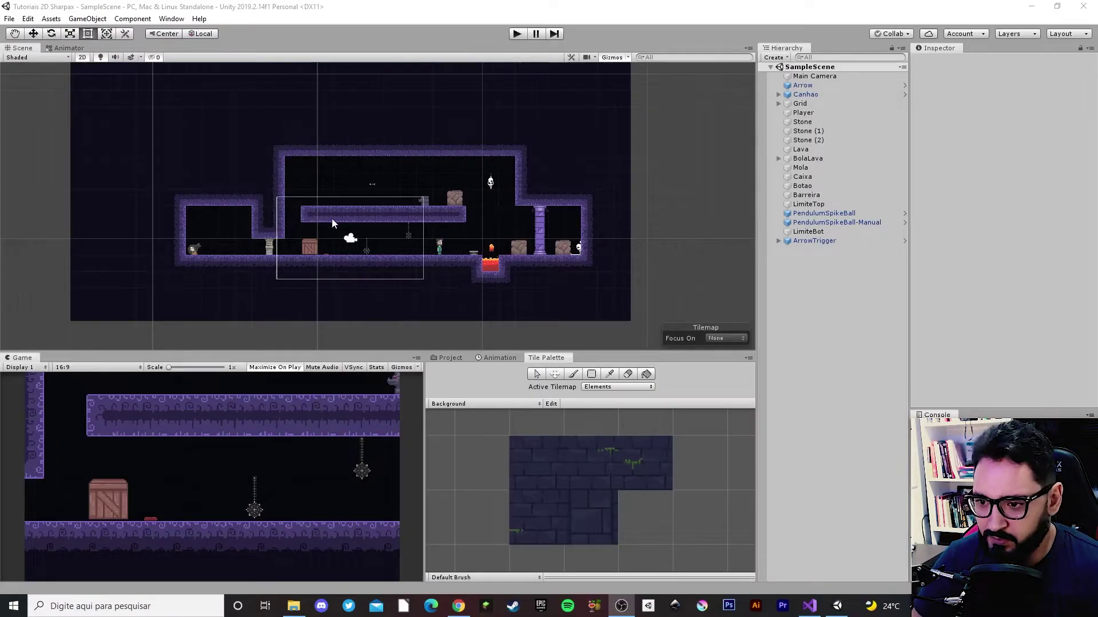
# Open the Images > Tilesets sprite sheet in the Sprite Editor from the Project tab
pyautogui.scroll(3, 468, 246)
pyautogui.click(449, 358)
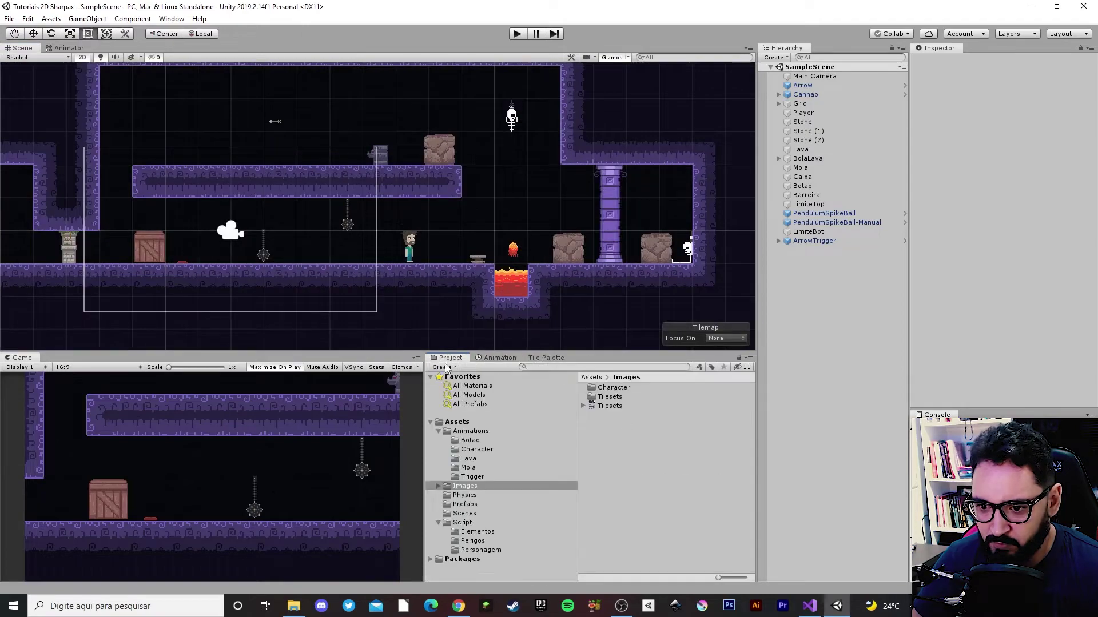
pyautogui.click(608, 407)
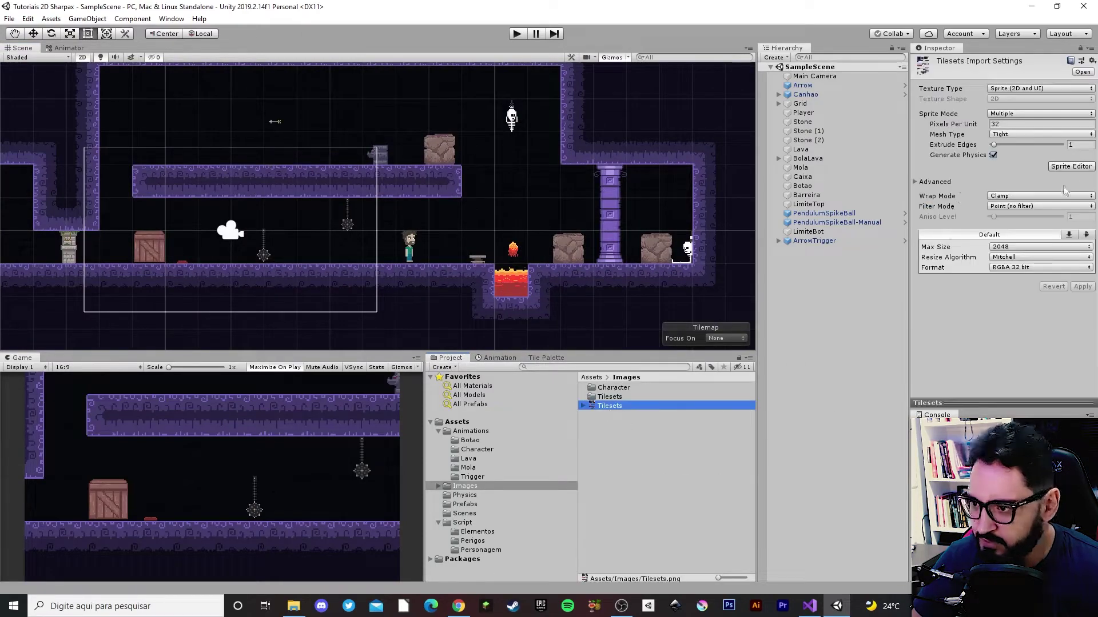
pyautogui.click(1070, 166)
pyautogui.scroll(5, 578, 354)
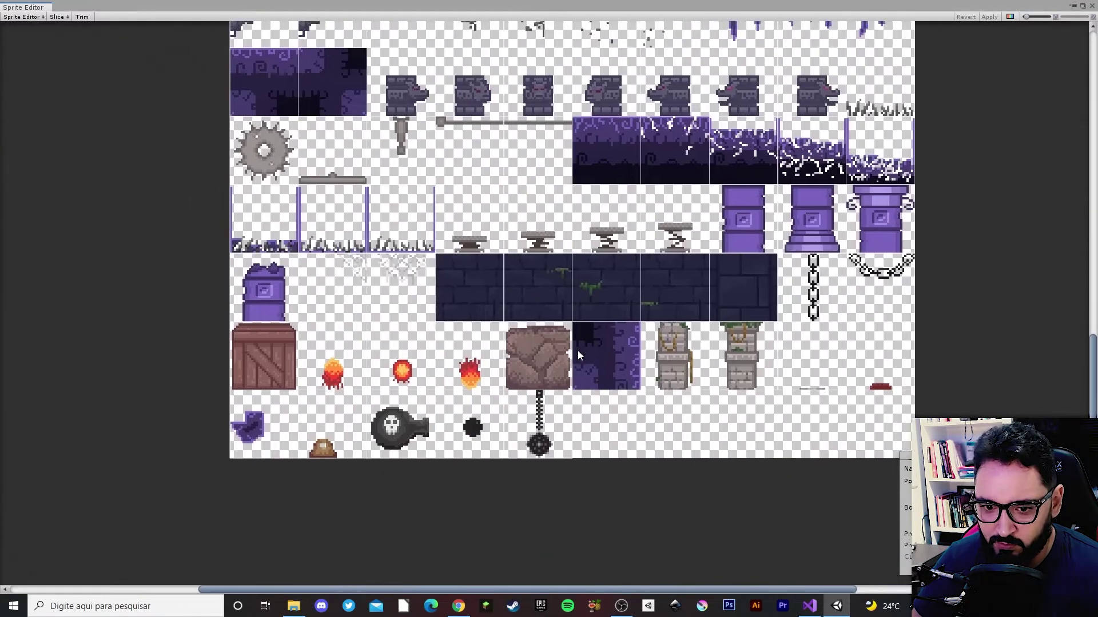
# Zoom in on the Tilesets sheet and inspect the four chest frames and the heart sprite
pyautogui.scroll(5, 577, 351)
pyautogui.scroll(2, 626, 197)
pyautogui.scroll(2, 441, 282)
pyautogui.scroll(2, 491, 281)
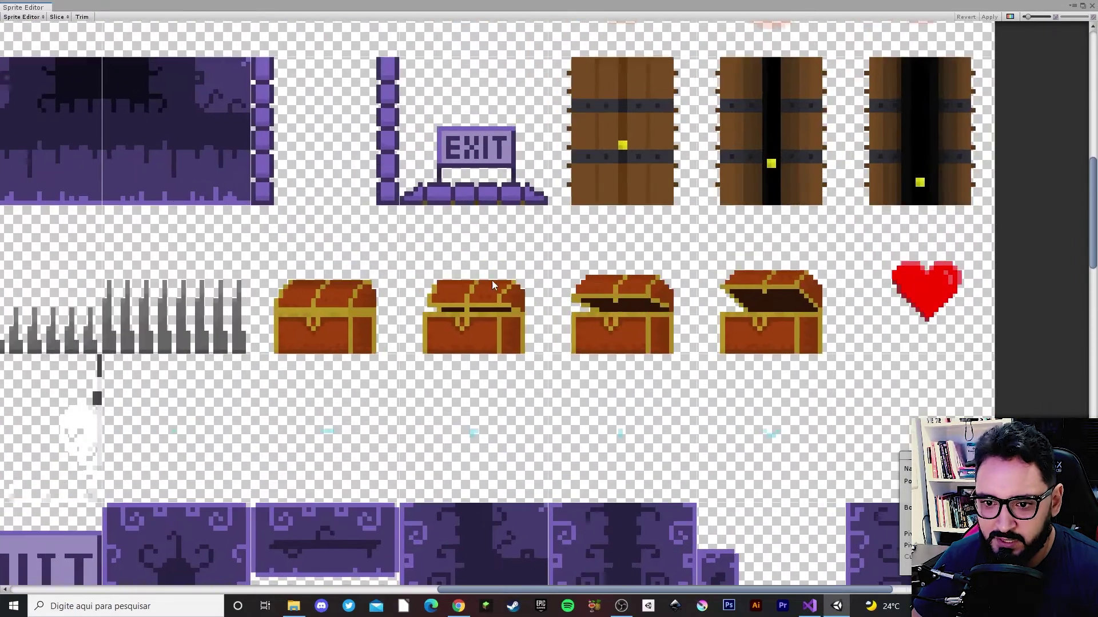
pyautogui.moveTo(491, 285); pyautogui.dragTo(235, 309, button='middle')
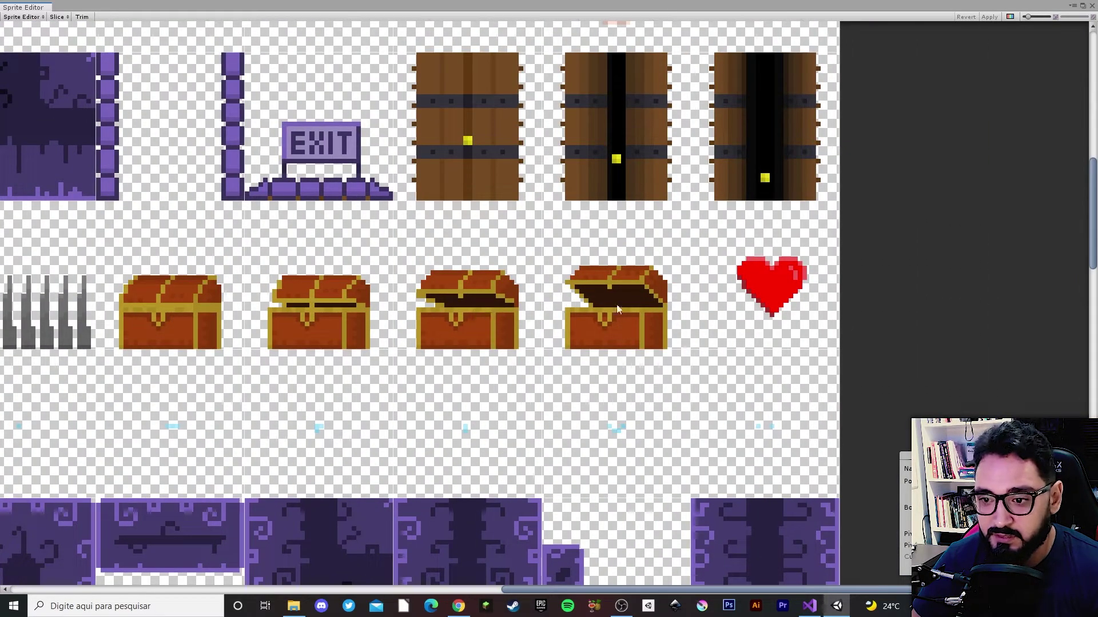
pyautogui.click(502, 308)
pyautogui.click(320, 312)
pyautogui.click(171, 311)
pyautogui.click(477, 304)
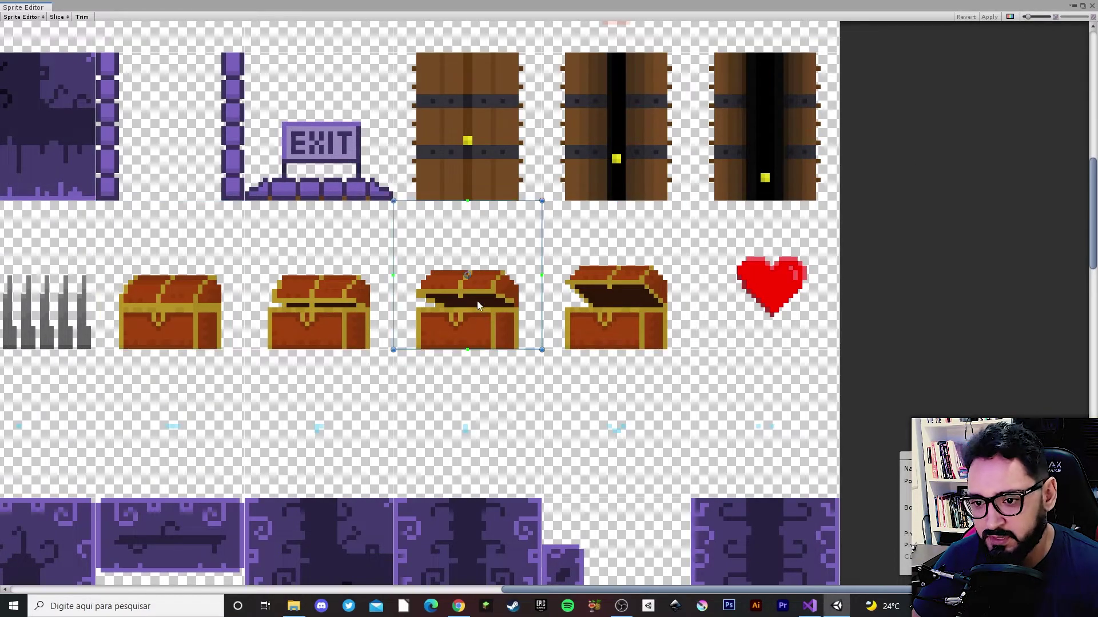
pyautogui.click(616, 309)
pyautogui.click(768, 295)
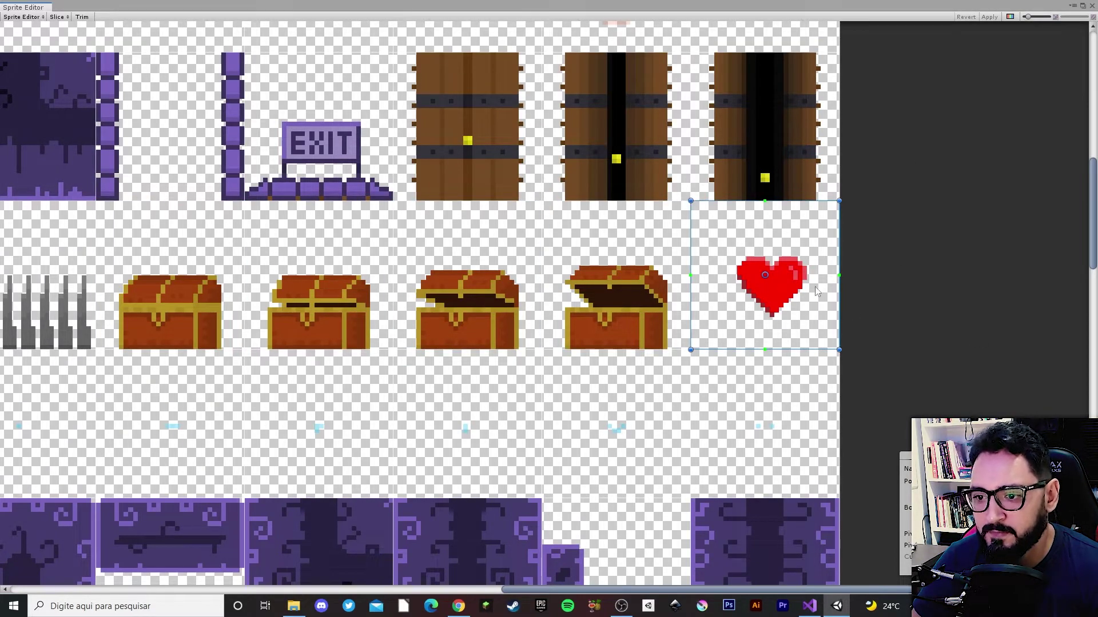
# Recheck the chest frames from closed to fully open, then close the Sprite Editor
pyautogui.scroll(-5, 593, 334)
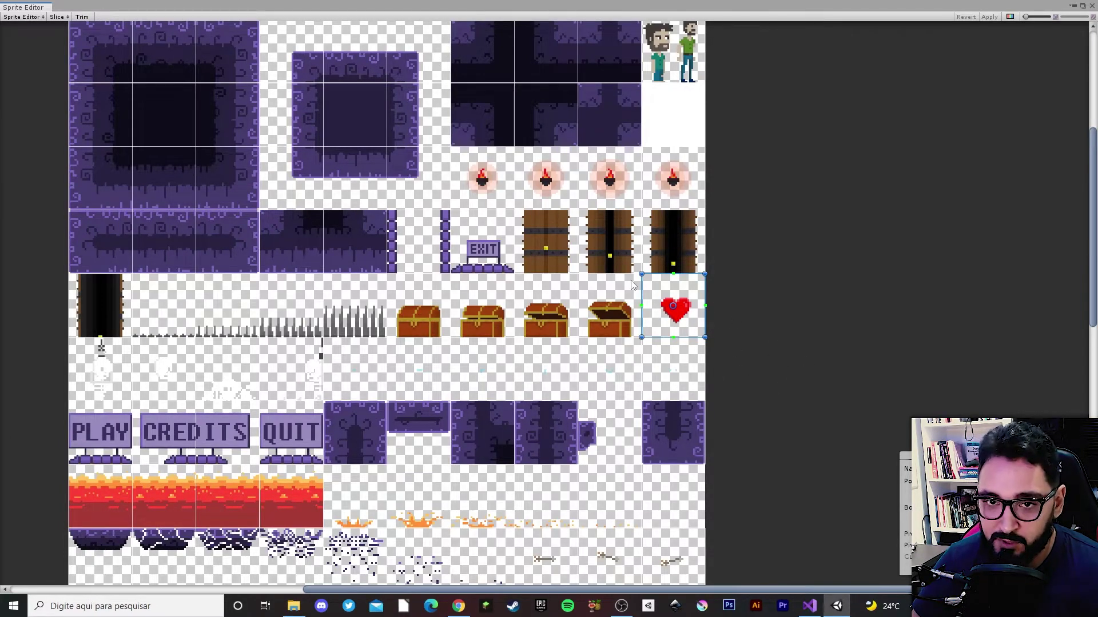
pyautogui.click(432, 324)
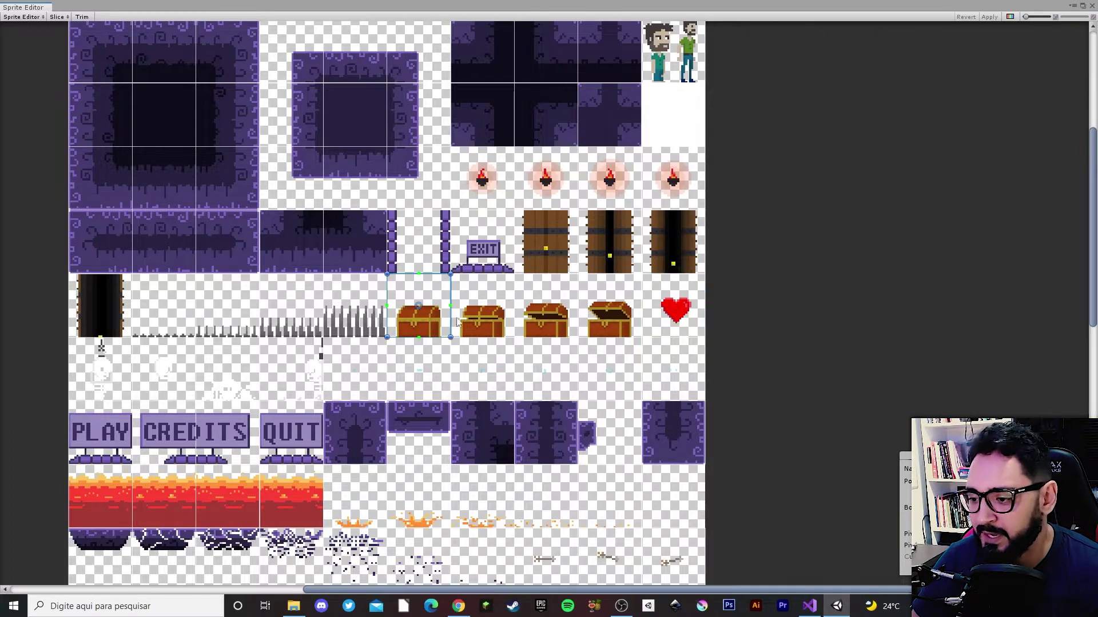
pyautogui.click(474, 320)
pyautogui.click(566, 324)
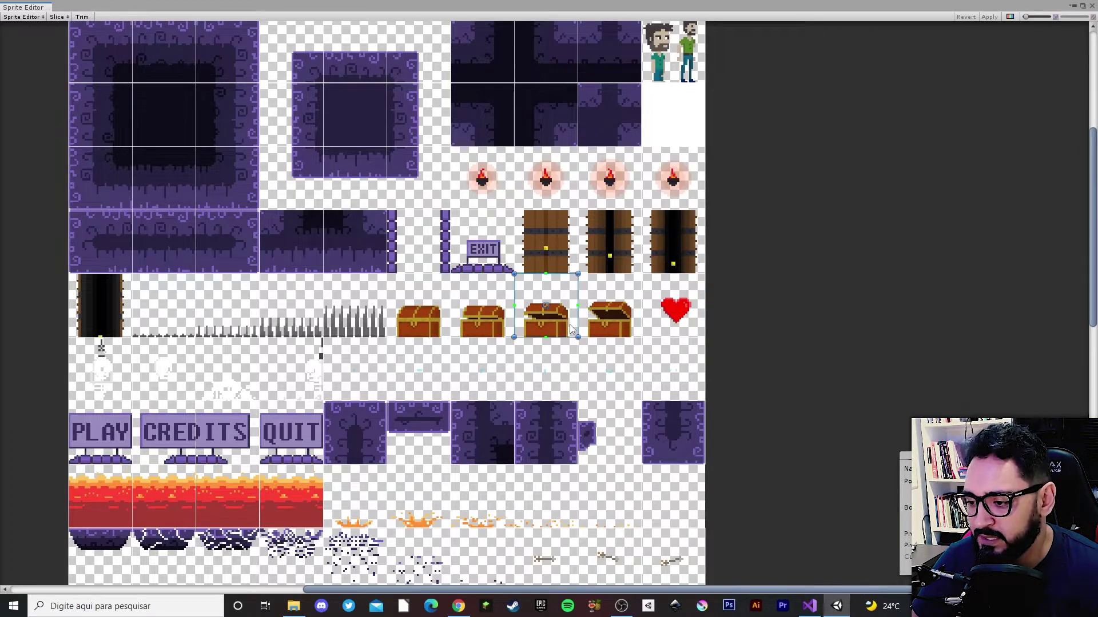
pyautogui.click(603, 324)
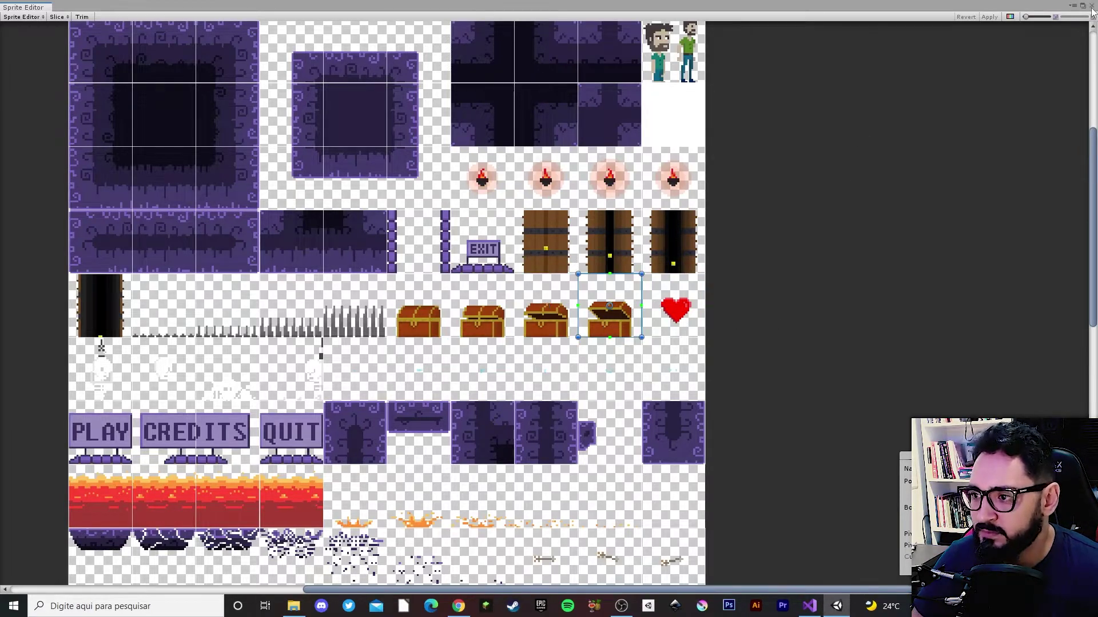
pyautogui.click(1092, 11)
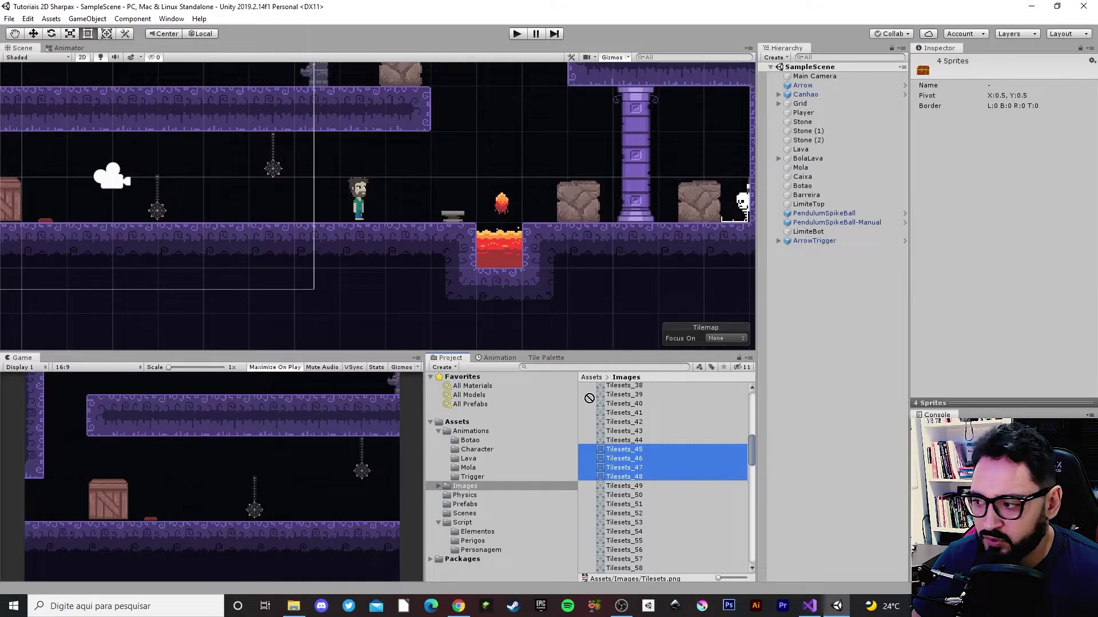
# Drag chest frames Tilesets_45–48 beside the player and save the animation in Animations/Chest
pyautogui.moveTo(589, 399); pyautogui.dragTo(553, 326)
pyautogui.moveTo(369, 212); pyautogui.dragTo(316, 204)
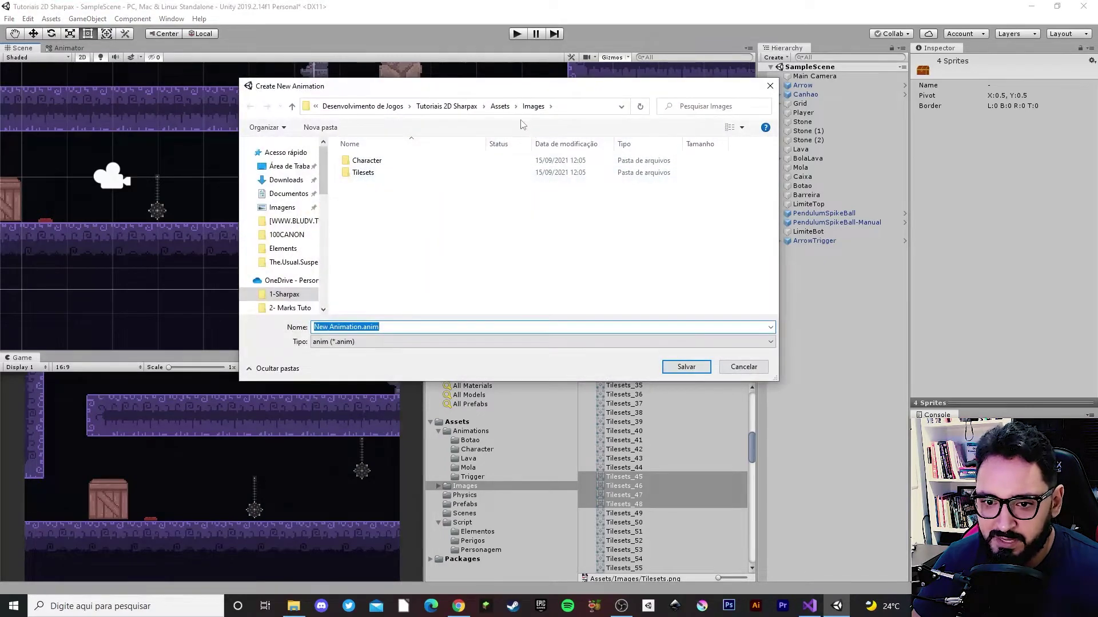
pyautogui.click(500, 106)
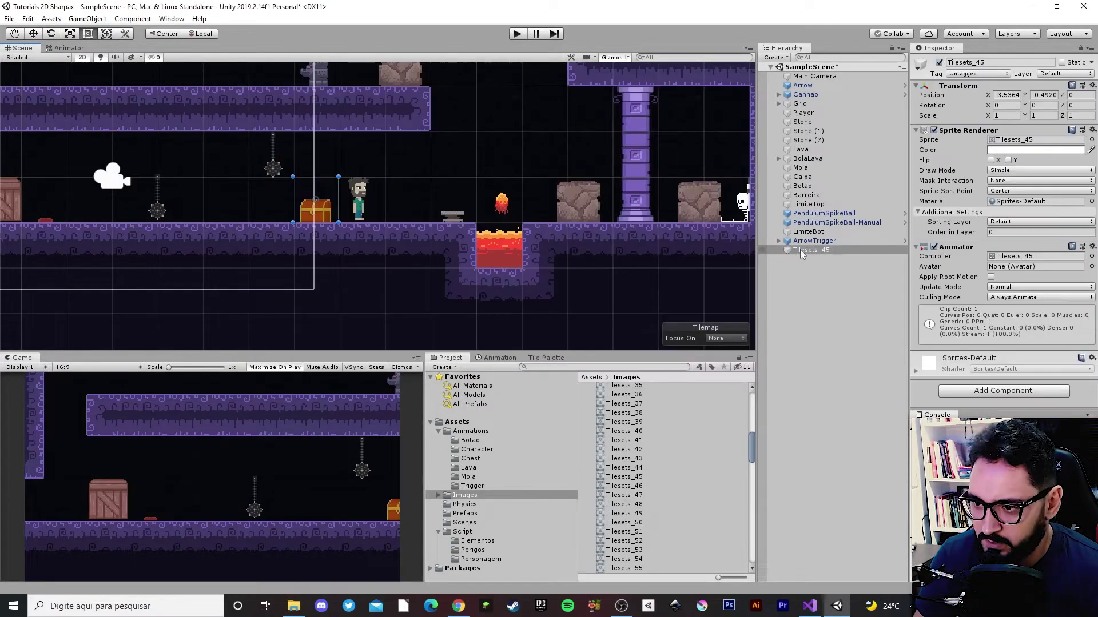
# Rename the new Tilesets_45 object to Chest
pyautogui.press('BackSpace')
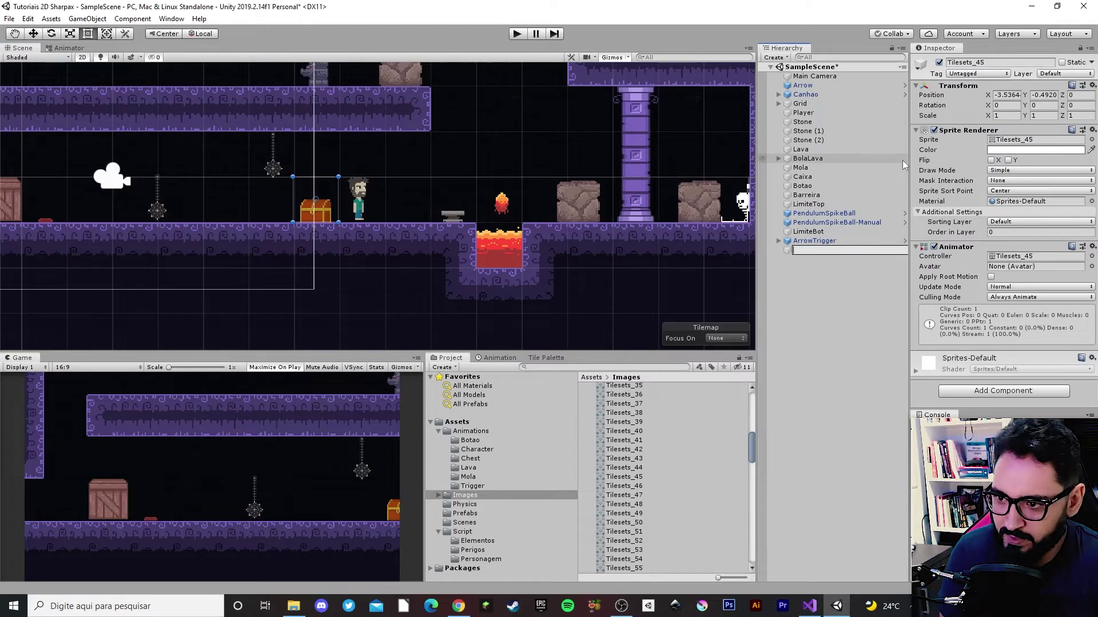
pyautogui.write('Chest')
pyautogui.press('Return')
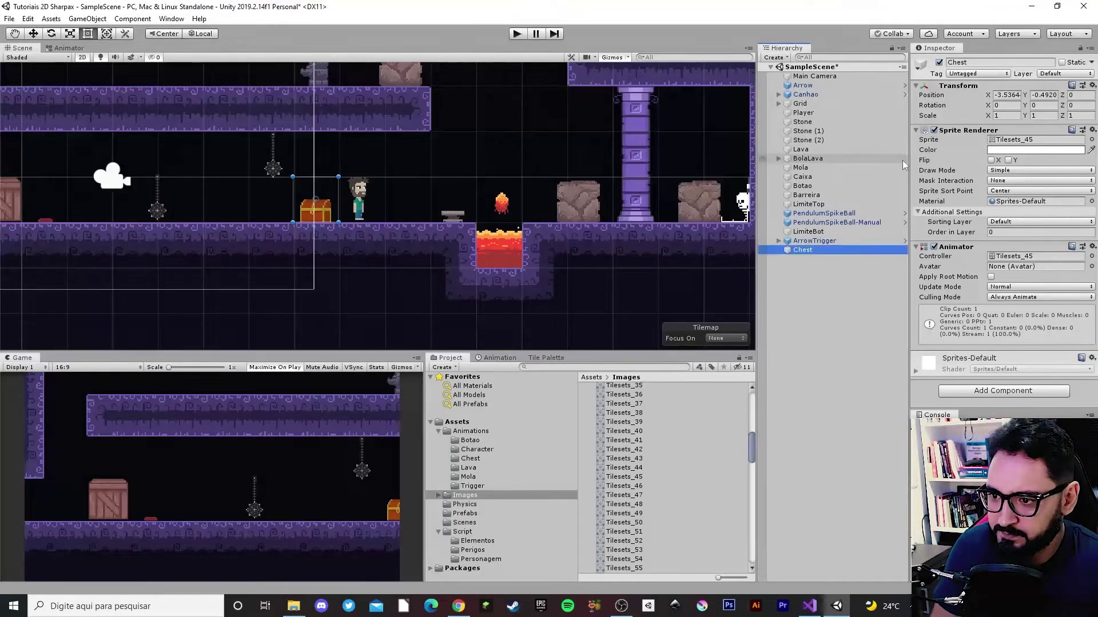
pyautogui.hotkey('alt', 'Tab')
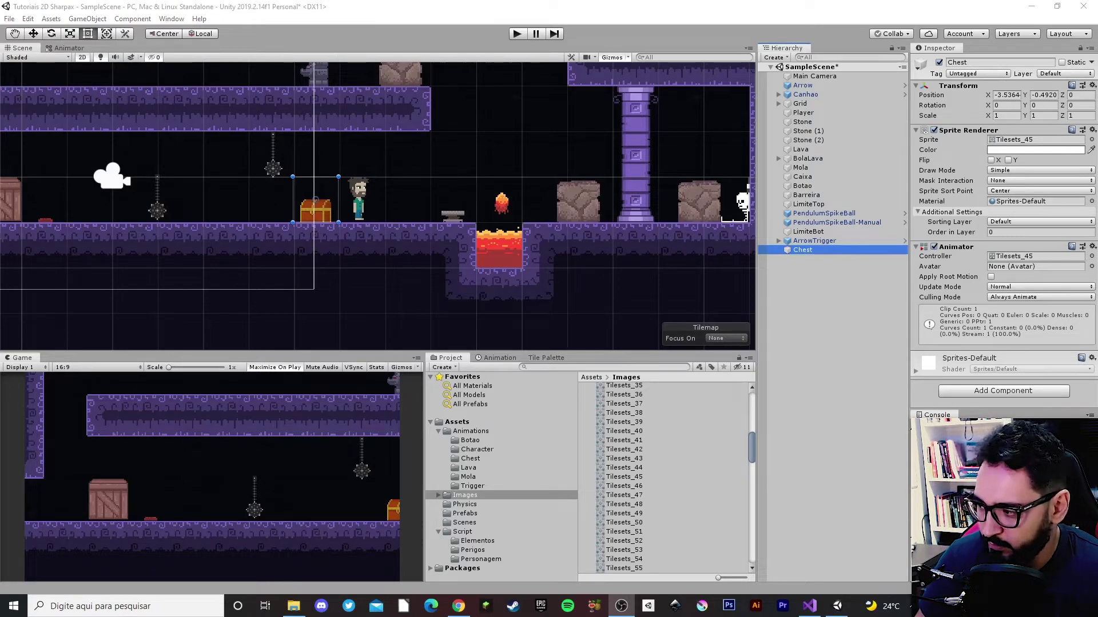
# Turn off Loop Time on the Chest animation clip, play-testing the level before and after
pyautogui.scroll(3, 292, 201)
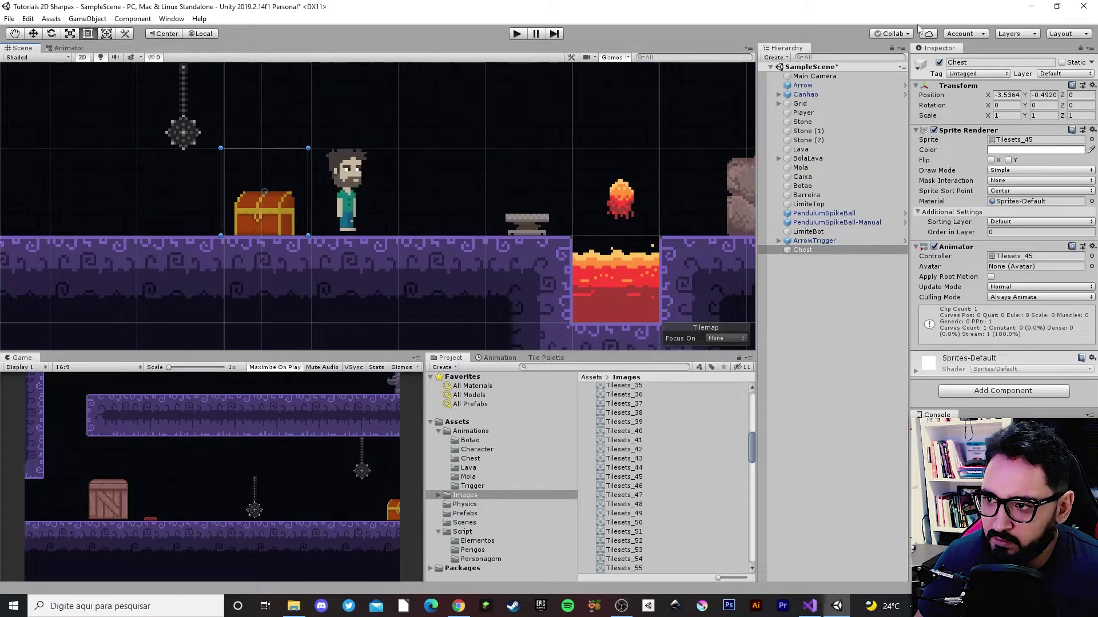
pyautogui.click(518, 34)
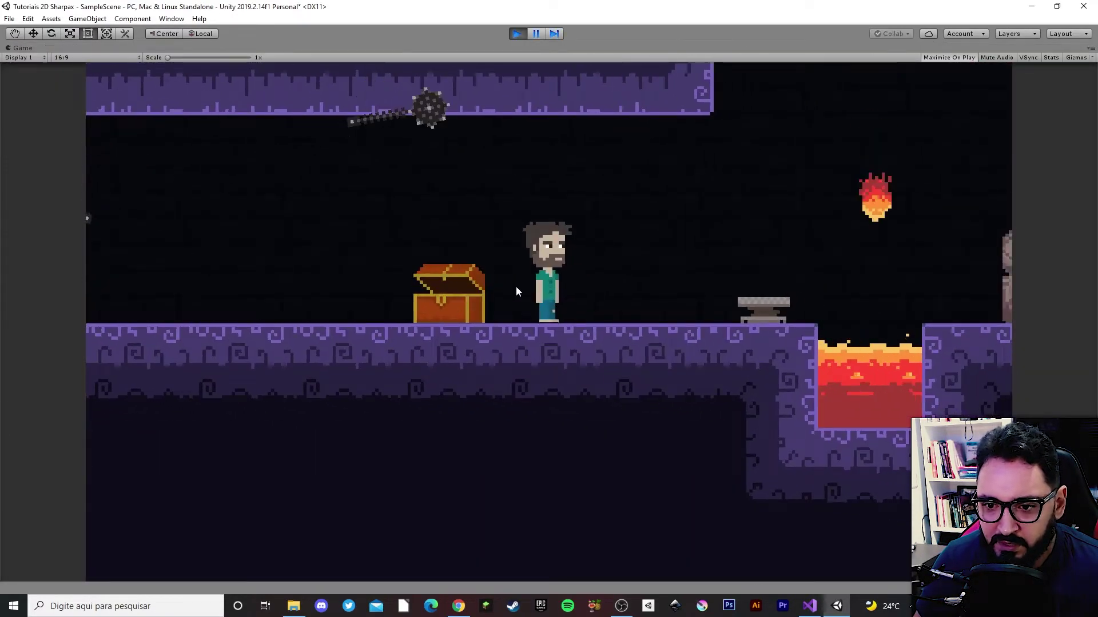
pyautogui.click(517, 34)
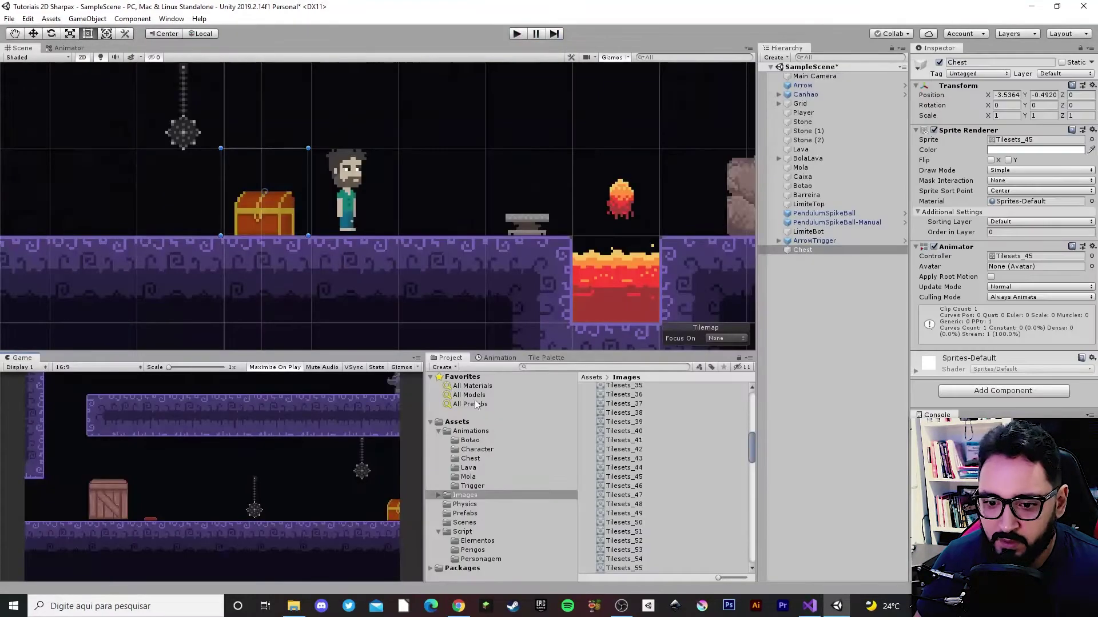
pyautogui.click(1012, 256)
pyautogui.click(607, 388)
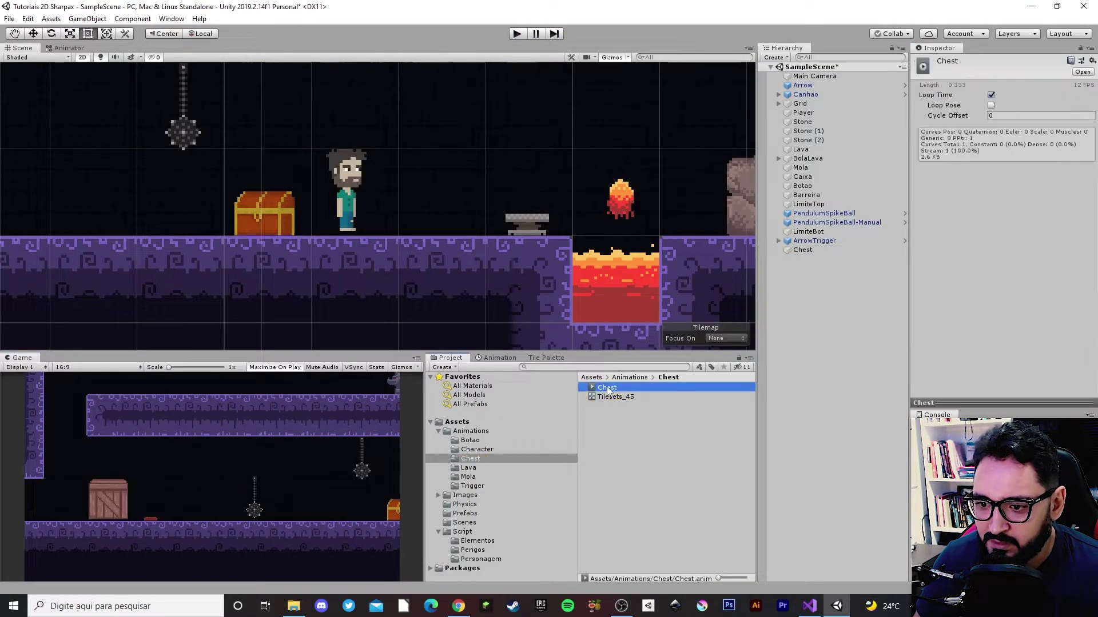
pyautogui.click(991, 95)
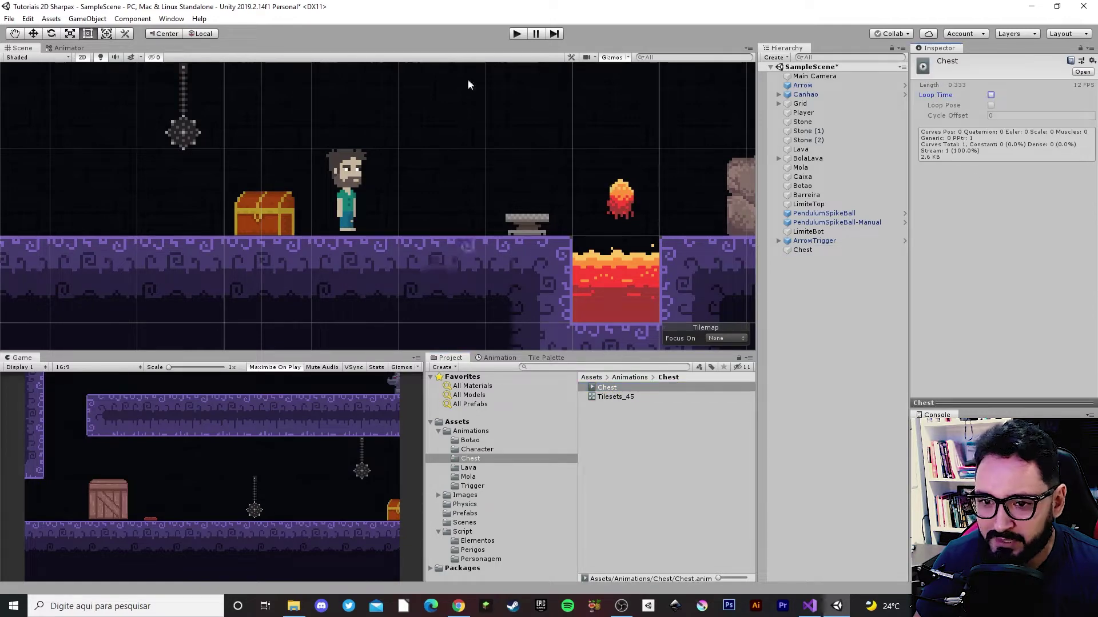
pyautogui.click(516, 35)
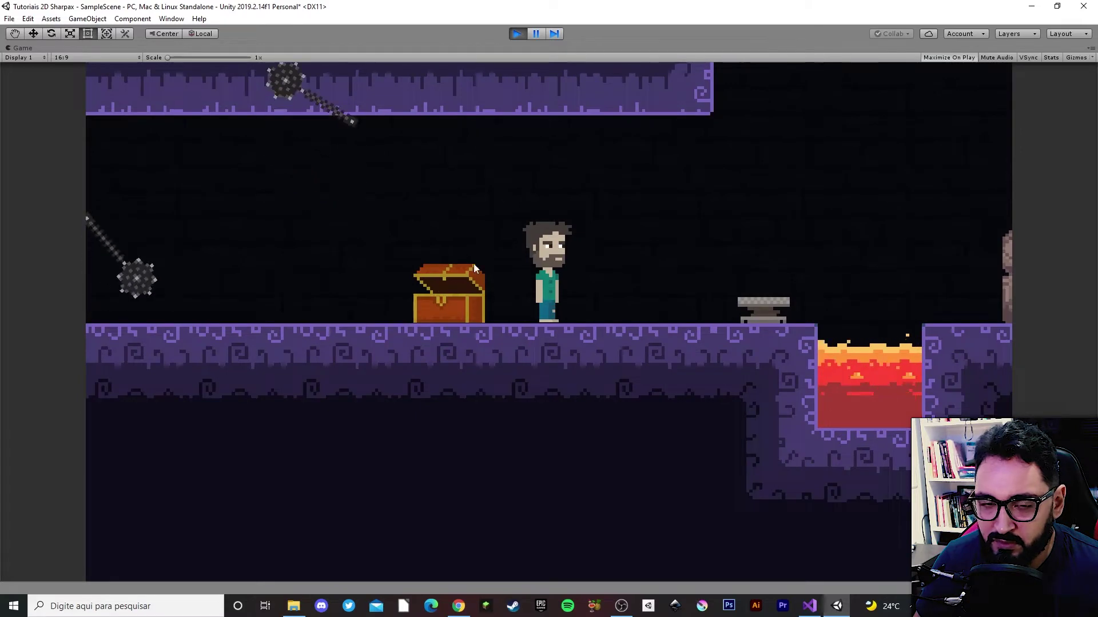
pyautogui.click(516, 34)
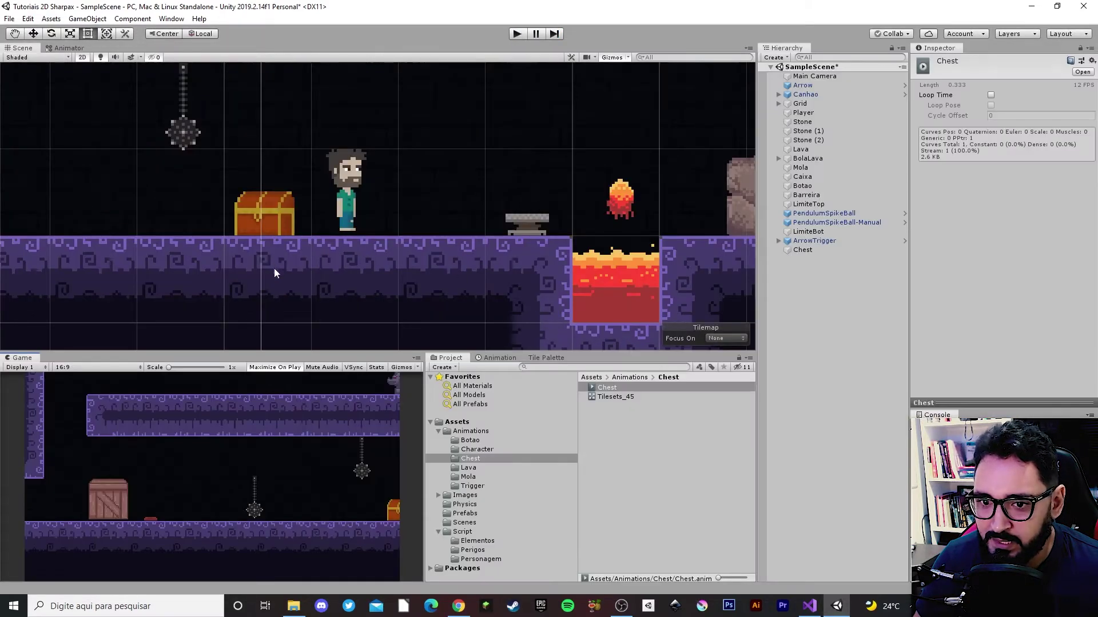
pyautogui.click(815, 251)
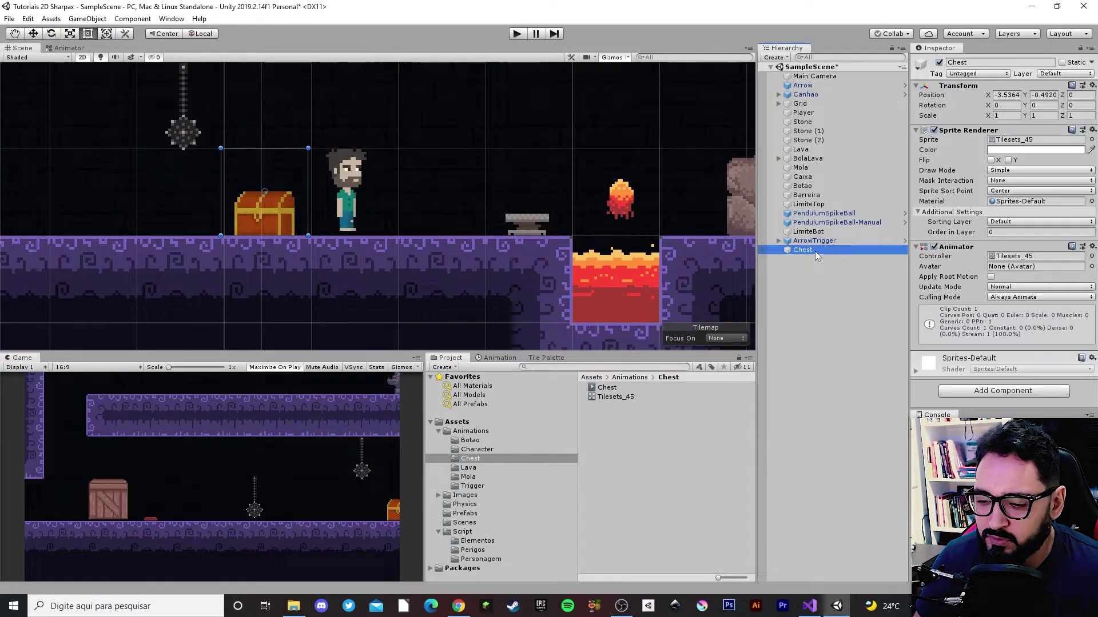
# In the Animator graph, move the Chest state level with Entry and place Exit below it
pyautogui.click(68, 48)
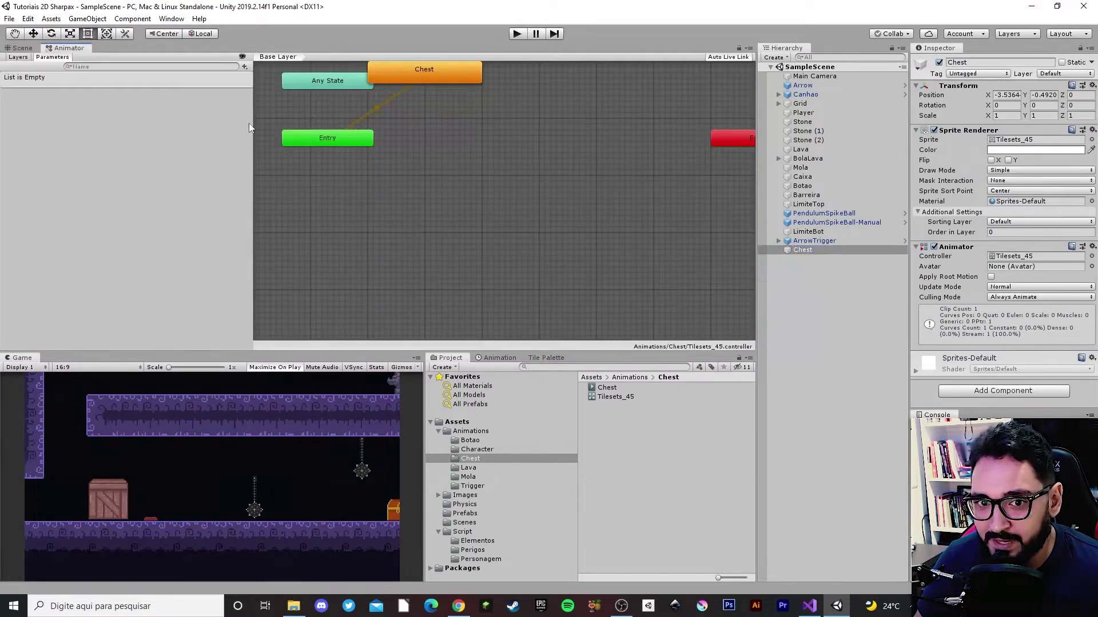
pyautogui.moveTo(441, 158); pyautogui.dragTo(526, 226)
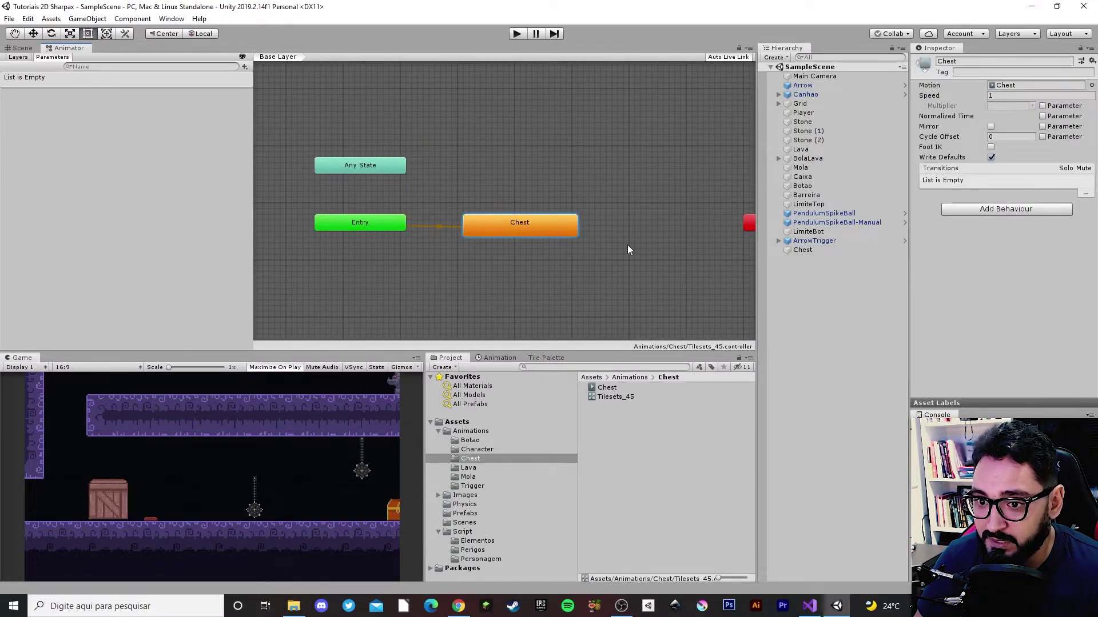
pyautogui.moveTo(626, 245); pyautogui.dragTo(536, 233, button='middle')
pyautogui.moveTo(694, 218); pyautogui.dragTo(432, 252)
pyautogui.moveTo(432, 252); pyautogui.dragTo(514, 241, button='middle')
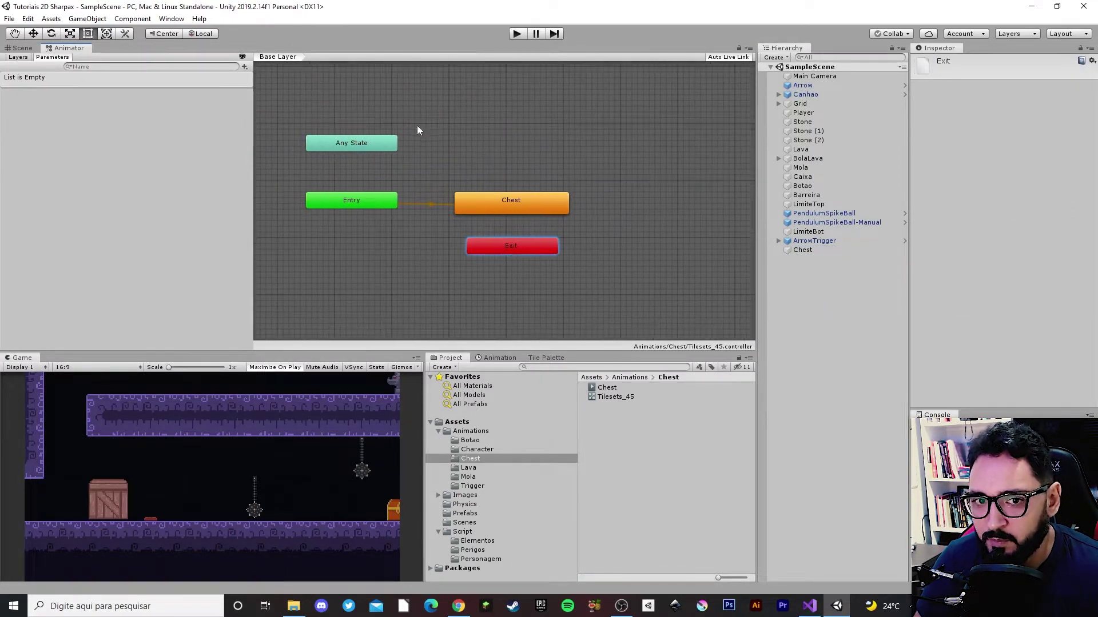
pyautogui.click(23, 48)
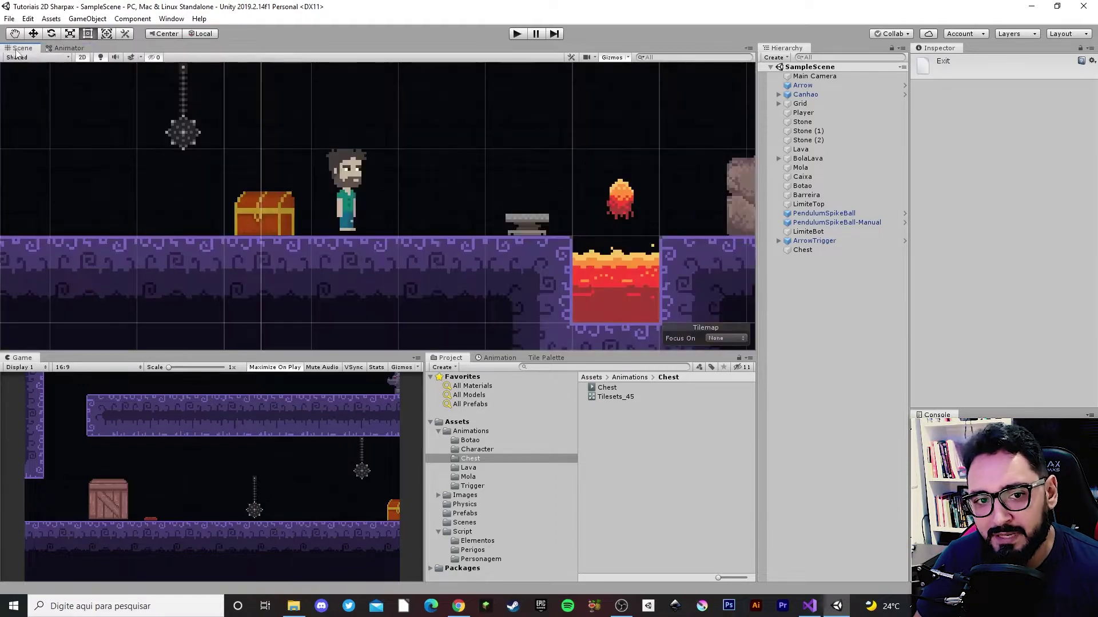
# Disable the Chest's Animator component, then play-test, re-enabling it mid-run to watch the chest open
pyautogui.click(257, 198)
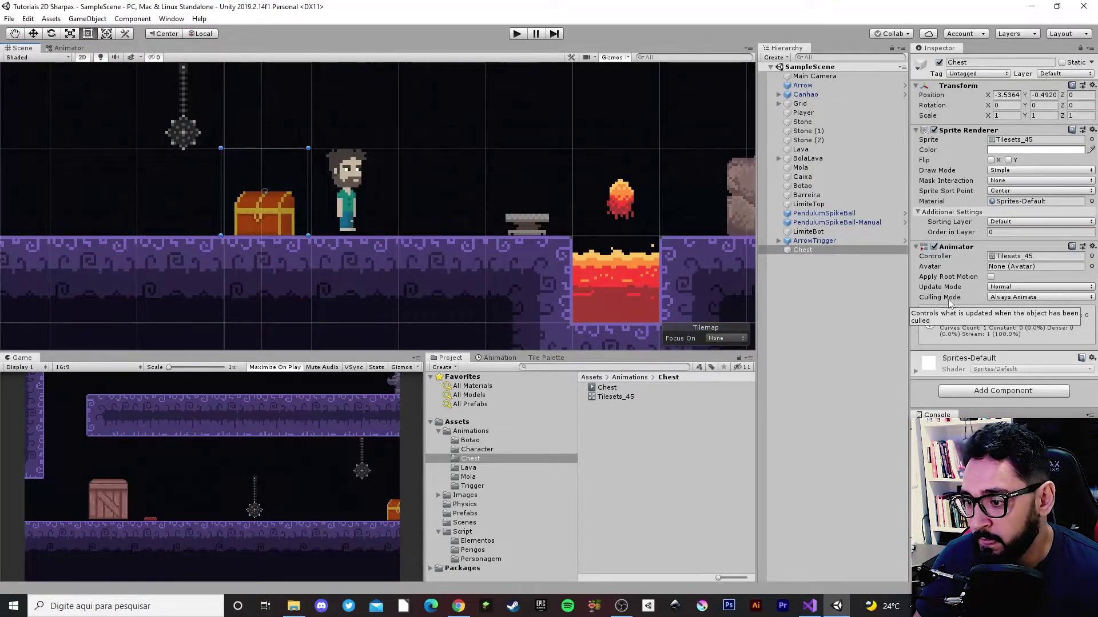
pyautogui.click(934, 246)
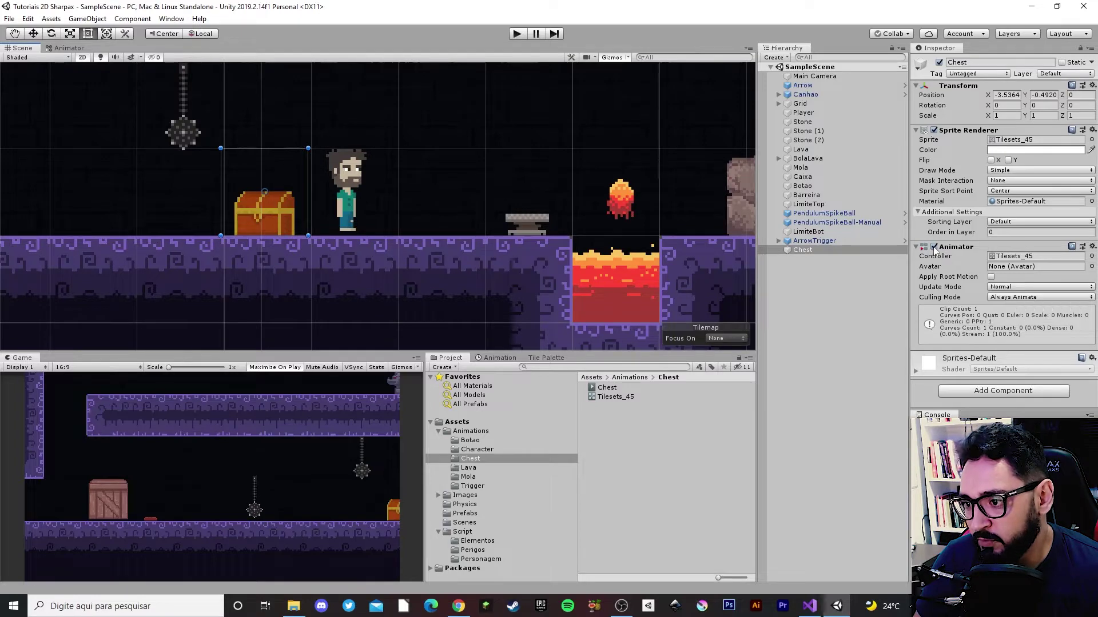
pyautogui.click(516, 34)
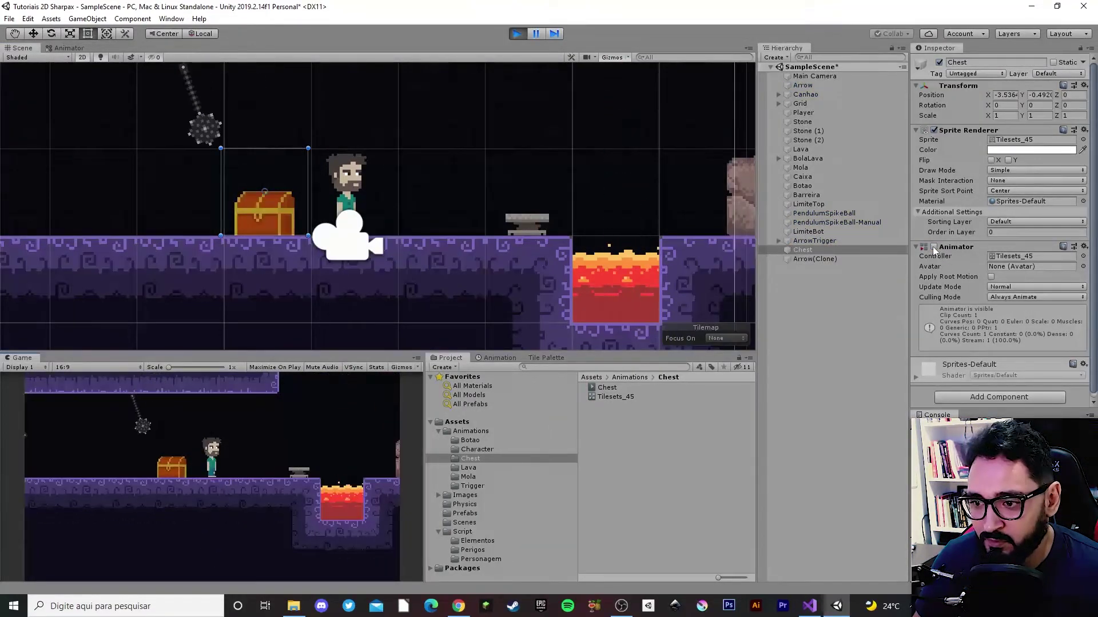
pyautogui.click(934, 246)
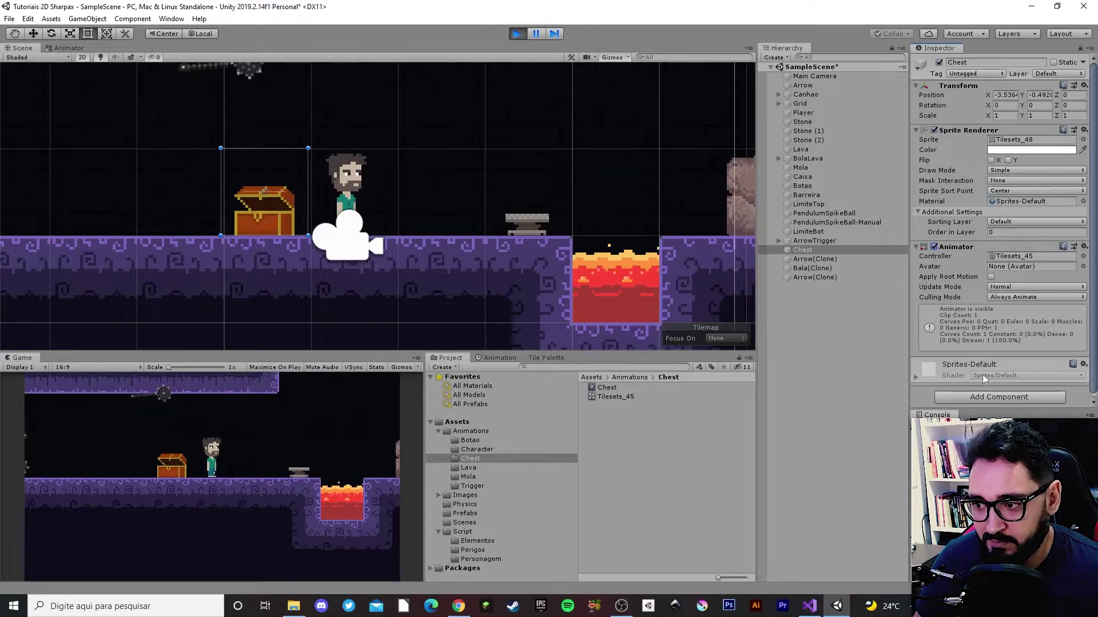
pyautogui.click(520, 33)
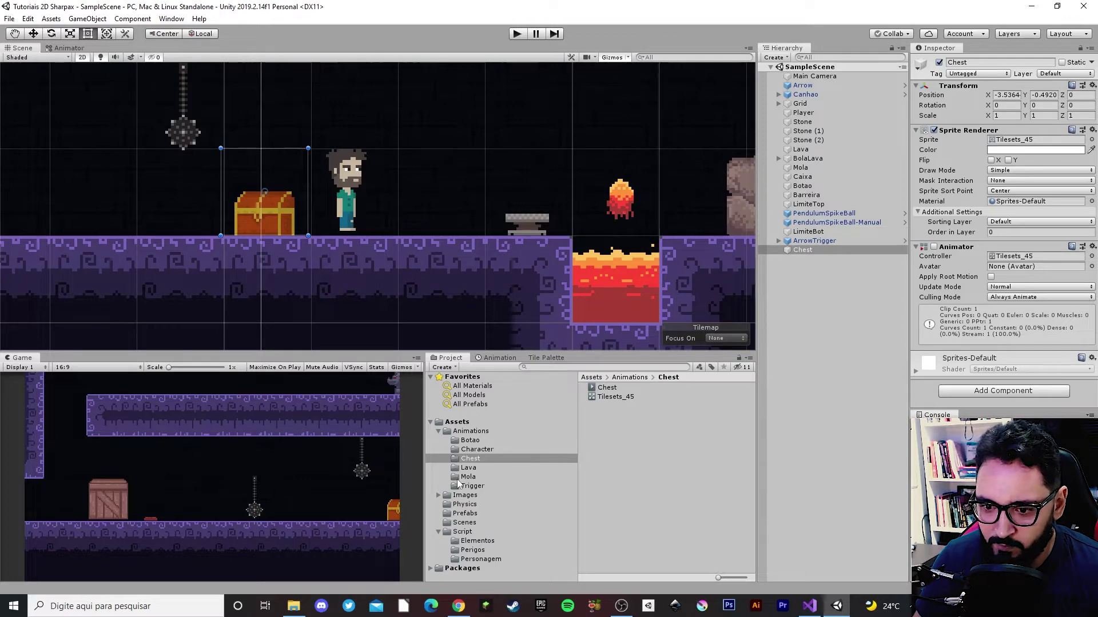
# Create a C# script named Chest in the Script/Elementos folder
pyautogui.click(459, 532)
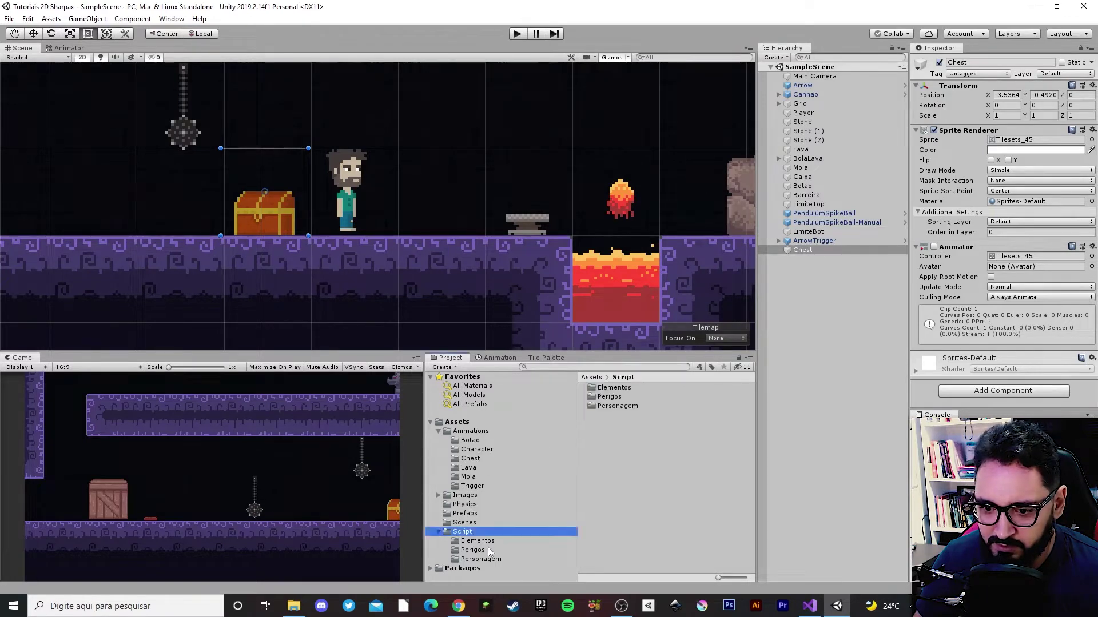
pyautogui.click(479, 542)
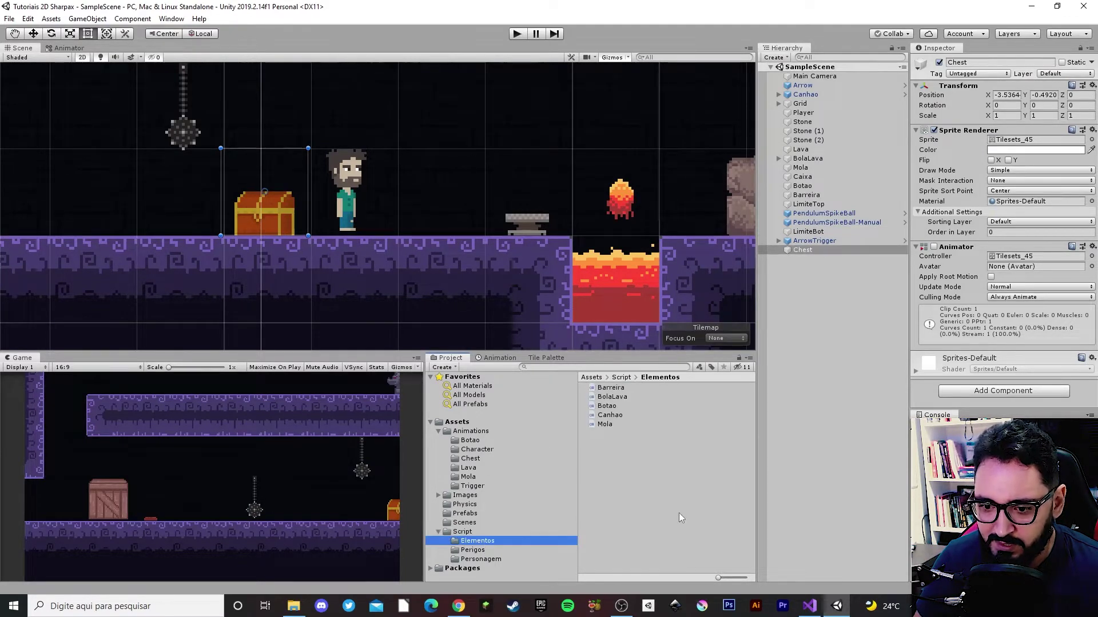
pyautogui.rightClick(638, 447)
pyautogui.moveTo(704, 181)
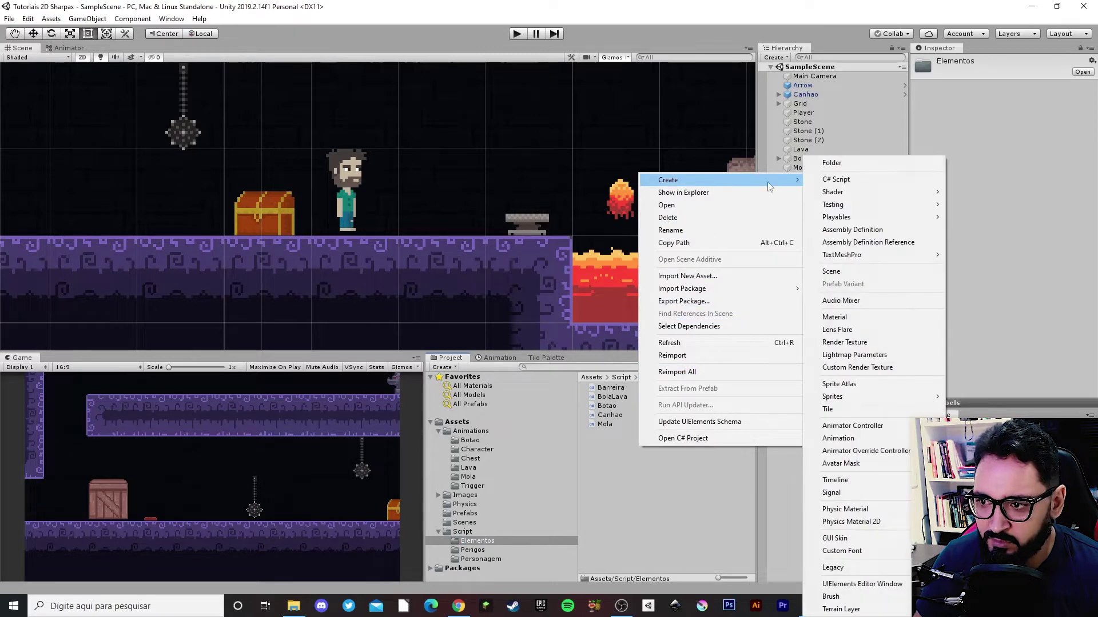
pyautogui.click(860, 179)
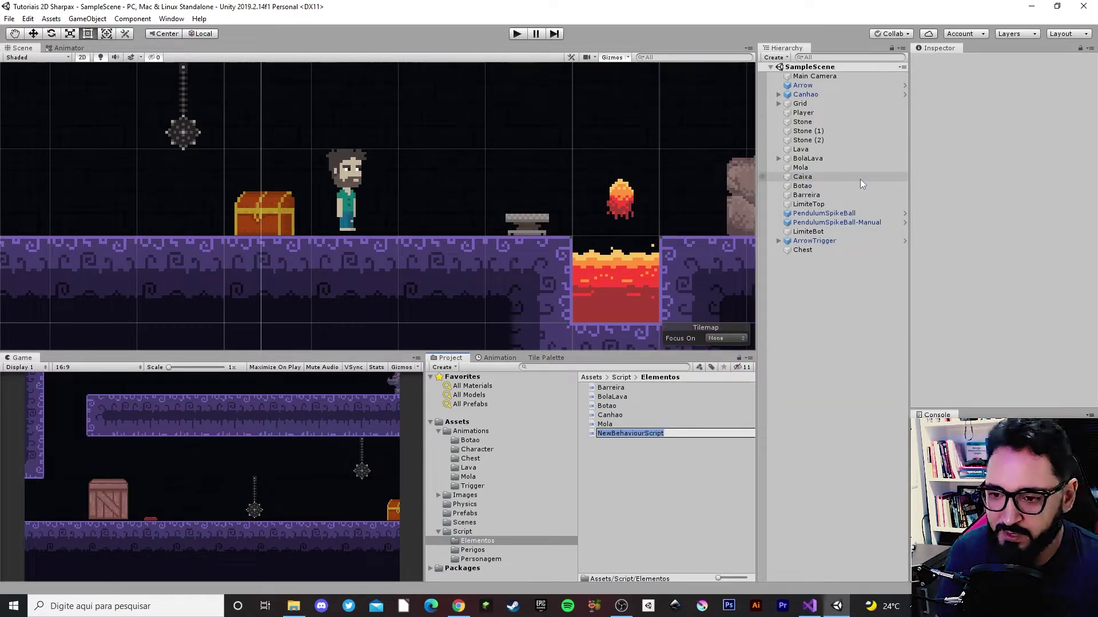
pyautogui.write('Chest')
pyautogui.press('Return')
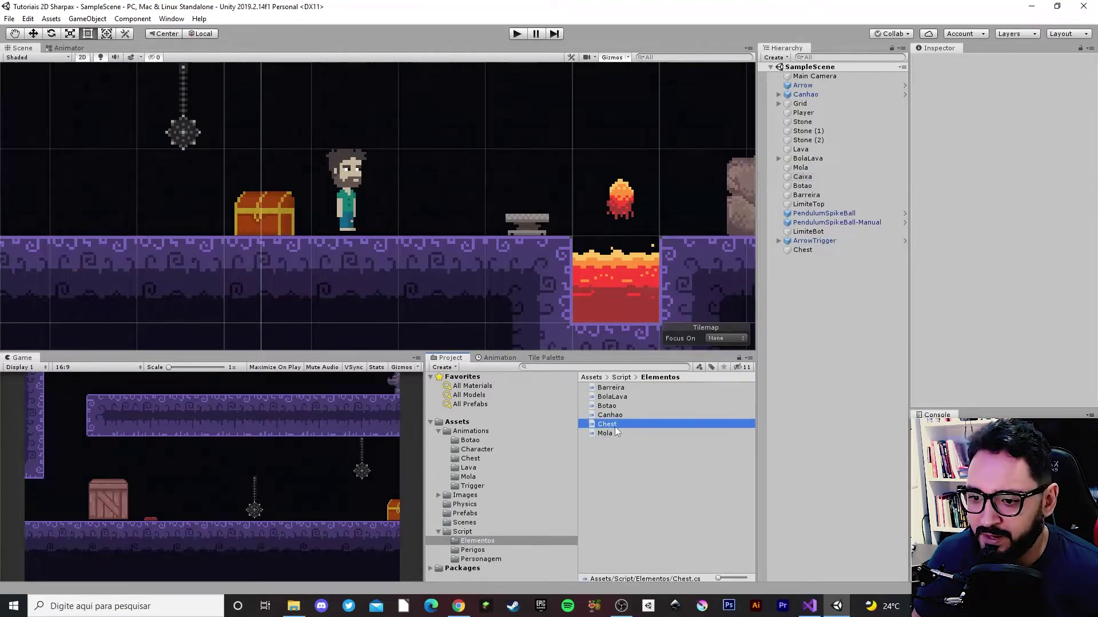
# Try attaching Chest.cs to the Chest object and dismiss the can't-add-script and compiling warnings
pyautogui.moveTo(615, 426); pyautogui.dragTo(804, 251)
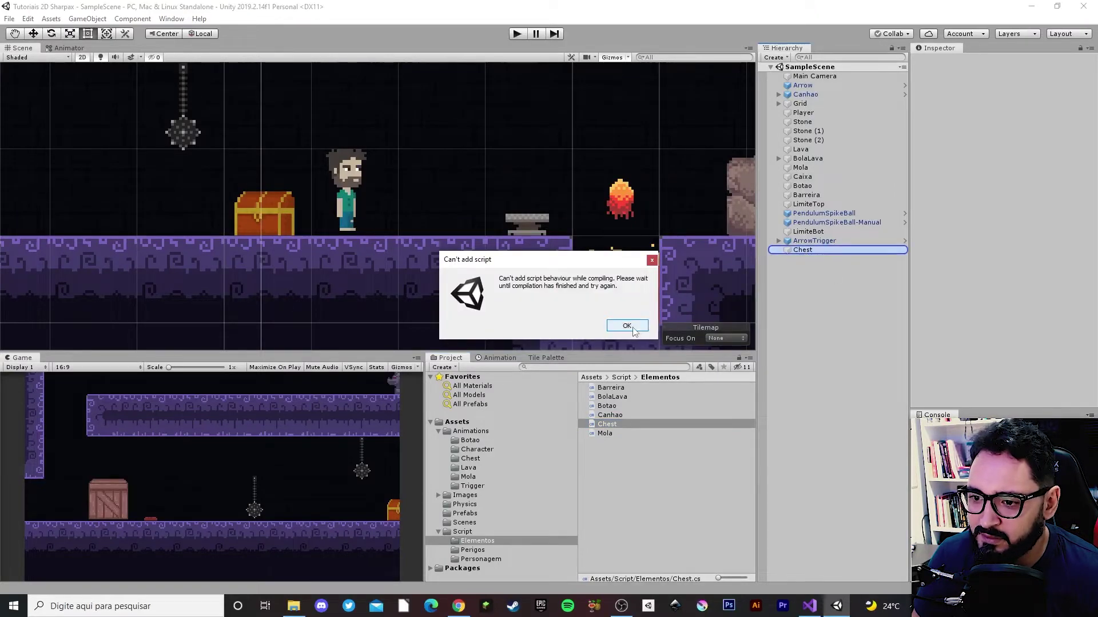
pyautogui.click(627, 325)
pyautogui.click(606, 425)
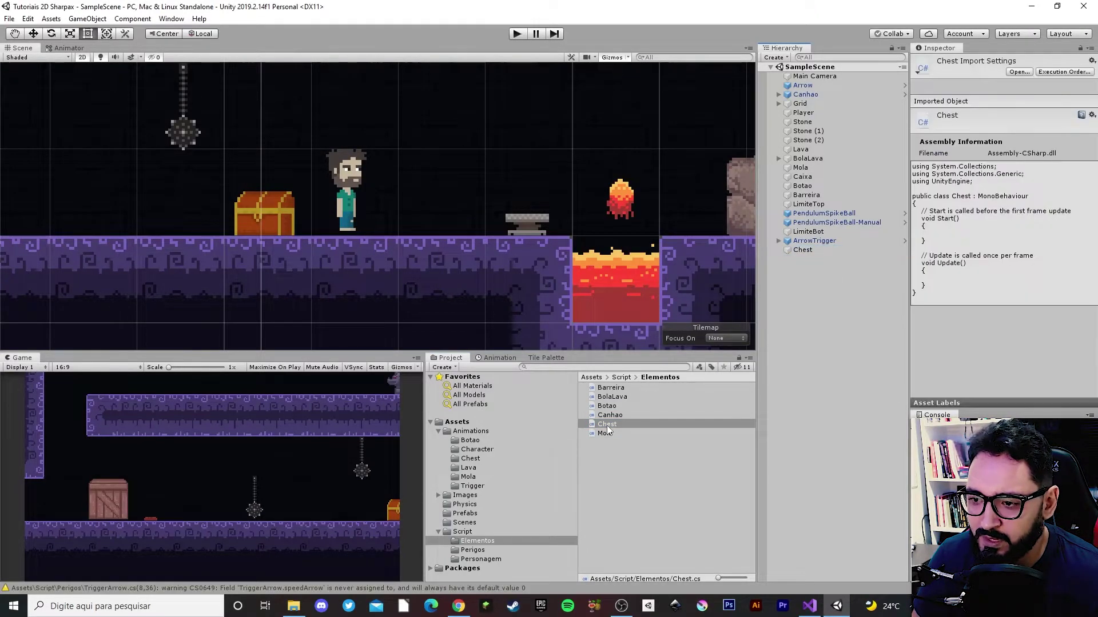
# Attach Chest.cs to the Chest object and open it in Visual Studio
pyautogui.click(803, 250)
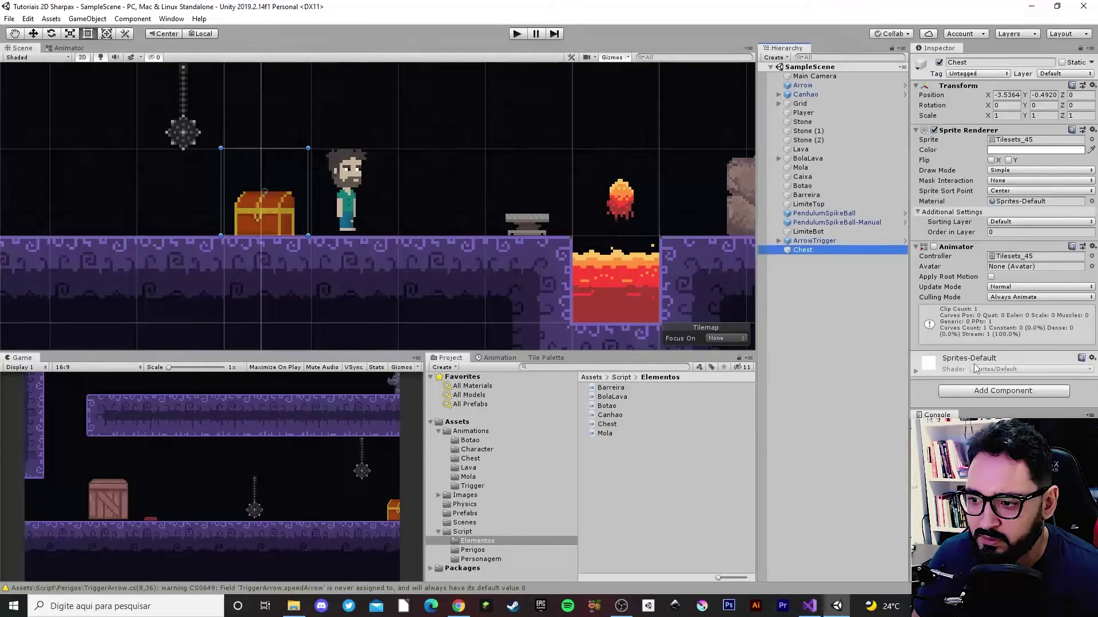
pyautogui.moveTo(607, 424); pyautogui.dragTo(804, 250)
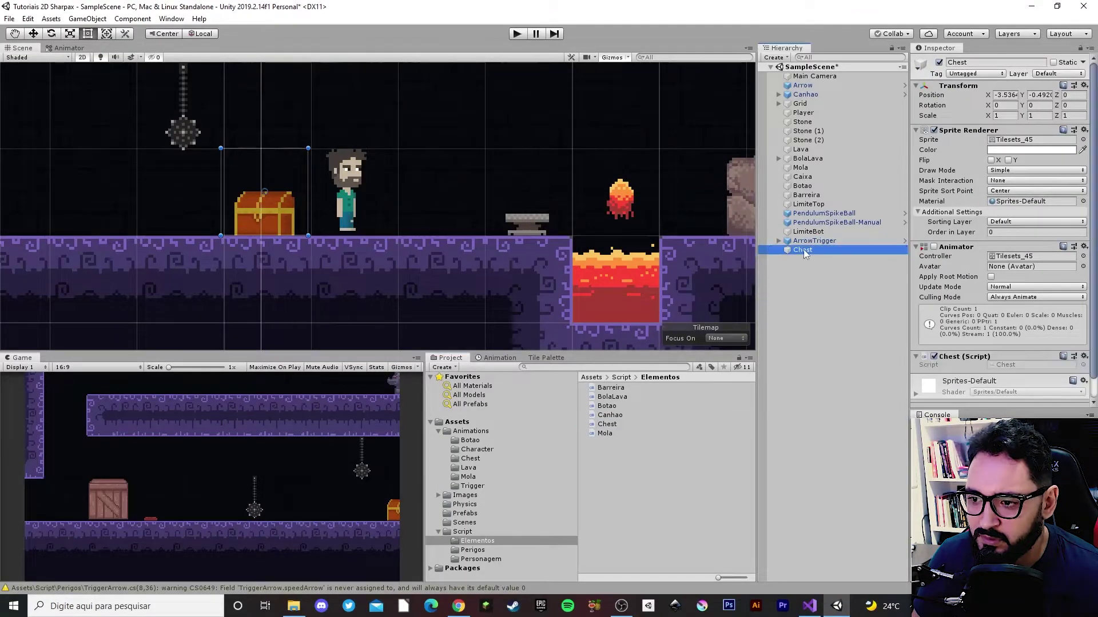
pyautogui.scroll(-1, 1027, 358)
pyautogui.doubleClick(996, 341)
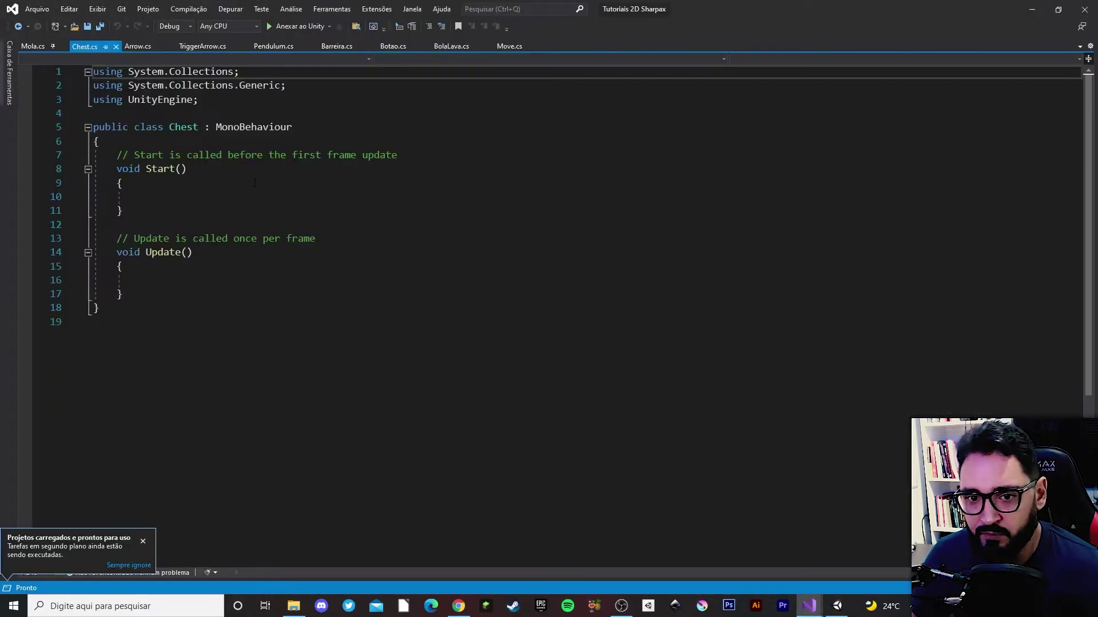
# Delete the Start and Update comment lines in Chest.cs, save it, and minimize Visual Studio
pyautogui.moveTo(405, 143); pyautogui.dragTo(401, 155)
pyautogui.press('BackSpace')
pyautogui.moveTo(321, 211); pyautogui.dragTo(318, 224)
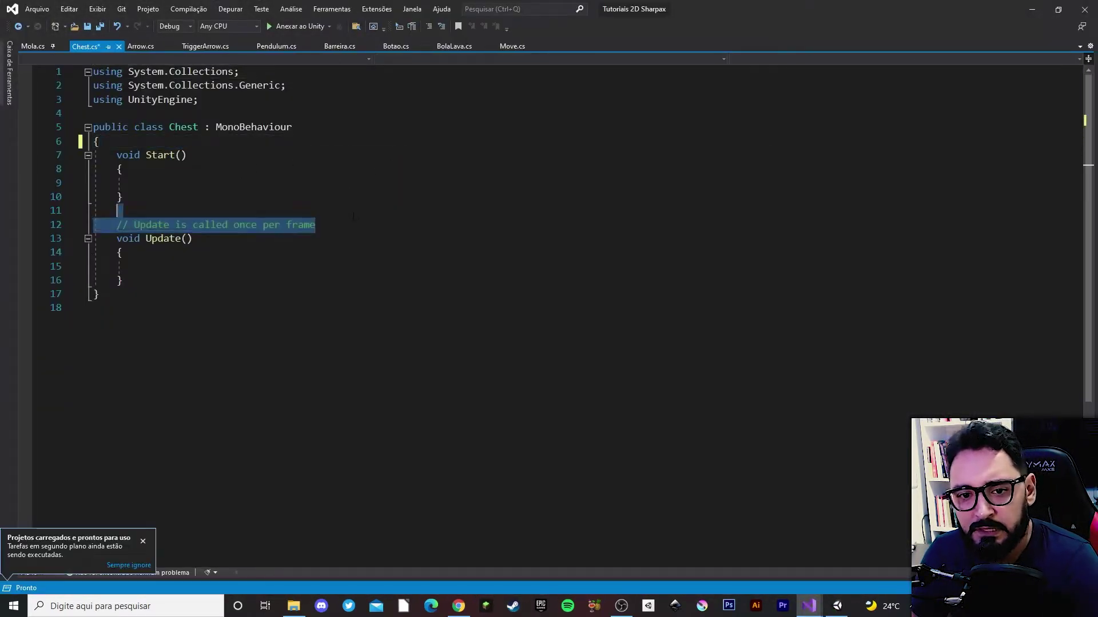
pyautogui.press('BackSpace')
pyautogui.click(122, 266)
pyautogui.hotkey('ctrl', 's')
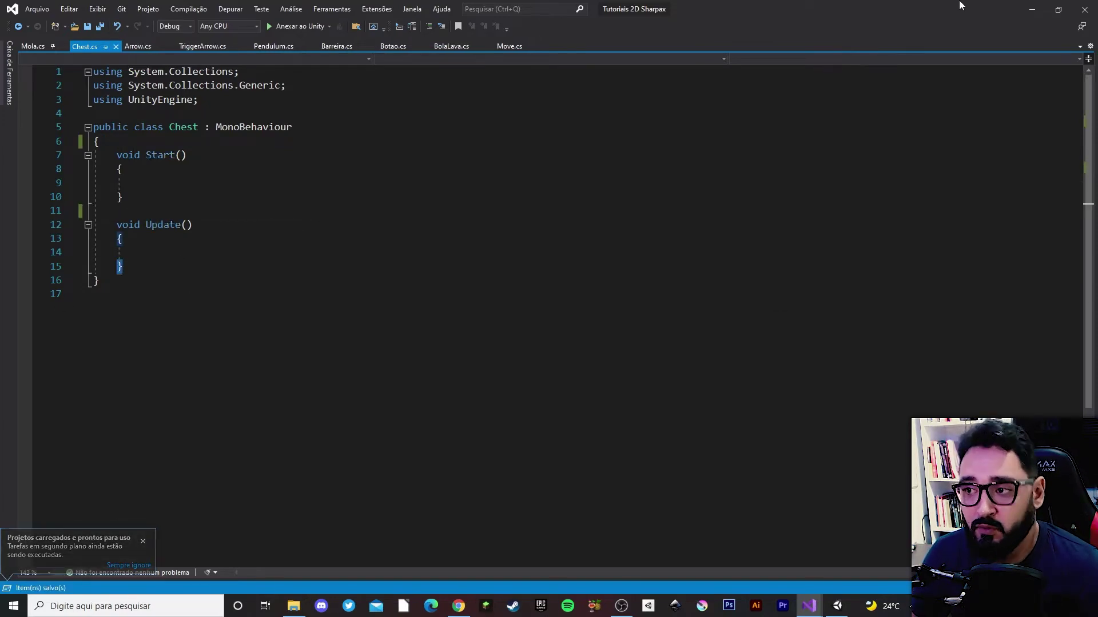
pyautogui.click(1039, 7)
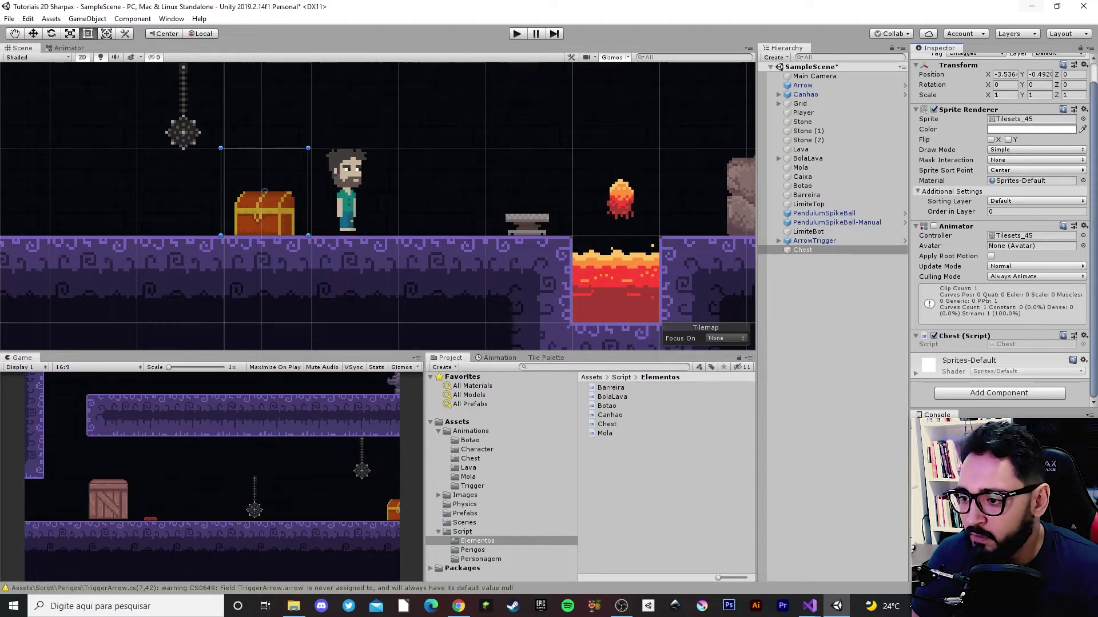
# Add a Box Collider 2D with Is Trigger ticked to Chest, then save the scene
pyautogui.click(1053, 392)
pyautogui.write('box')
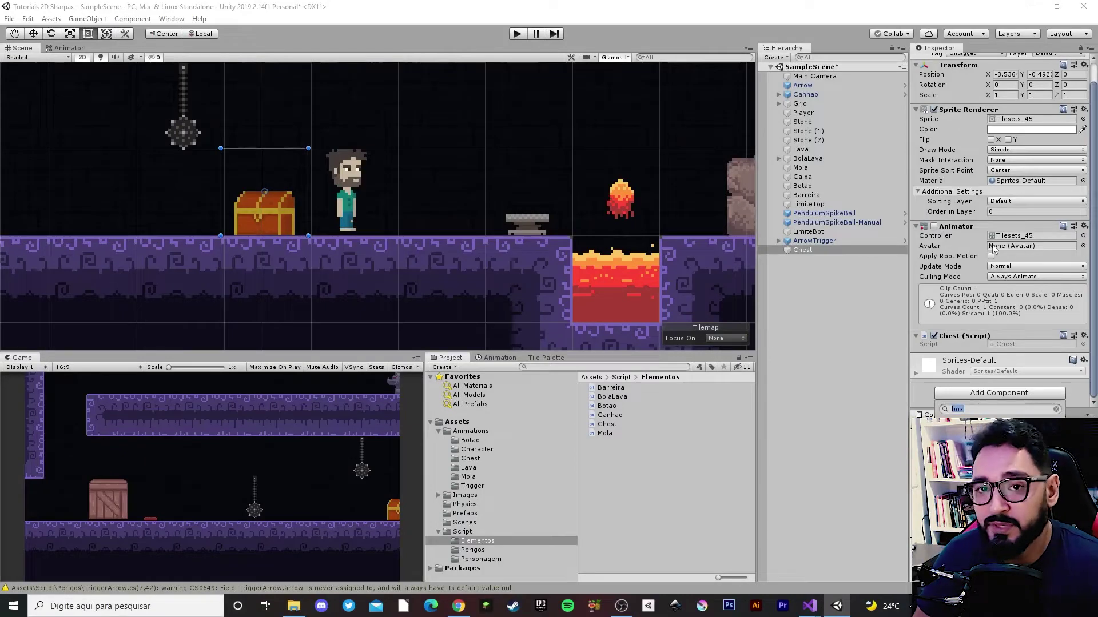
pyautogui.press('Return')
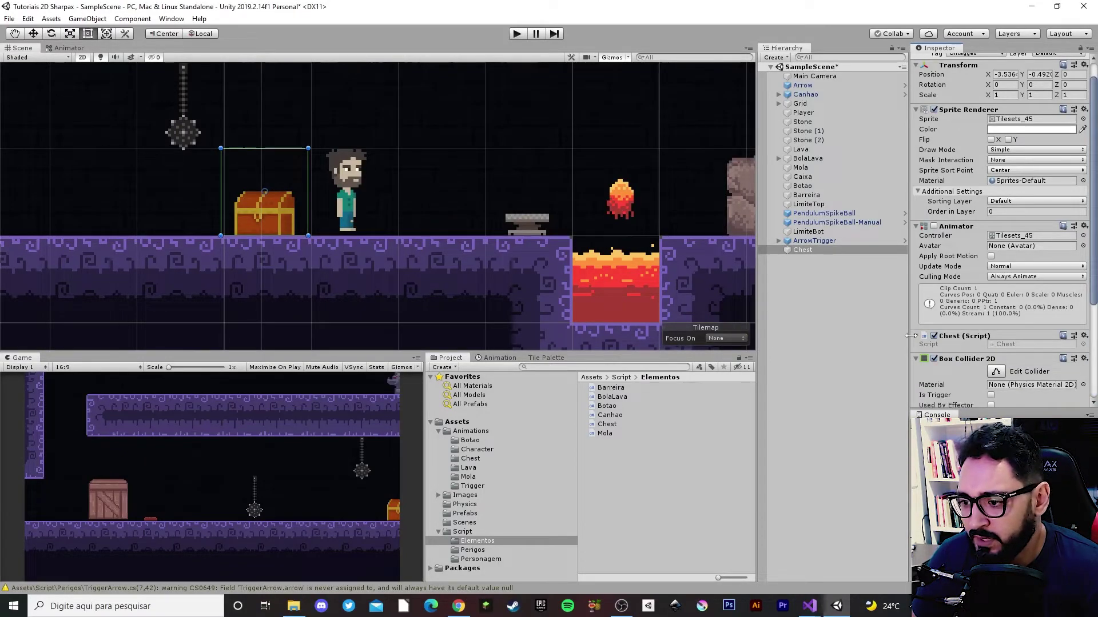
pyautogui.scroll(-3, 979, 366)
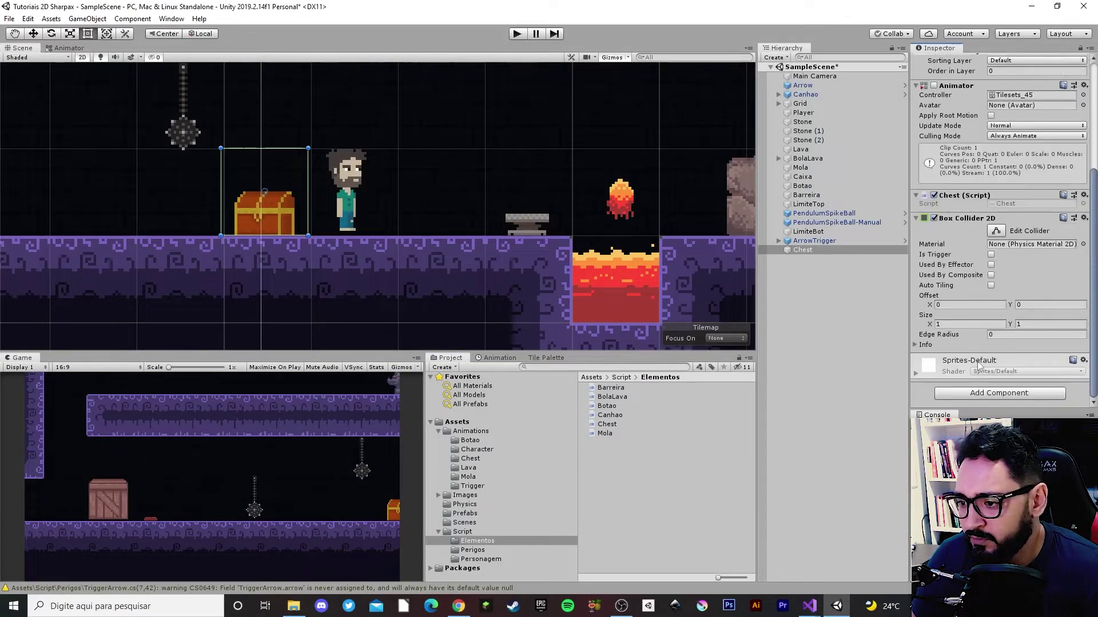
pyautogui.click(991, 256)
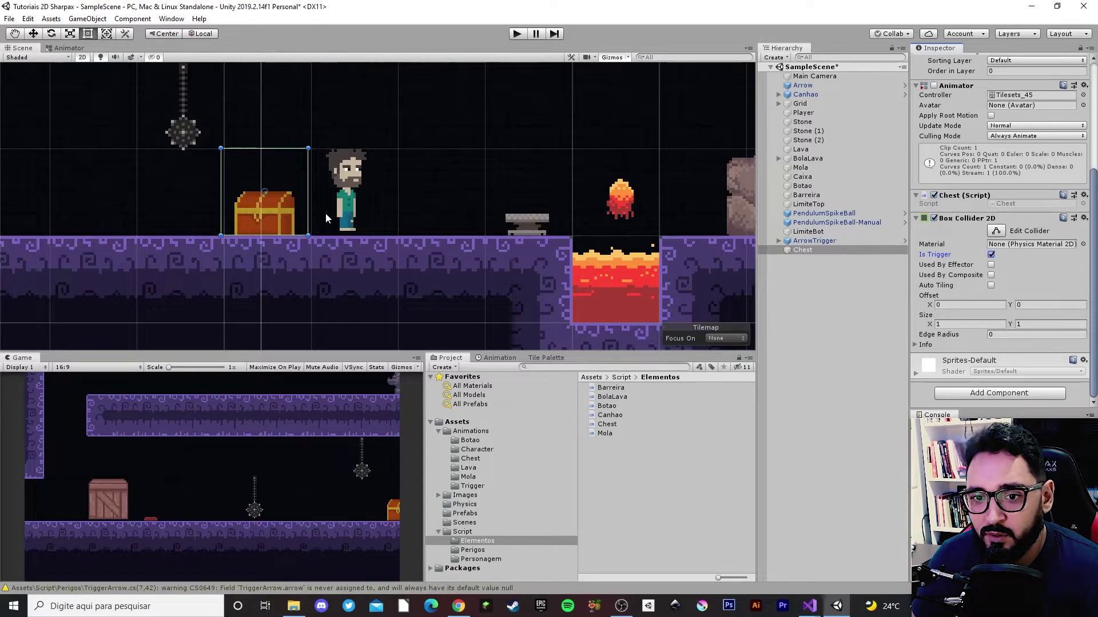
pyautogui.moveTo(359, 210); pyautogui.dragTo(410, 222, button='middle')
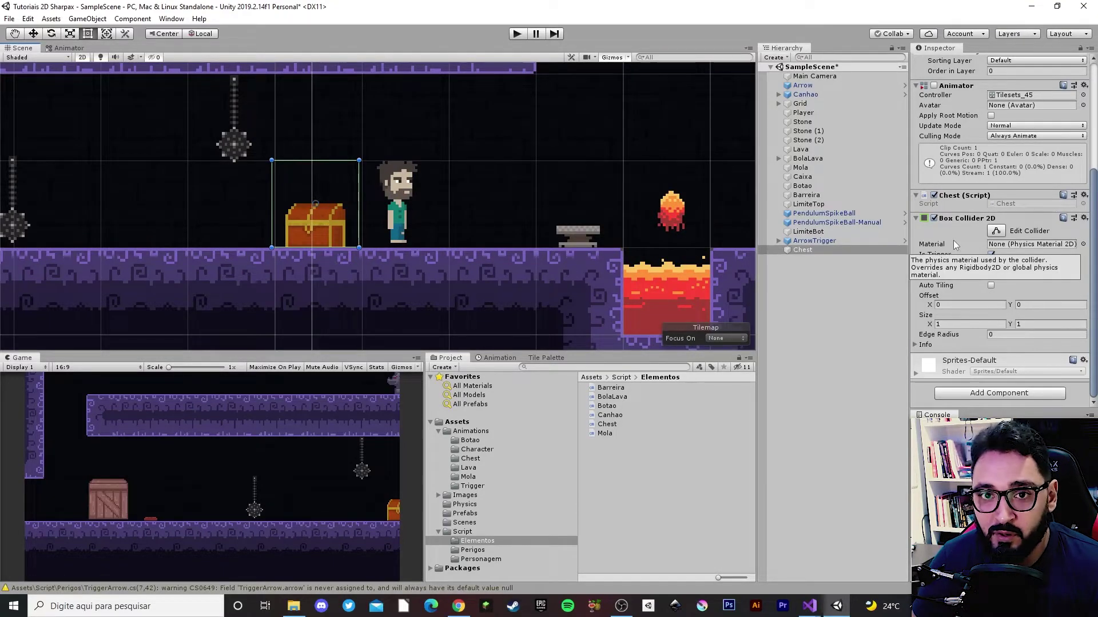
pyautogui.hotkey('ctrl', 's')
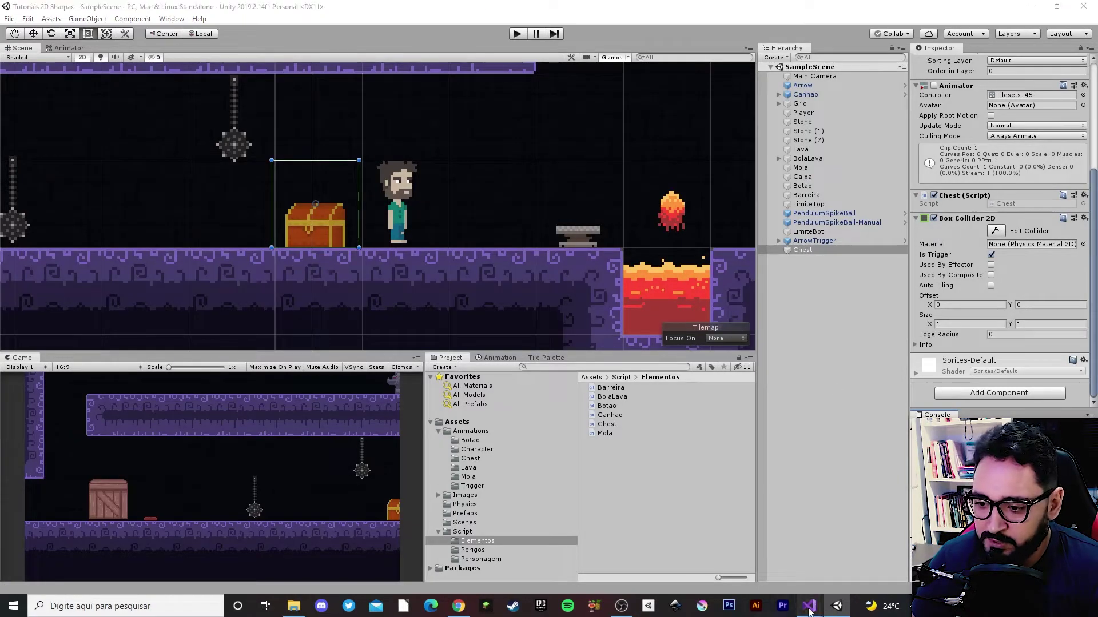
# Add an empty OnTriggerEnter2D method below Update, rename its parameter to 'other', and save
pyautogui.moveTo(809, 606)
pyautogui.click(838, 566)
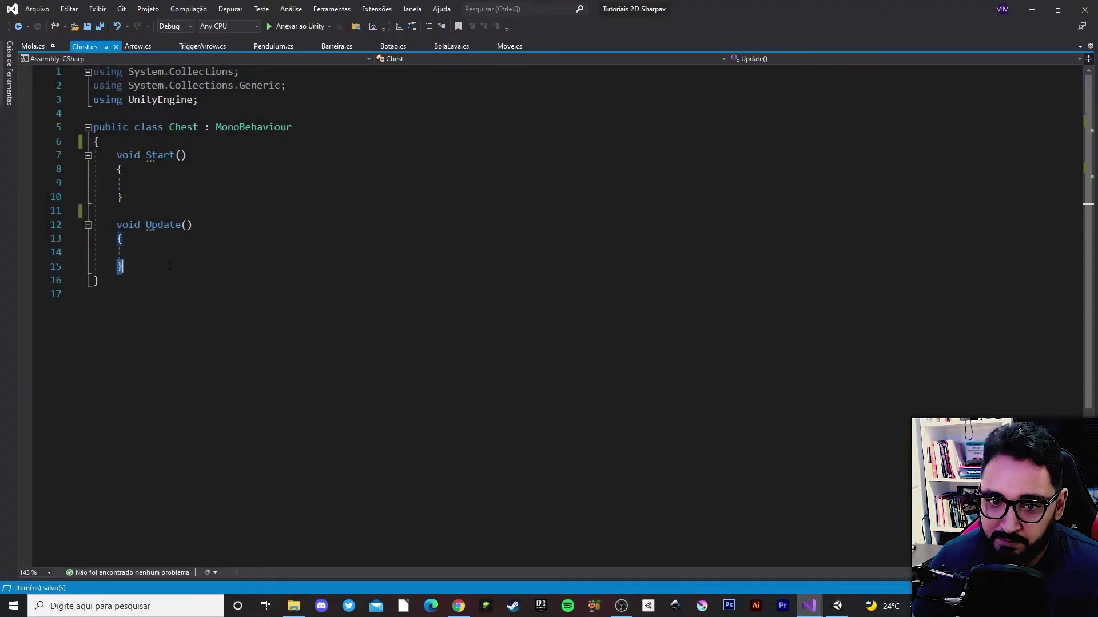
pyautogui.press('Return')
pyautogui.press('Return')
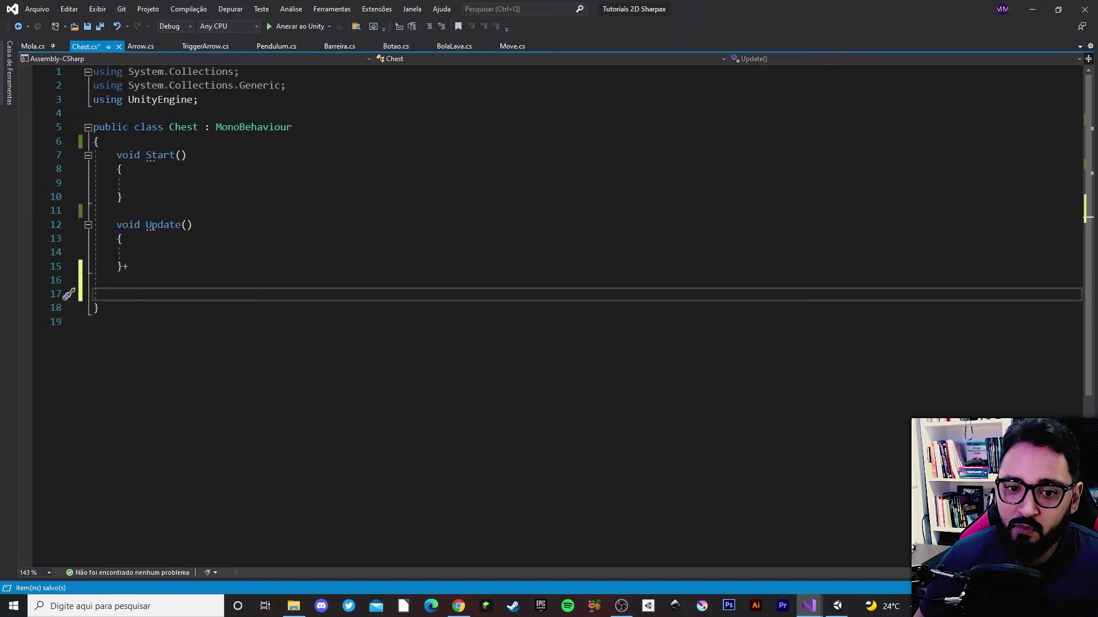
pyautogui.press('Up')
pyautogui.press('Up')
pyautogui.press('Down')
pyautogui.press('Down')
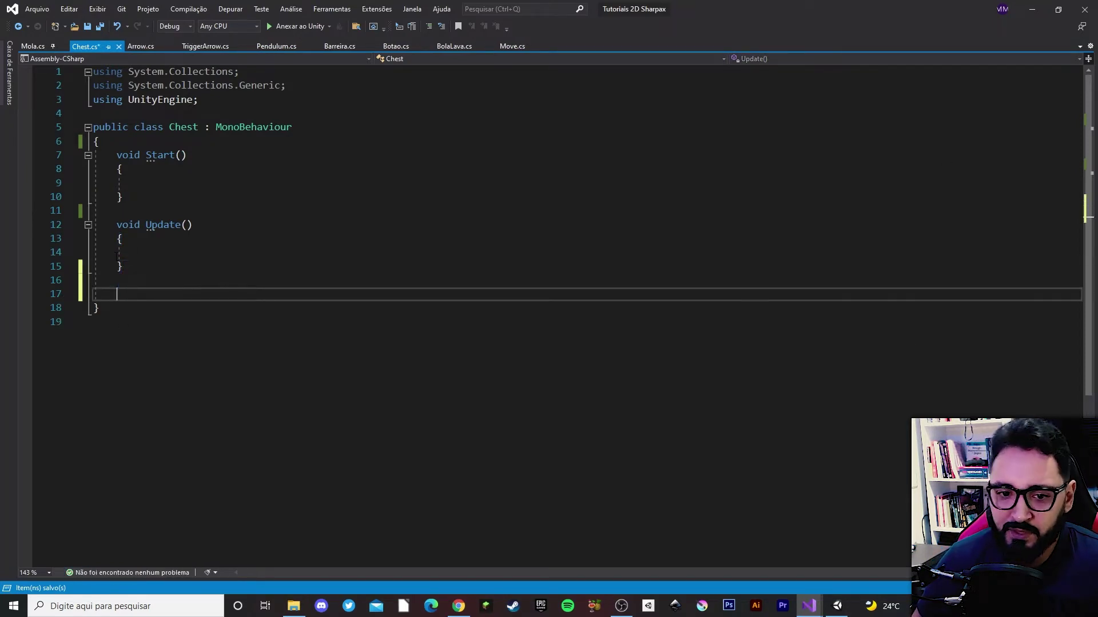
pyautogui.write('ontrig')
pyautogui.press('Tab')
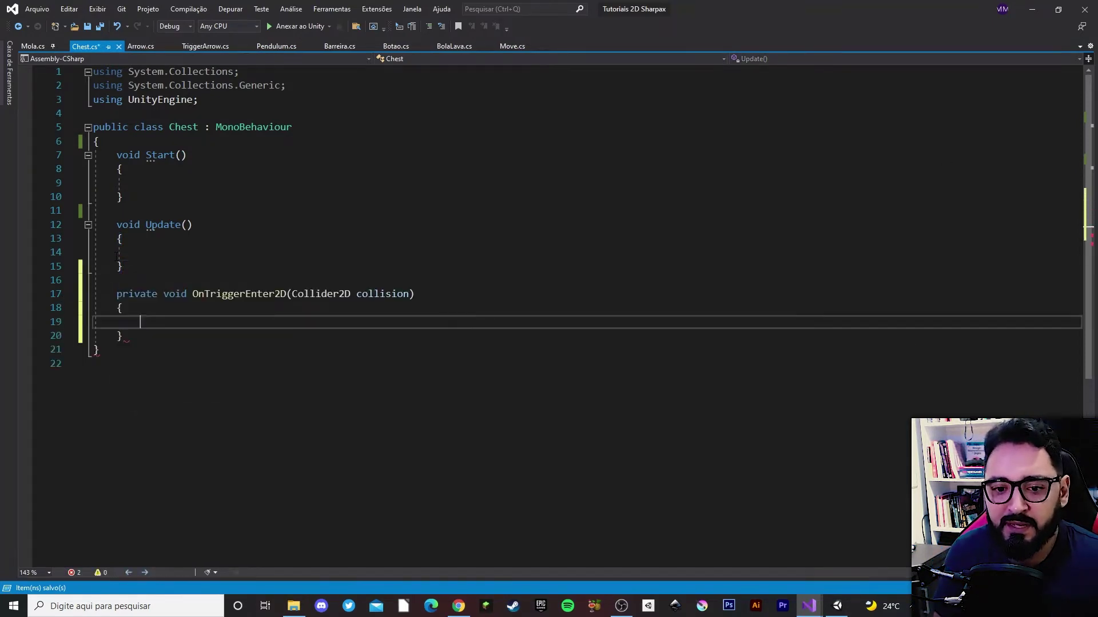
pyautogui.doubleClick(381, 294)
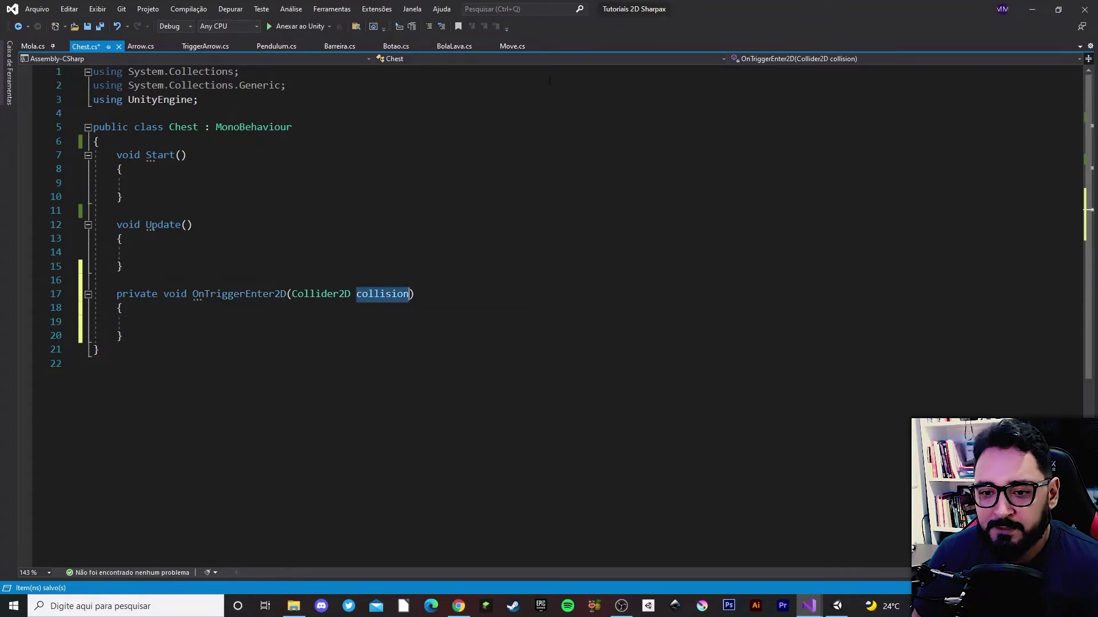
pyautogui.write('other')
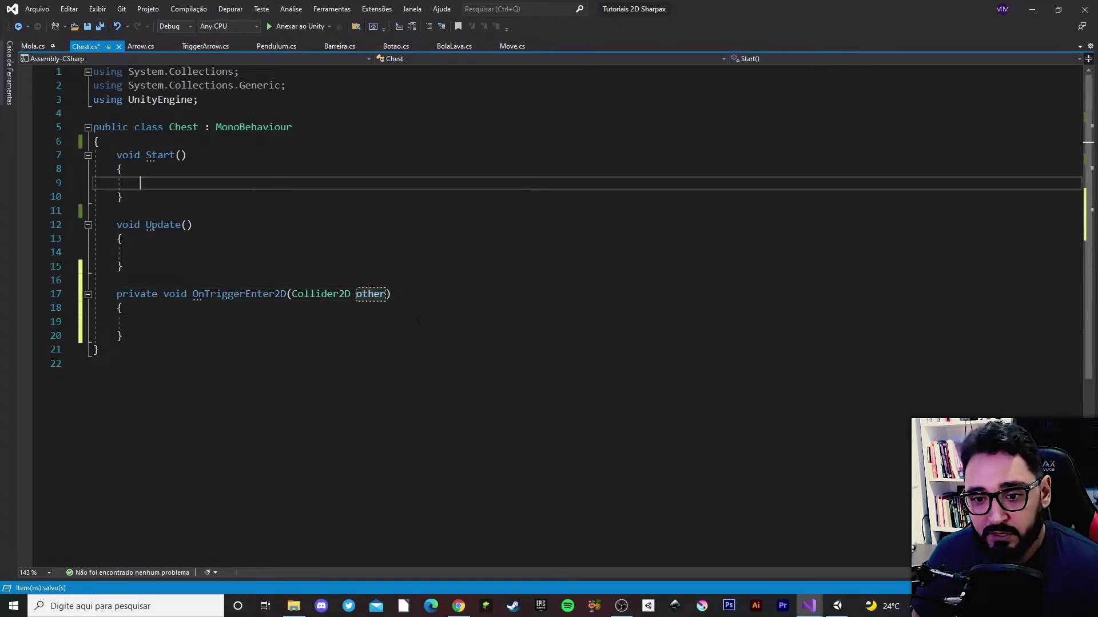
pyautogui.hotkey('ctrl', 's')
pyautogui.press('Down')
pyautogui.press('Down')
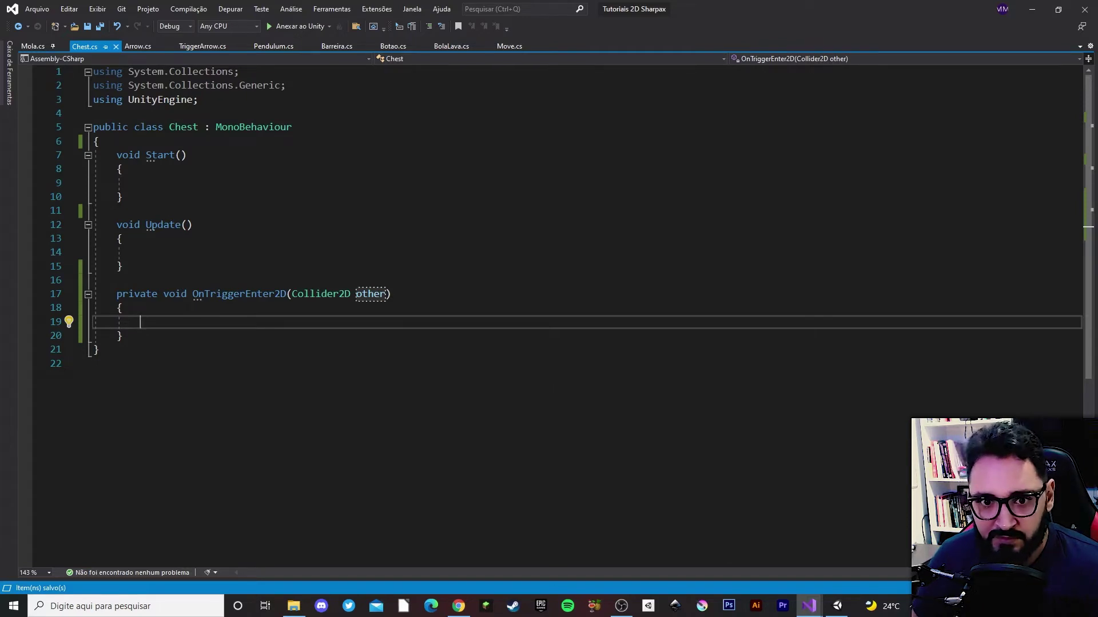
# Open blank lines at the top of the Chest class body
pyautogui.click(98, 142)
pyautogui.press('Return')
pyautogui.press('Return')
pyautogui.press('Up')
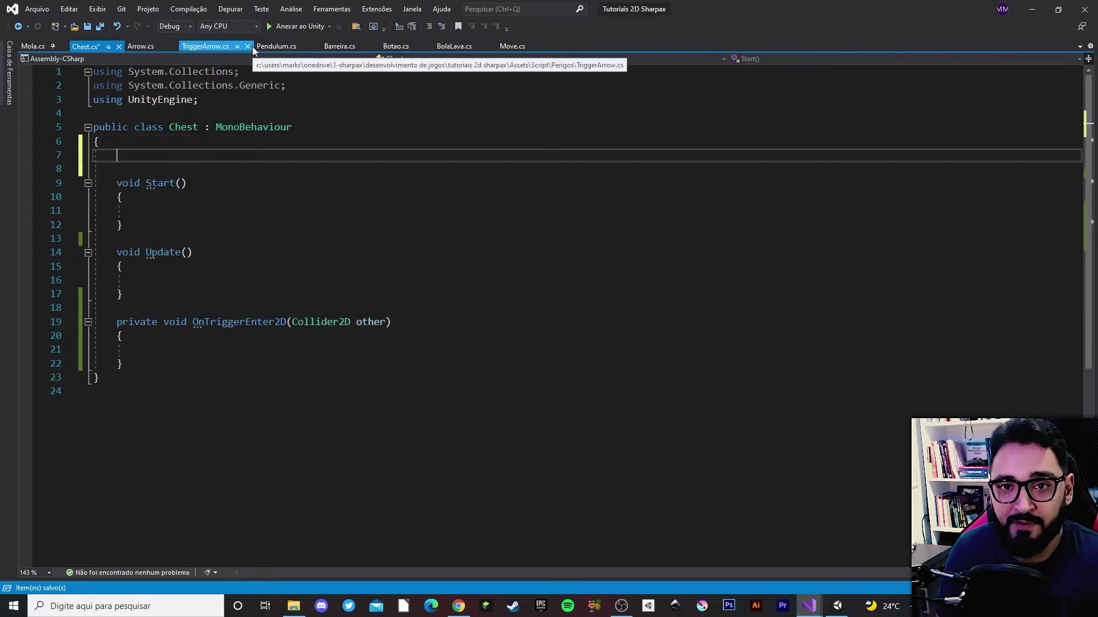
# Declare a 'private Animator anim;' field in Chest.cs and save
pyautogui.hotkey('ctrl', 'space')
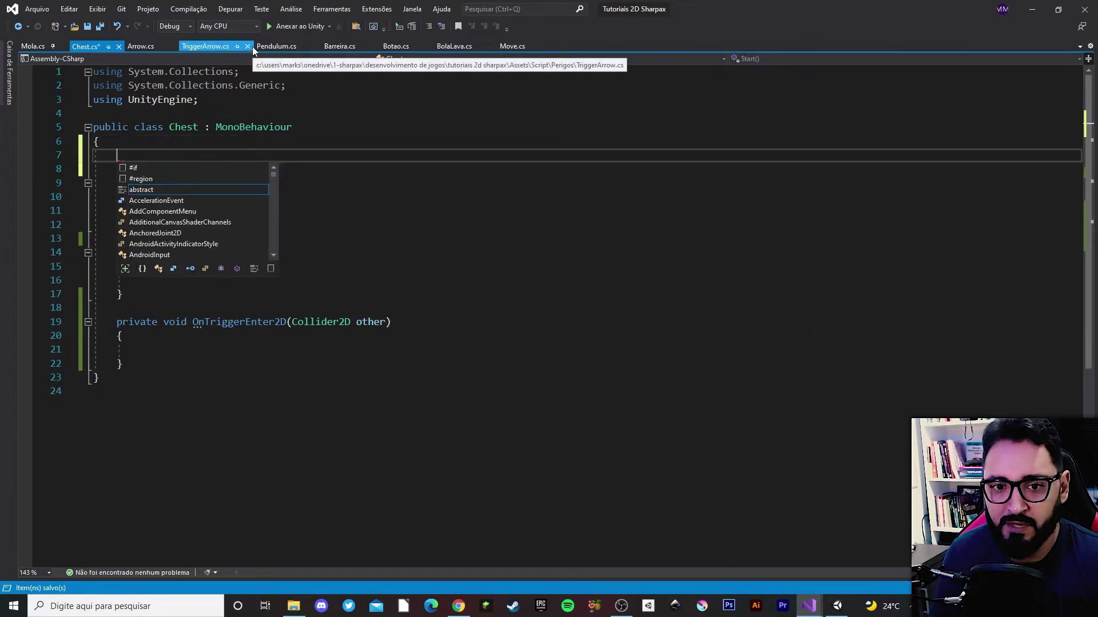
pyautogui.write('private ')
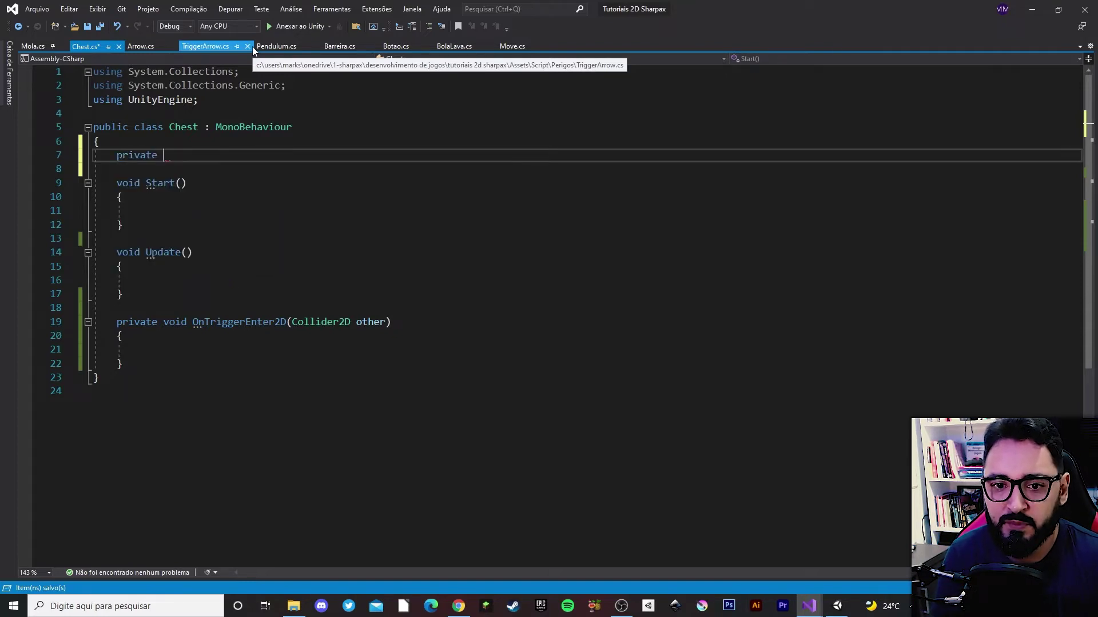
pyautogui.write('Anim')
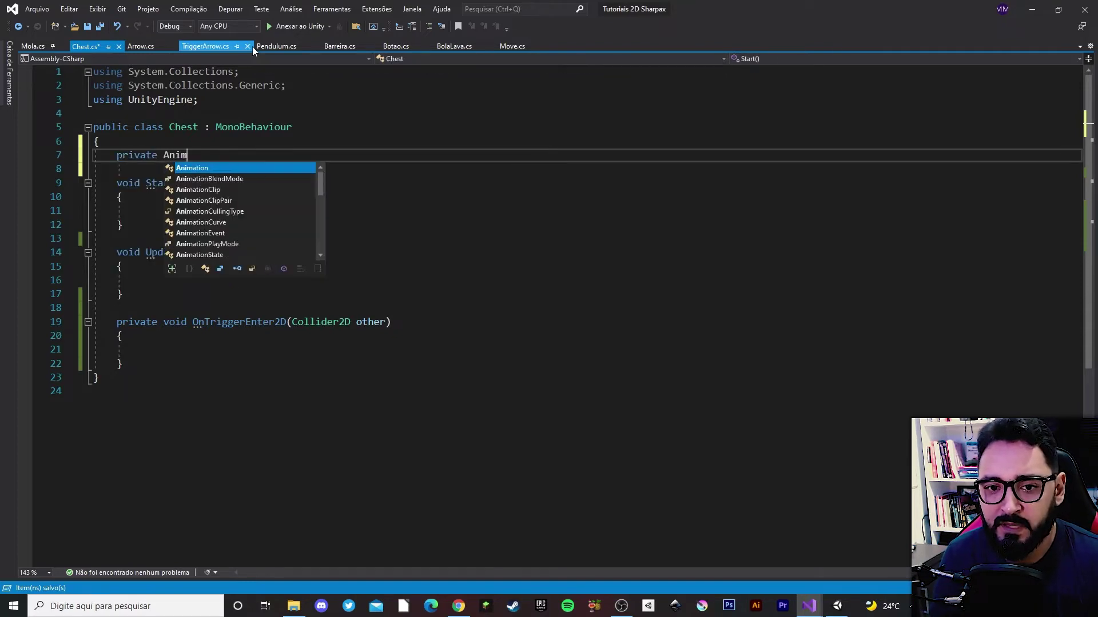
pyautogui.write('ator anim;')
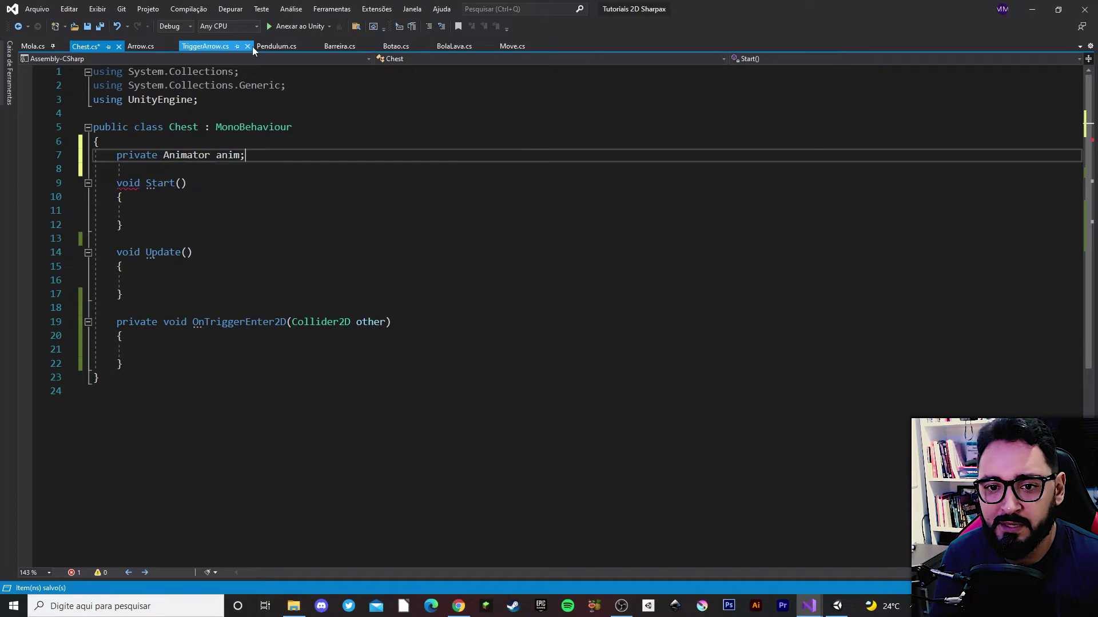
pyautogui.hotkey('ctrl', 's')
# Assign anim = GetComponent<Animator>(); inside Start() and save the script
pyautogui.click(140, 211)
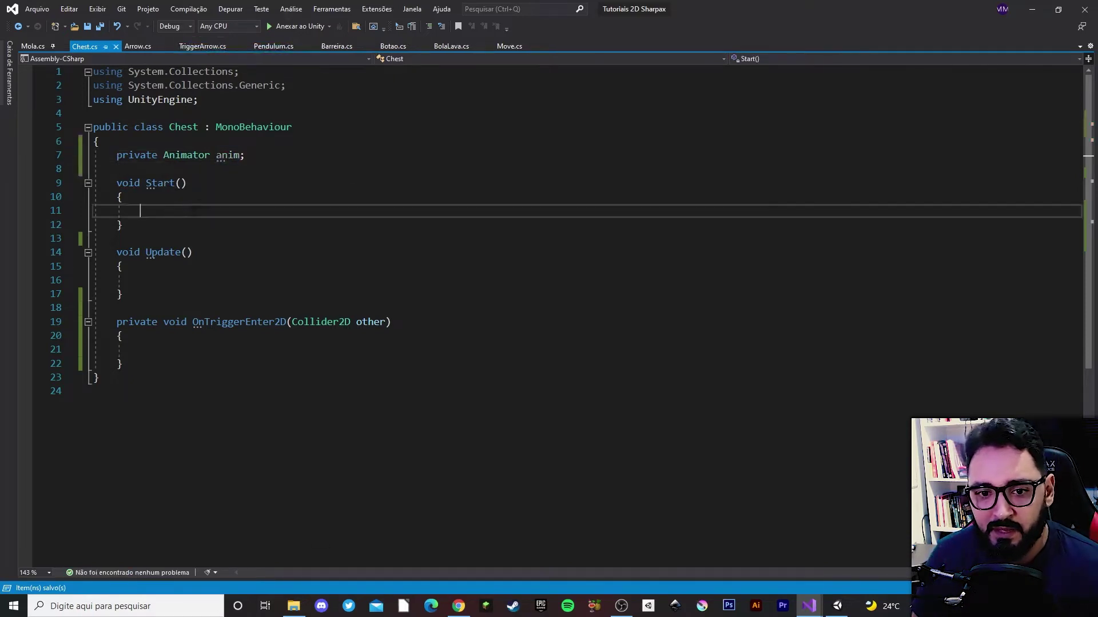
pyautogui.write('anim ')
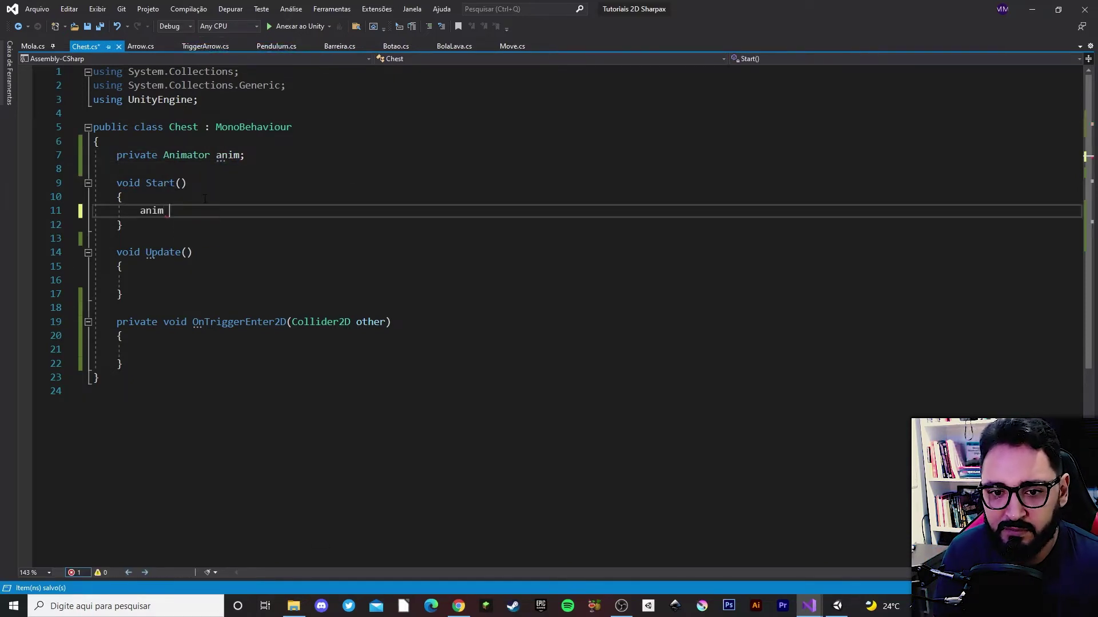
pyautogui.write('= getcom')
pyautogui.press('Tab')
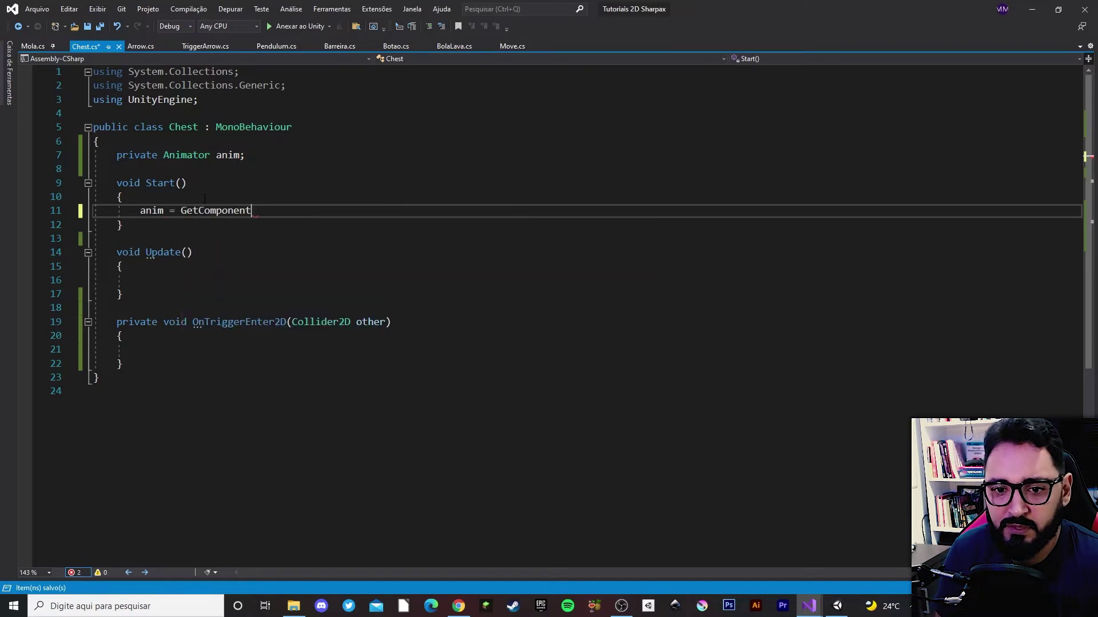
pyautogui.write('<Animator>')
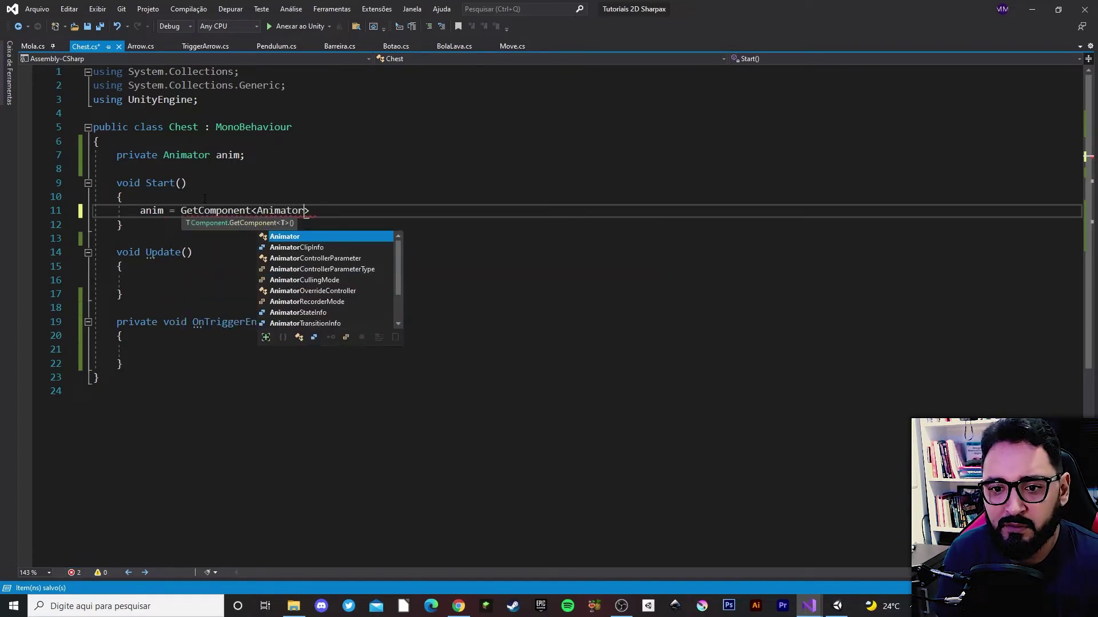
pyautogui.write('();')
pyautogui.hotkey('ctrl', 's')
pyautogui.click(148, 216)
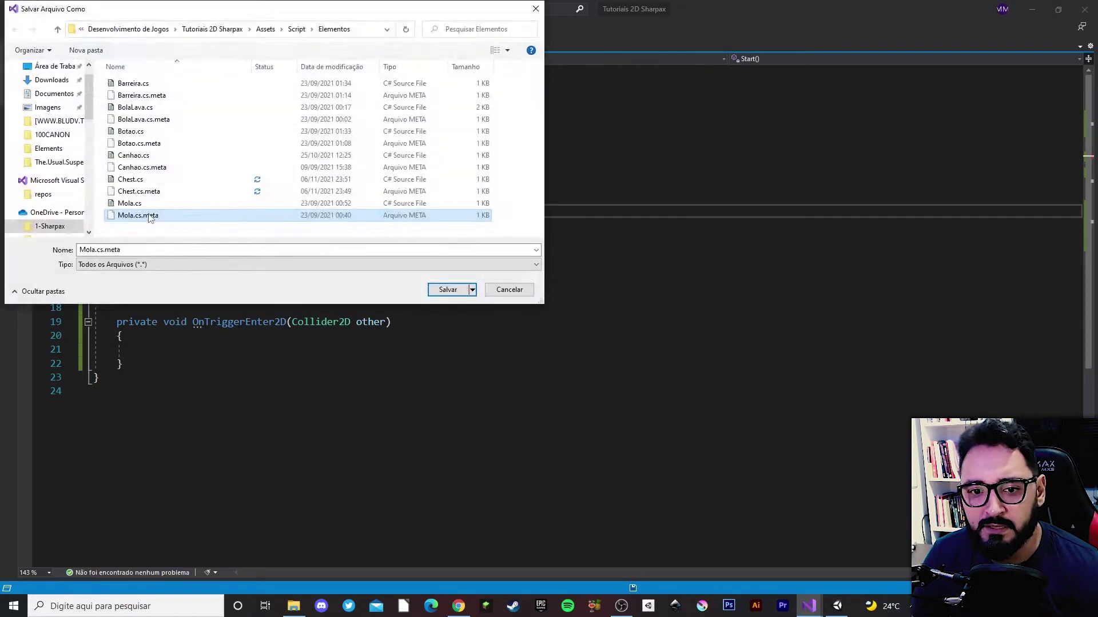
pyautogui.press('Escape')
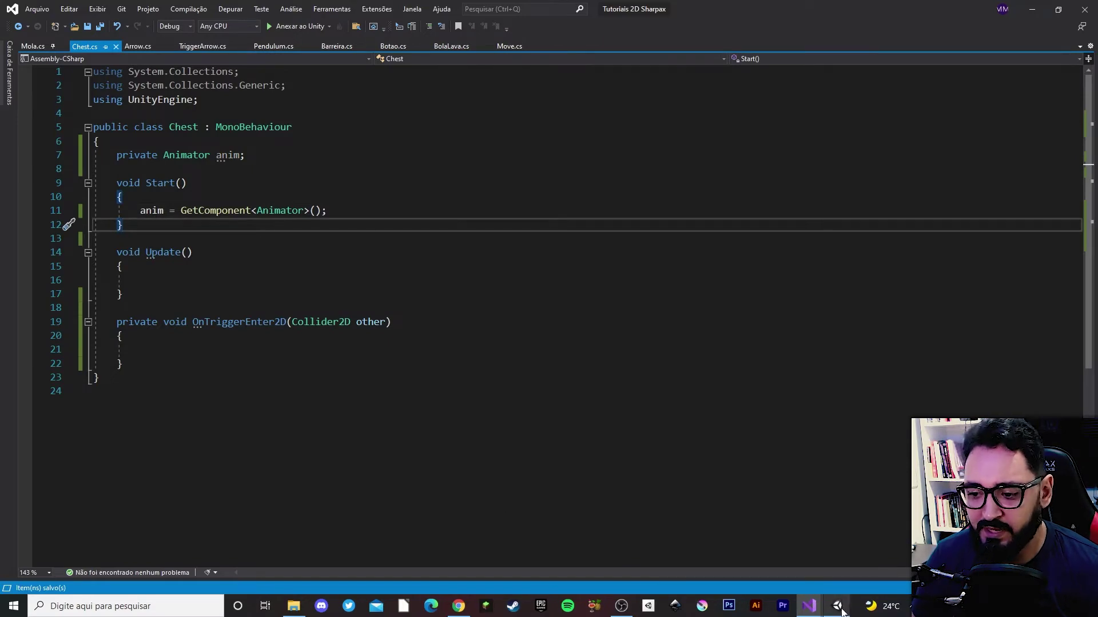
pyautogui.click(838, 607)
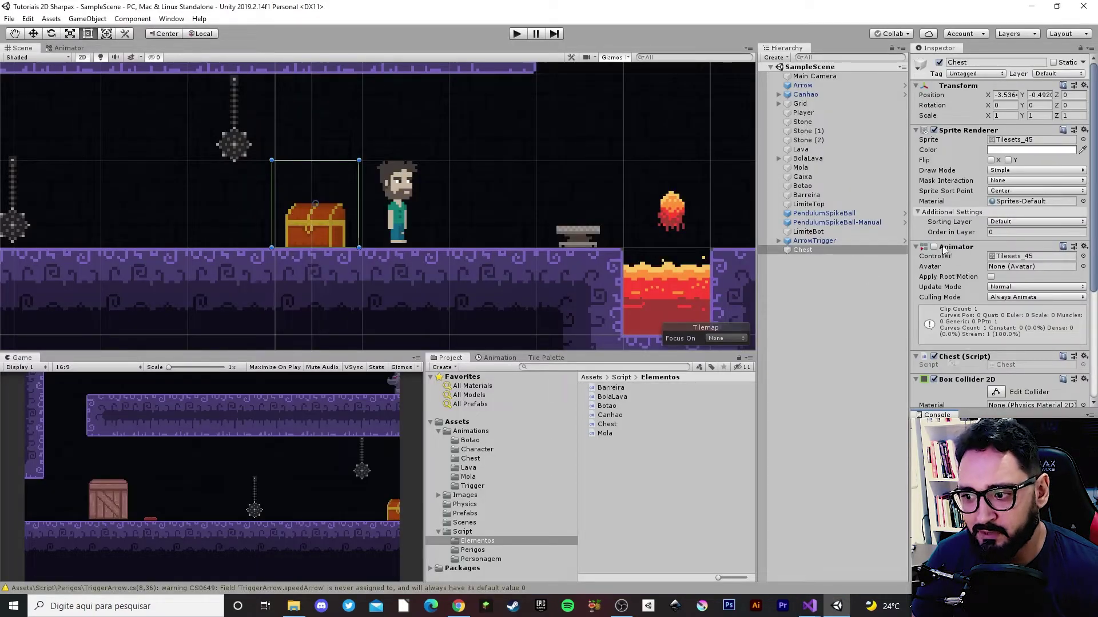
pyautogui.hotkey('alt', 'Tab')
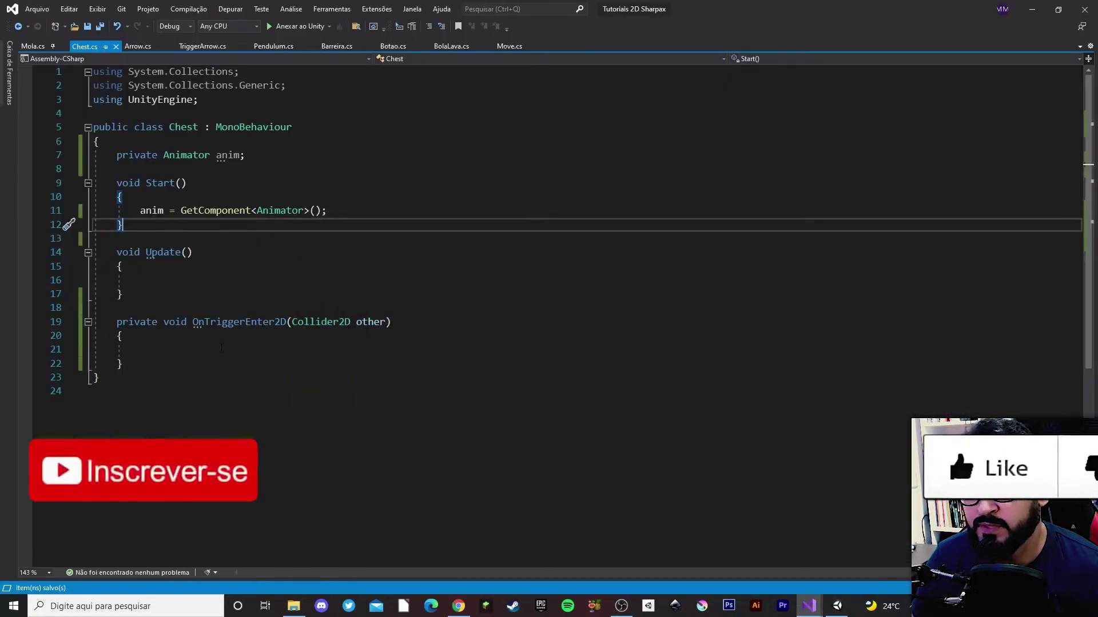
# Declare a 'private bool colPlayer' field below the anim field and save
pyautogui.click(221, 347)
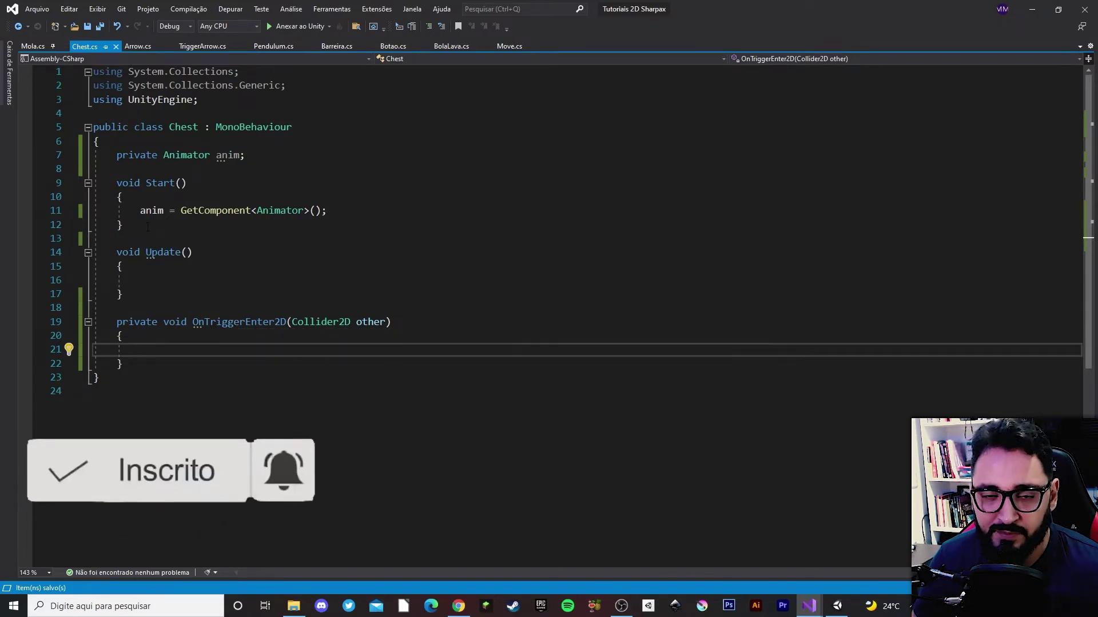
pyautogui.press('Up')
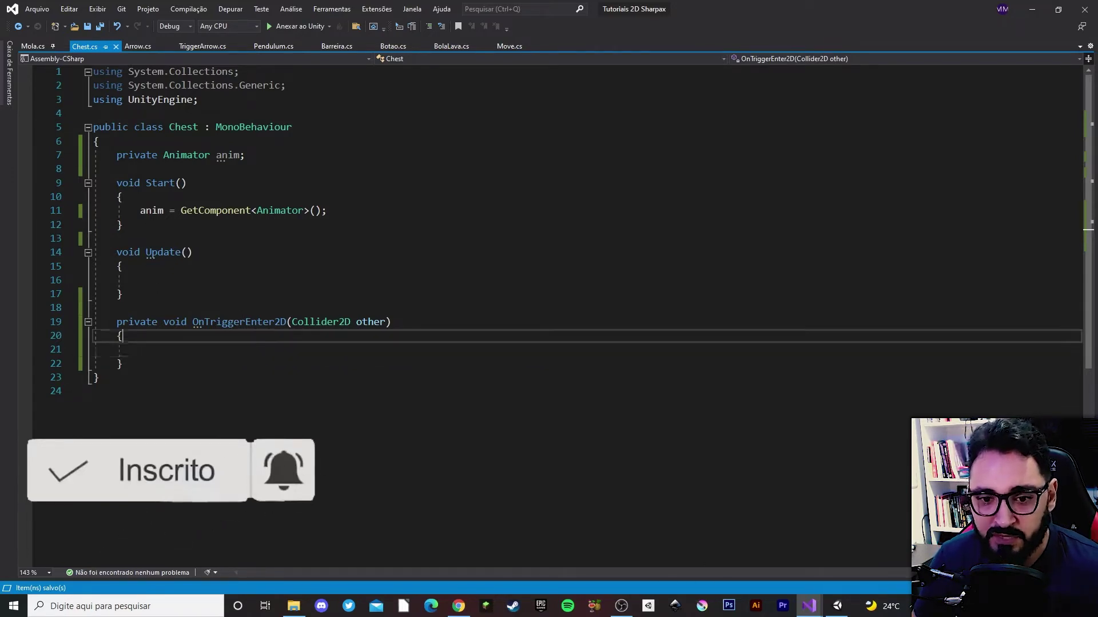
pyautogui.press('Down')
pyautogui.click(254, 158)
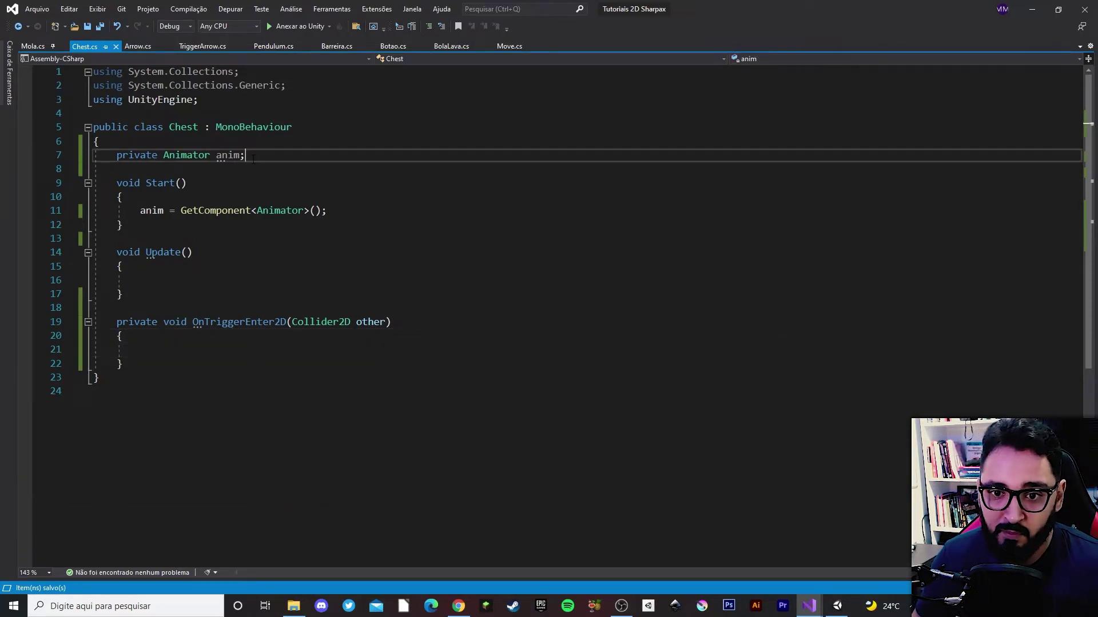
pyautogui.press('Return')
pyautogui.write('private ')
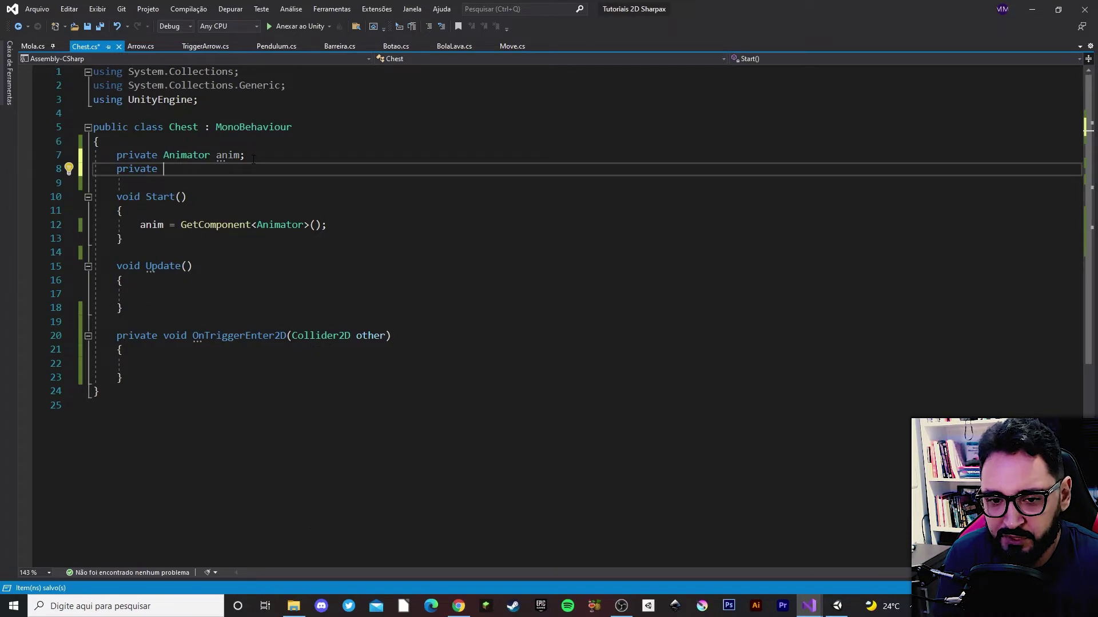
pyautogui.write('bool')
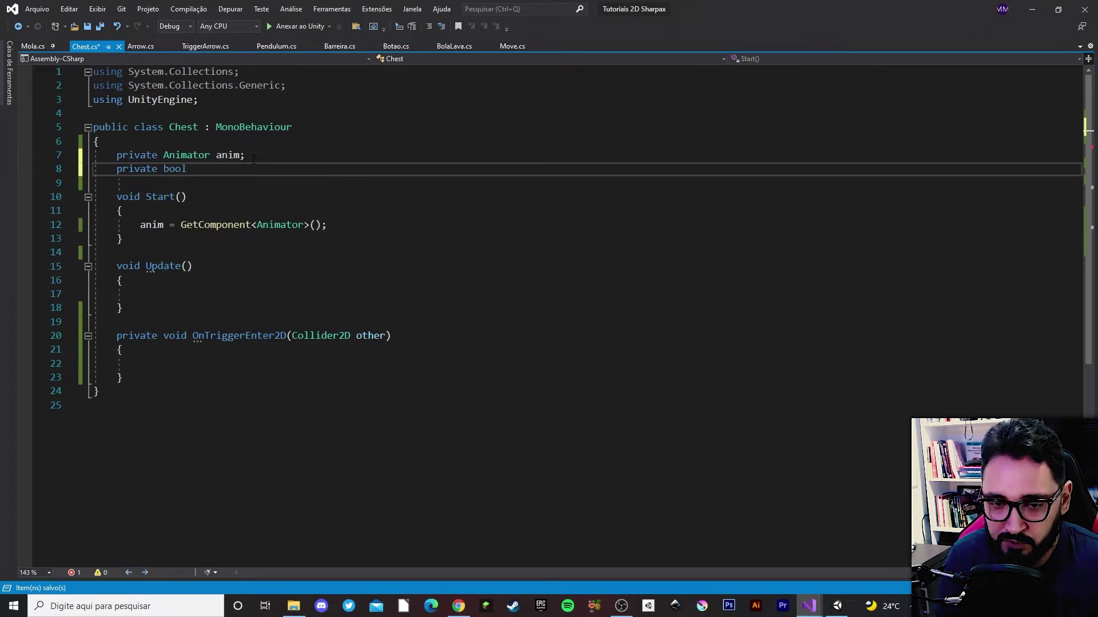
pyautogui.write(' colPlayer;')
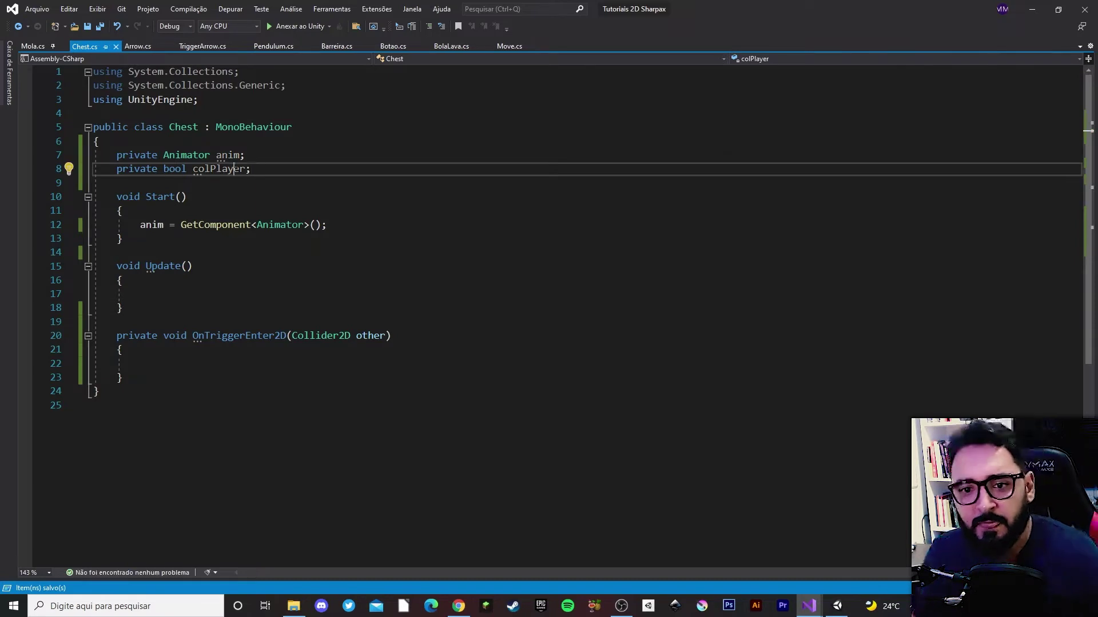
pyautogui.hotkey('ctrl', 's')
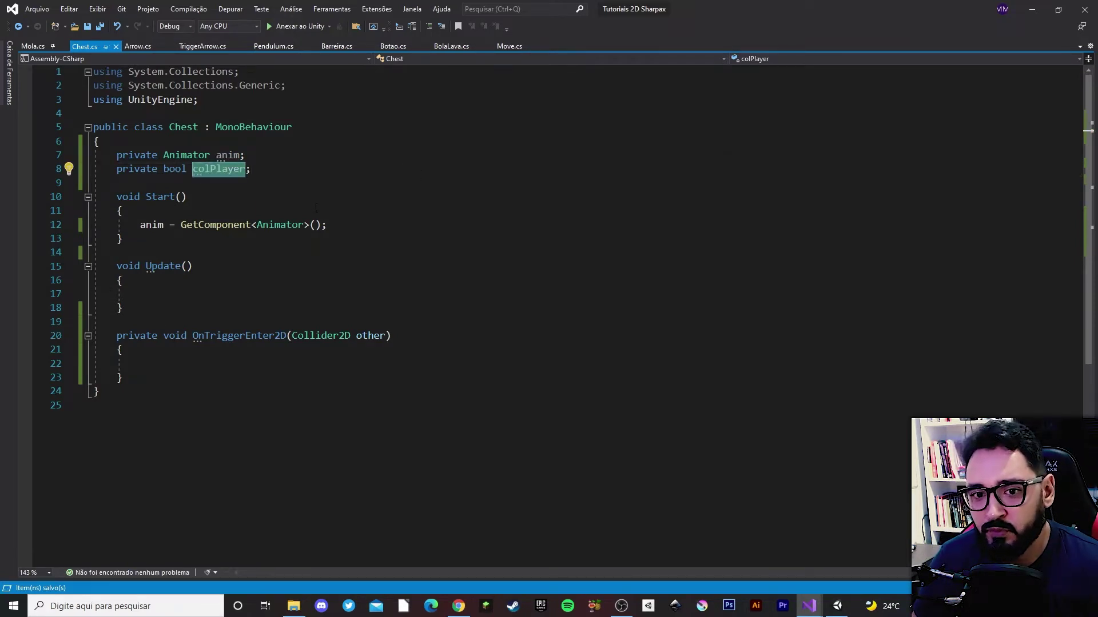
# Add an if (other.gameObject.tag == "Player") block inside OnTriggerEnter2D and save
pyautogui.click(345, 369)
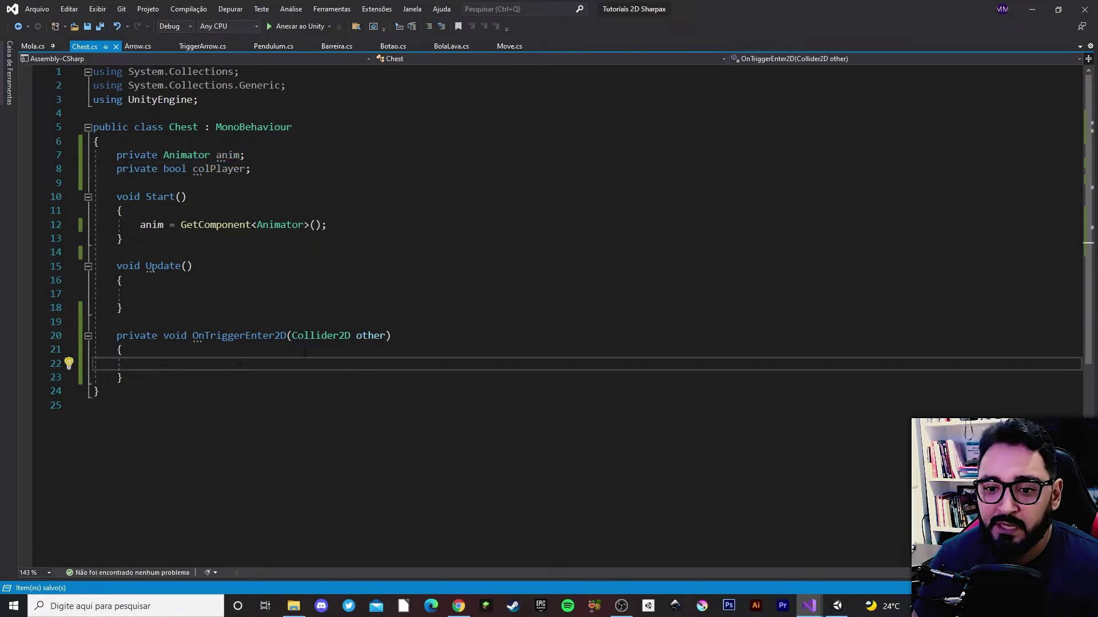
pyautogui.write('if(')
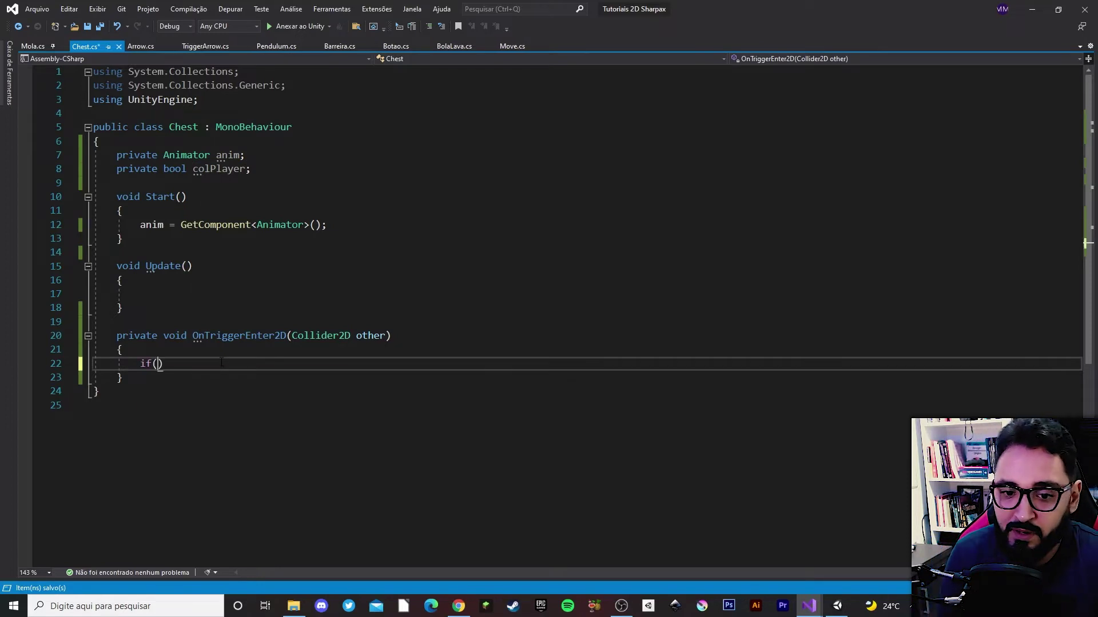
pyautogui.write('other.gameObject.')
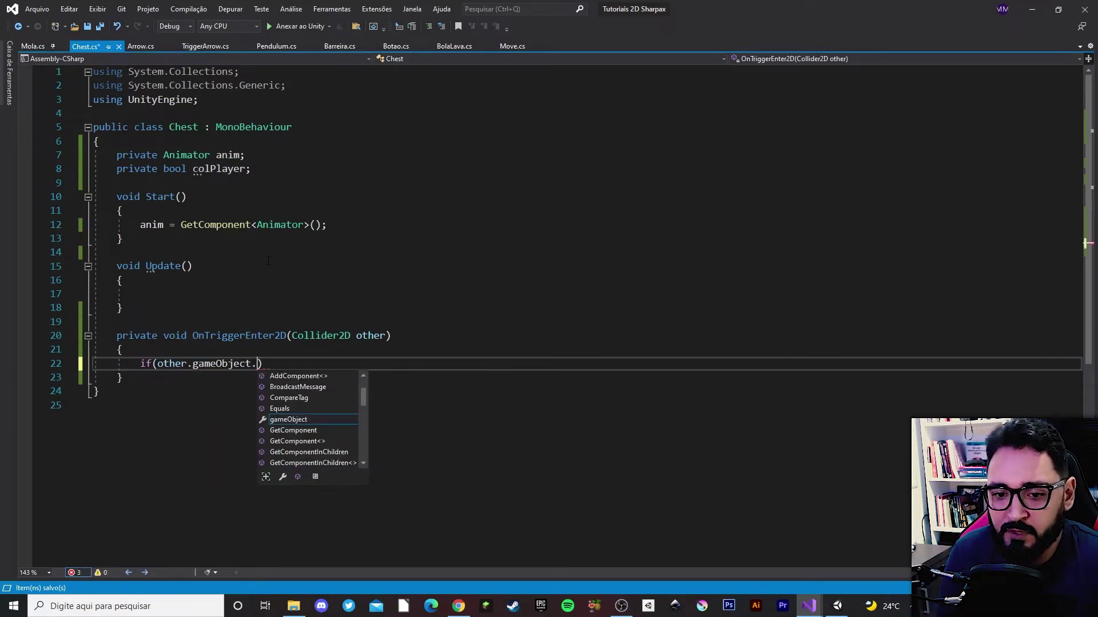
pyautogui.write('ta')
pyautogui.press('Tab')
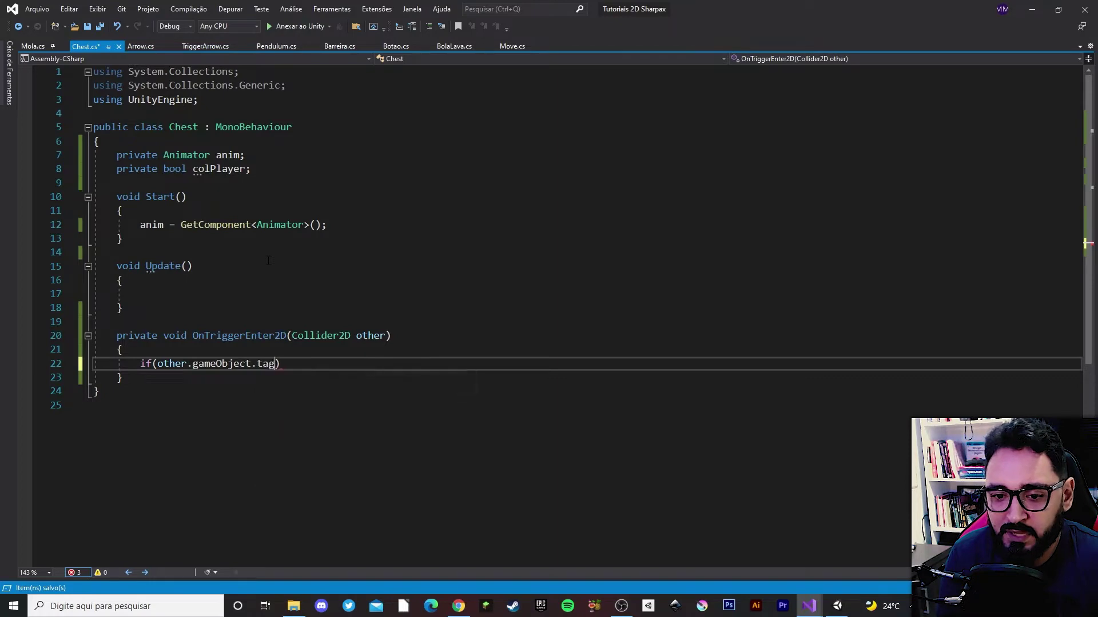
pyautogui.write(' == "')
pyautogui.press('Left')
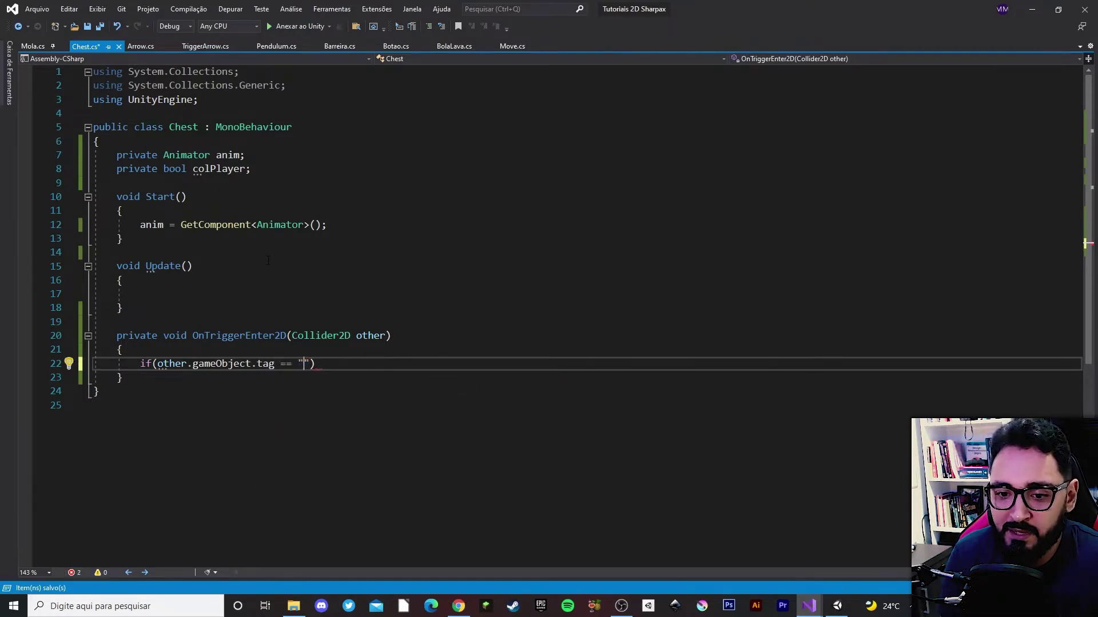
pyautogui.hotkey('shift', 'Left')
pyautogui.hotkey('shift', 'Left')
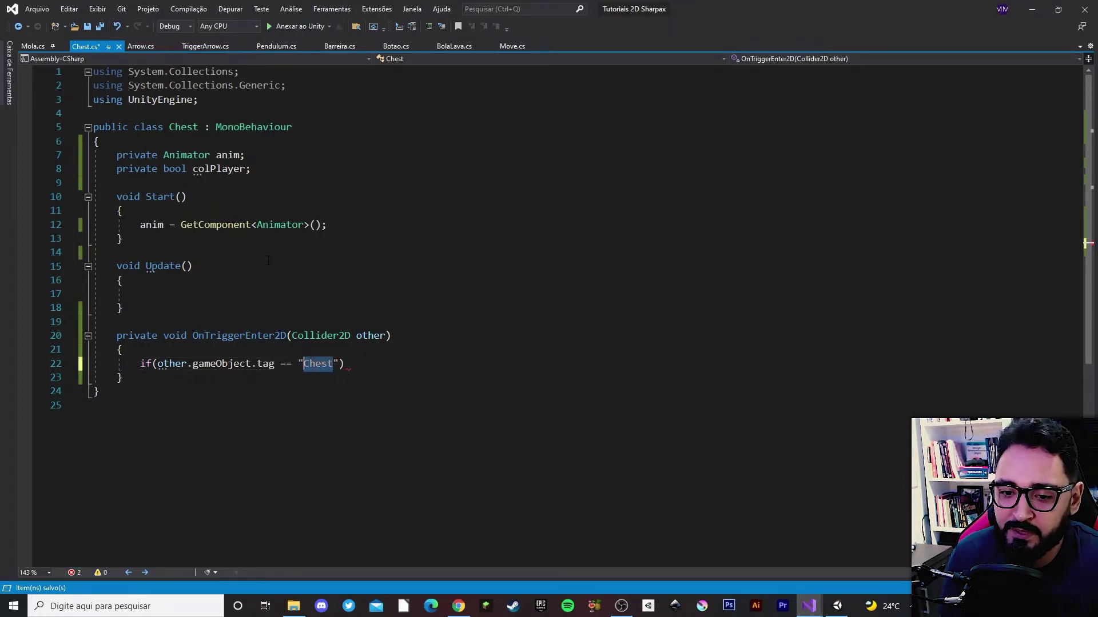
pyautogui.write('Player')
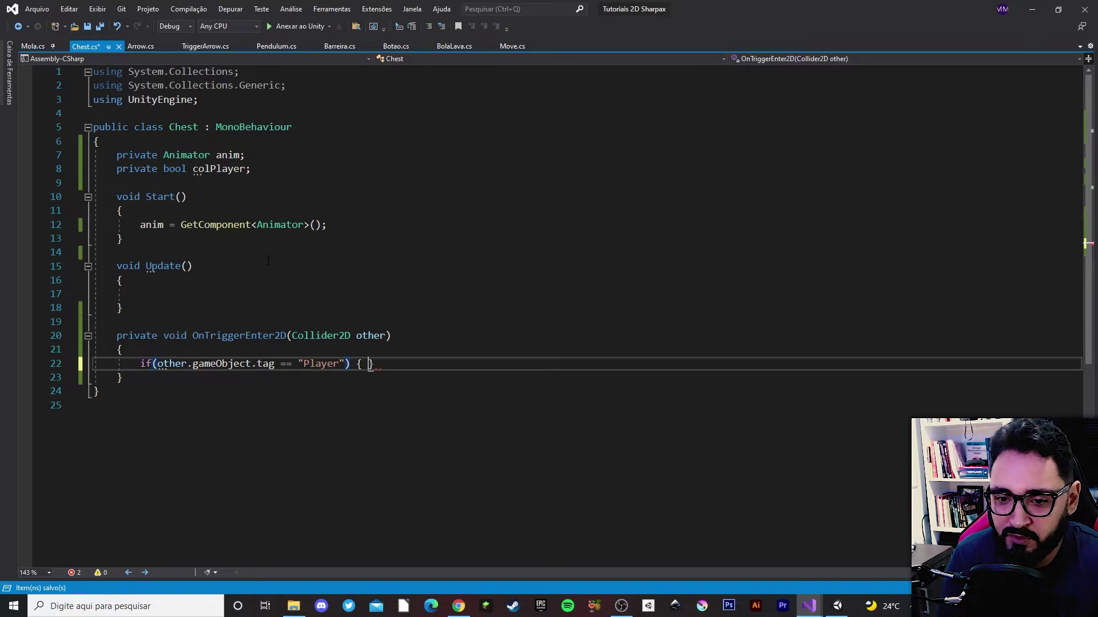
pyautogui.press('Return')
pyautogui.hotkey('ctrl', 's')
# Set colPlayer = true; inside the Player tag check
pyautogui.doubleClick(230, 170)
pyautogui.hotkey('ctrl', 'c')
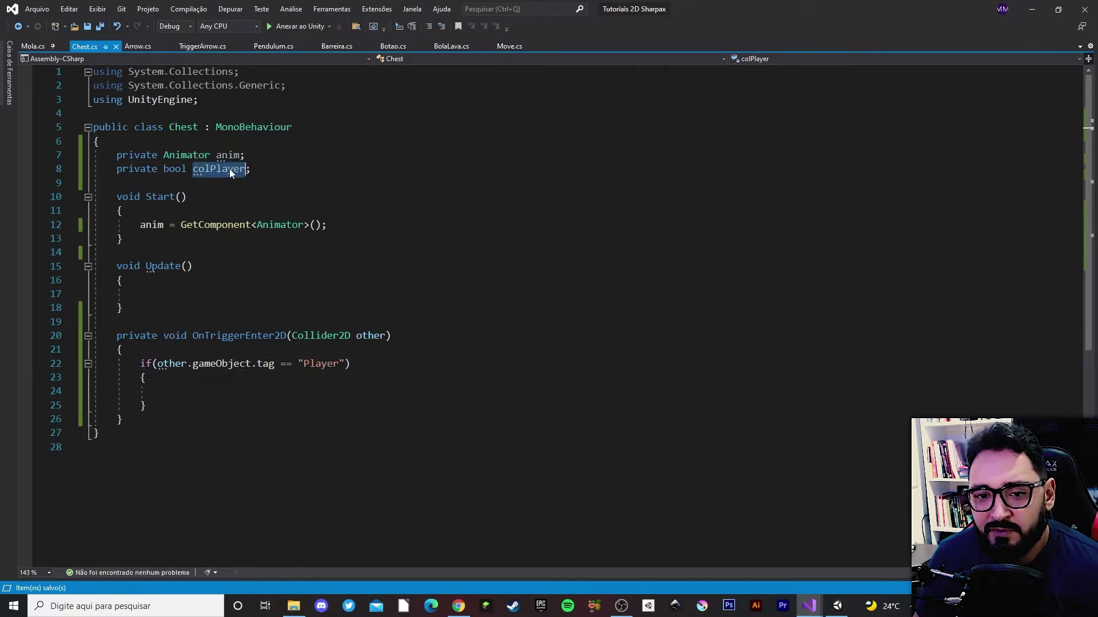
pyautogui.click(194, 393)
pyautogui.hotkey('ctrl', 'v')
pyautogui.write('= tru')
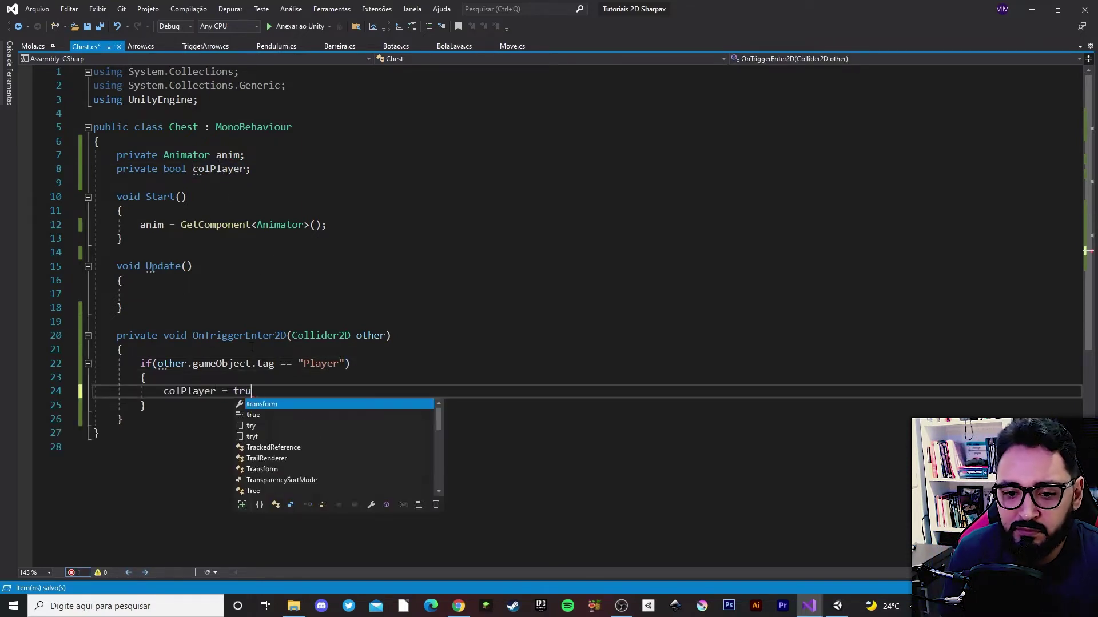
pyautogui.write('e;')
# Copy the whole OnTriggerEnter2D method
pyautogui.moveTo(125, 420); pyautogui.dragTo(112, 336)
pyautogui.hotkey('ctrl', 'c')
pyautogui.click(198, 420)
# Paste a duplicate of the method below, rename it OnTriggerExit2D, and save
pyautogui.press('Return')
pyautogui.hotkey('ctrl', 'v')
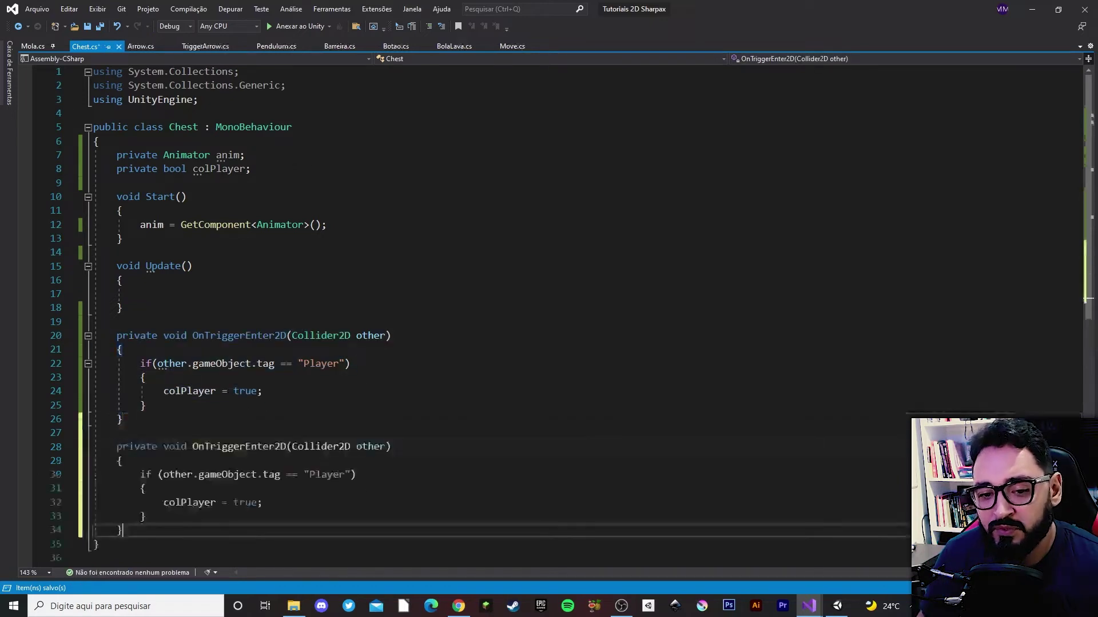
pyautogui.moveTo(245, 446); pyautogui.dragTo(273, 446)
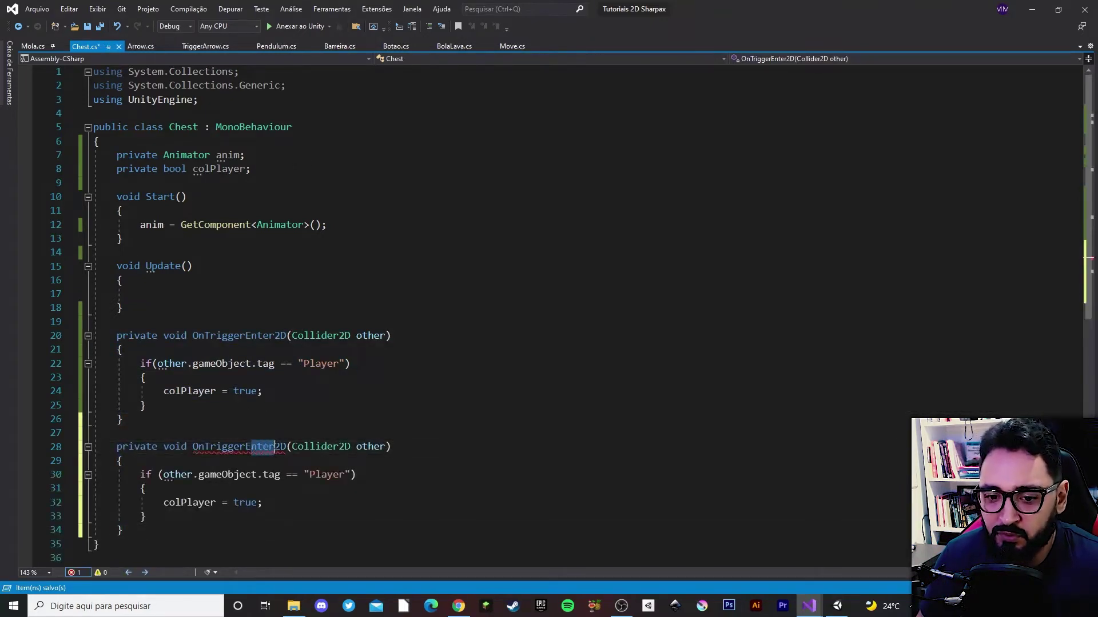
pyautogui.write('Exit')
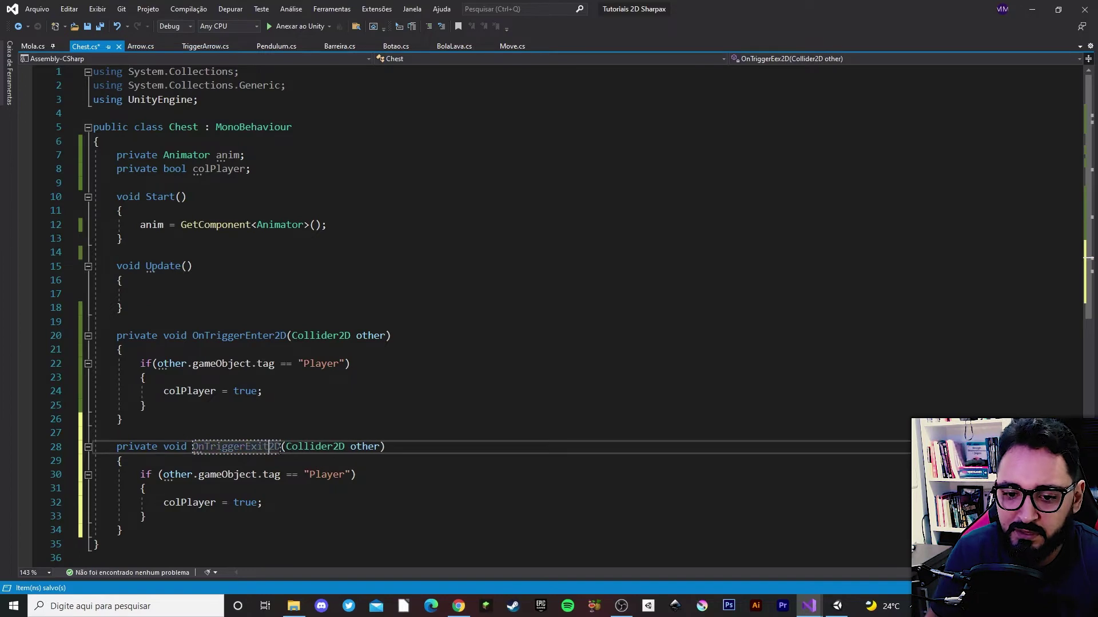
pyautogui.hotkey('ctrl', 's')
# Change colPlayer = true to false in OnTriggerExit2D and save
pyautogui.doubleClick(245, 503)
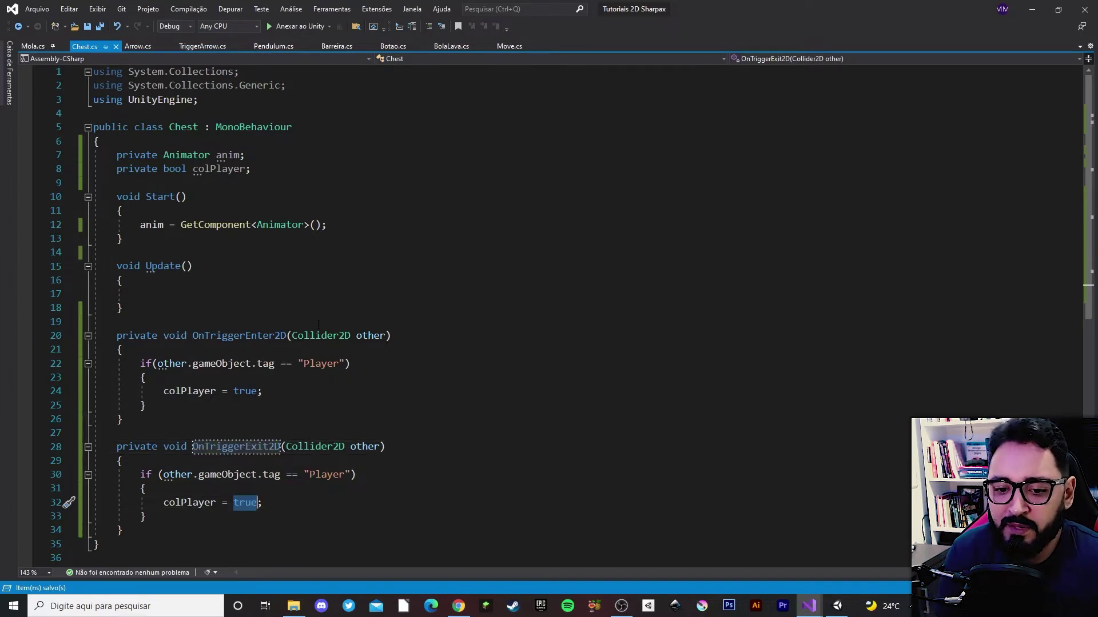
pyautogui.write('false')
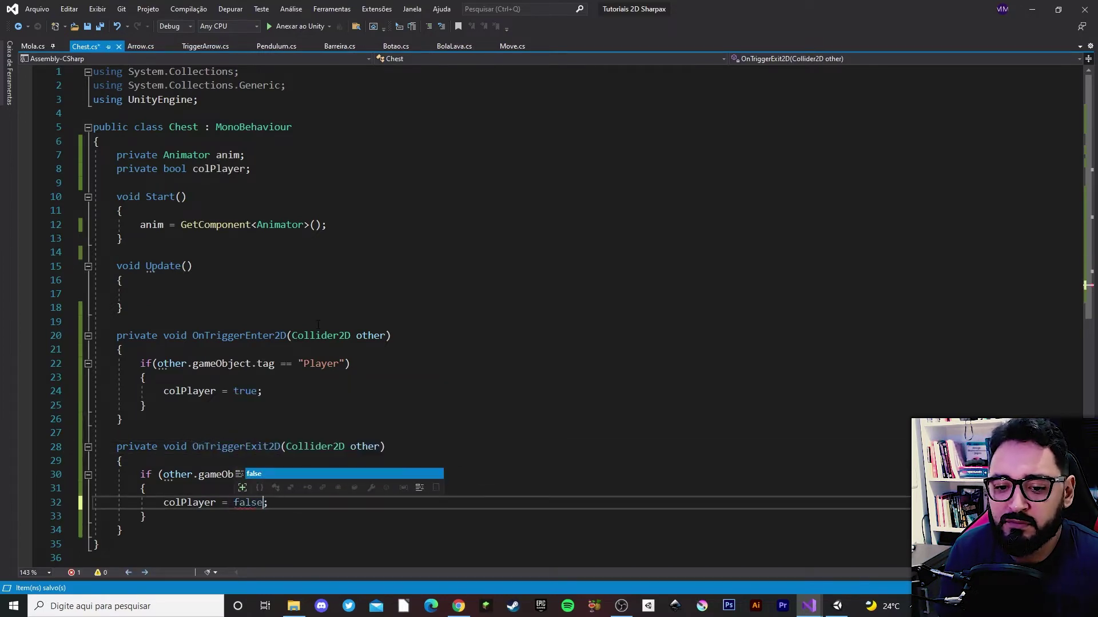
pyautogui.hotkey('ctrl', 's')
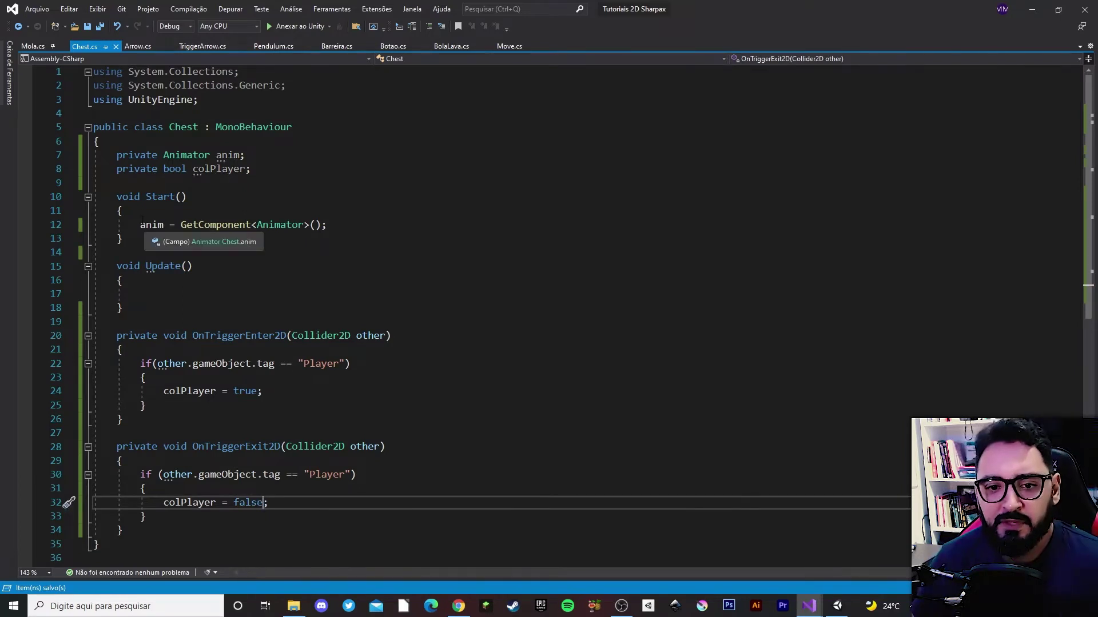
pyautogui.click(166, 287)
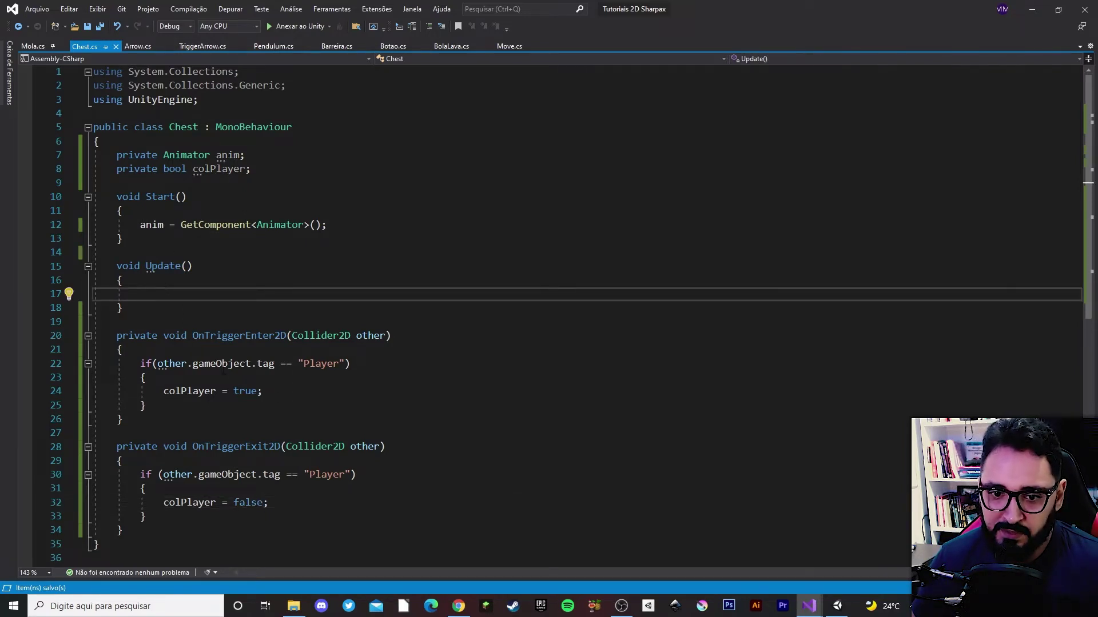
# Write an if (colPlayer) { block inside Update()
pyautogui.doubleClick(152, 225)
pyautogui.click(195, 294)
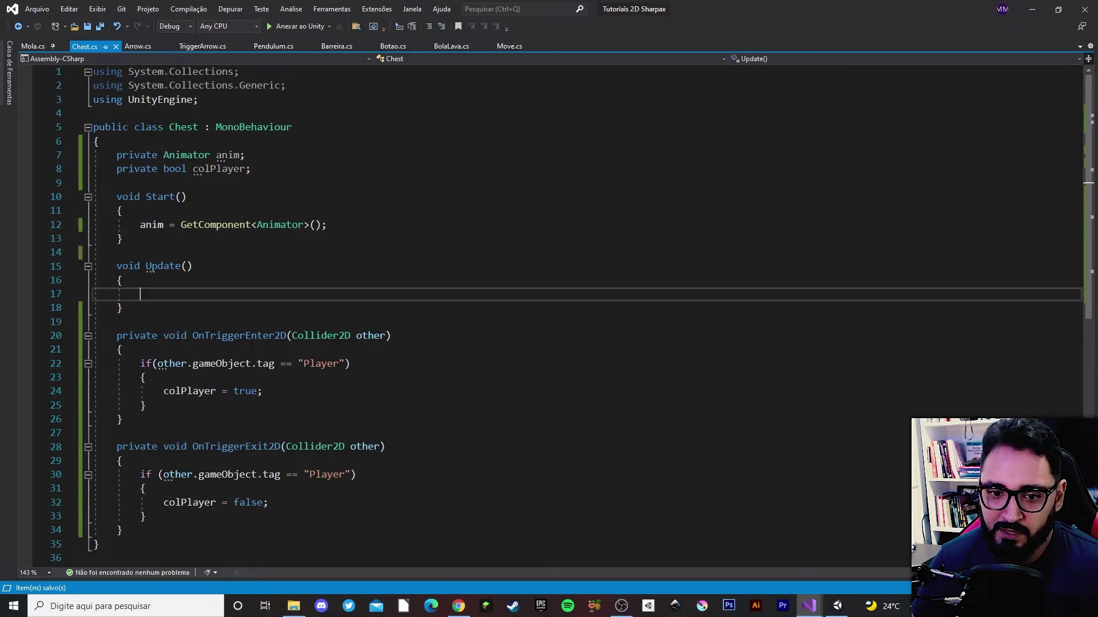
pyautogui.doubleClick(189, 391)
pyautogui.hotkey('ctrl', 'c')
pyautogui.click(172, 294)
pyautogui.hotkey('ctrl', 'v')
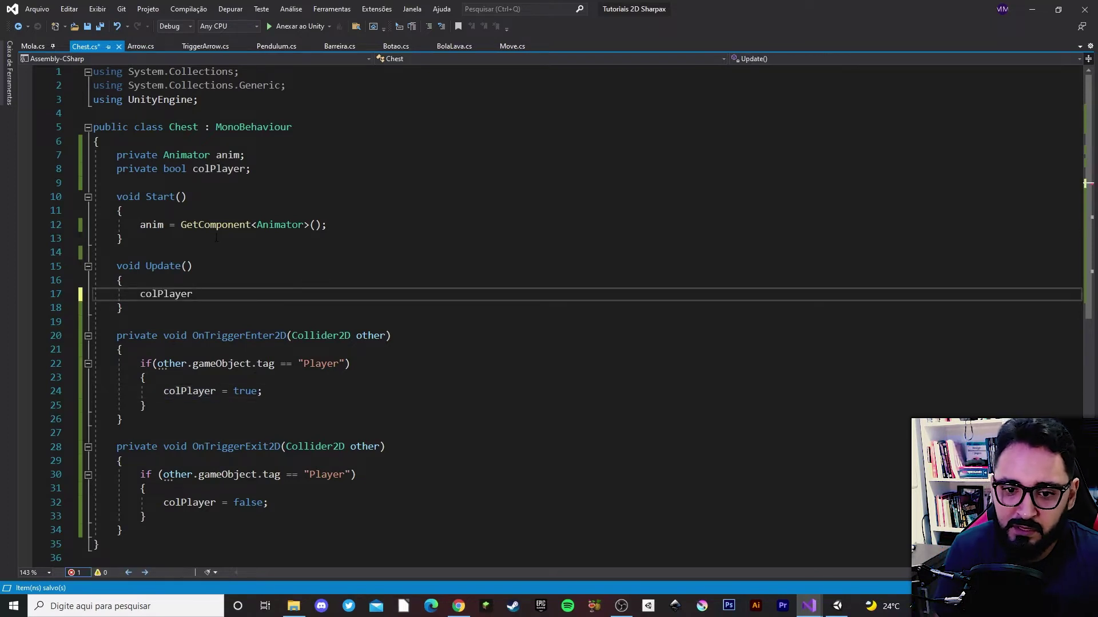
pyautogui.press('Home')
pyautogui.write('if(')
pyautogui.press('End')
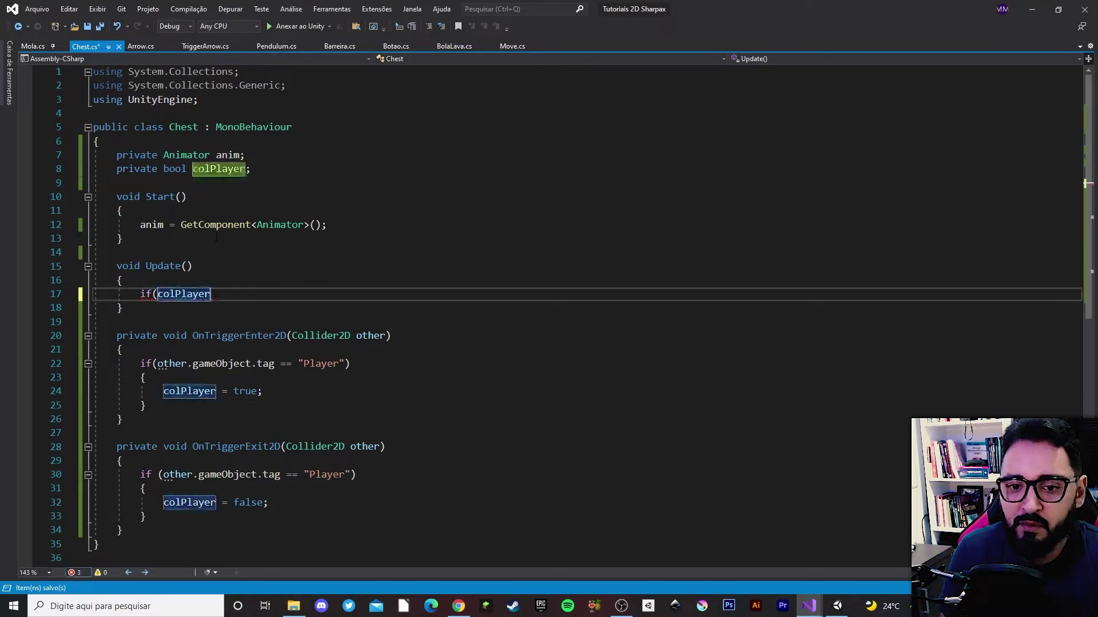
pyautogui.write(')')
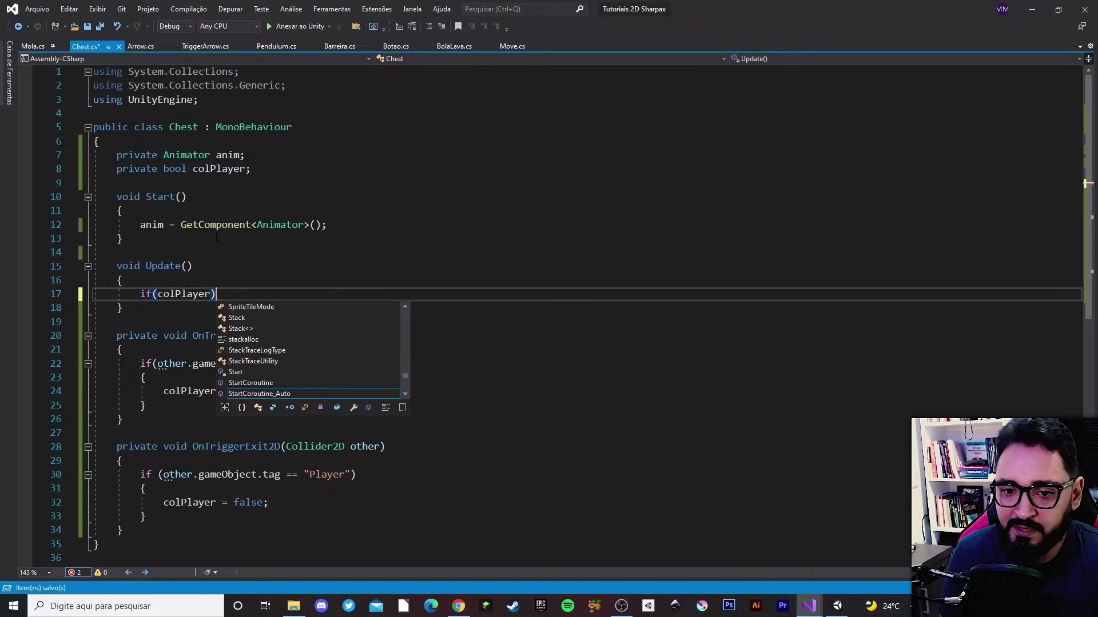
pyautogui.write(' {')
pyautogui.press('Return')
# Add anim.gameObject.SetActive(true); inside the if block and save
pyautogui.write('anim')
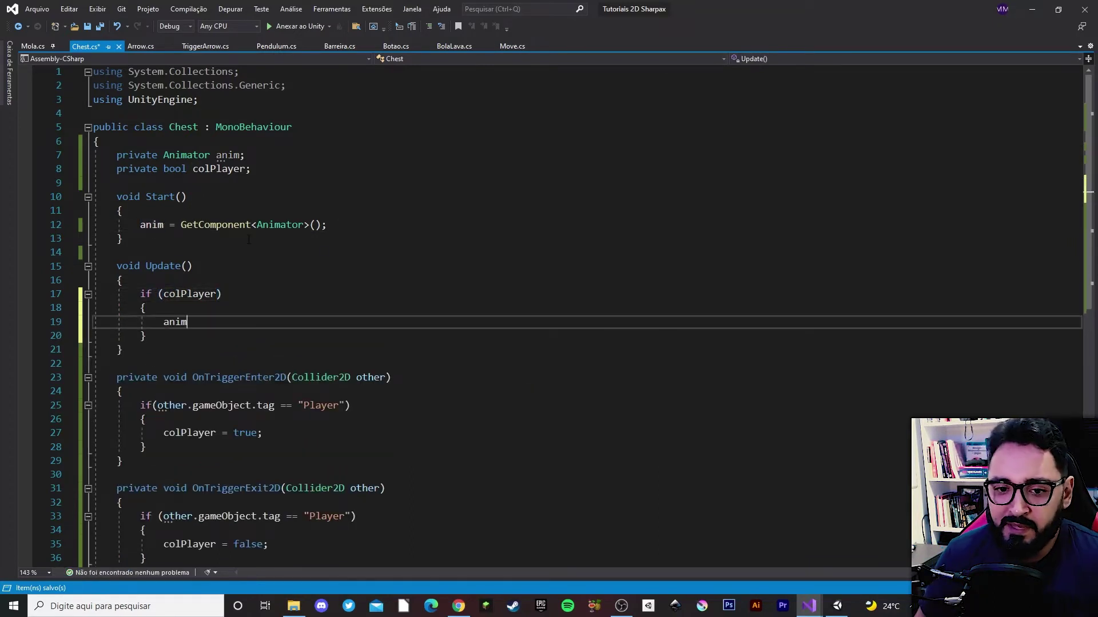
pyautogui.write('.')
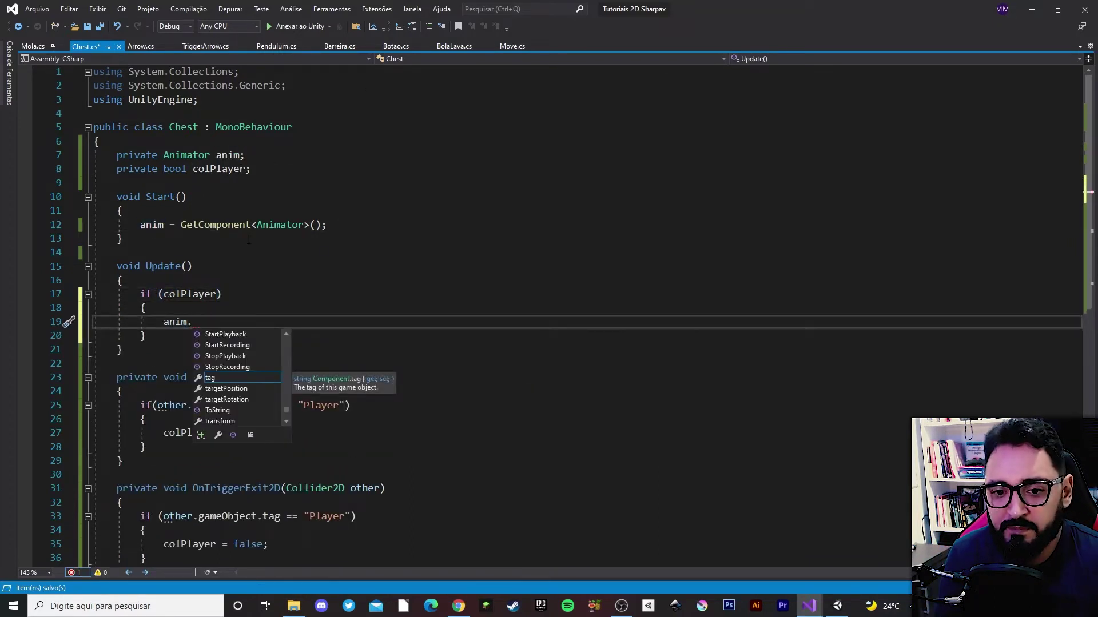
pyautogui.write('setc')
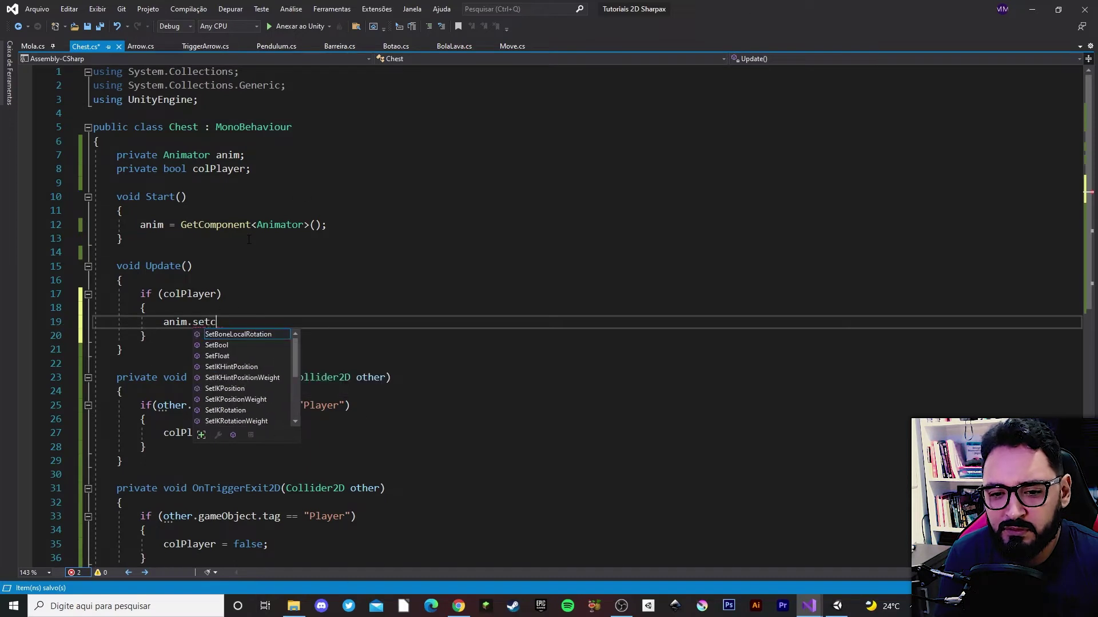
pyautogui.press('BackSpace')
pyautogui.press('BackSpace')
pyautogui.press('BackSpace')
pyautogui.write('gameObject.SetActive(')
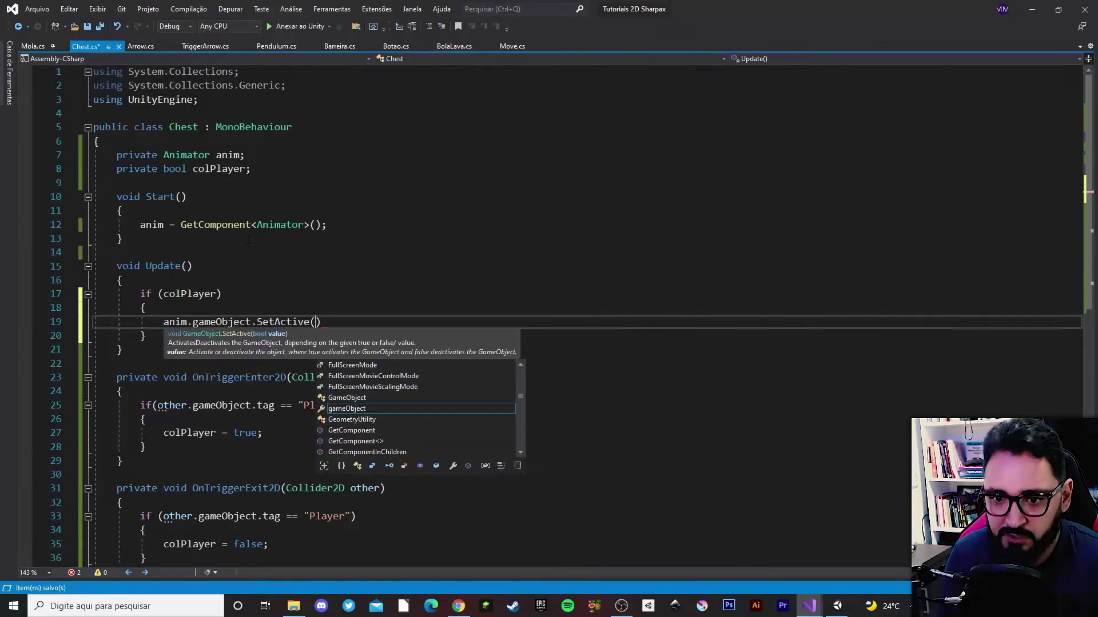
pyautogui.write('true')
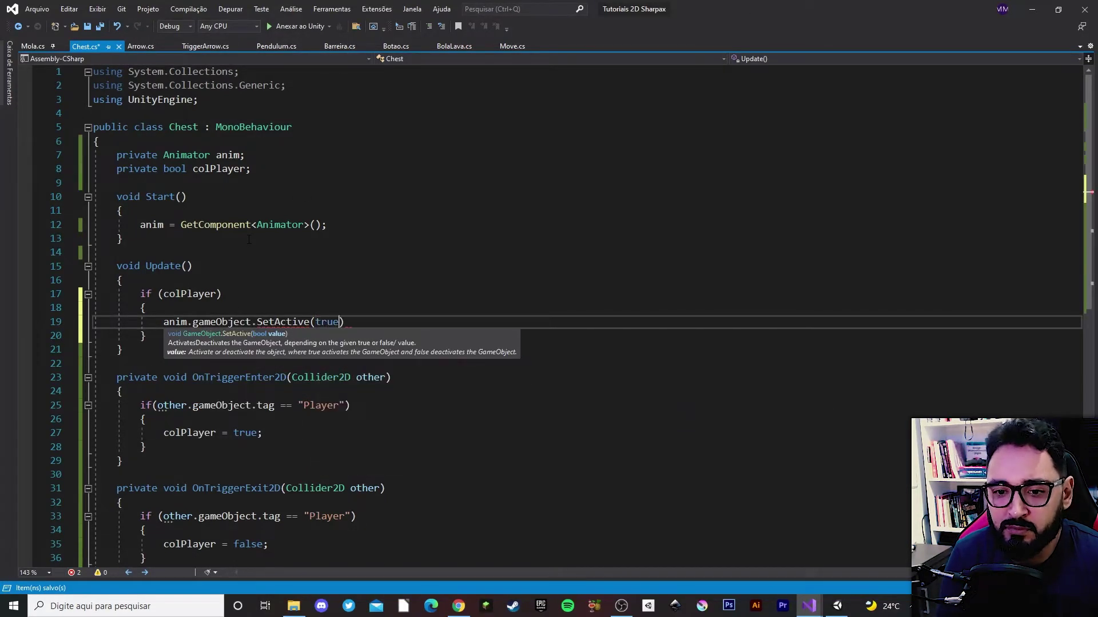
pyautogui.write(');')
pyautogui.hotkey('ctrl', 's')
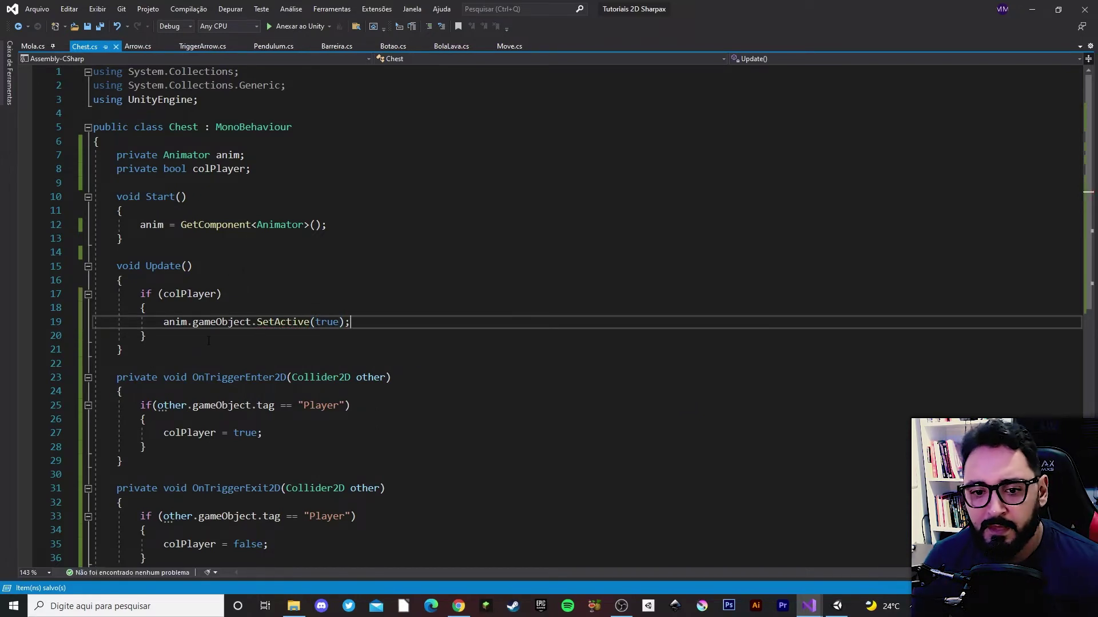
# Try moving the SetActive statement into the enter handler, then undo the paste
pyautogui.hotkey('shift', 'Home')
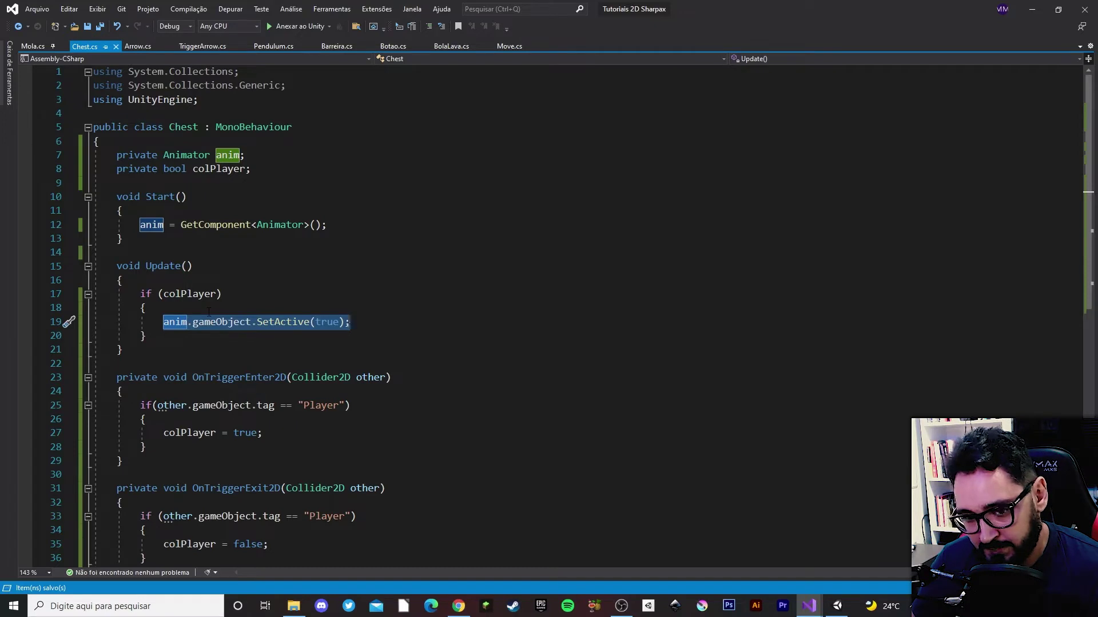
pyautogui.click(175, 322)
pyautogui.moveTo(175, 322); pyautogui.dragTo(350, 322)
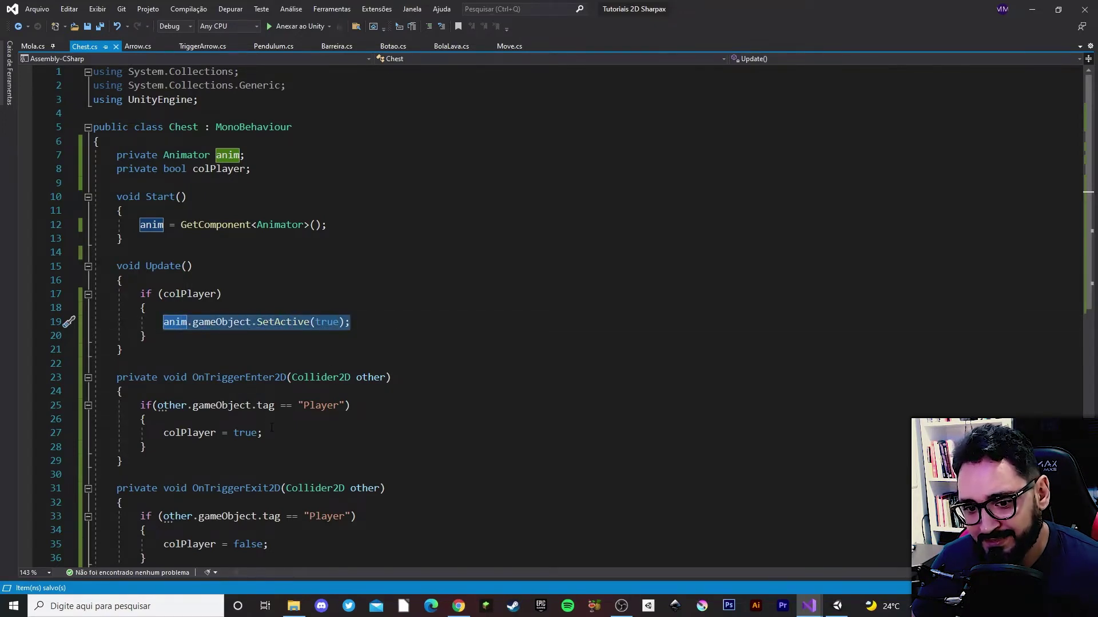
pyautogui.hotkey('ctrl', 'x')
pyautogui.moveTo(262, 433); pyautogui.dragTo(164, 433)
pyautogui.hotkey('ctrl', 'v')
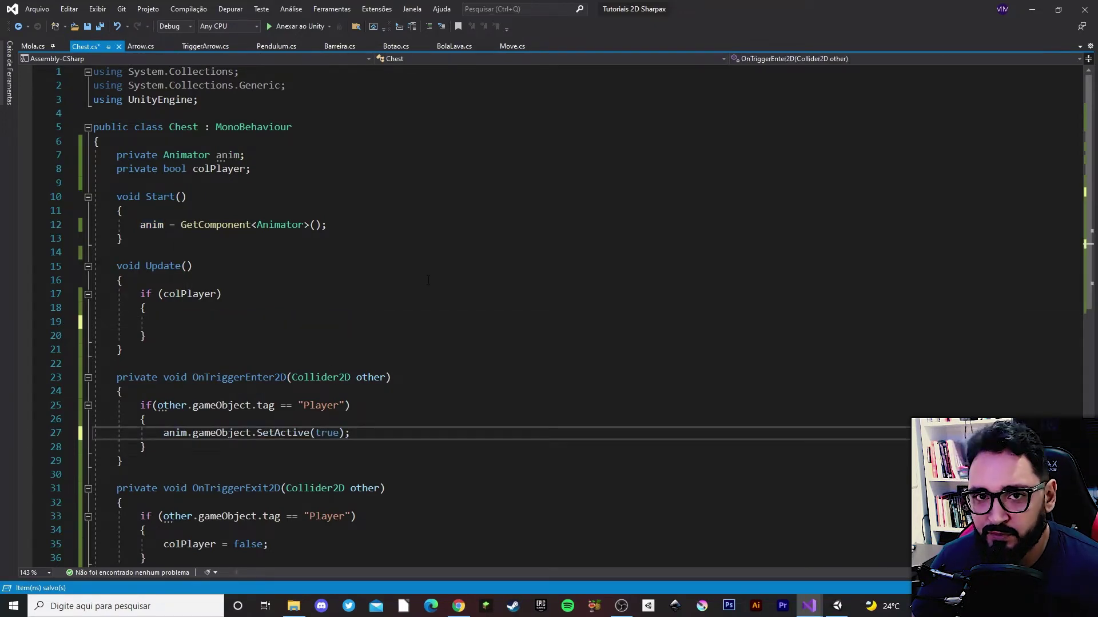
pyautogui.hotkey('ctrl', 'z')
pyautogui.hotkey('ctrl', 'z')
pyautogui.press('Down')
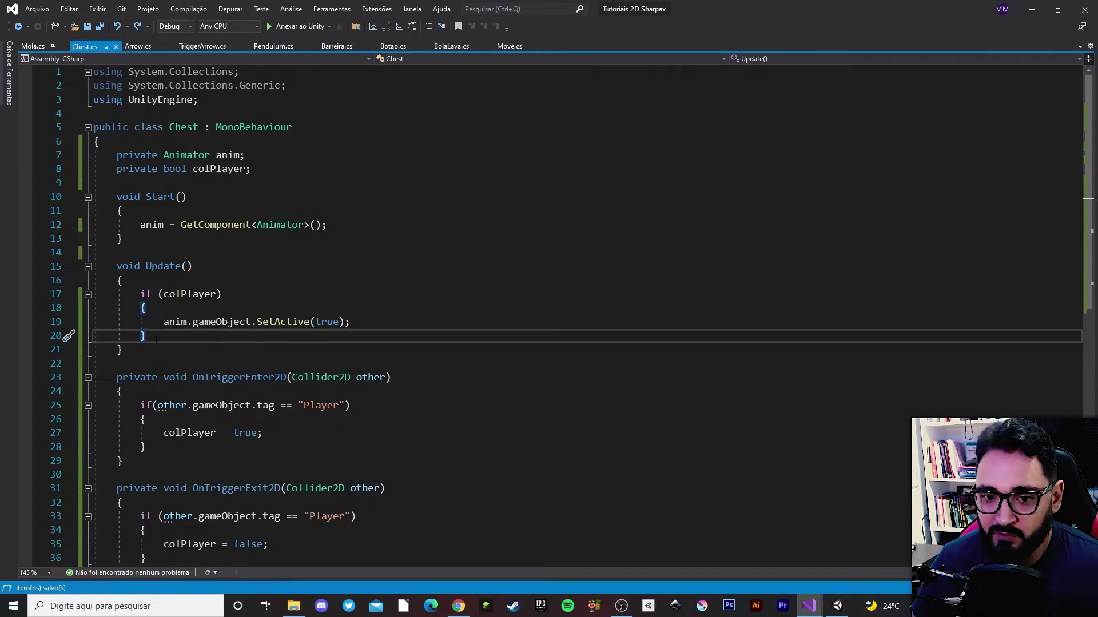
pyautogui.moveTo(151, 337); pyautogui.dragTo(135, 294)
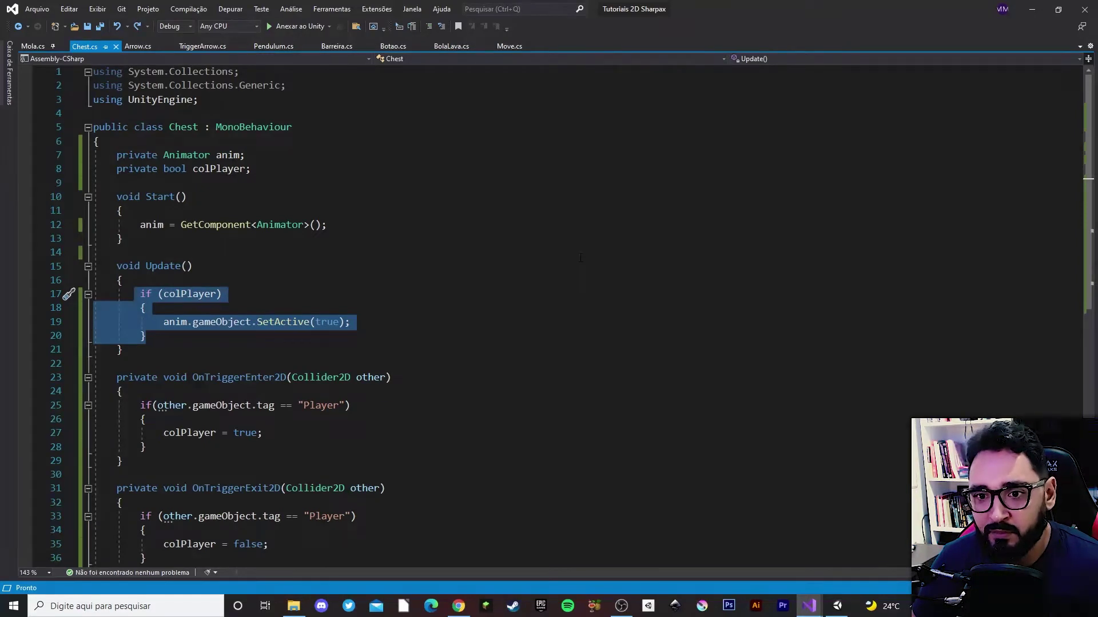
pyautogui.click(172, 340)
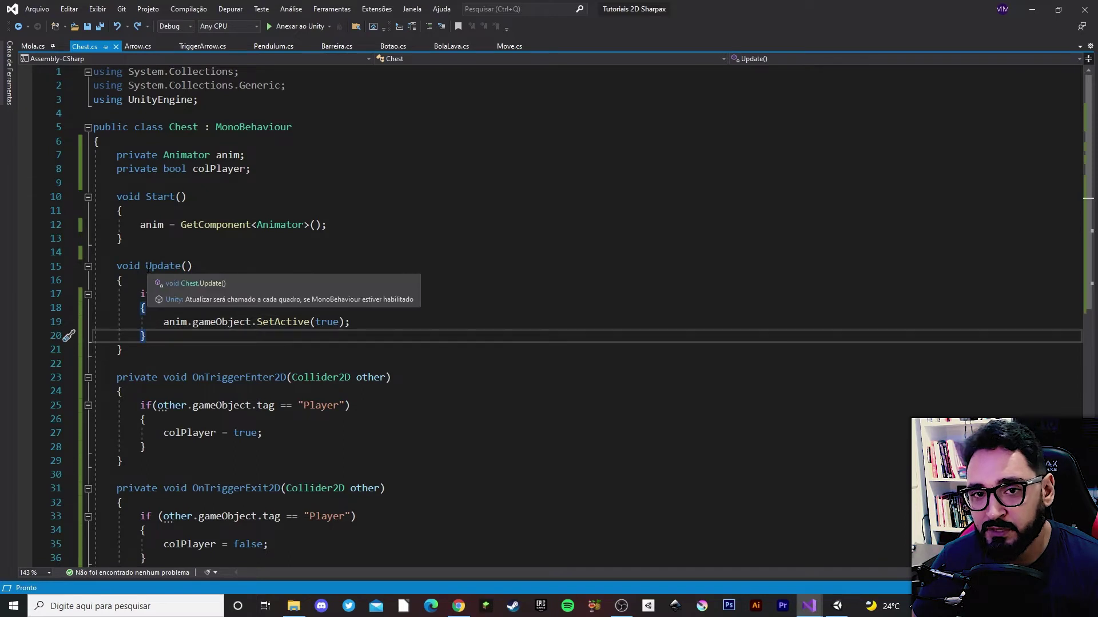
pyautogui.moveTo(112, 266); pyautogui.dragTo(267, 272)
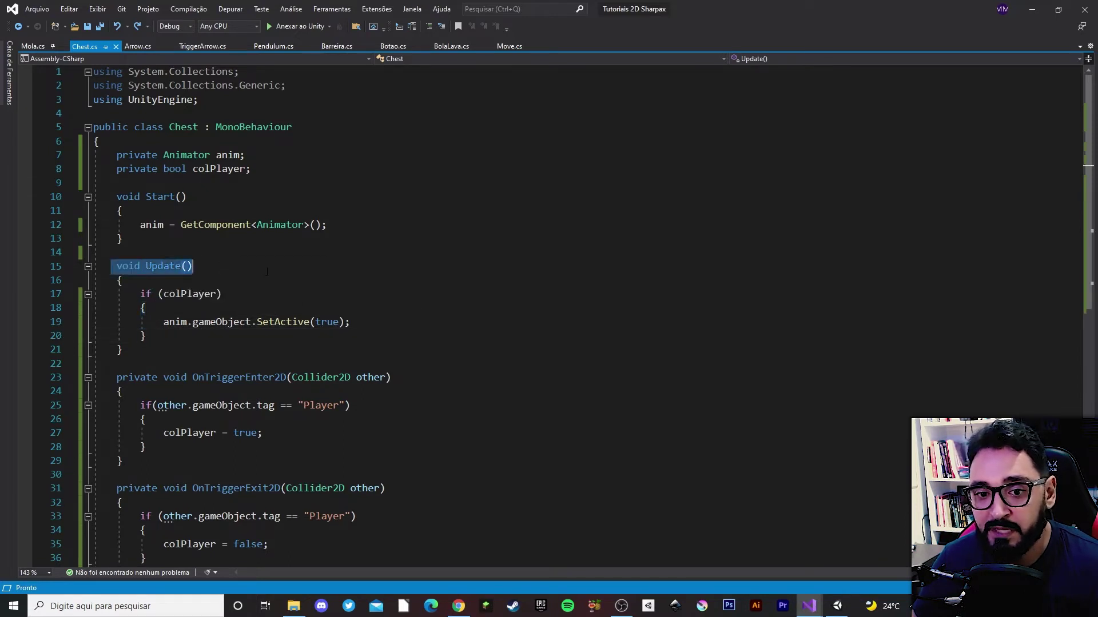
pyautogui.moveTo(216, 441); pyautogui.dragTo(219, 366)
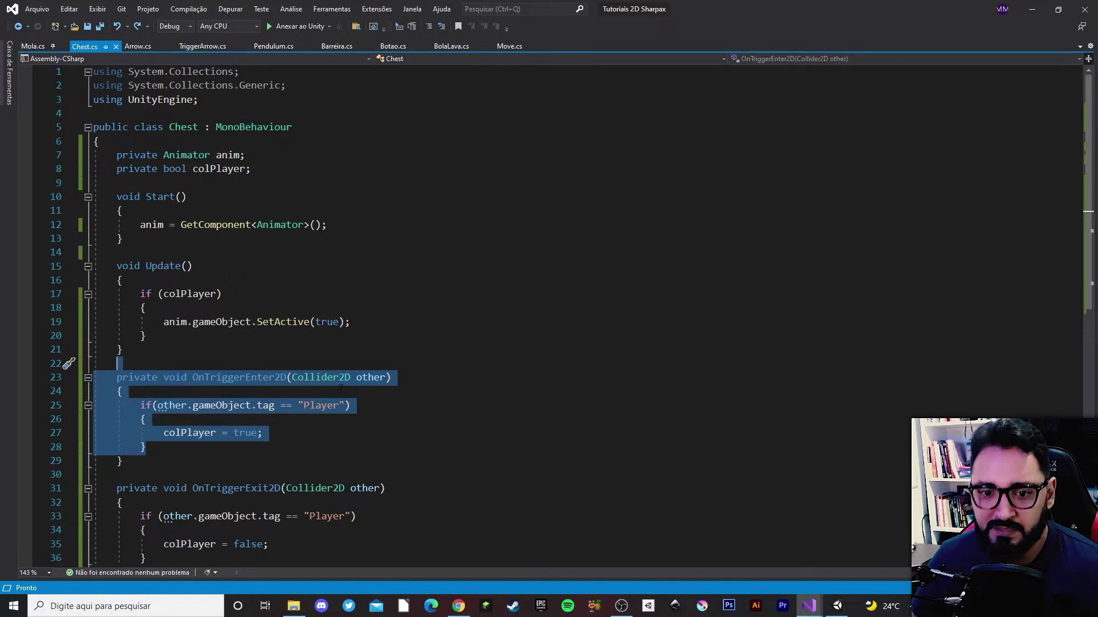
pyautogui.click(167, 337)
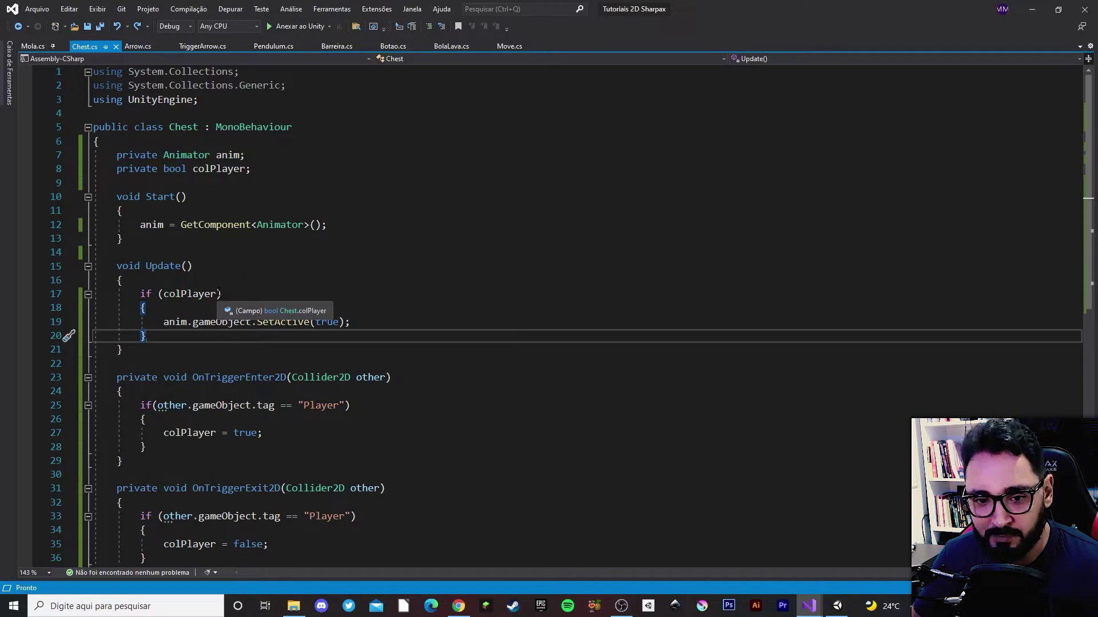
pyautogui.click(164, 294)
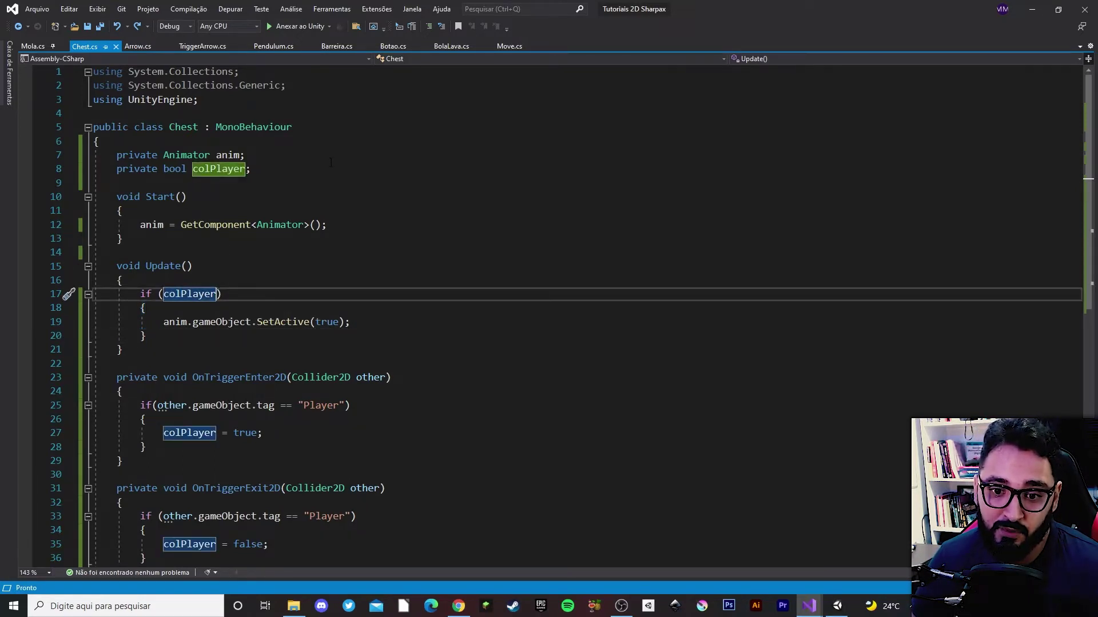
# Extend the Update condition to colPlayer && Input.GetKeyDown("o") and save Chest.cs
pyautogui.click(217, 294)
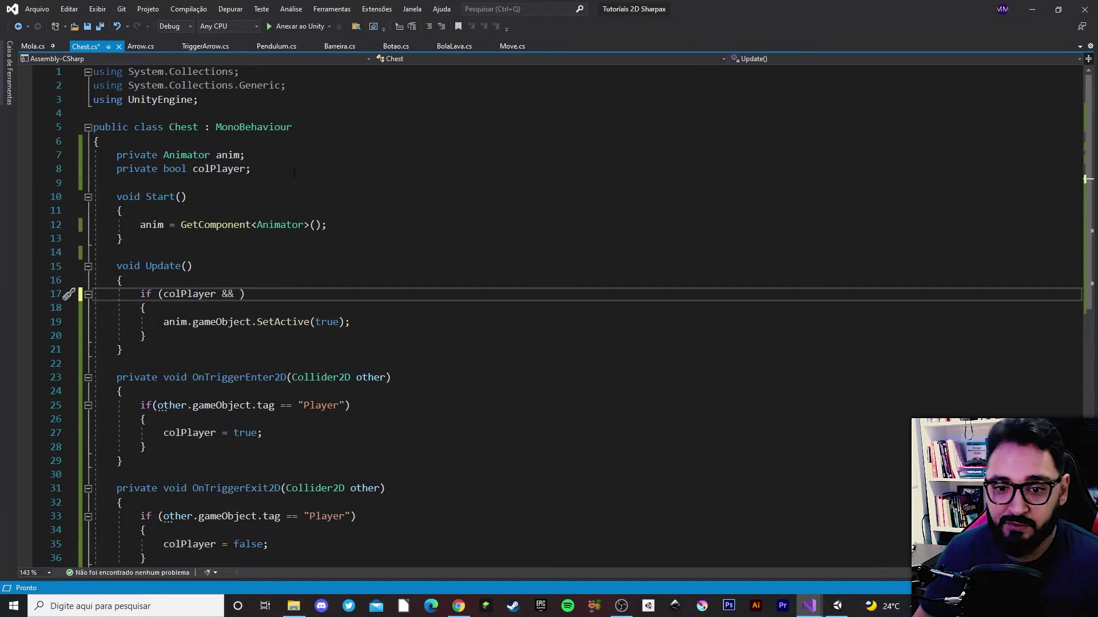
pyautogui.doubleClick(182, 294)
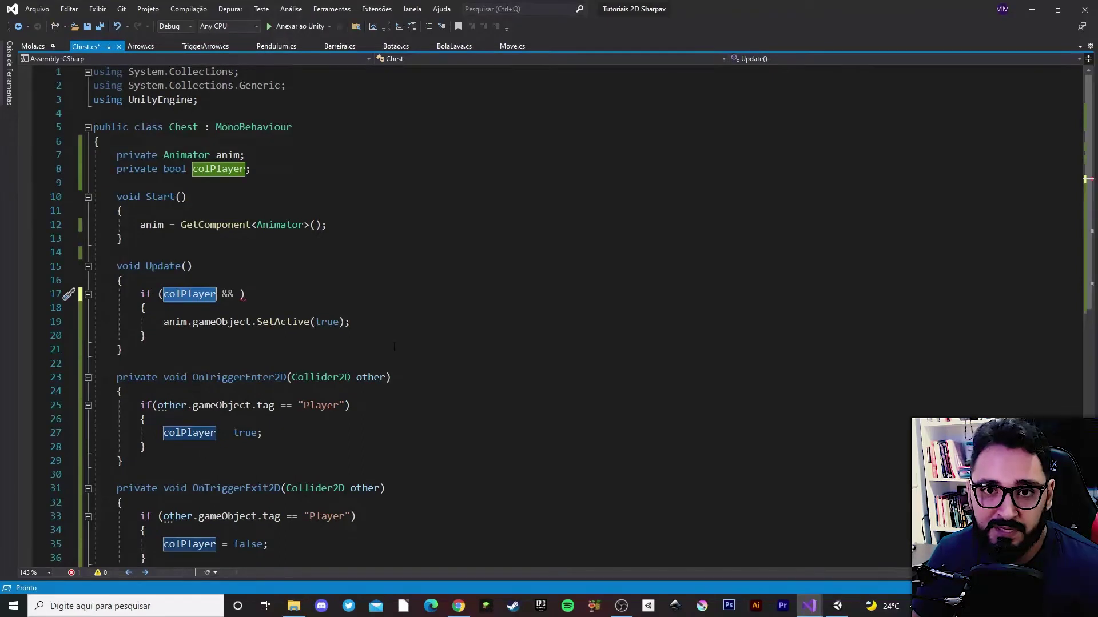
pyautogui.click(239, 294)
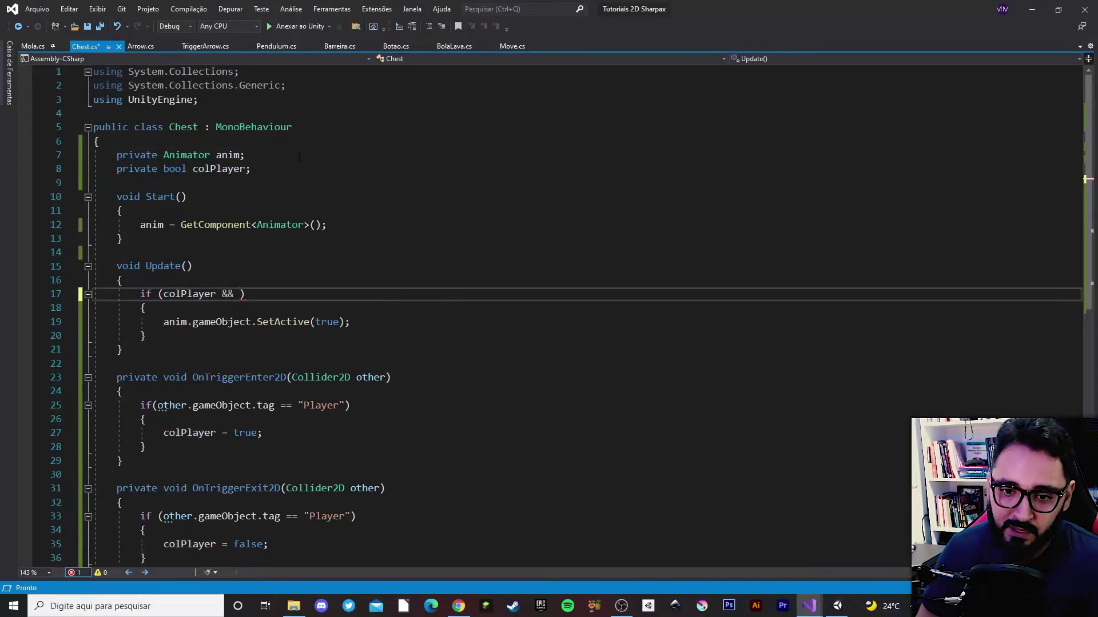
pyautogui.write('Input.get')
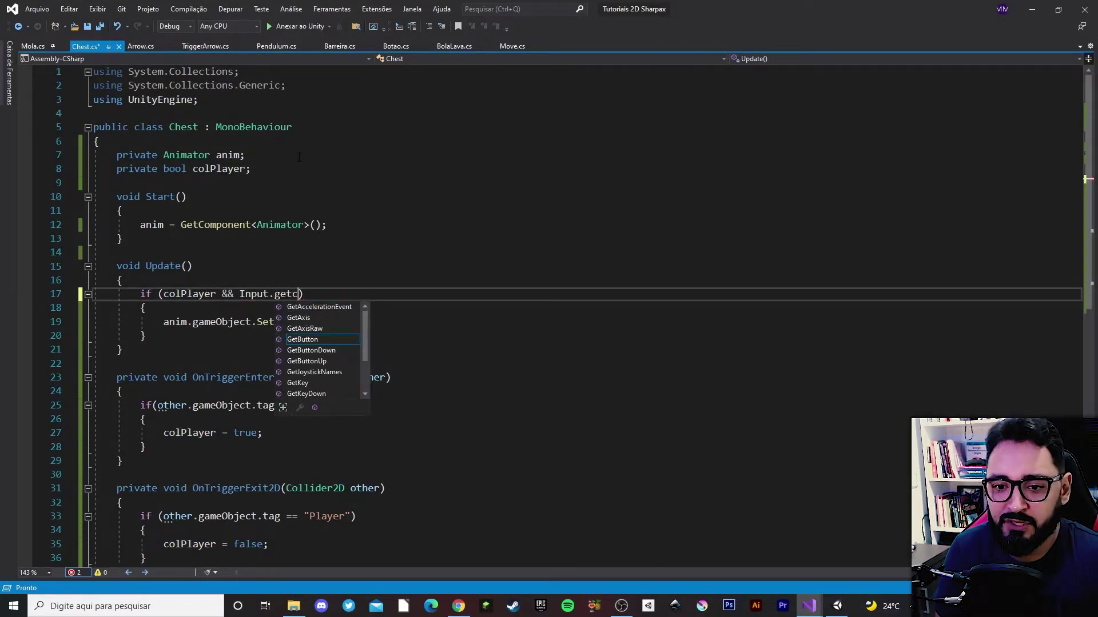
pyautogui.write('ke')
pyautogui.press('Down')
pyautogui.press('Tab')
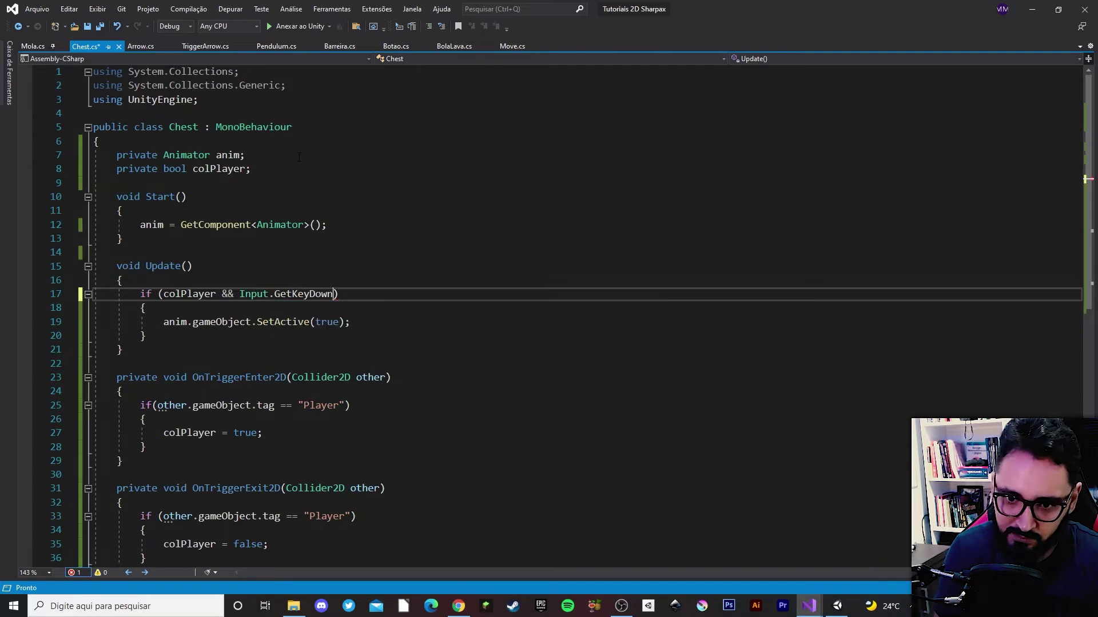
pyautogui.write('(')
pyautogui.press('Escape')
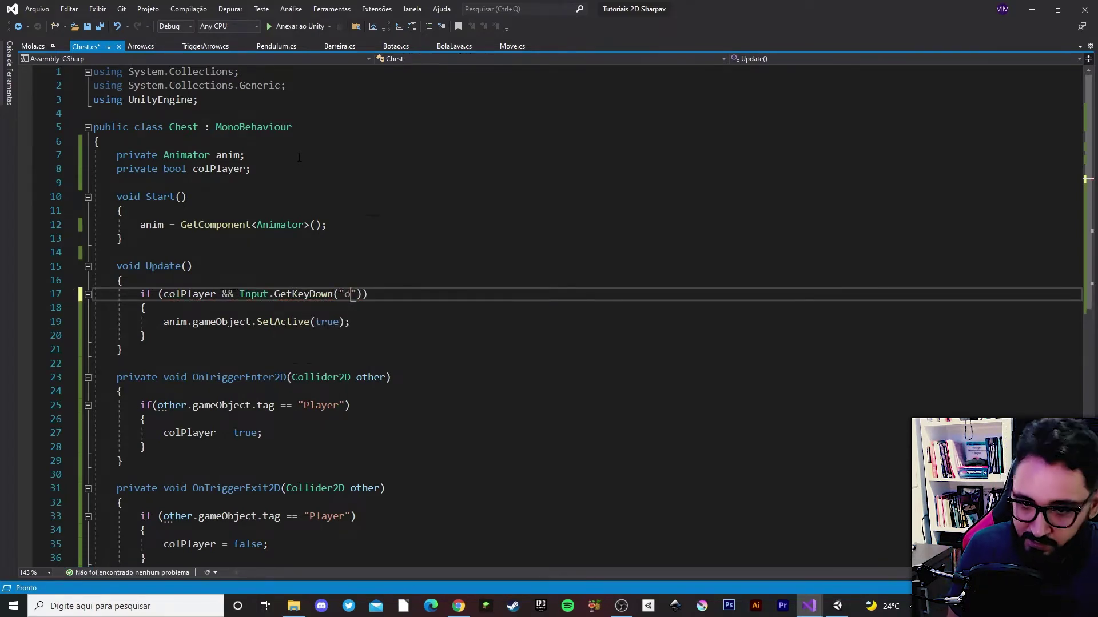
pyautogui.press('End')
pyautogui.hotkey('ctrl', 's')
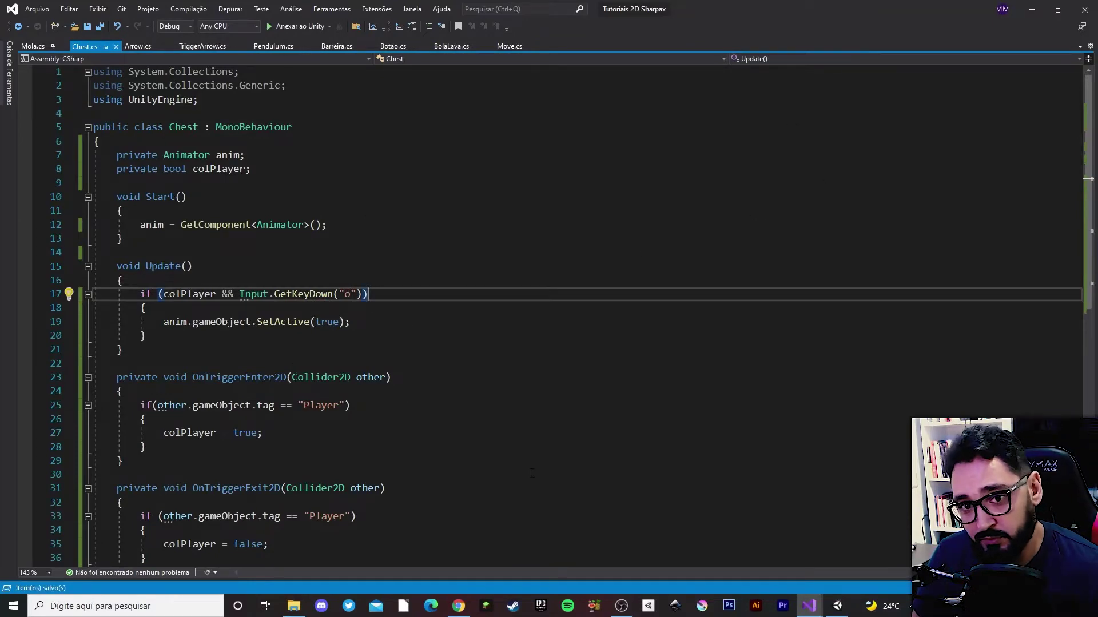
# Play-test walking the player onto the chest, inspect Player, then stop the game
pyautogui.hotkey('alt', 'Tab')
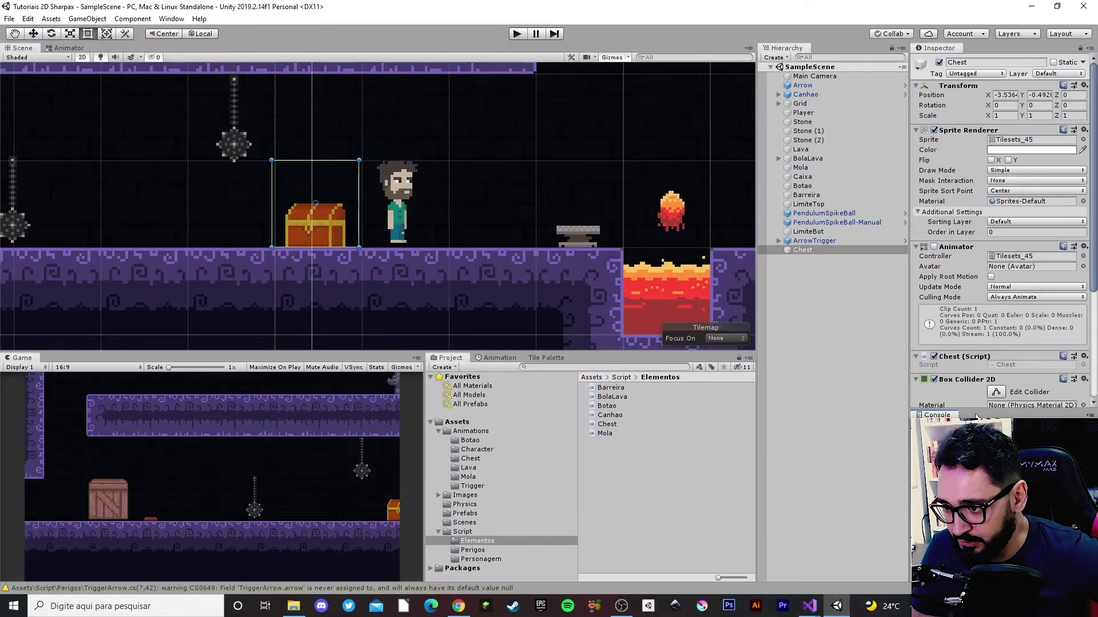
pyautogui.click(516, 34)
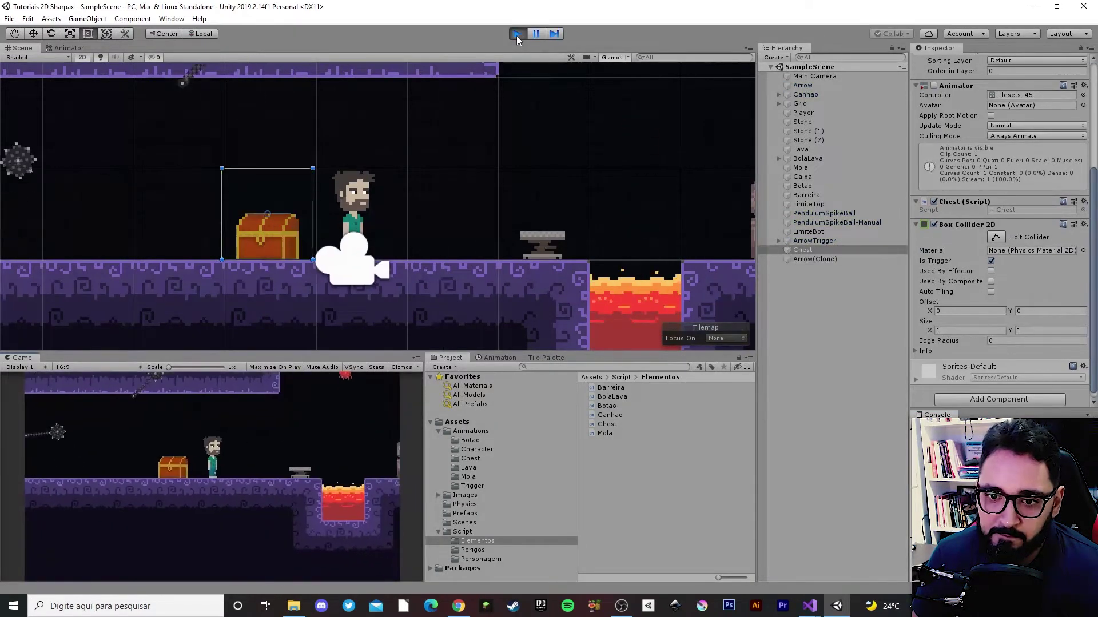
pyautogui.press('Left')
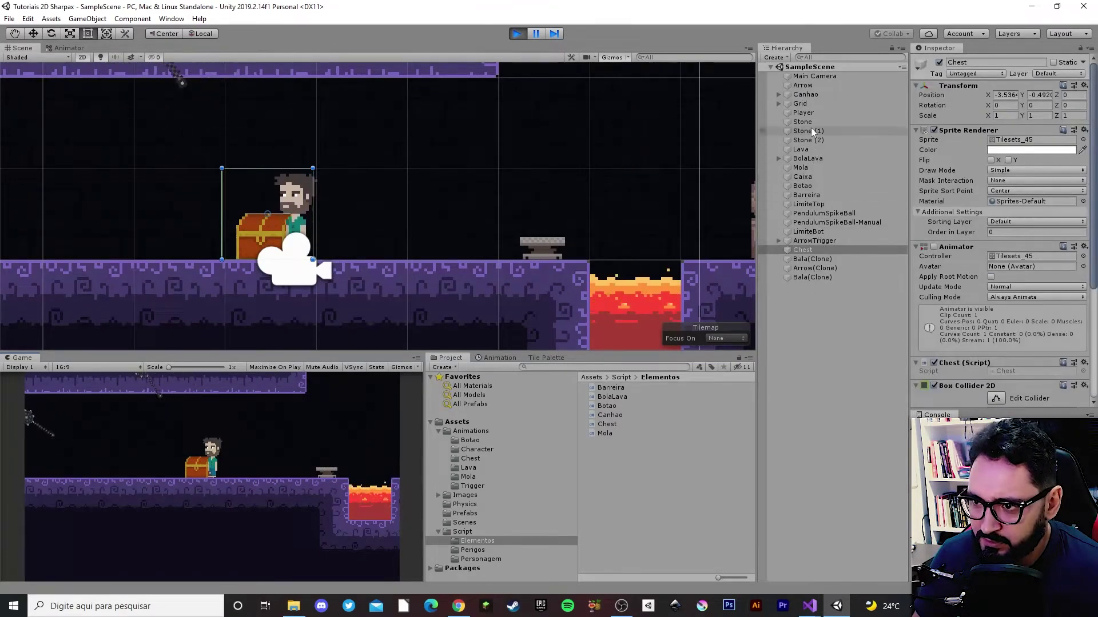
pyautogui.click(812, 113)
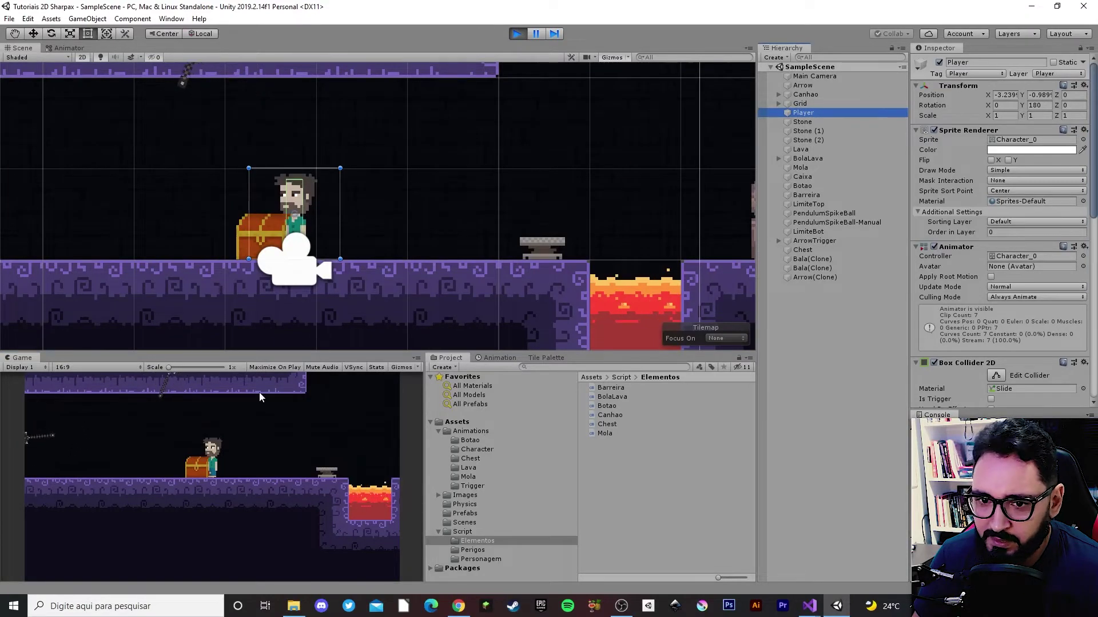
pyautogui.hotkey('ctrl', 'p')
# Mark colPlayer with [SerializeField] in Chest.cs and save
pyautogui.moveTo(809, 606)
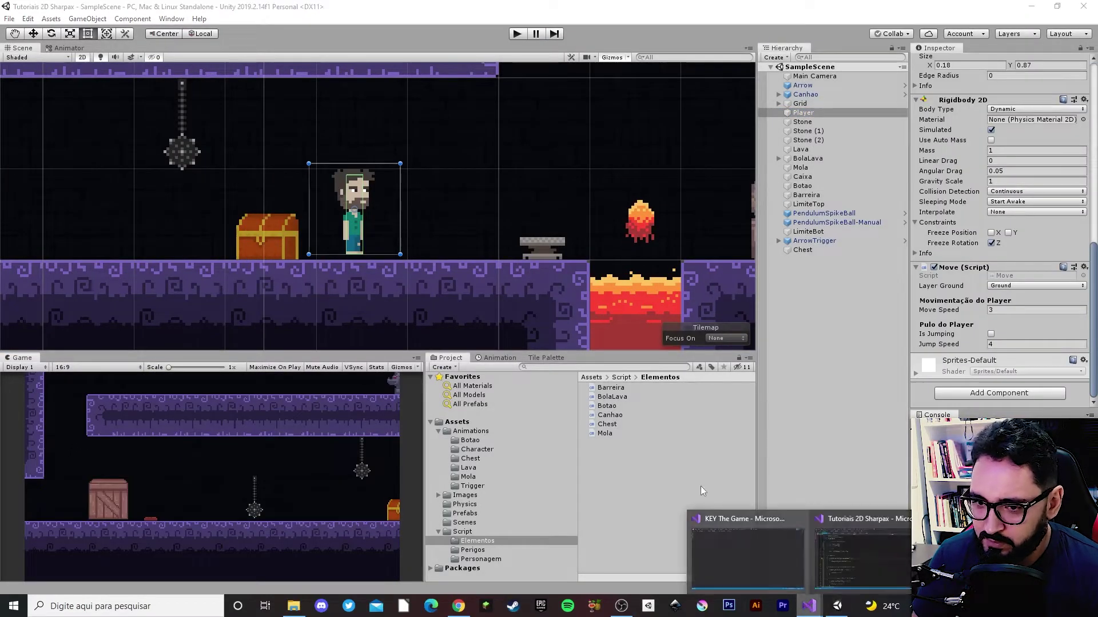
pyautogui.click(743, 552)
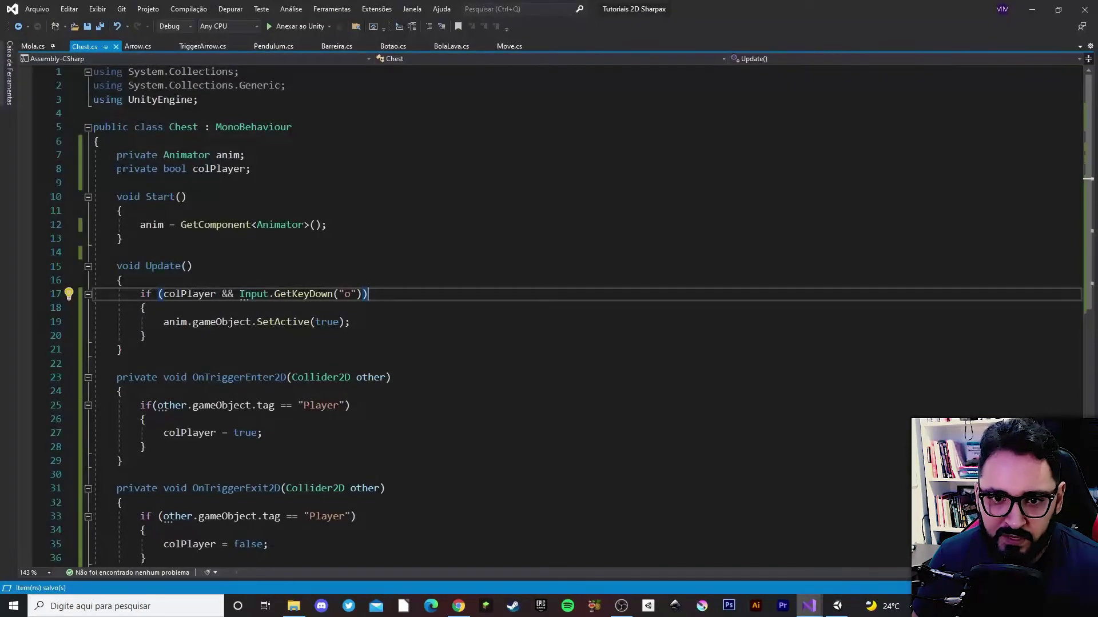
pyautogui.click(117, 169)
pyautogui.write('[')
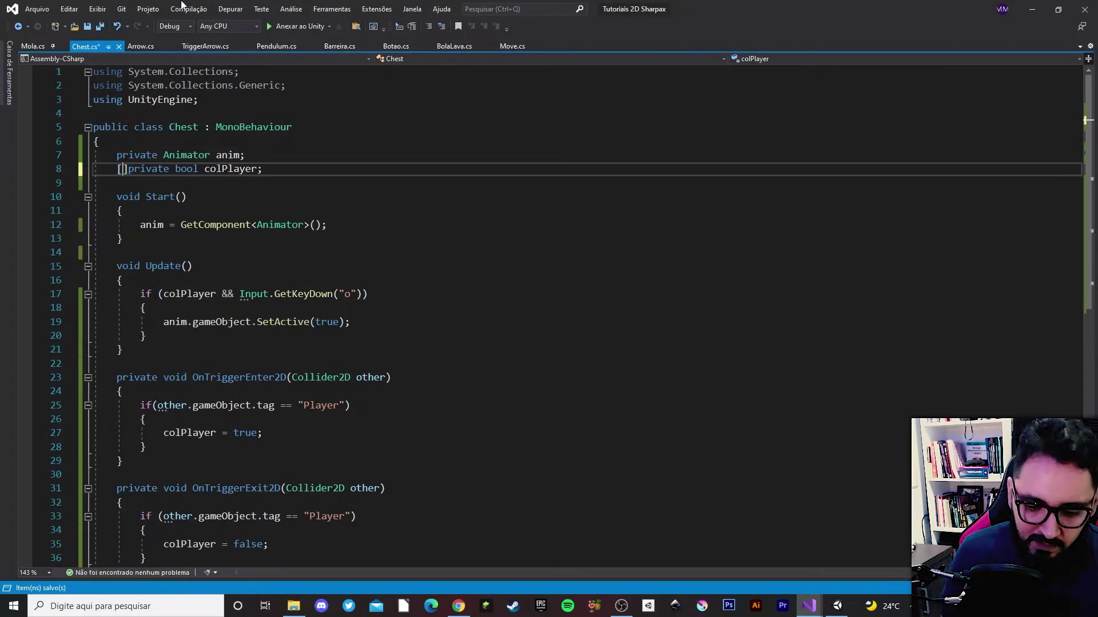
pyautogui.write('Ser')
pyautogui.press('Tab')
pyautogui.hotkey('ctrl', 's')
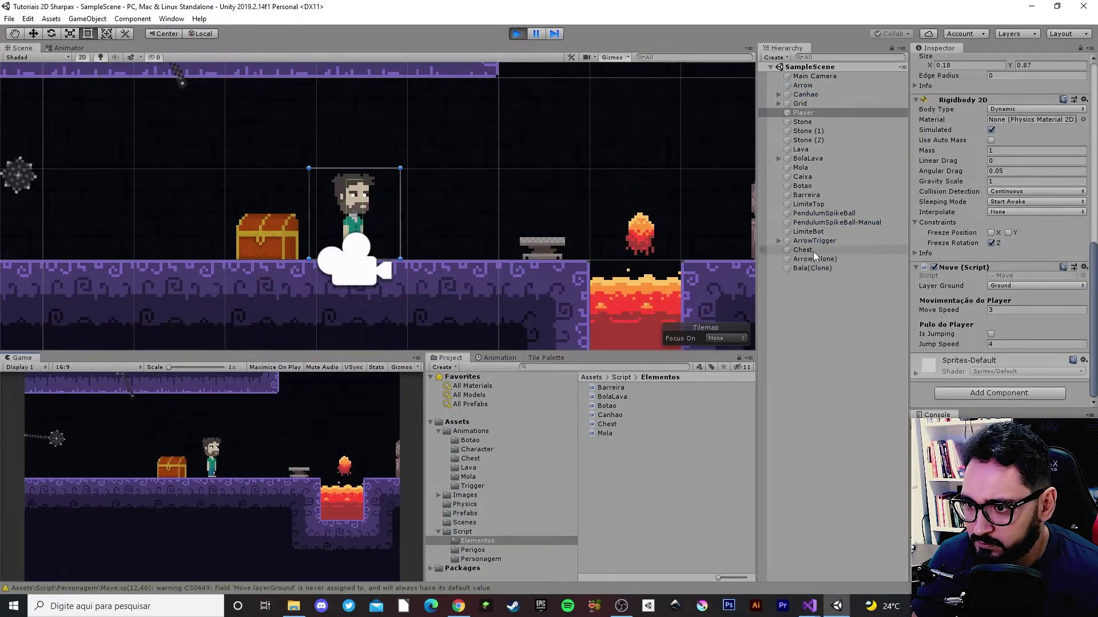
# With Chest selected, walk onto and off the chest to watch Col Player tick, then stop
pyautogui.click(814, 252)
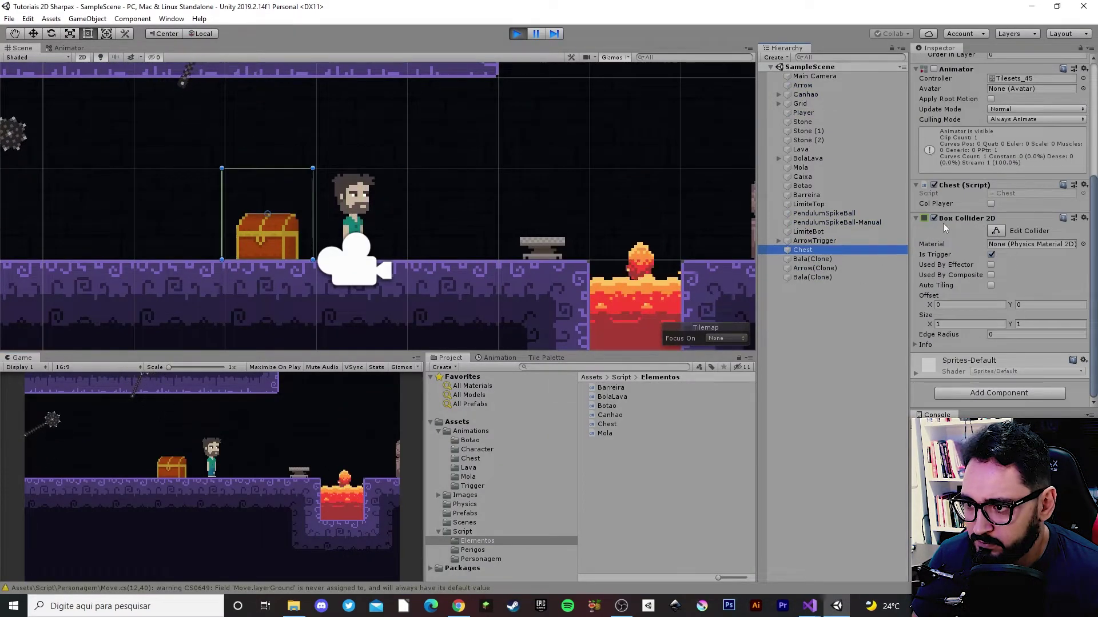
pyautogui.click(947, 263)
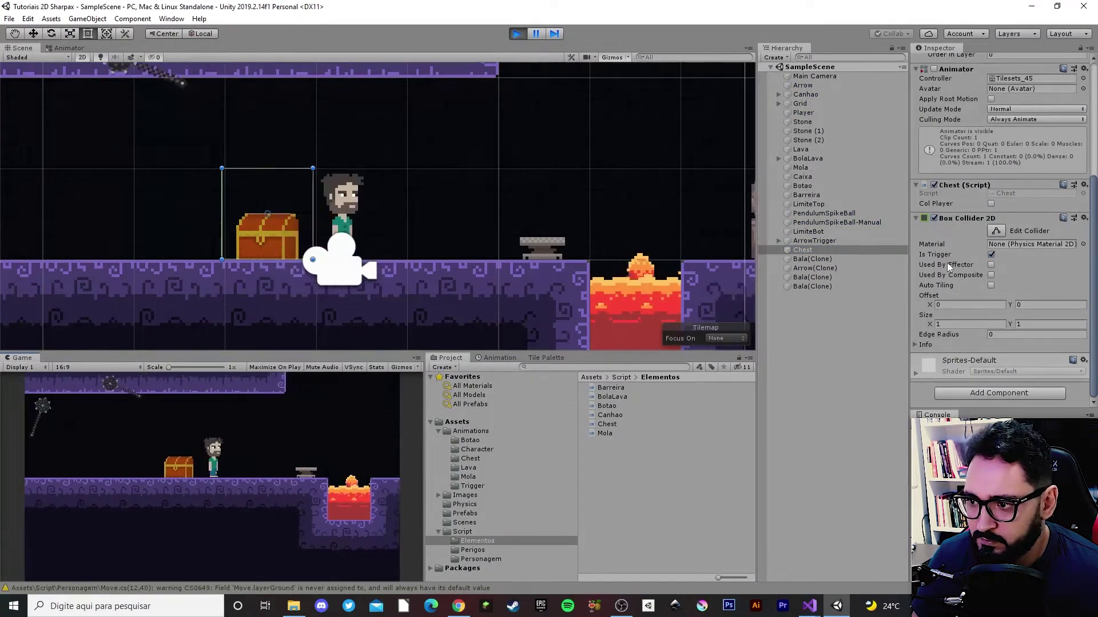
pyautogui.press('Left')
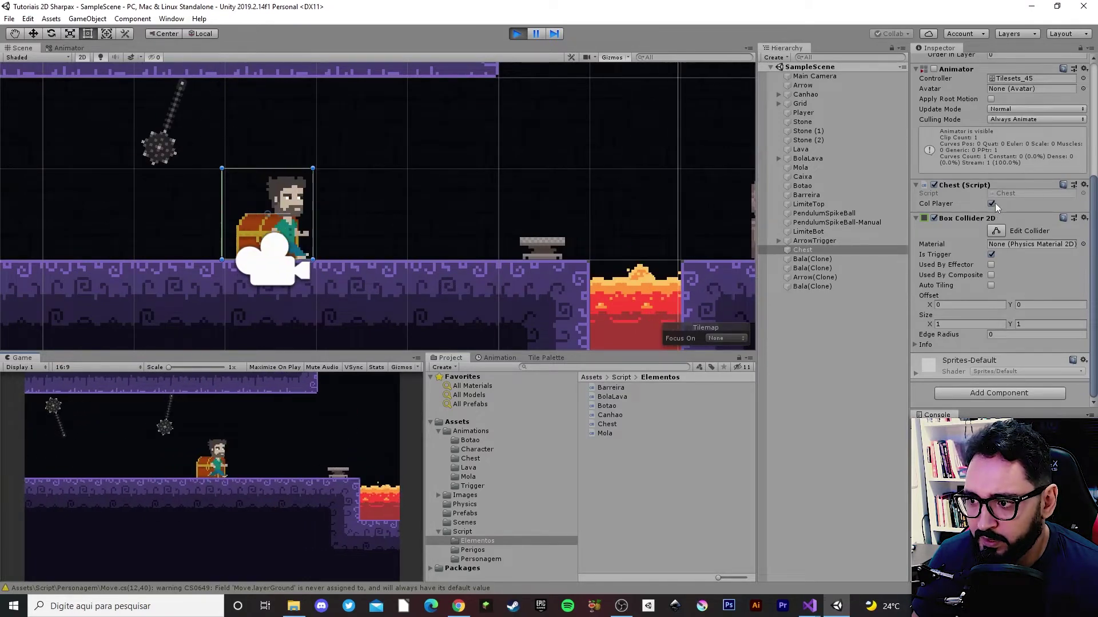
pyautogui.press('Right')
pyautogui.press('Left')
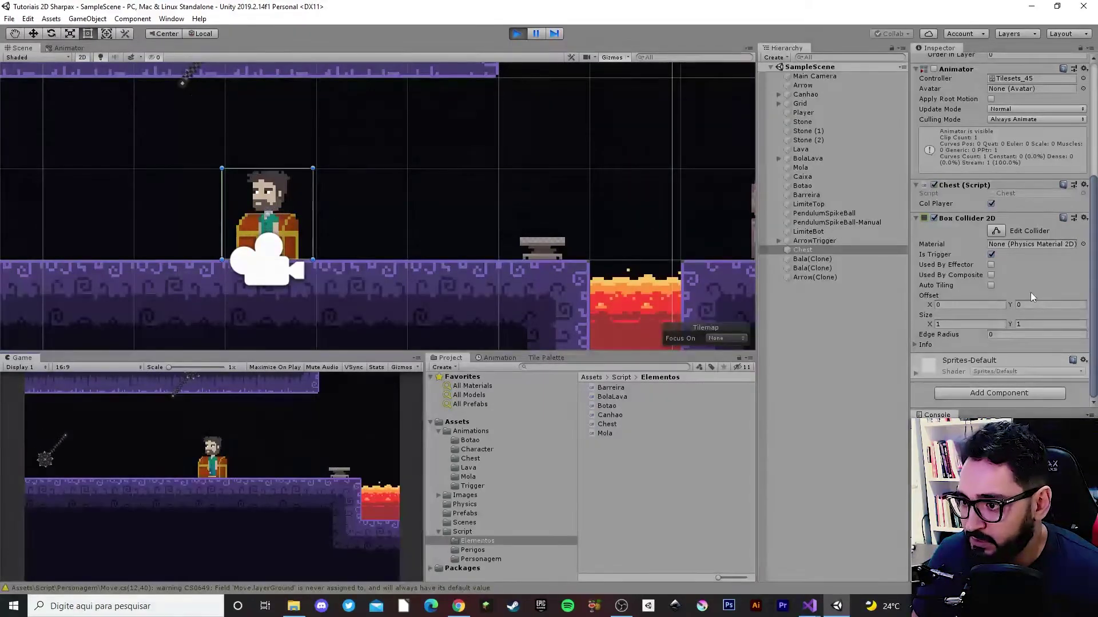
pyautogui.scroll(5, 1030, 293)
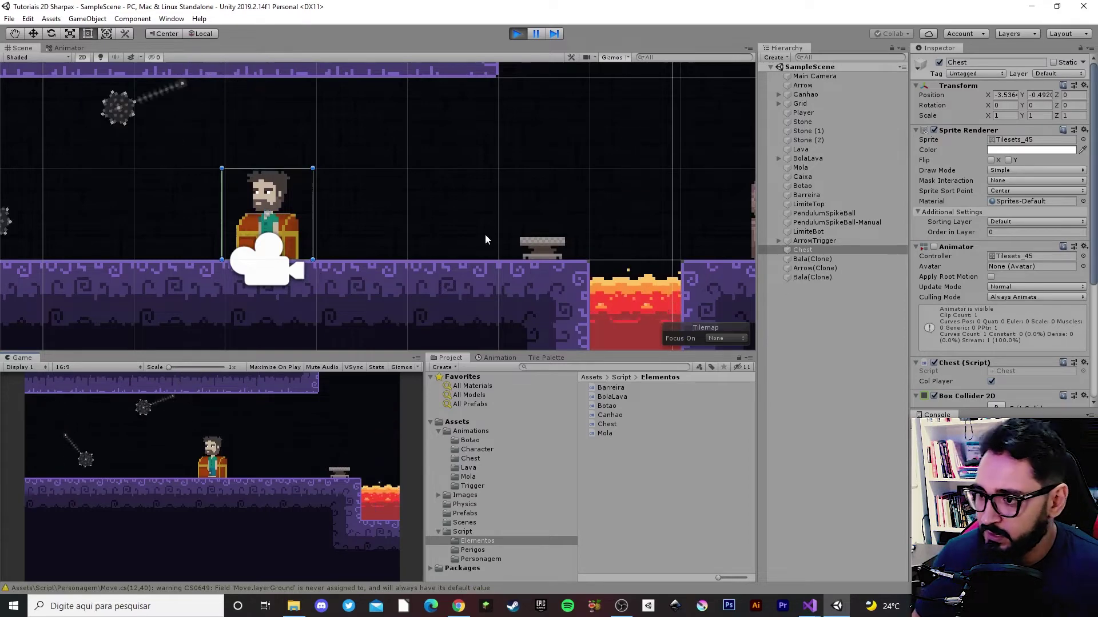
pyautogui.click(516, 33)
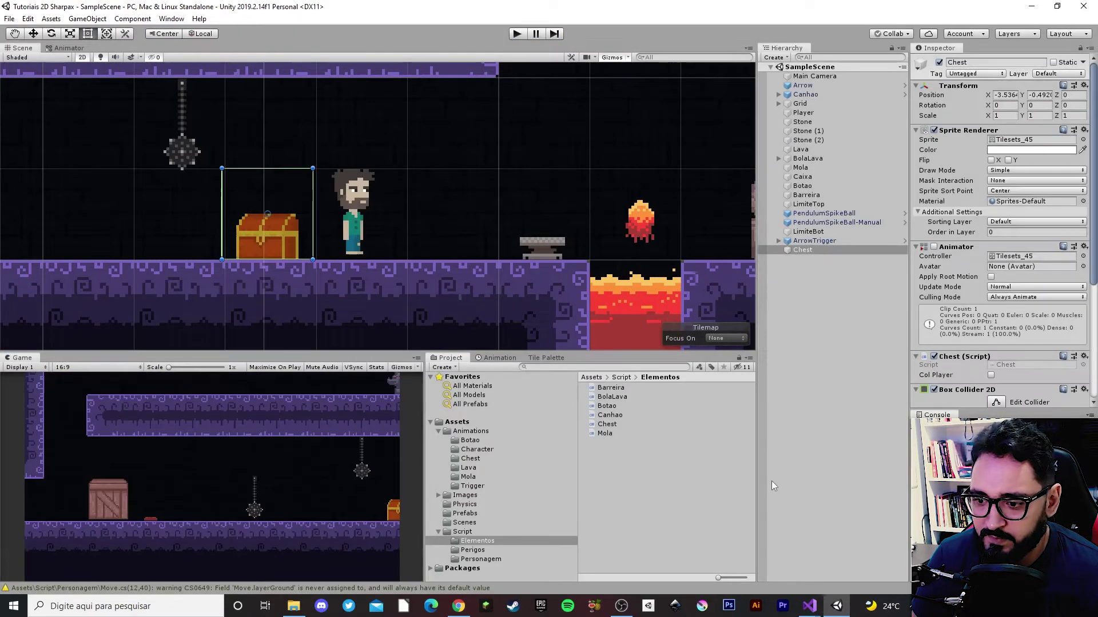
# Replace gameObject.SetActive(true) with anim.enabled = true; on line 19 and save Chest.cs
pyautogui.moveTo(819, 616)
pyautogui.click(860, 523)
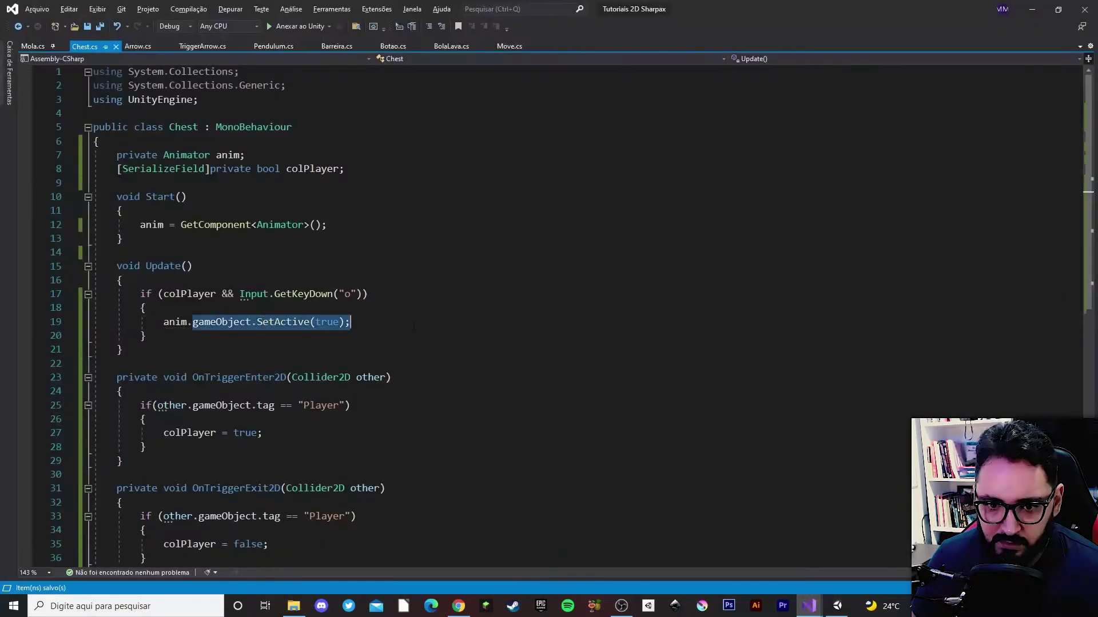
pyautogui.write('e')
pyautogui.press('Tab')
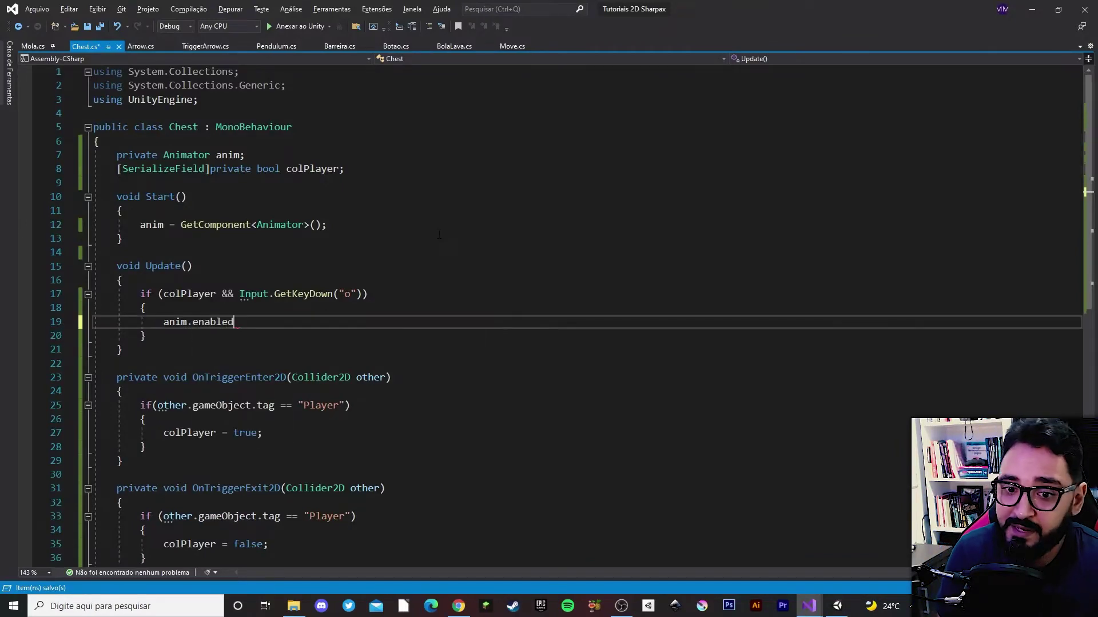
pyautogui.write(' = true;')
pyautogui.hotkey('ctrl', 's')
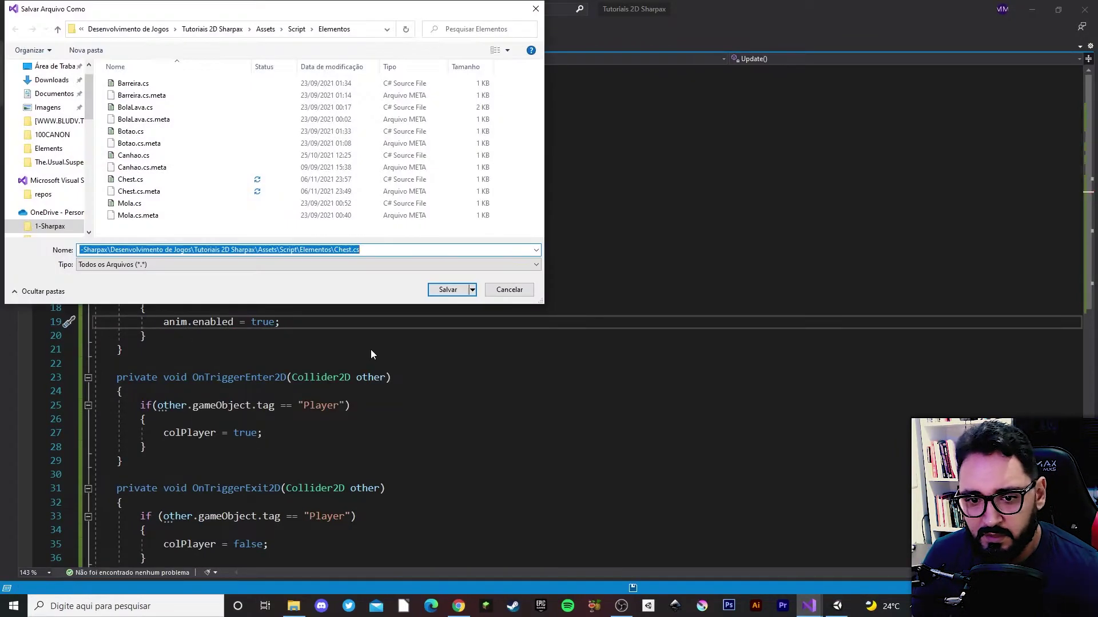
pyautogui.click(522, 290)
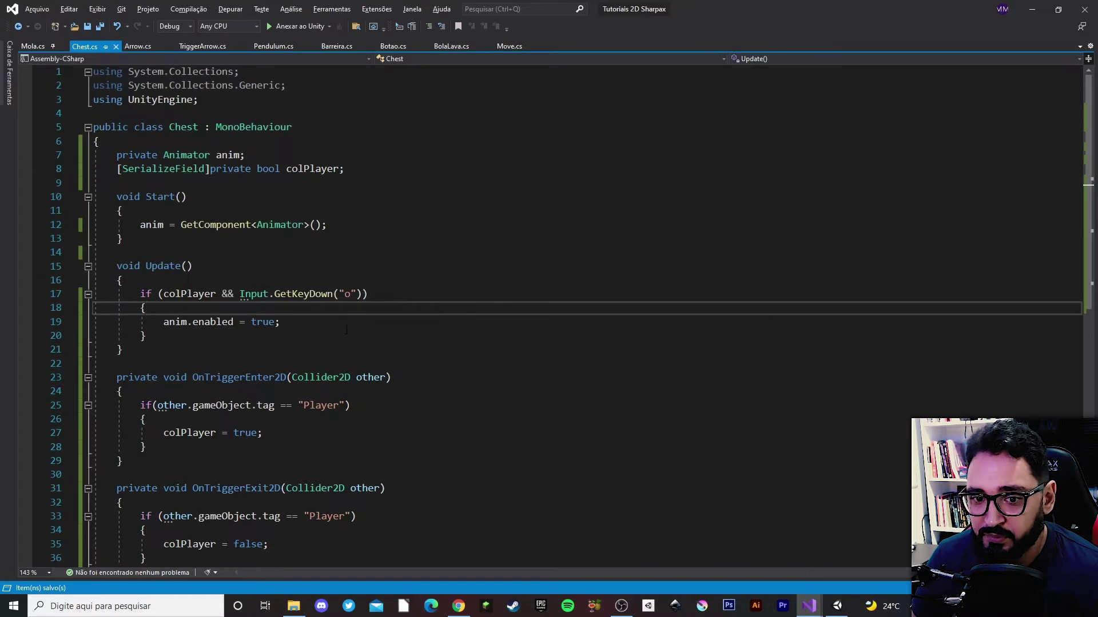
pyautogui.hotkey('alt', 'Tab')
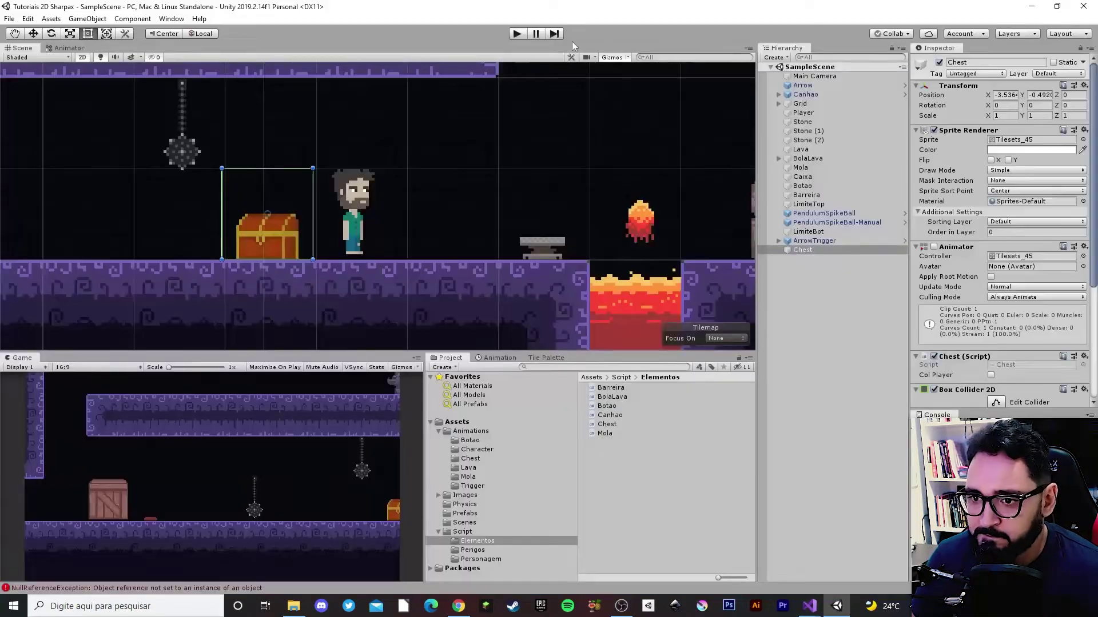
pyautogui.click(517, 35)
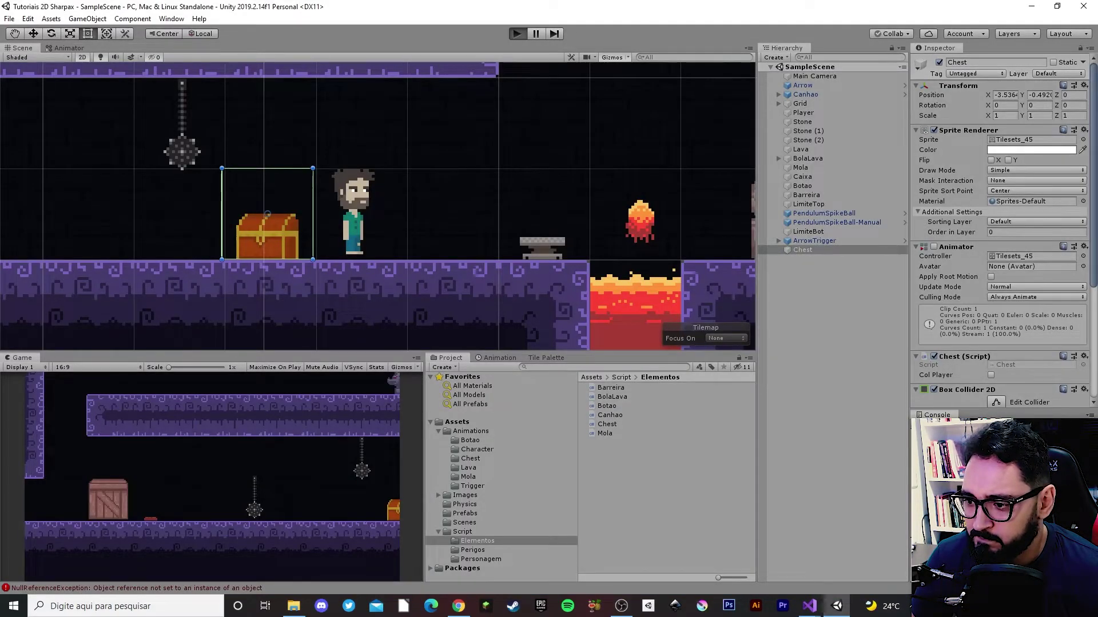
pyautogui.press('Left')
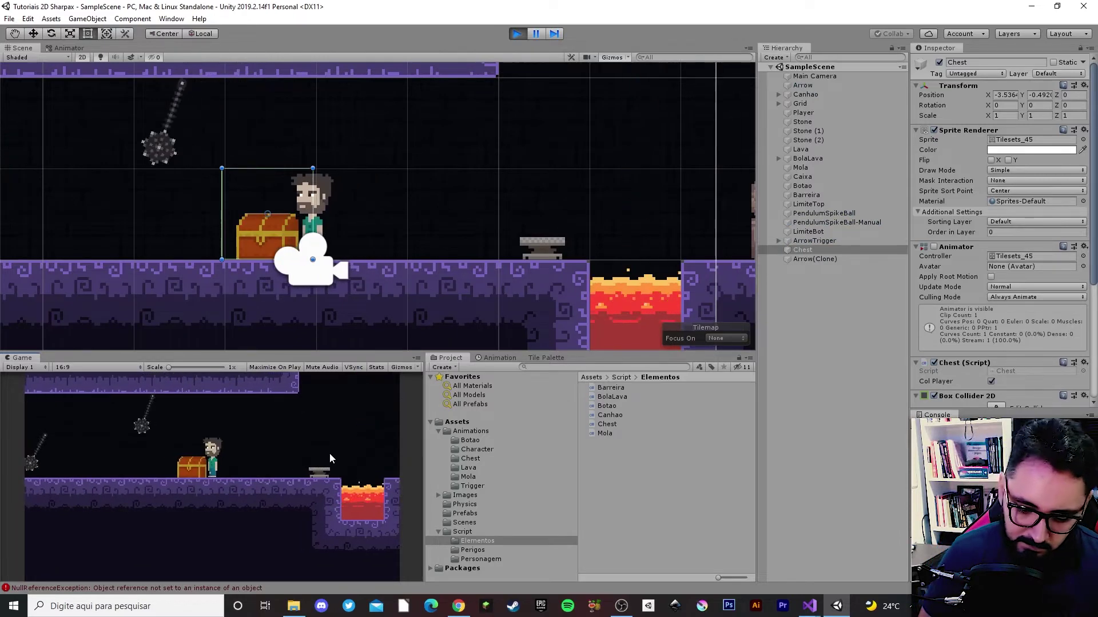
pyautogui.press('e')
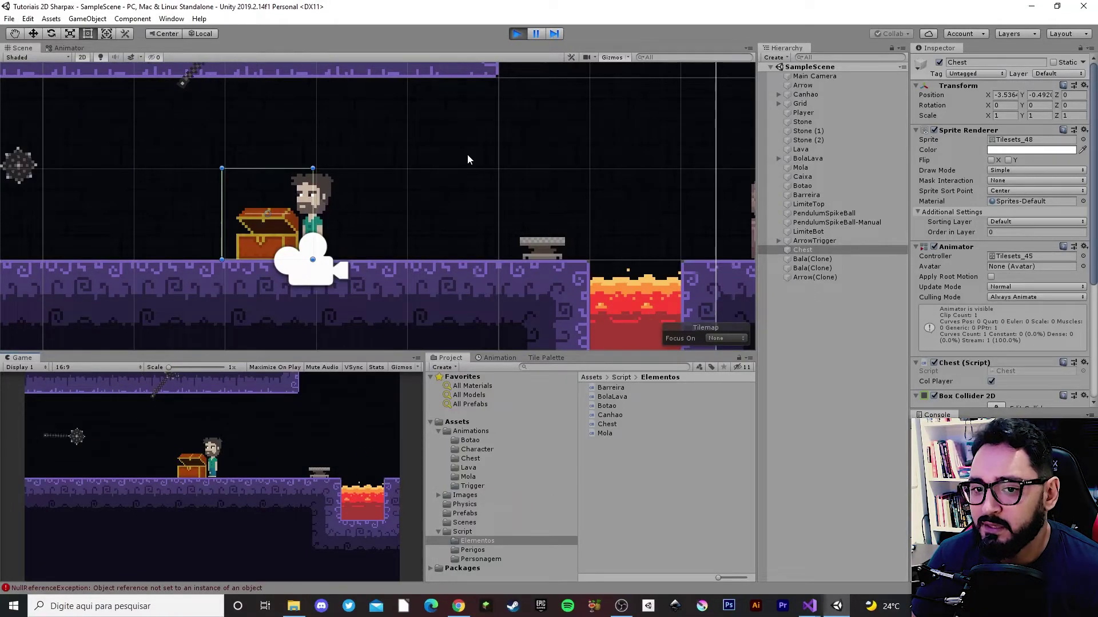
pyautogui.click(516, 34)
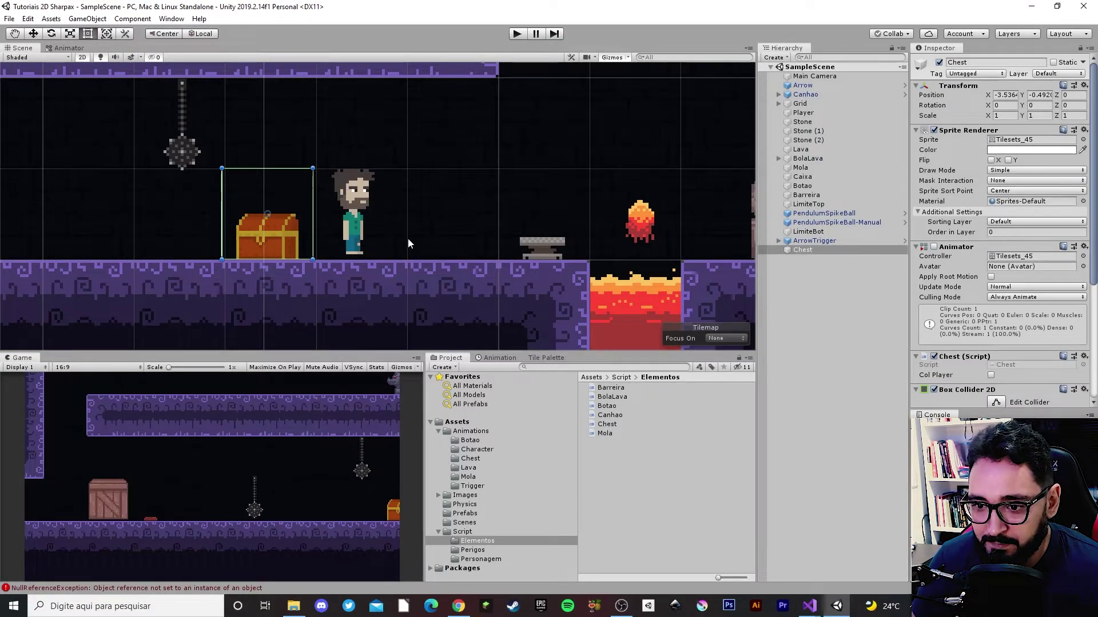
pyautogui.doubleClick(802, 250)
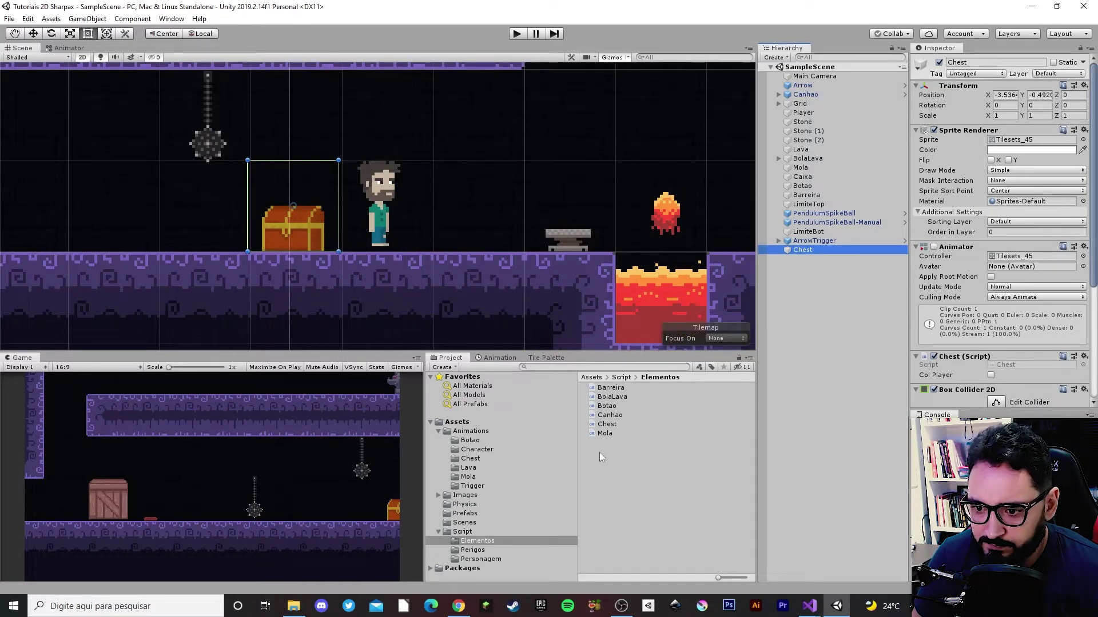
# Find the heart sprite in the Tilesets sprite sheet
pyautogui.click(1021, 139)
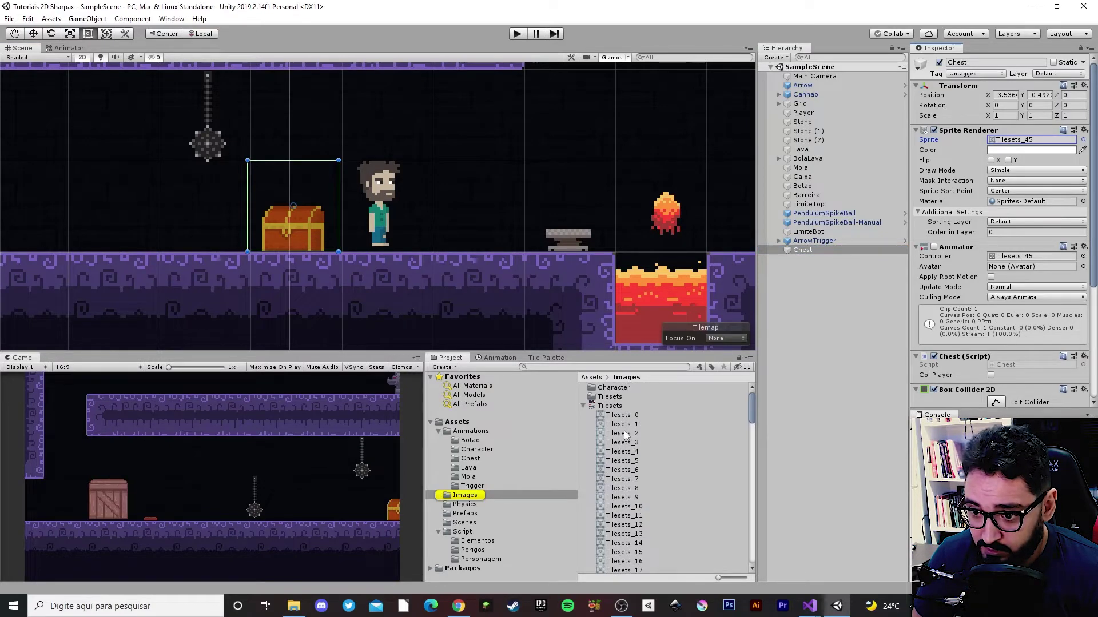
pyautogui.click(612, 408)
pyautogui.click(1071, 164)
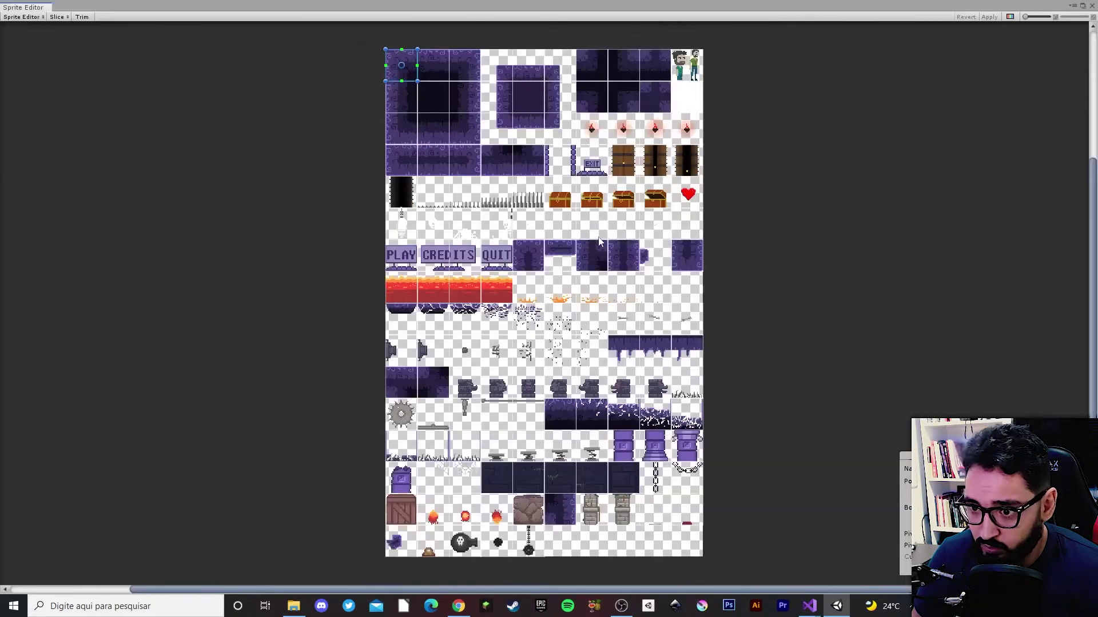
pyautogui.click(1093, 5)
# Place the Tilesets_49 heart above the chest, rename it Heart, and open the Animation panel
pyautogui.scroll(-3, 665, 468)
pyautogui.scroll(-3, 666, 469)
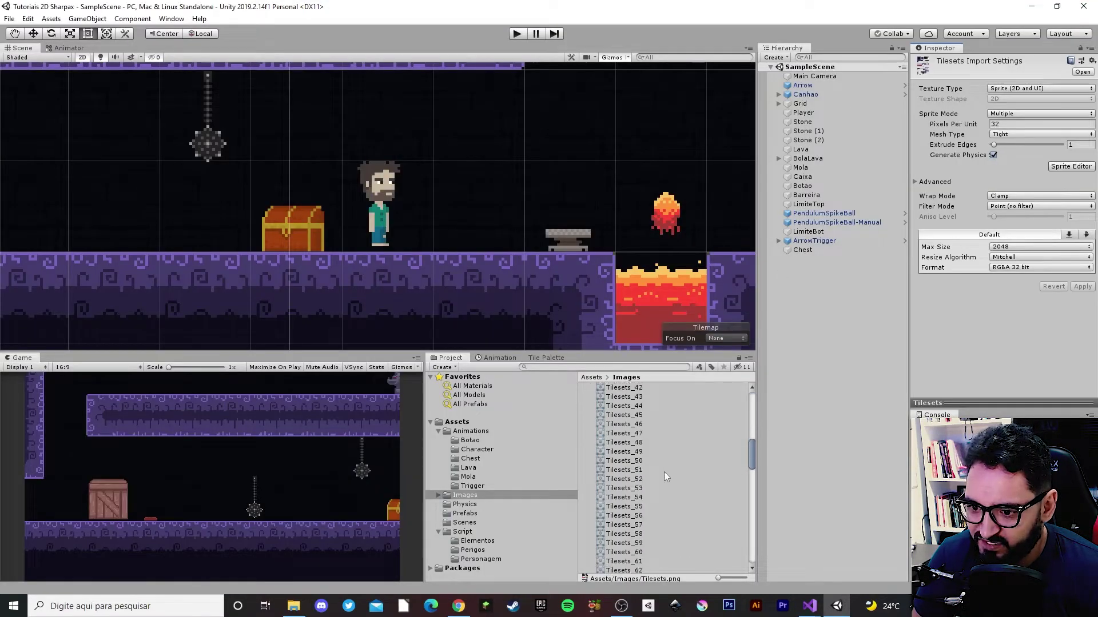
pyautogui.scroll(-2, 664, 472)
pyautogui.moveTo(641, 422)
pyautogui.mouseDown()
pyautogui.moveTo(293, 197)
pyautogui.moveTo(293, 167)
pyautogui.mouseUp()
pyautogui.click(812, 259)
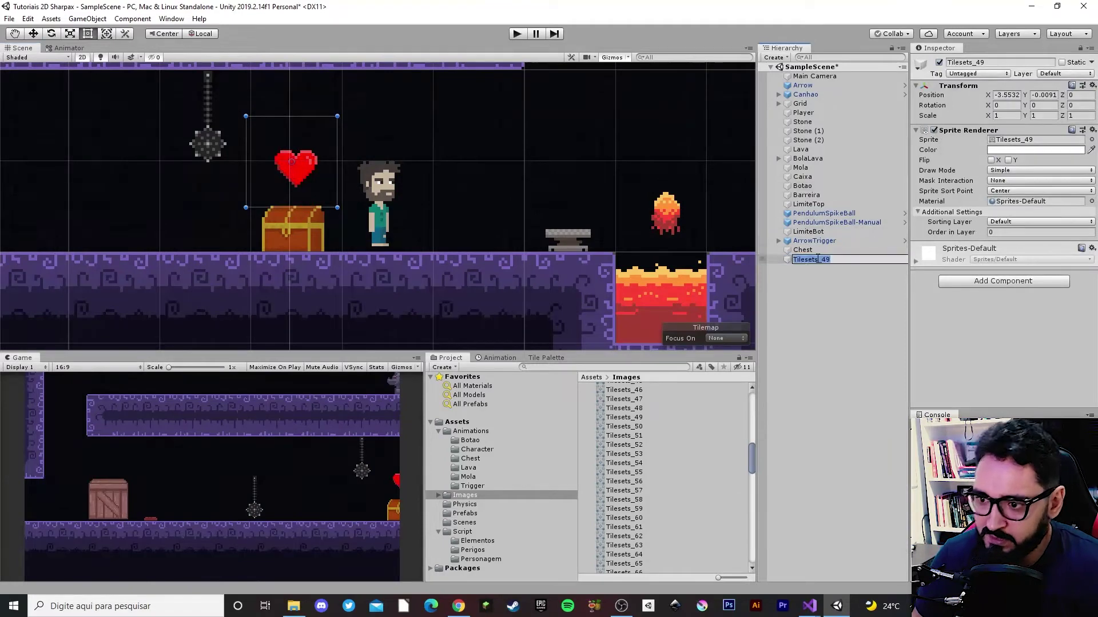
pyautogui.press('F2')
pyautogui.write('Heart')
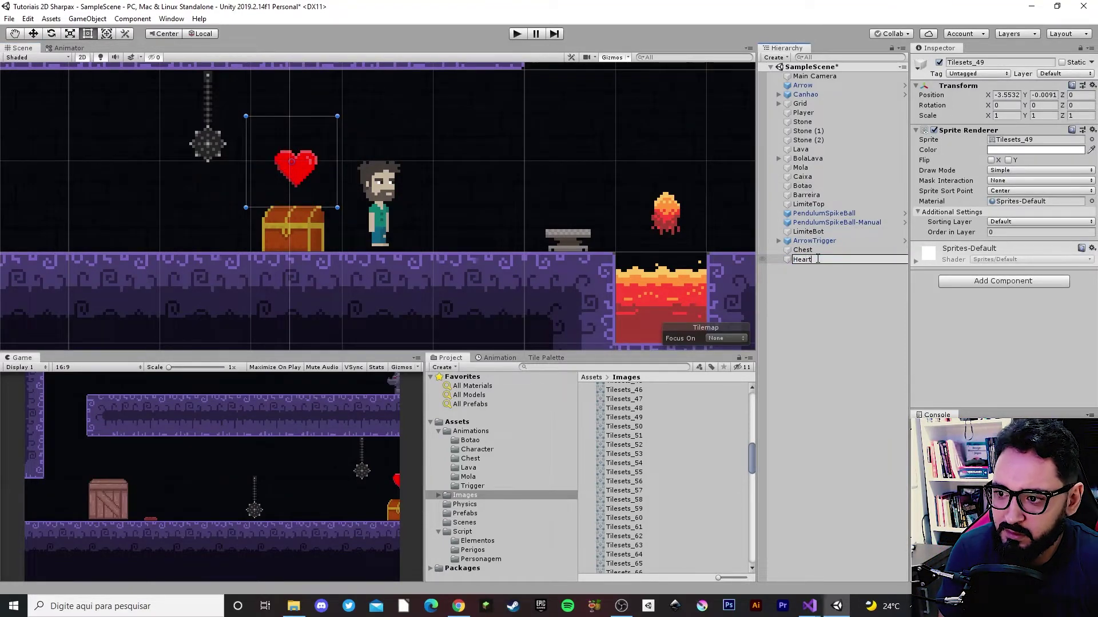
pyautogui.press('Return')
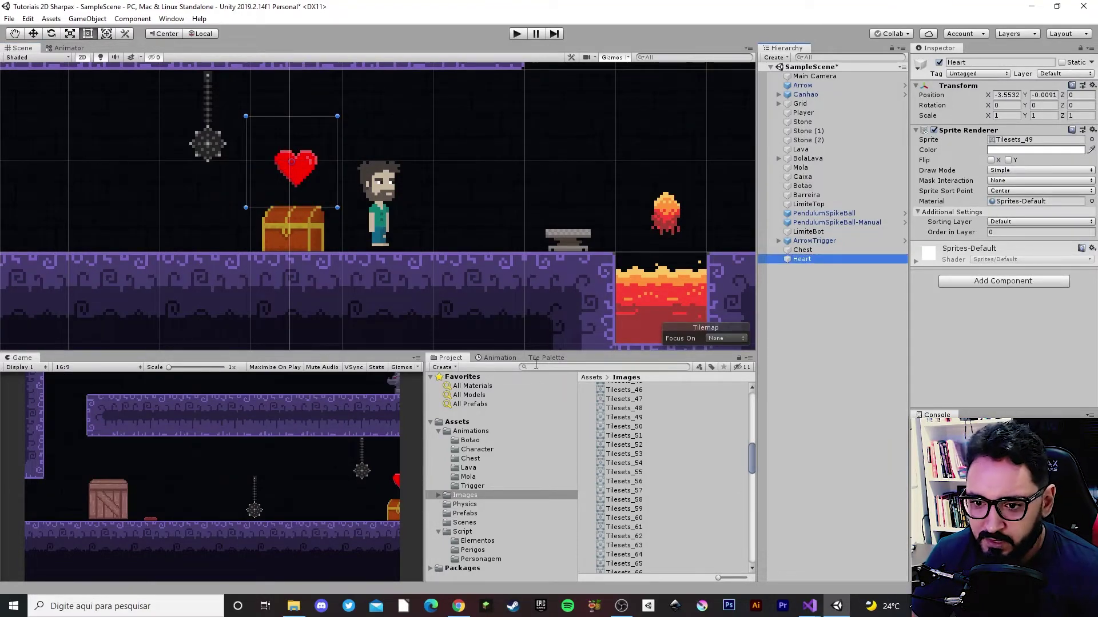
pyautogui.click(498, 358)
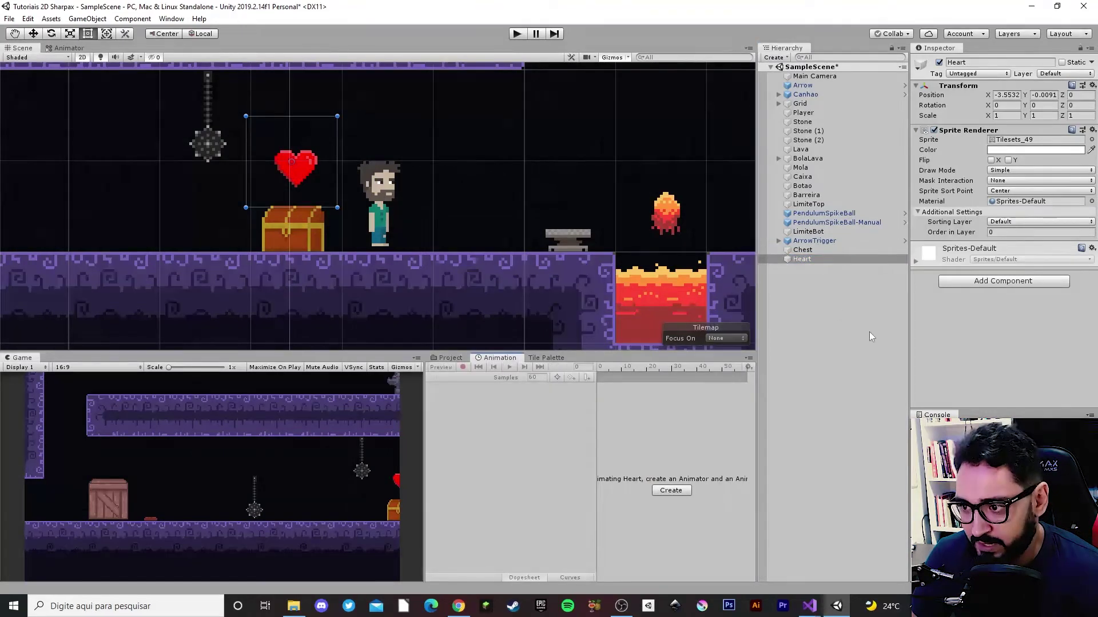
# Save a new animation clip named Heart in Assets/Animations/Chest, giving Heart an Animator
pyautogui.click(671, 491)
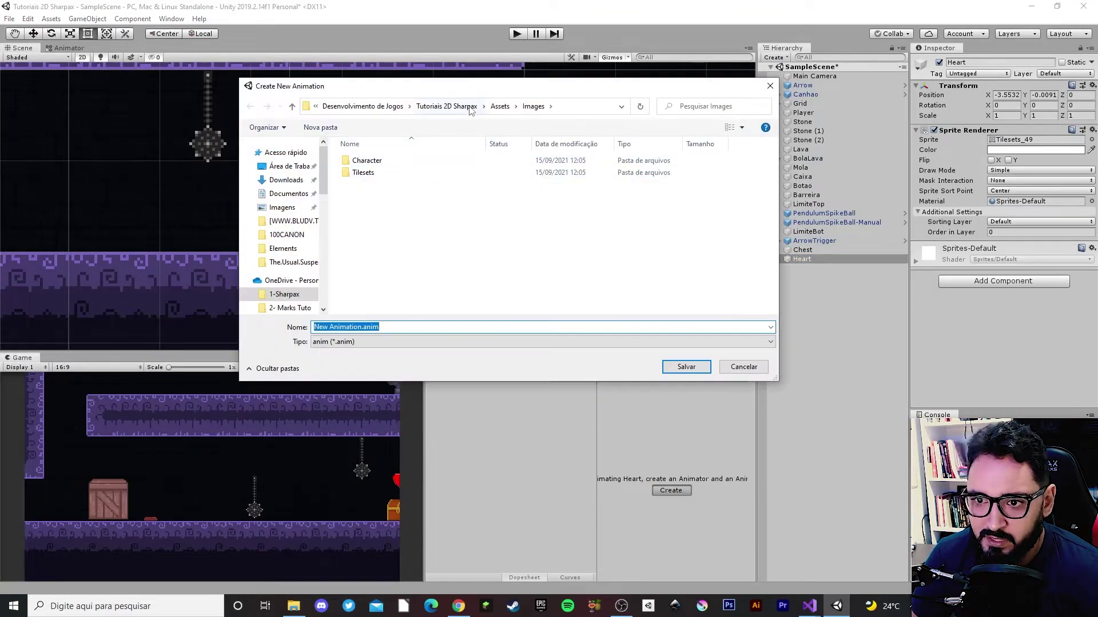
pyautogui.click(500, 108)
pyautogui.doubleClick(369, 161)
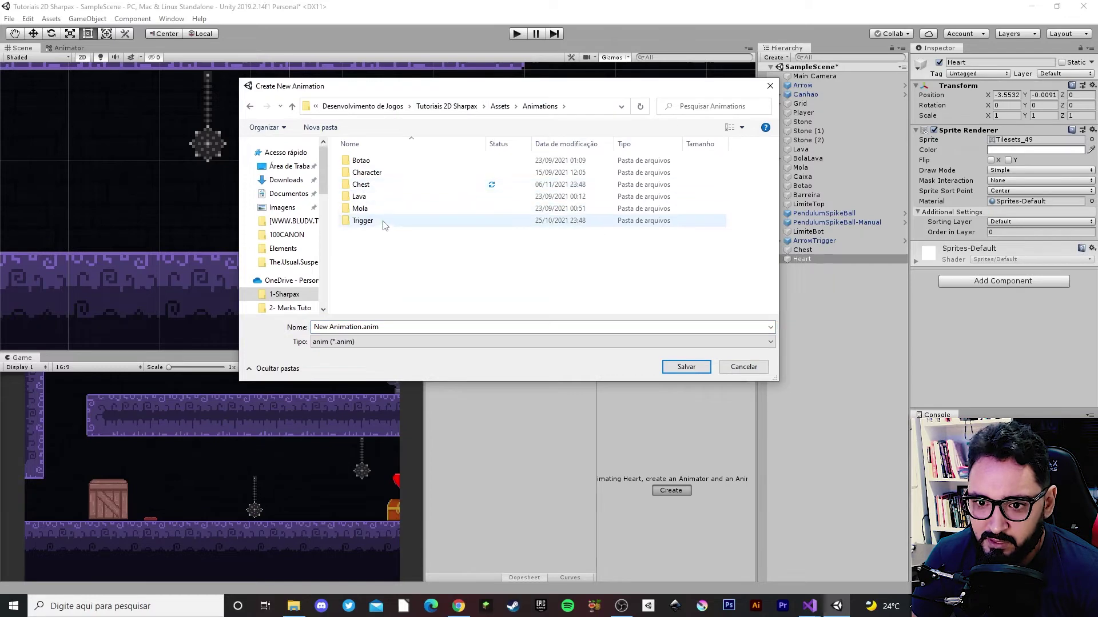
pyautogui.doubleClick(361, 185)
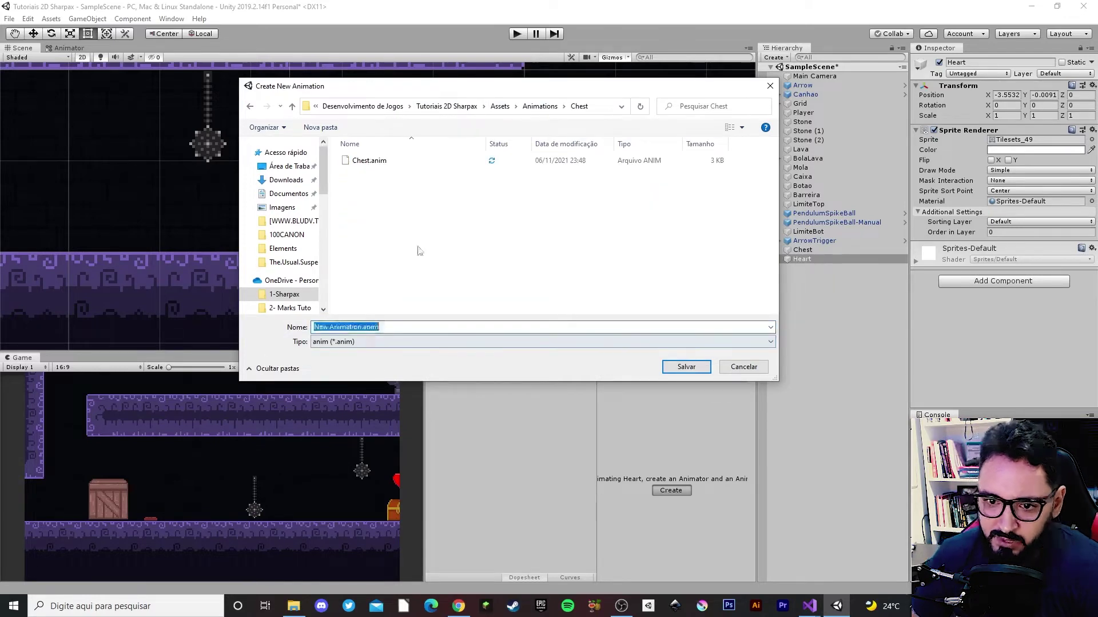
pyautogui.write('Heart')
pyautogui.press('Return')
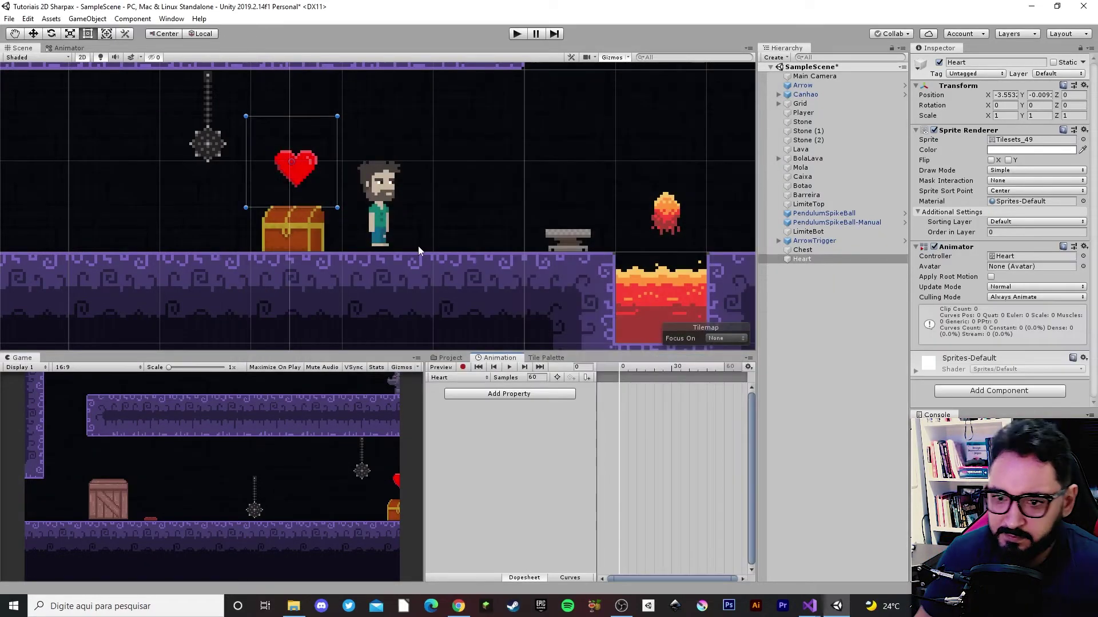
# Frame the Heart in the scene and record a Position keyframe at frame 0
pyautogui.click(508, 367)
pyautogui.scroll(3, 269, 183)
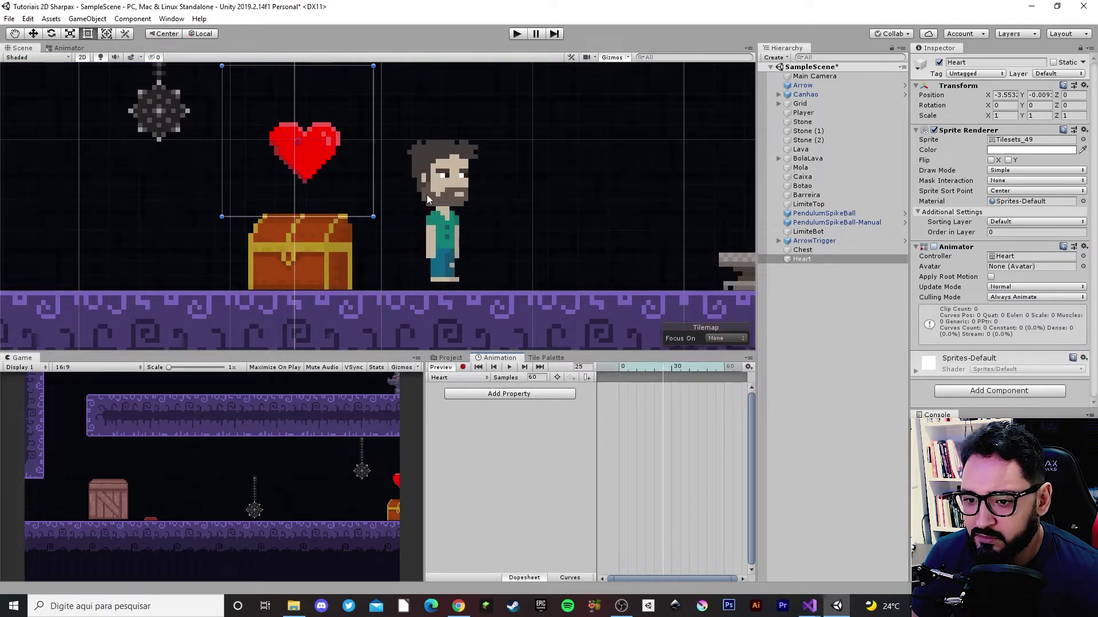
pyautogui.moveTo(427, 194); pyautogui.dragTo(411, 238, button='middle')
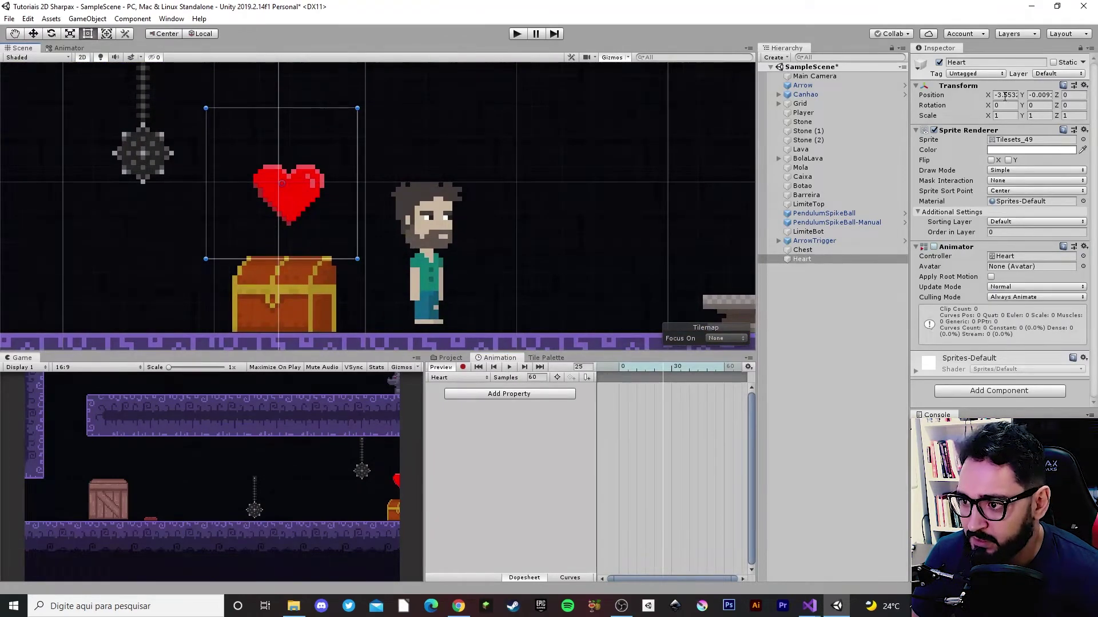
pyautogui.press('f')
pyautogui.click(462, 367)
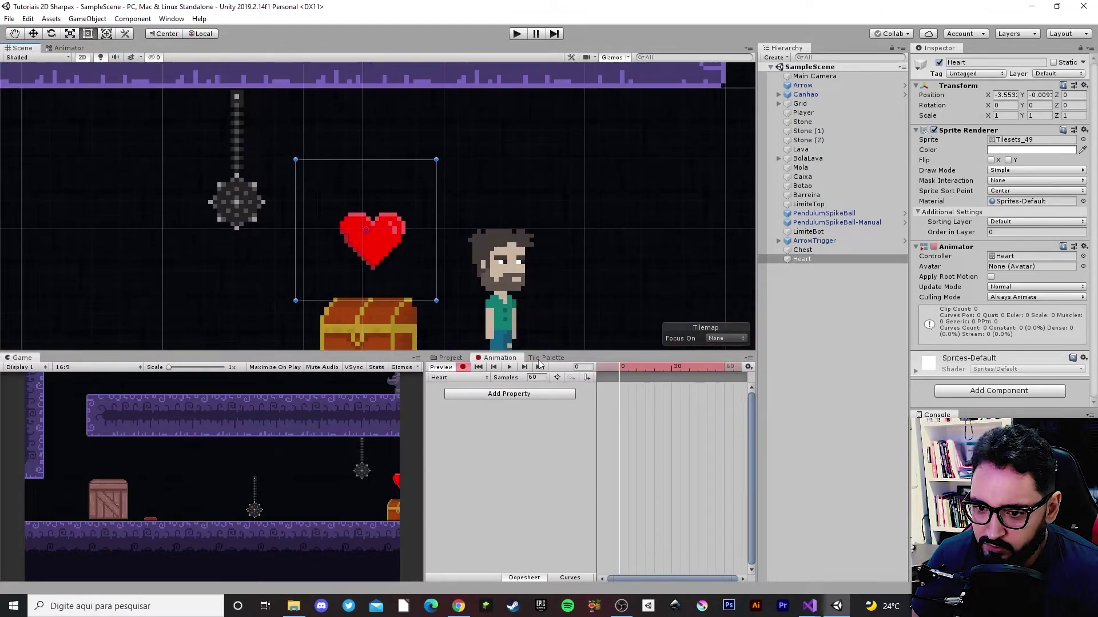
pyautogui.click(392, 253)
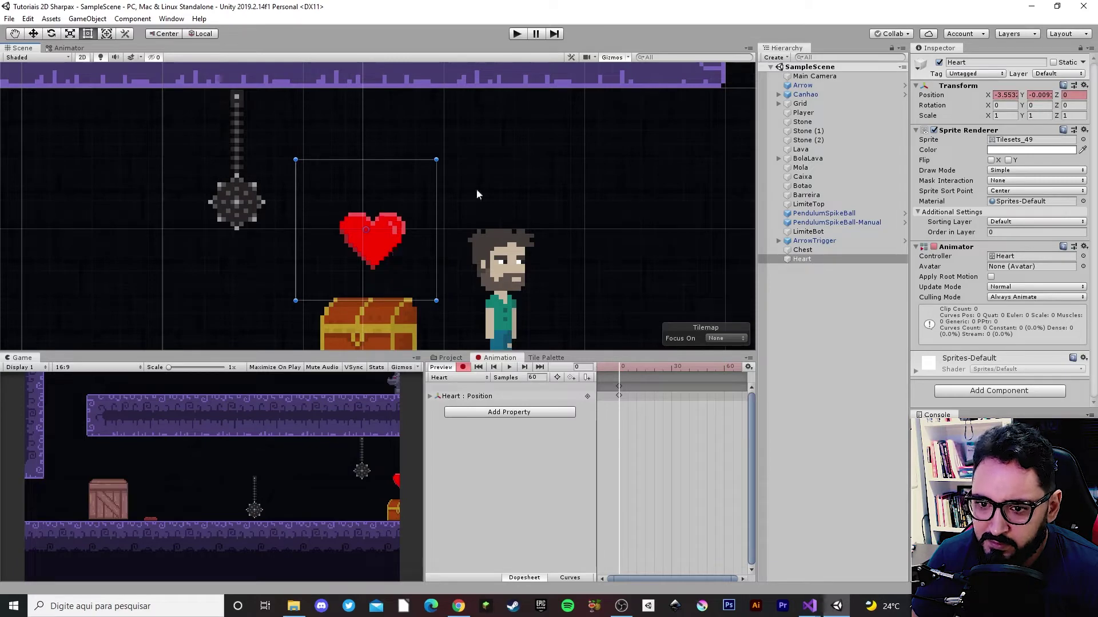
# Raise the heart to Y 0.734 at frame 60, preview, and shrink it at frame 0
pyautogui.click(641, 367)
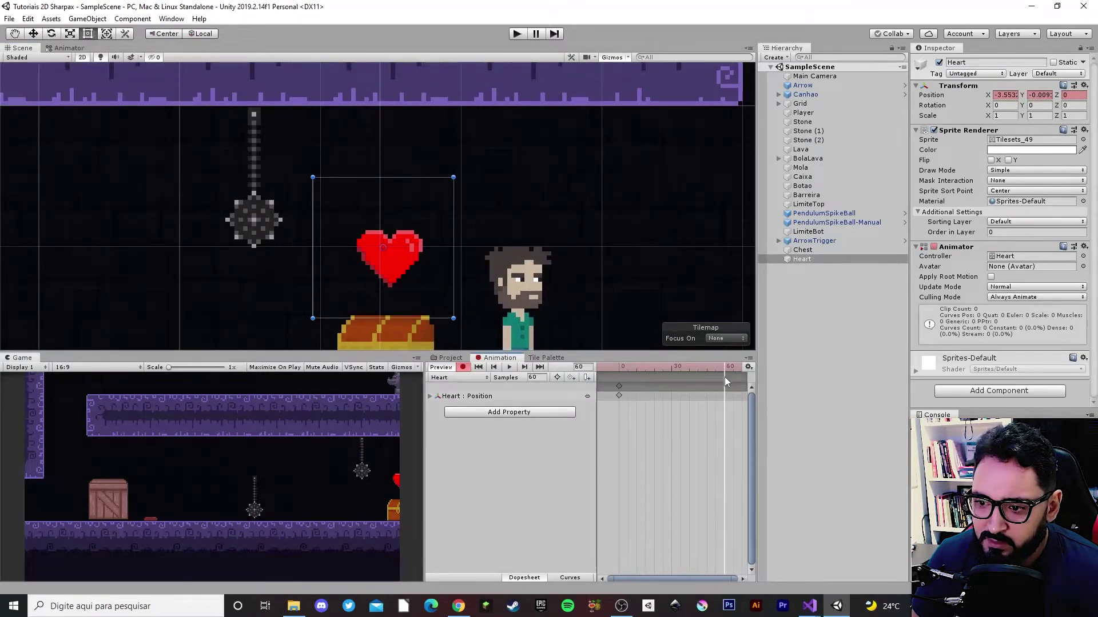
pyautogui.moveTo(360, 256); pyautogui.dragTo(360, 151)
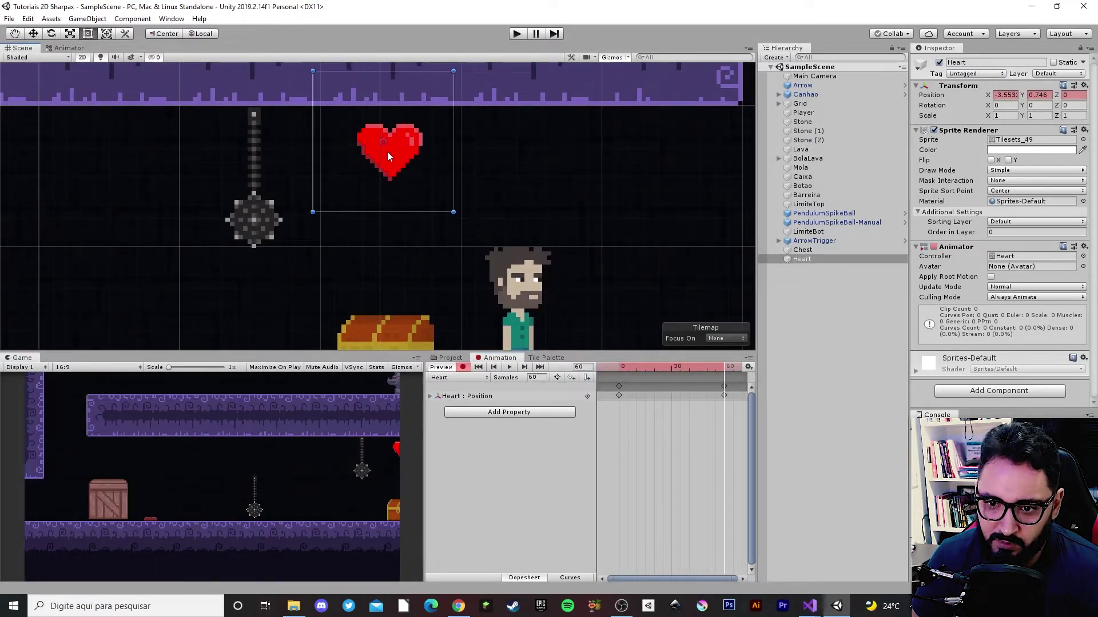
pyautogui.click(624, 368)
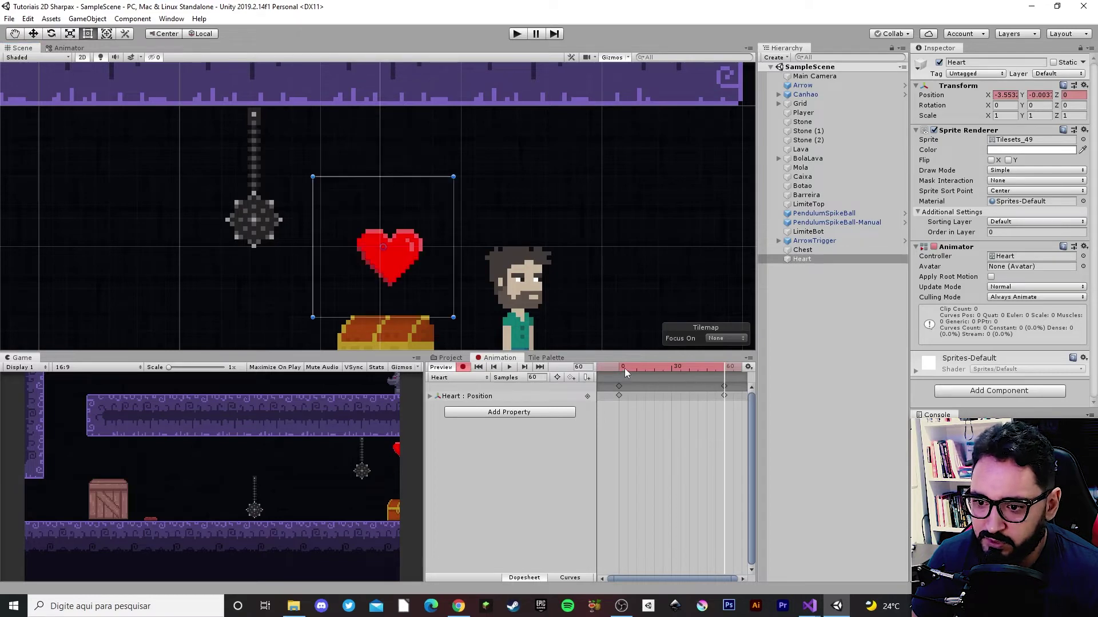
pyautogui.click(508, 368)
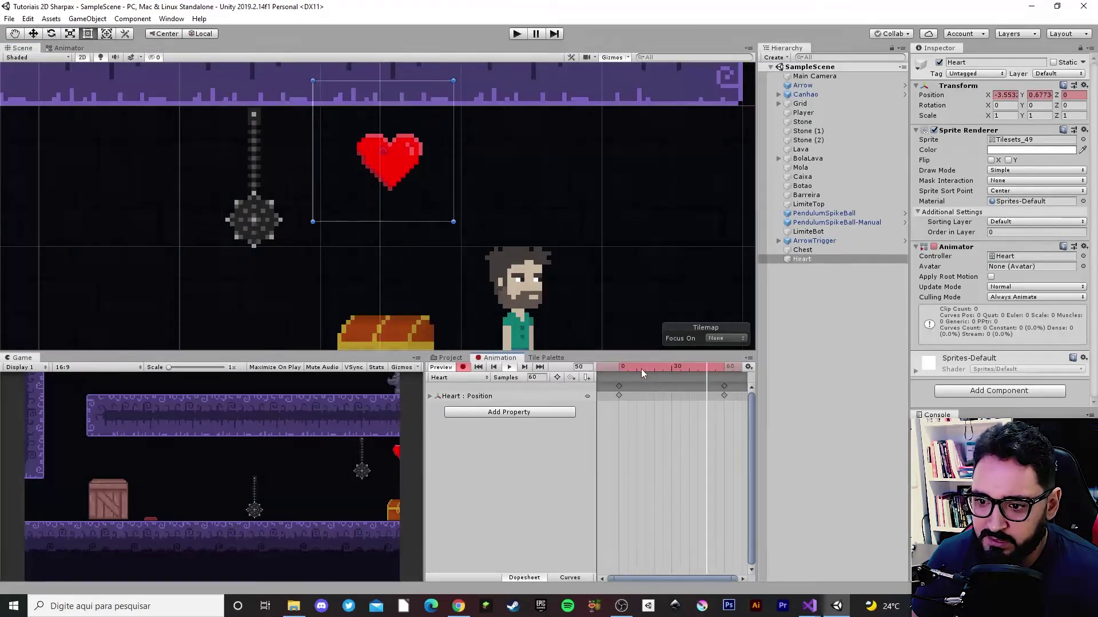
pyautogui.click(620, 369)
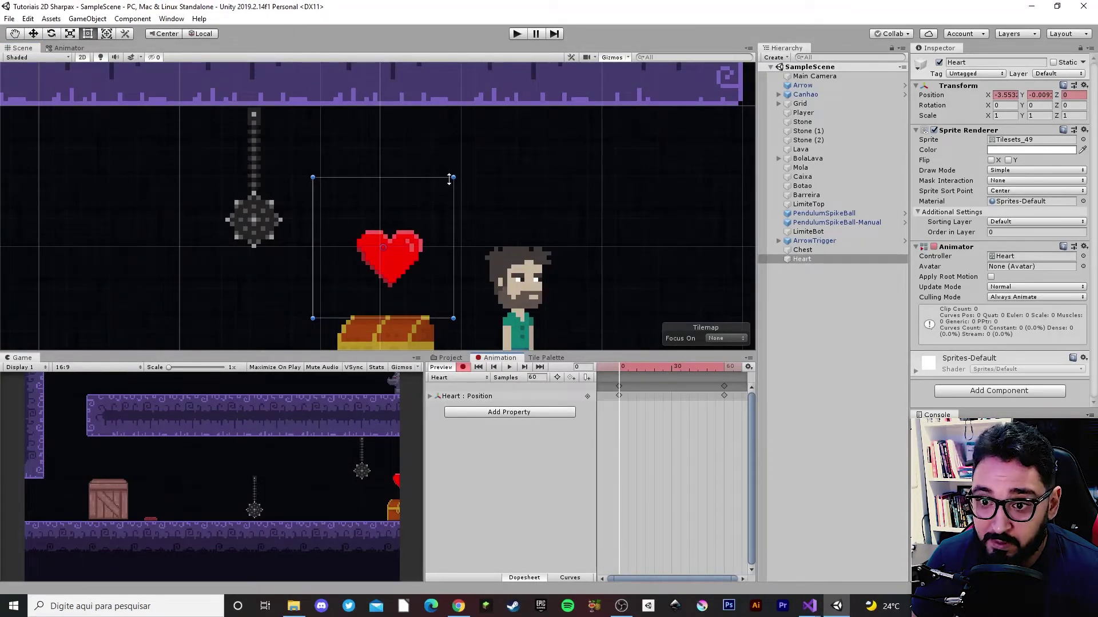
pyautogui.moveTo(455, 175)
pyautogui.mouseDown()
pyautogui.moveTo(426, 220)
pyautogui.moveTo(393, 231)
pyautogui.mouseUp()
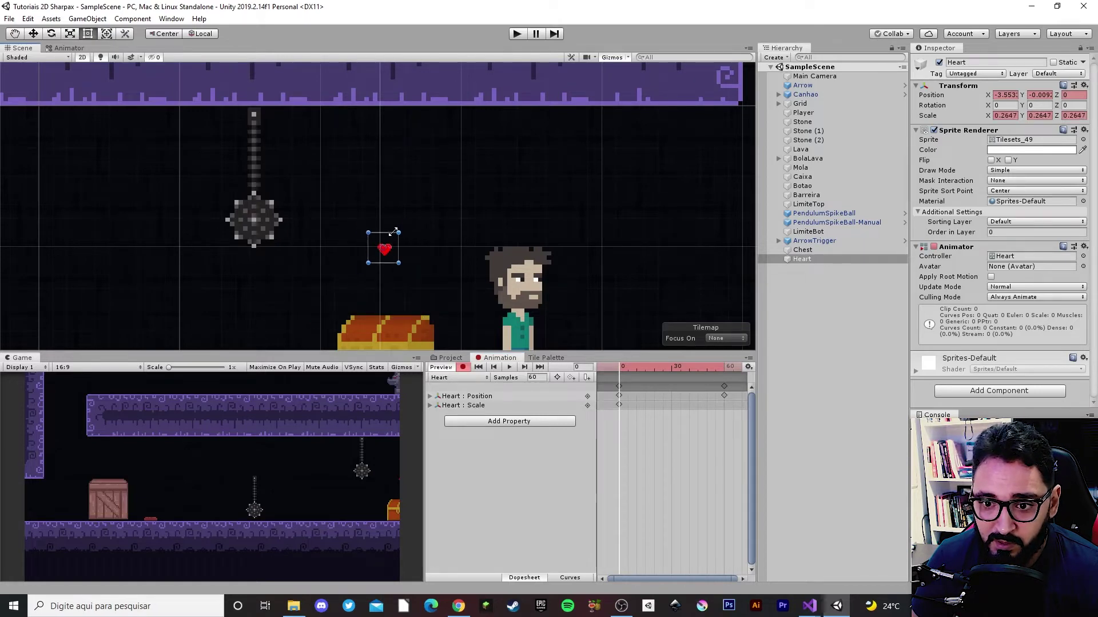
# Set the heart's Scale to 1 at frame 60 and preview it growing from frame 0
pyautogui.moveTo(627, 368); pyautogui.dragTo(725, 375)
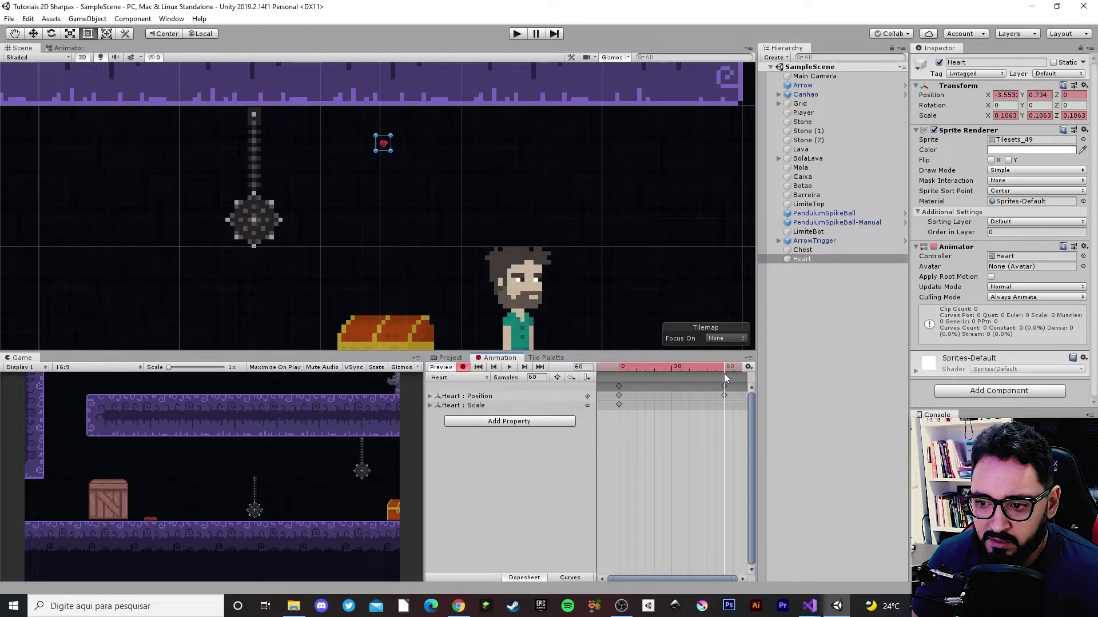
pyautogui.moveTo(365, 135); pyautogui.dragTo(400, 159, button='middle')
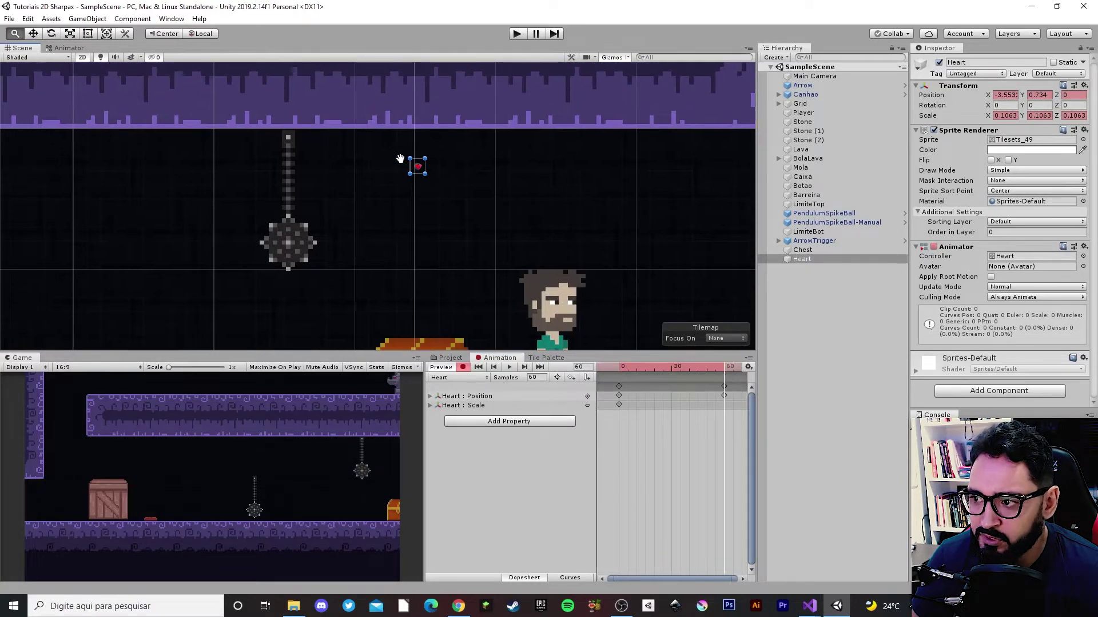
pyautogui.moveTo(599, 219); pyautogui.dragTo(502, 174, button='middle')
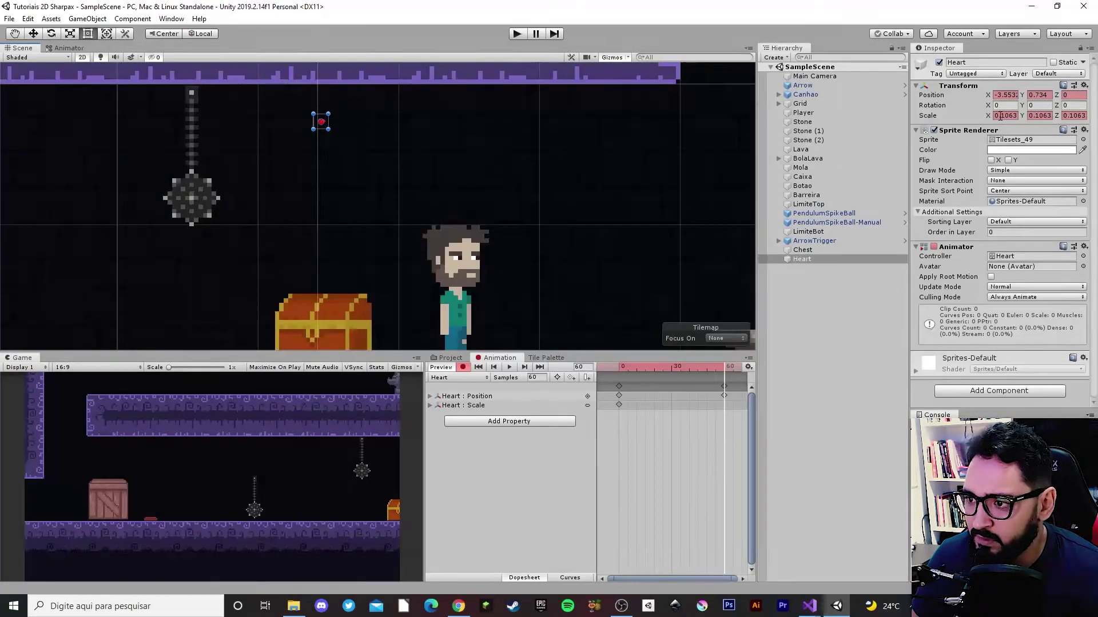
pyautogui.write('1')
pyautogui.press('Tab')
pyautogui.write('1')
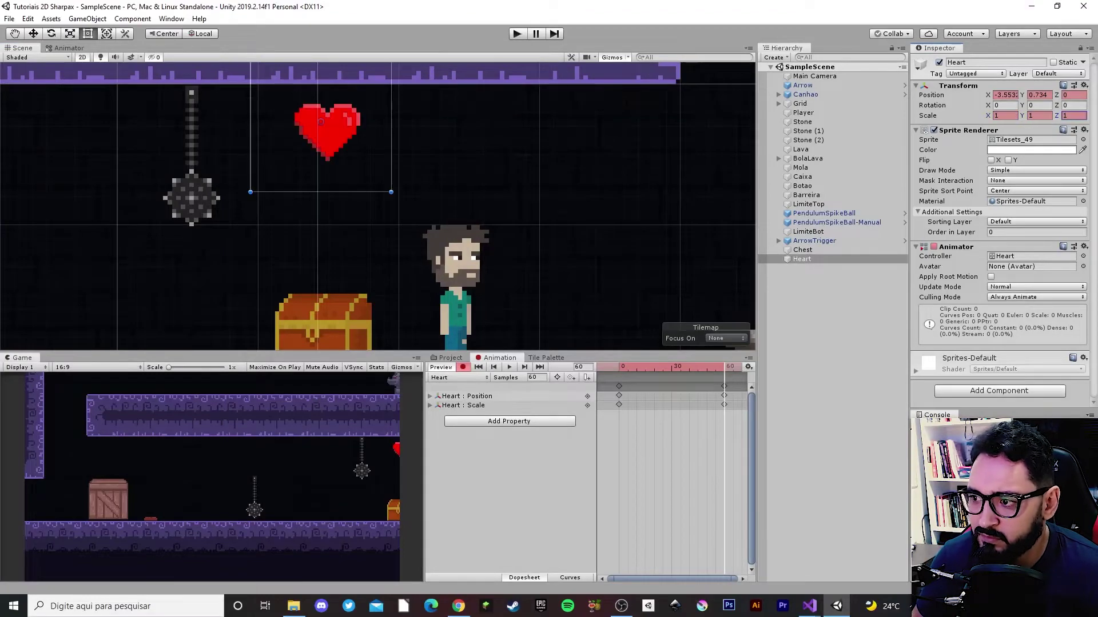
pyautogui.moveTo(724, 366); pyautogui.dragTo(597, 365)
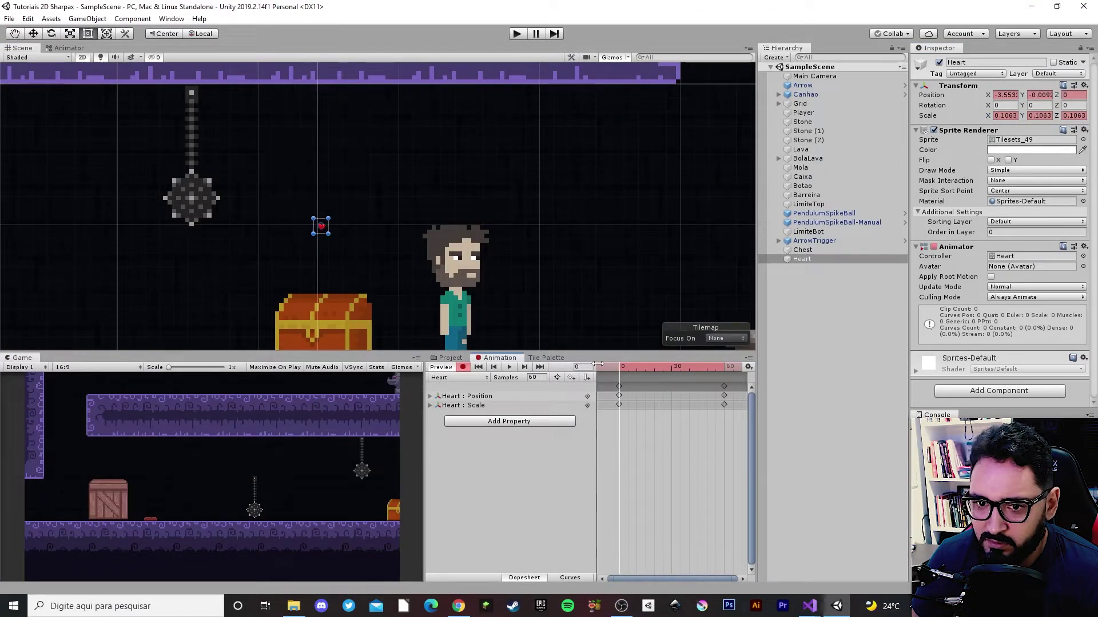
pyautogui.click(510, 368)
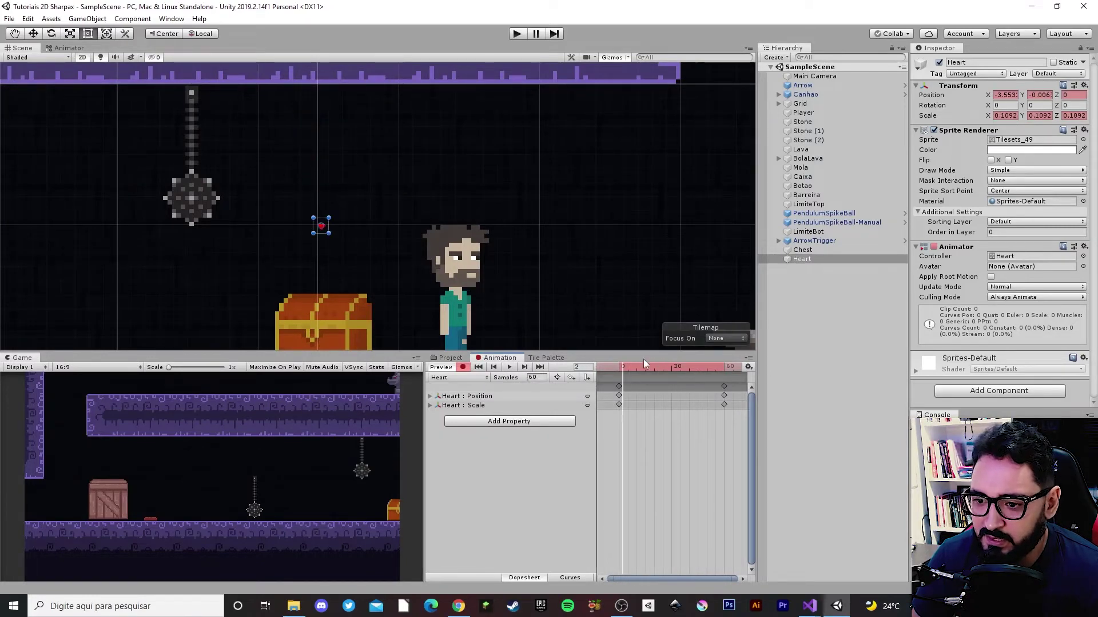
pyautogui.click(599, 377)
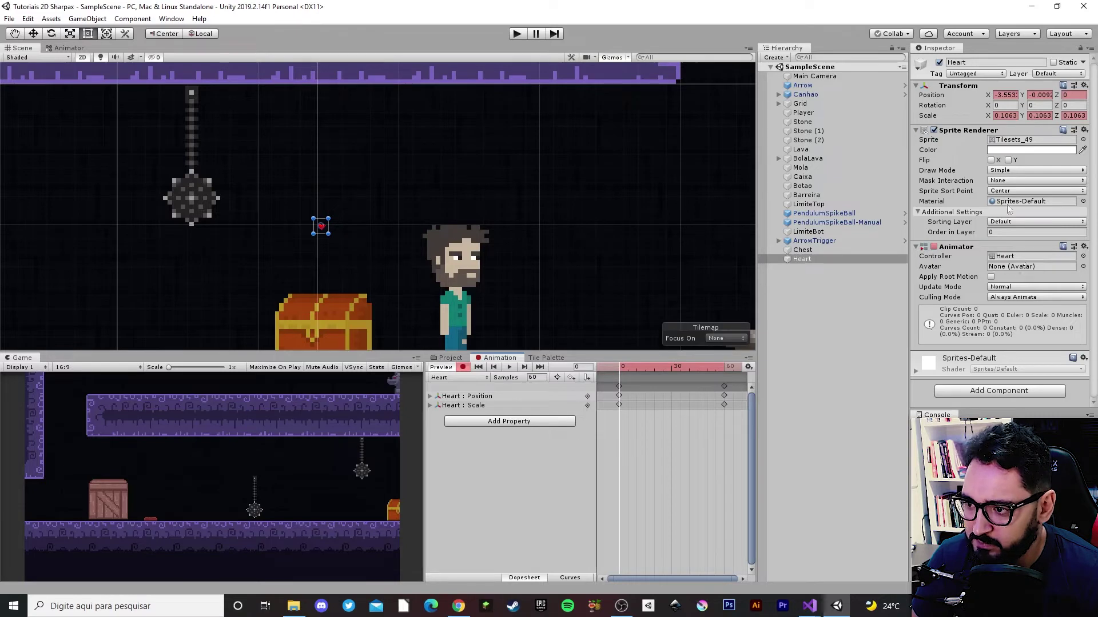
# Key the Sprite Renderer Color alpha to 0 at frame 0 and opaque at frame 60, then preview
pyautogui.click(1015, 151)
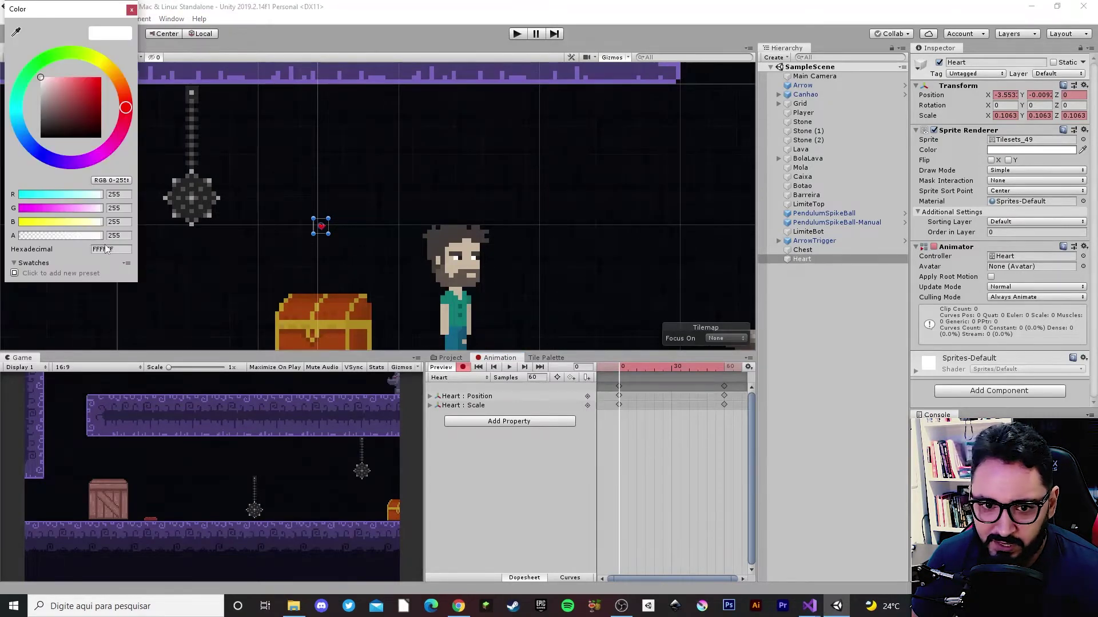
pyautogui.moveTo(102, 236); pyautogui.dragTo(47, 239)
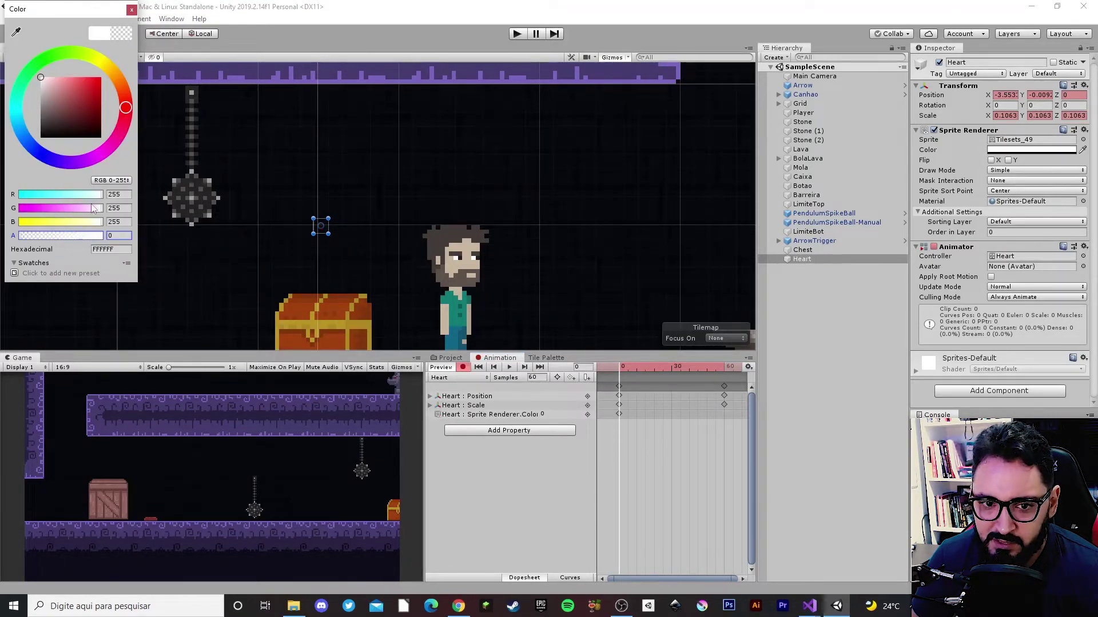
pyautogui.press('Escape')
pyautogui.moveTo(670, 369); pyautogui.dragTo(725, 371)
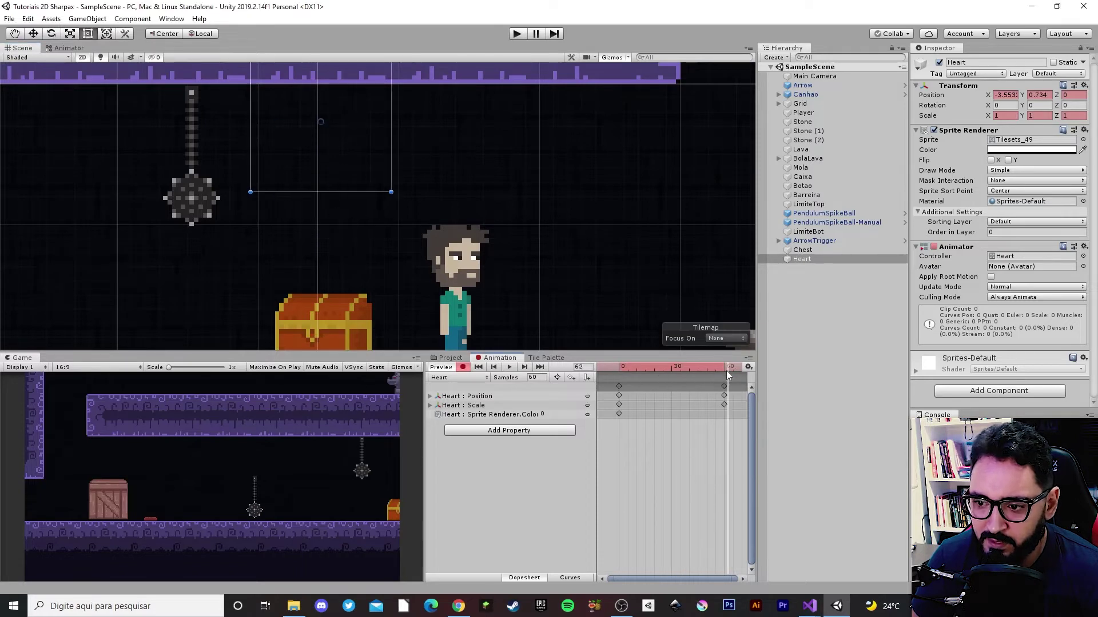
pyautogui.click(1026, 152)
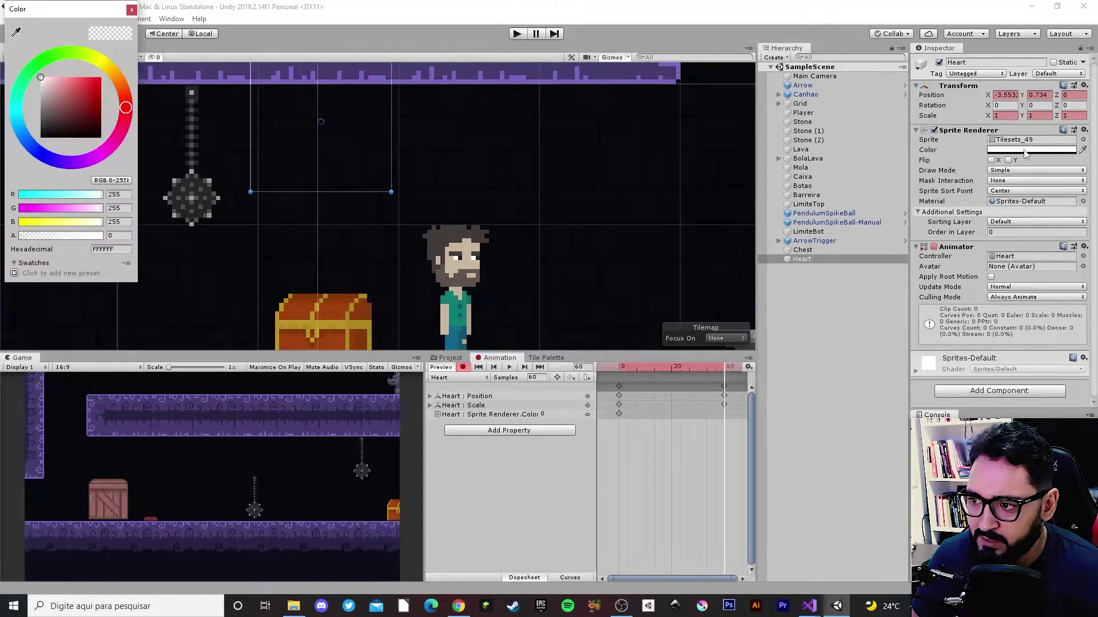
pyautogui.moveTo(62, 236); pyautogui.dragTo(104, 243)
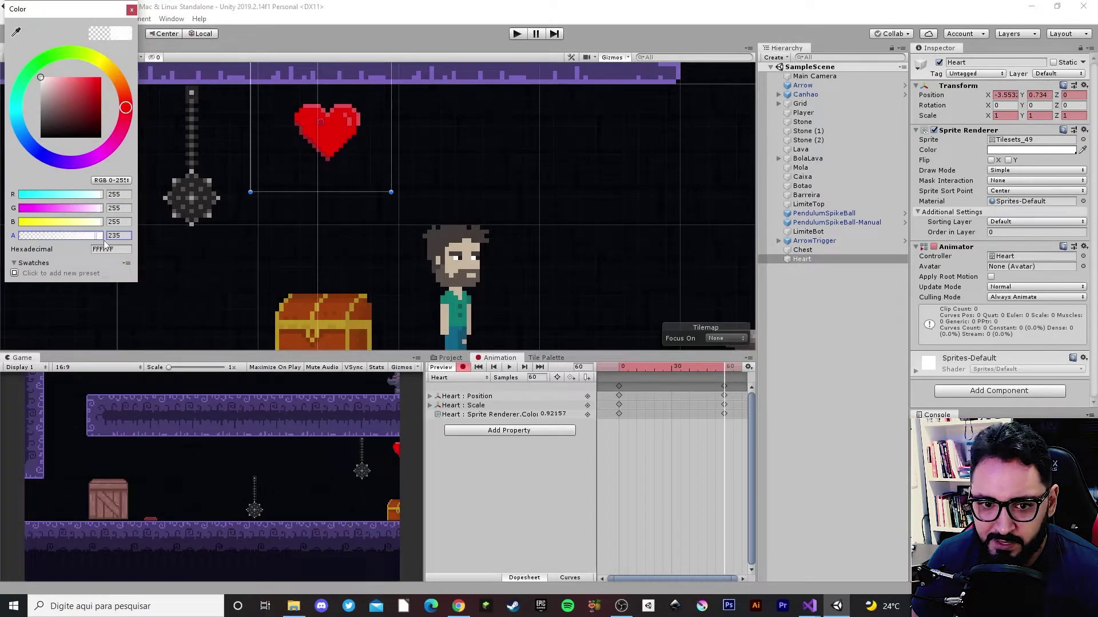
pyautogui.click(132, 10)
pyautogui.moveTo(488, 245); pyautogui.dragTo(398, 250, button='middle')
pyautogui.click(510, 368)
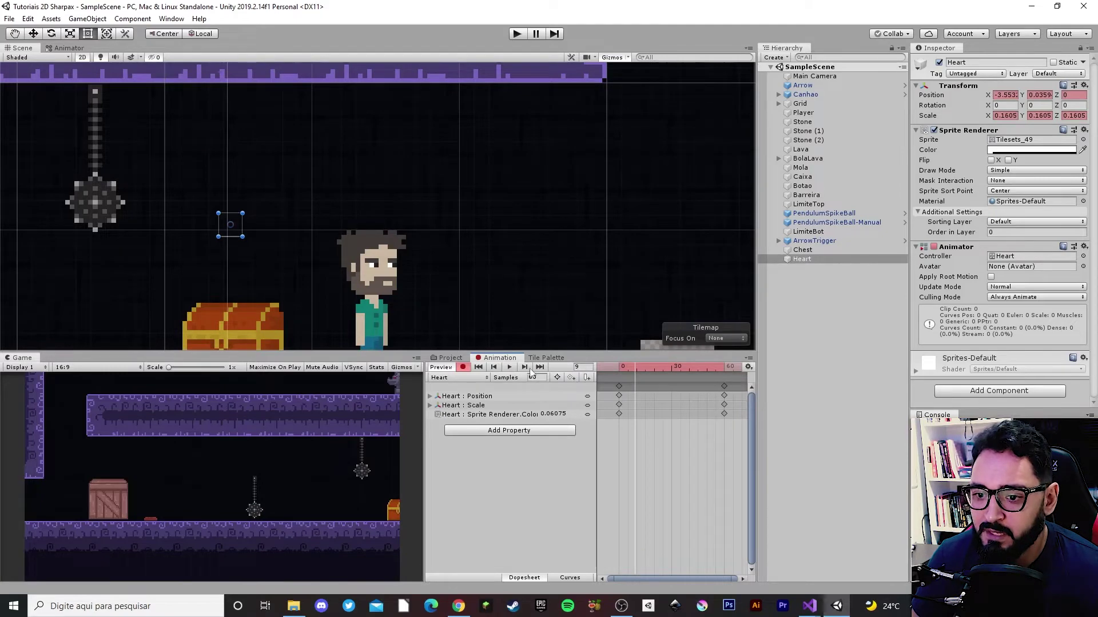
# Create a new clip named HeartLopp in the Chest folder from the clip dropdown
pyautogui.click(476, 379)
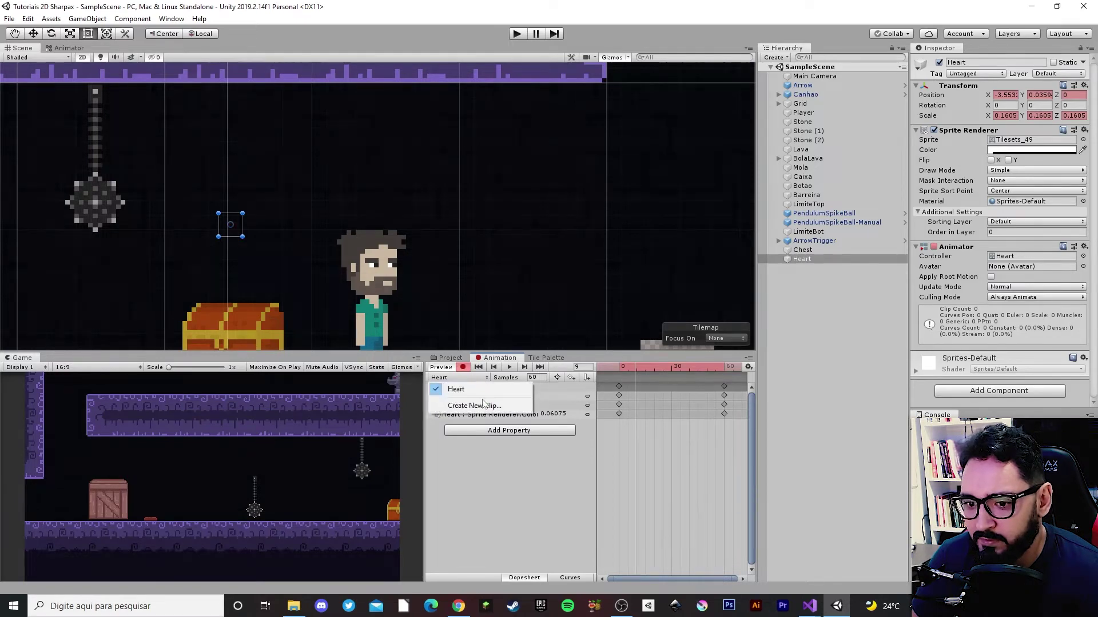
pyautogui.click(483, 405)
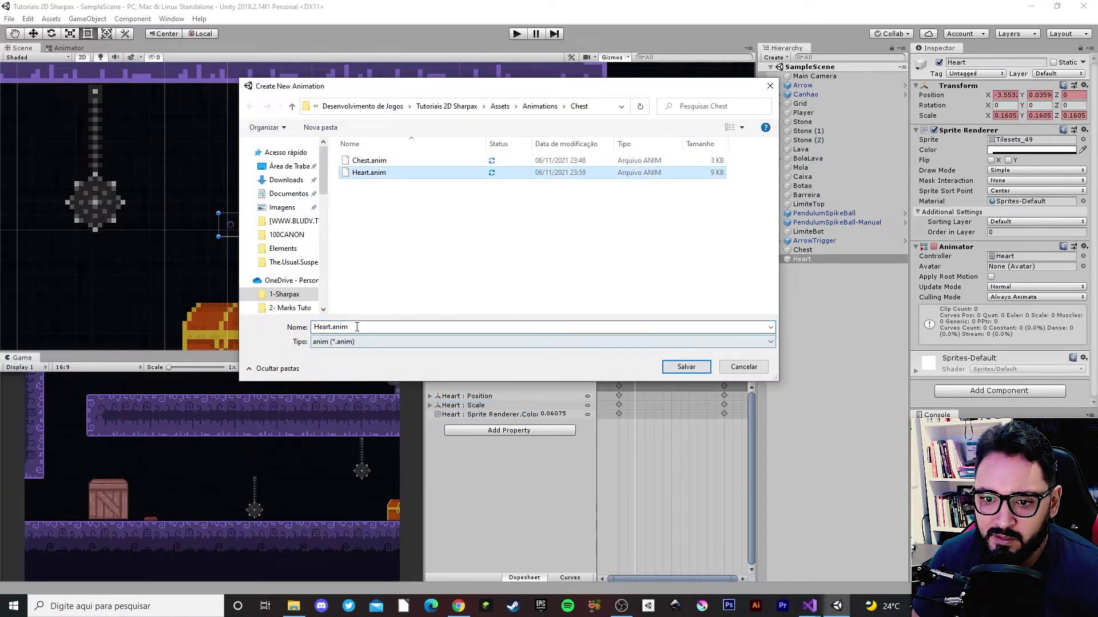
pyautogui.press('Tab')
pyautogui.press('Right')
pyautogui.write('Lo')
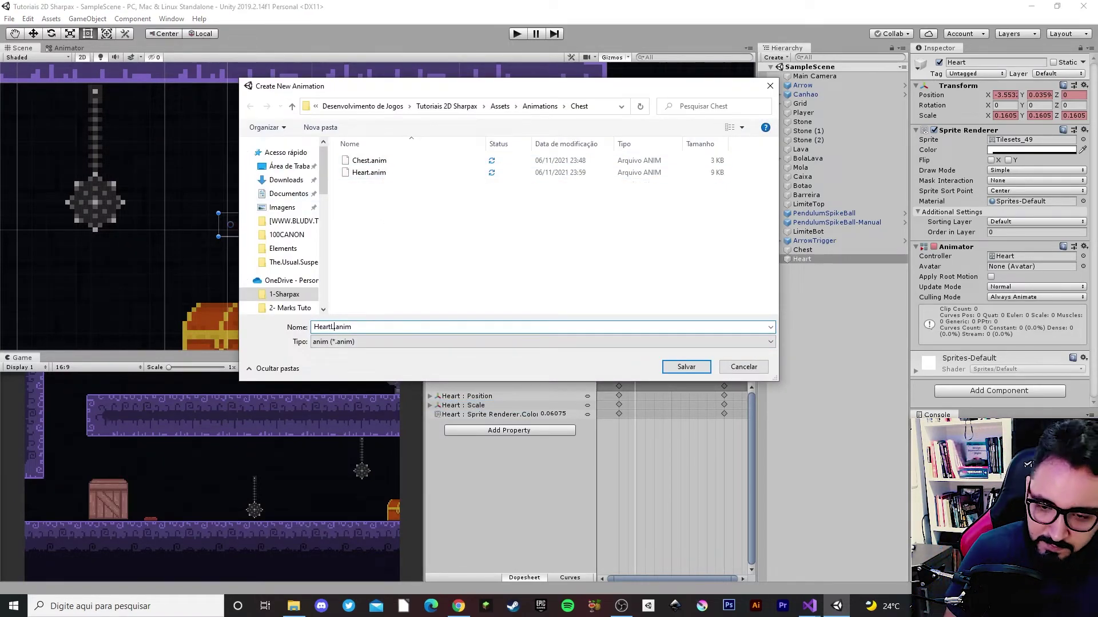
pyautogui.write('pp')
pyautogui.press('Return')
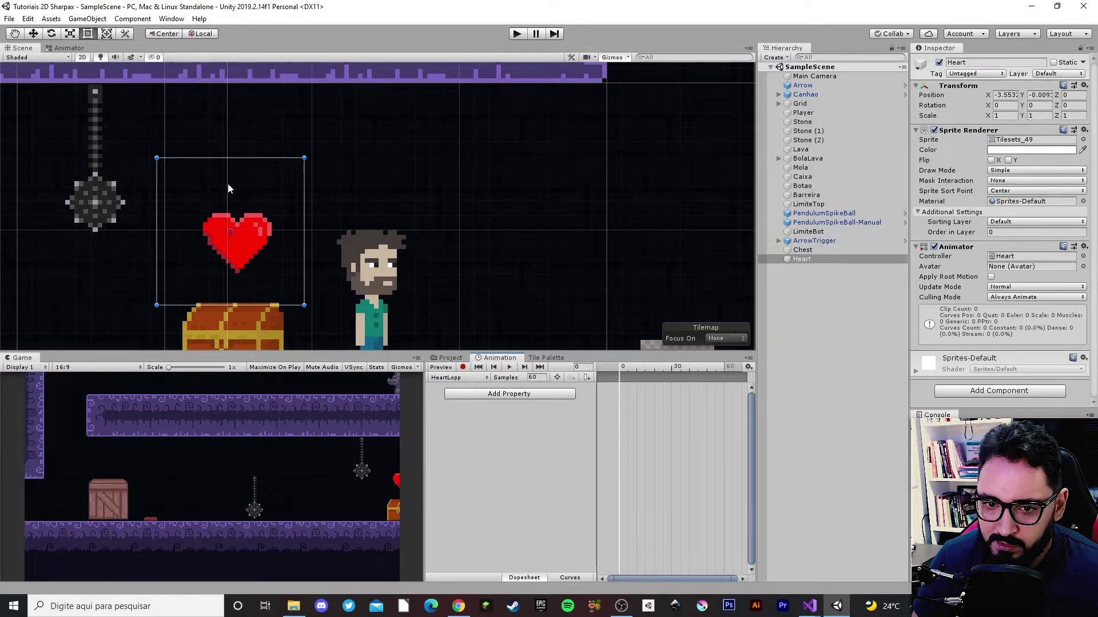
# Check the Heart's Y position at the end of the Heart clip
pyautogui.moveTo(229, 188); pyautogui.dragTo(404, 227, button='middle')
pyautogui.click(723, 369)
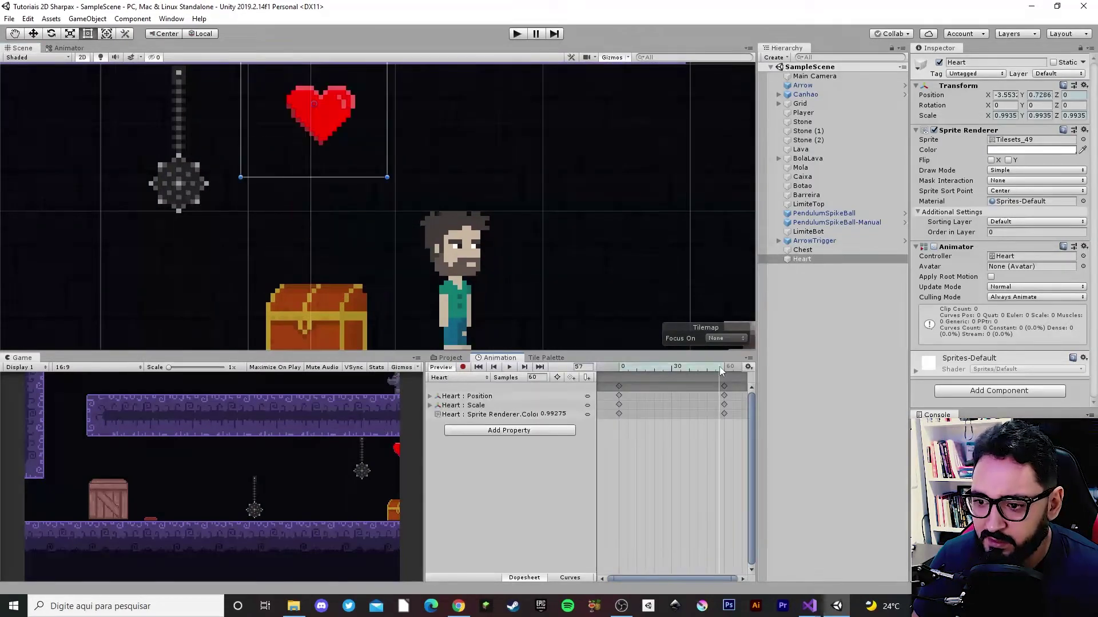
pyautogui.click(461, 368)
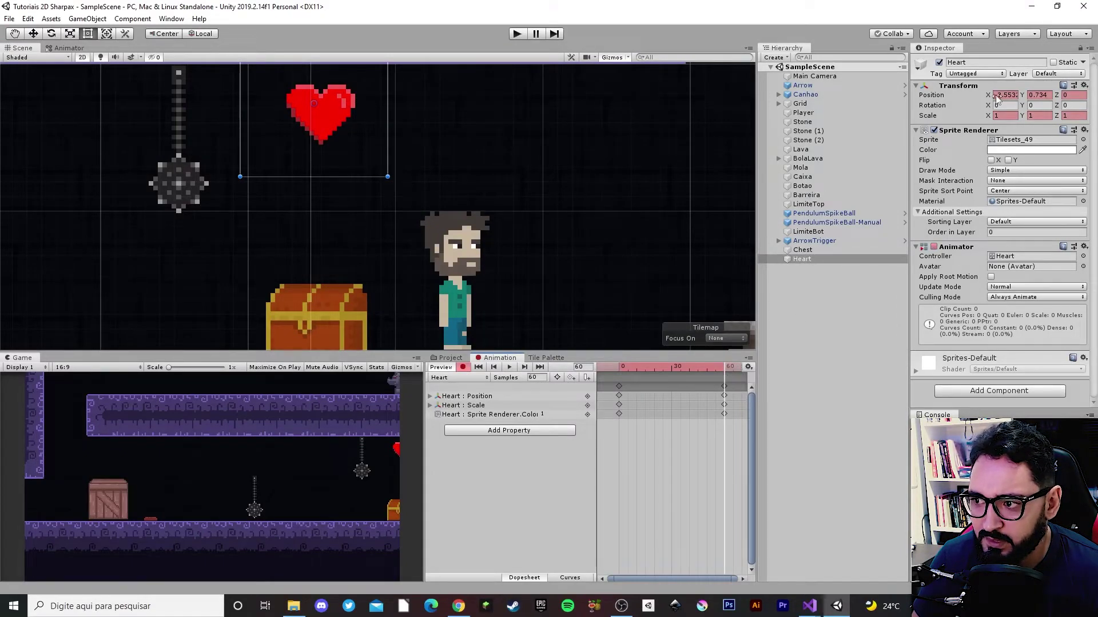
pyautogui.click(1042, 97)
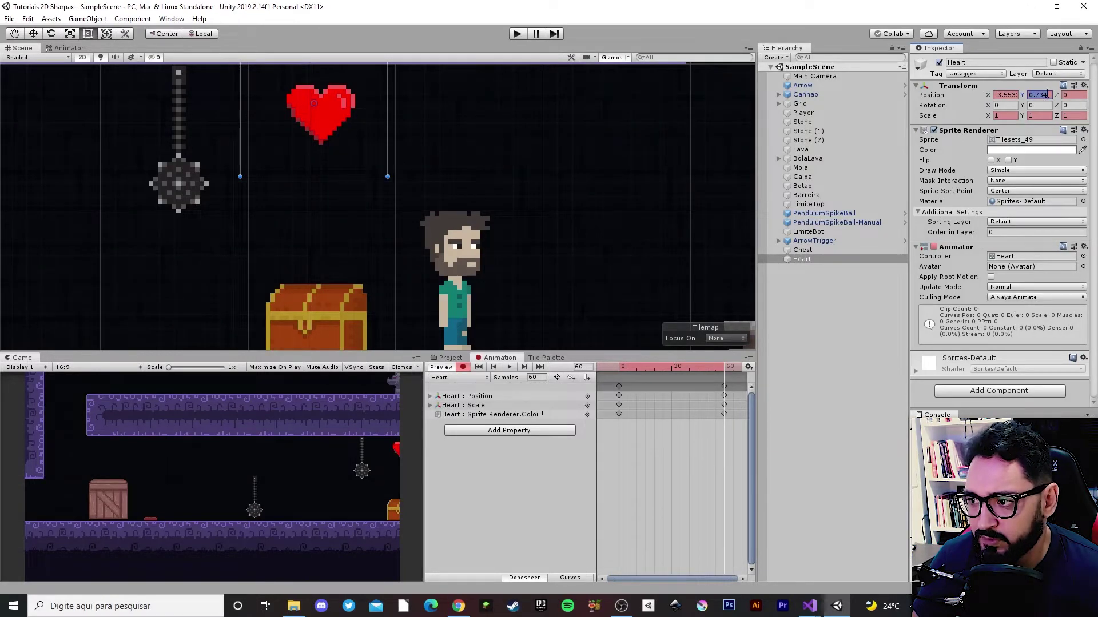
# Switch to HeartLopp and key the Heart's Y position at 0.734 on frame 0
pyautogui.click(479, 379)
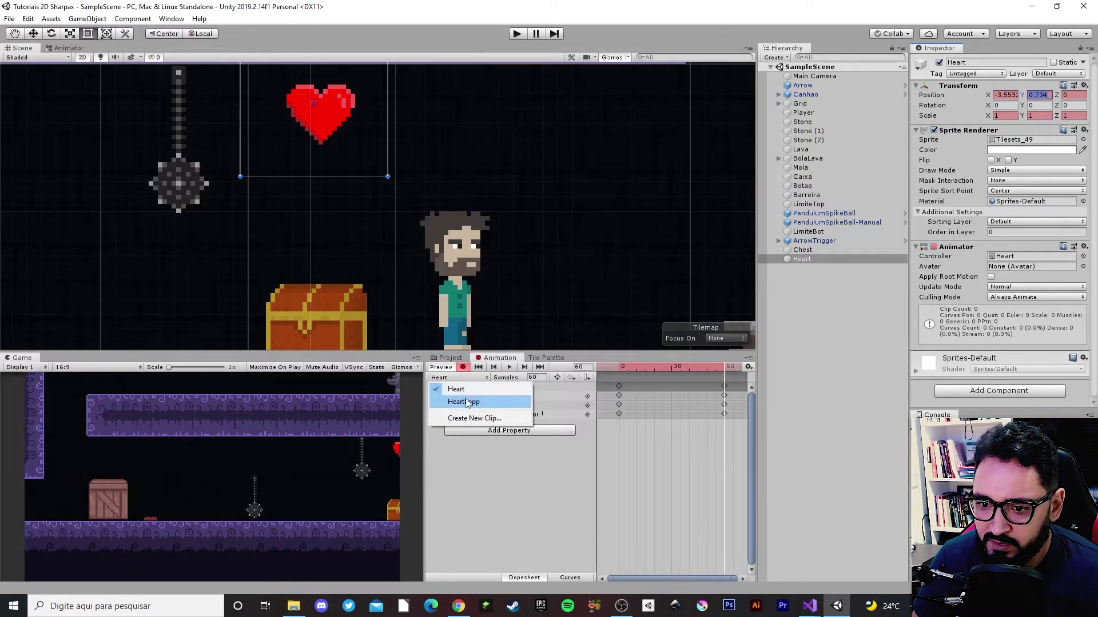
pyautogui.click(457, 398)
pyautogui.moveTo(623, 367); pyautogui.dragTo(609, 404)
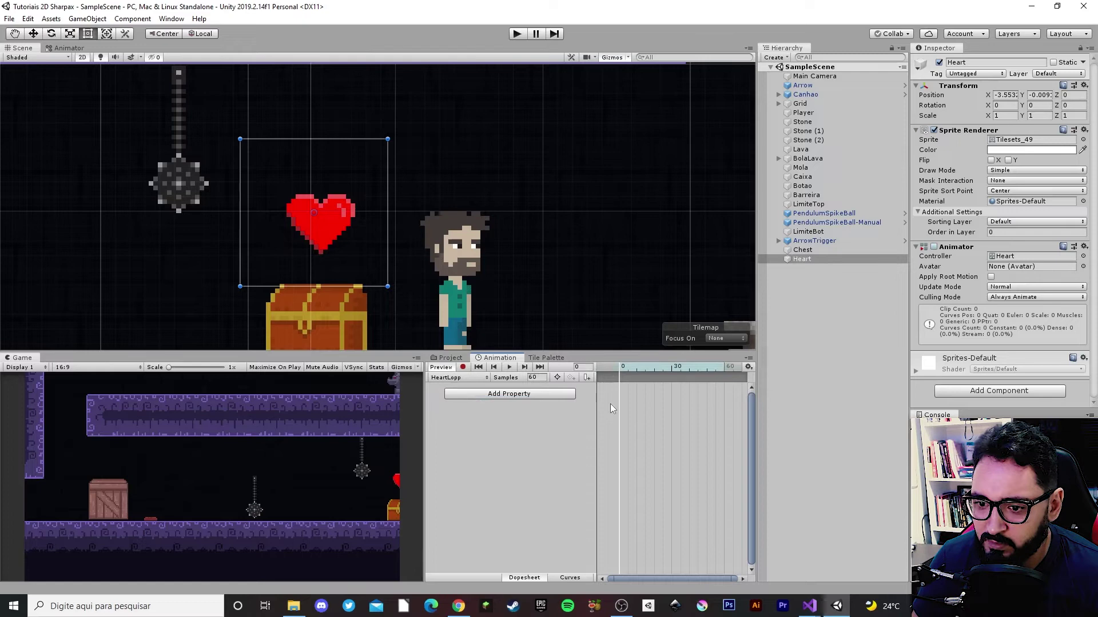
pyautogui.click(462, 367)
pyautogui.click(1037, 95)
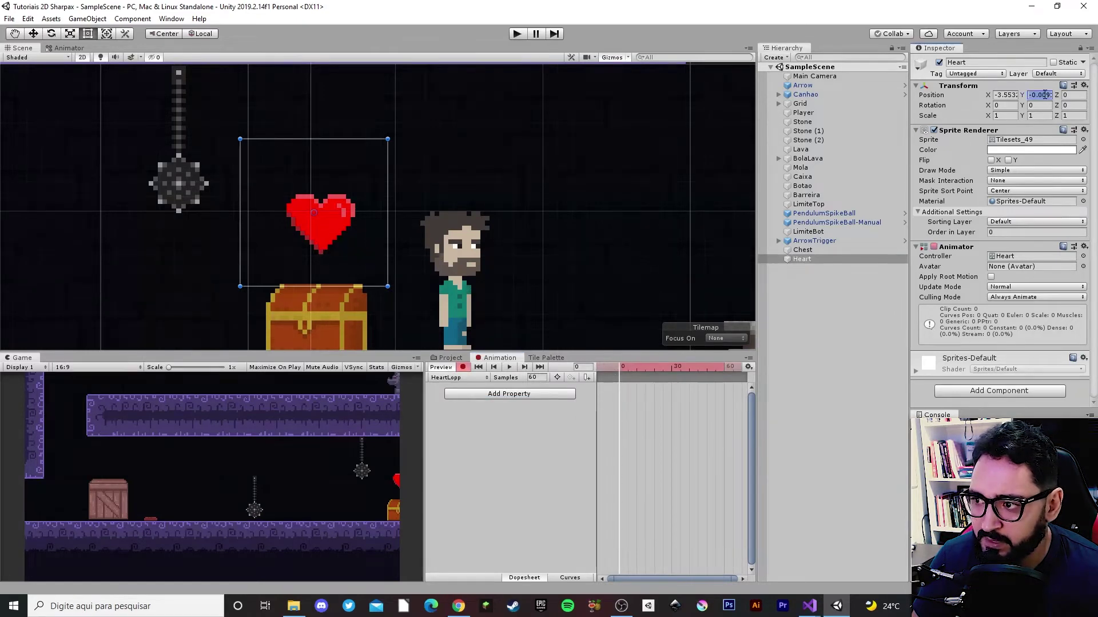
pyautogui.write('0.734')
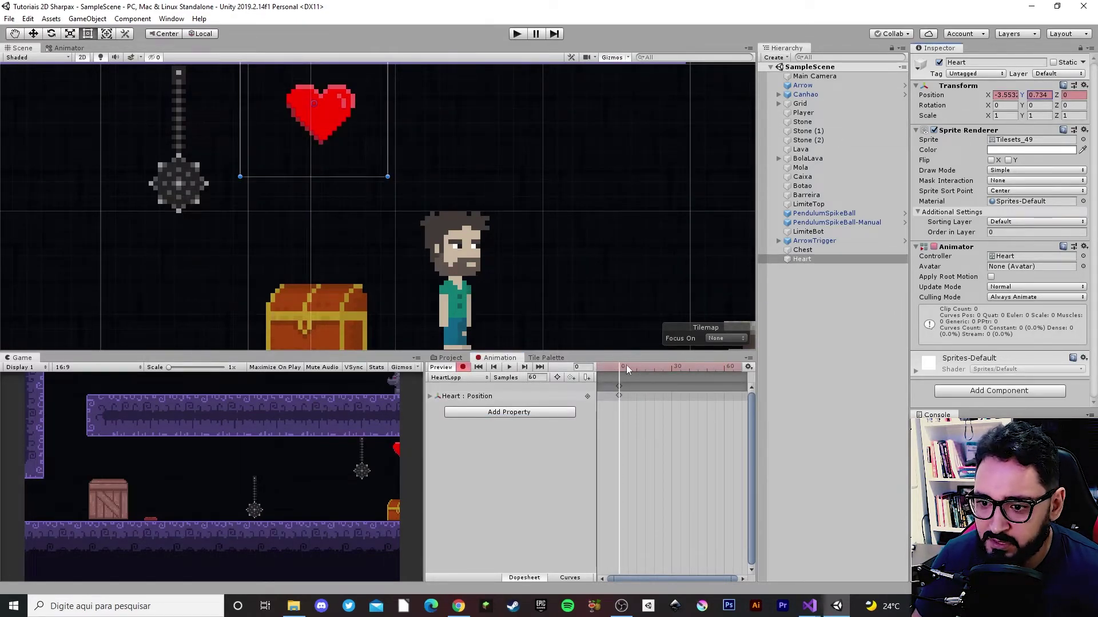
# Lower the heart to Y 0.637 at frame 30 and paste the starting keys at frame 60
pyautogui.moveTo(583, 189); pyautogui.dragTo(537, 208, button='middle')
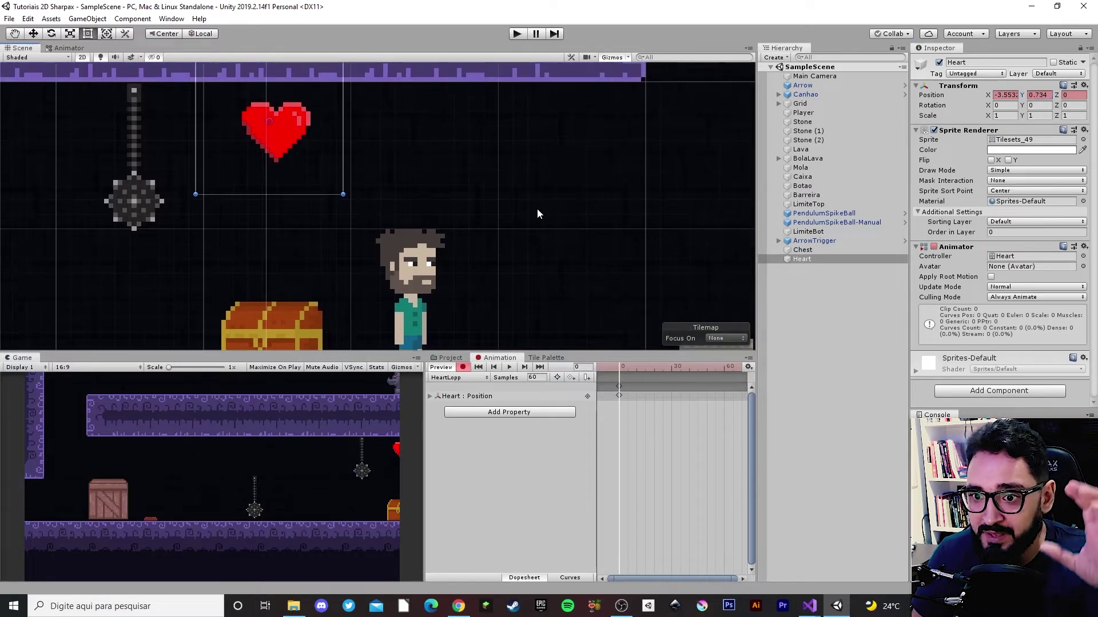
pyautogui.click(671, 366)
pyautogui.moveTo(268, 112); pyautogui.dragTo(288, 149)
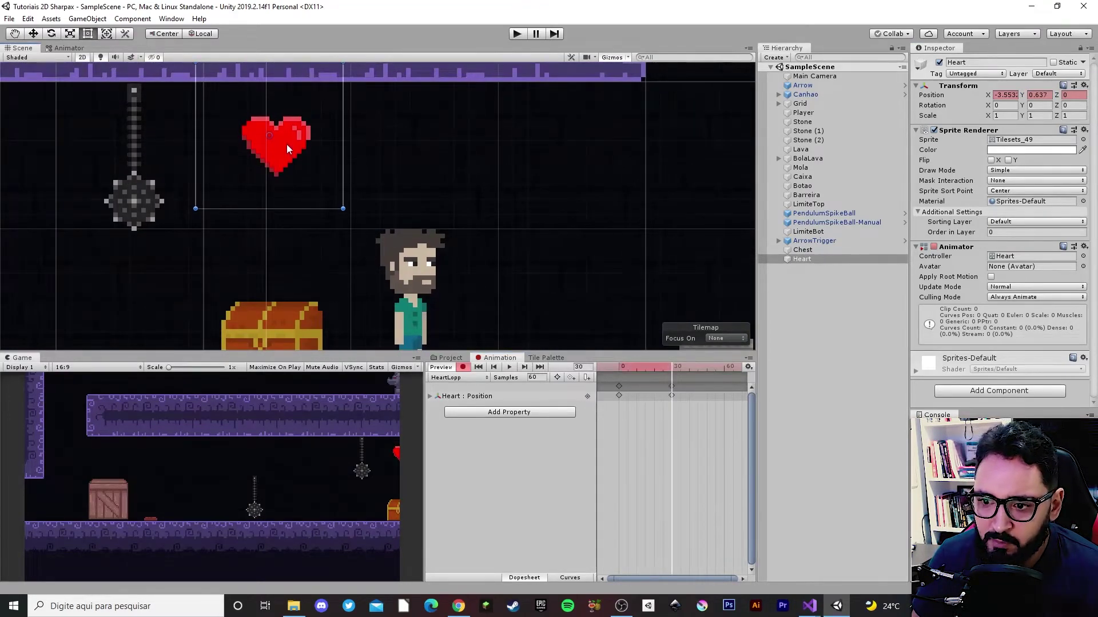
pyautogui.moveTo(646, 424); pyautogui.dragTo(598, 383)
pyautogui.click(729, 369)
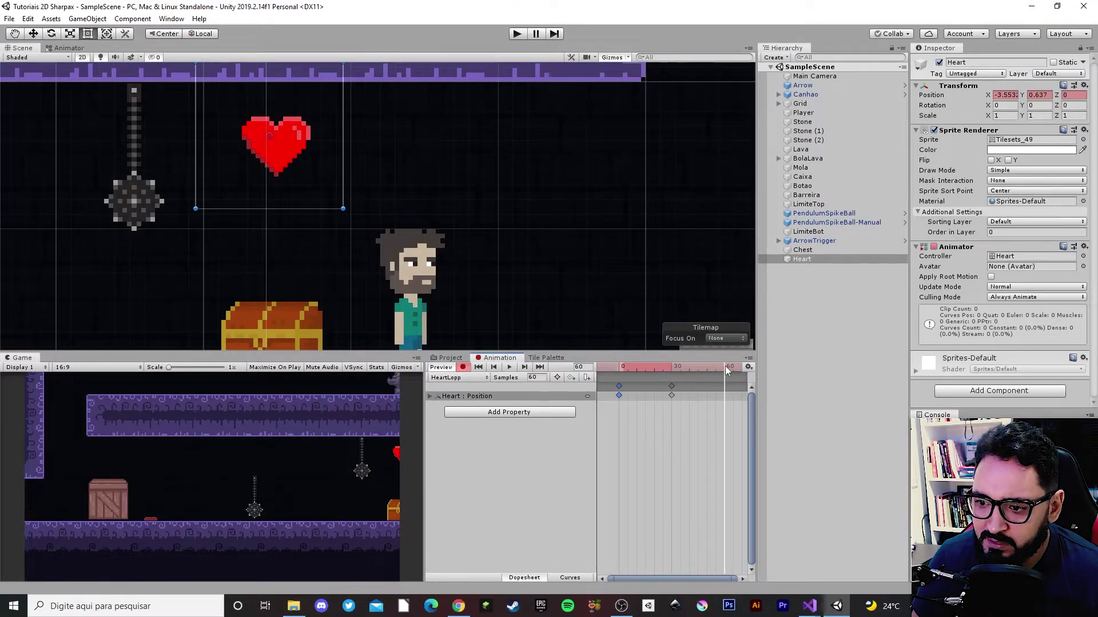
pyautogui.hotkey('ctrl', 'v')
# Preview the HeartLopp bobbing loop and stop recording
pyautogui.click(511, 368)
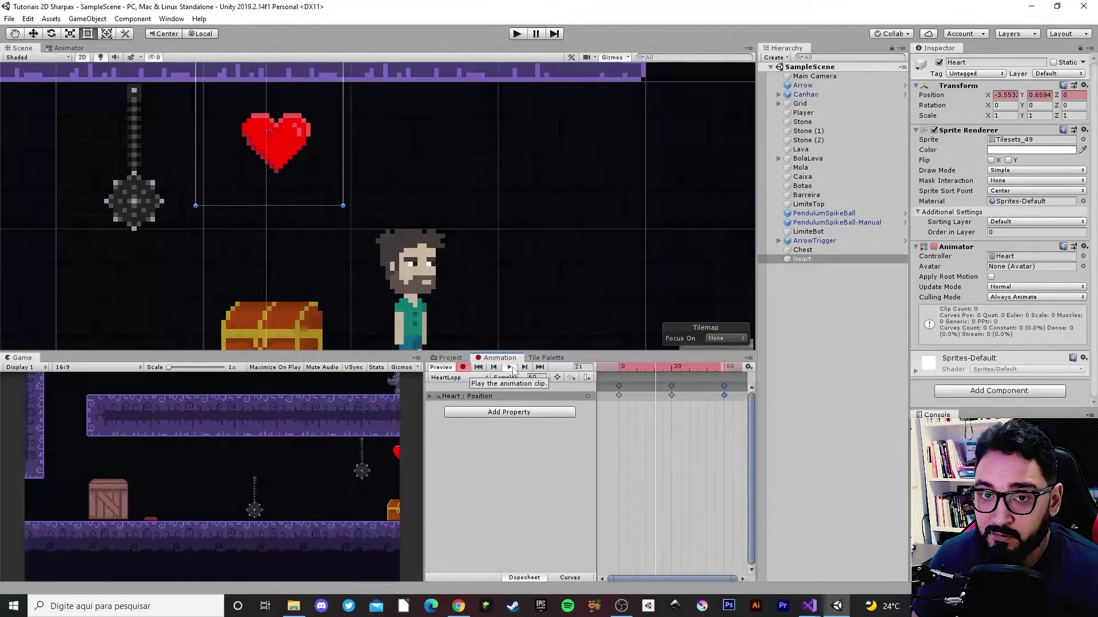
pyautogui.click(509, 368)
pyautogui.click(462, 368)
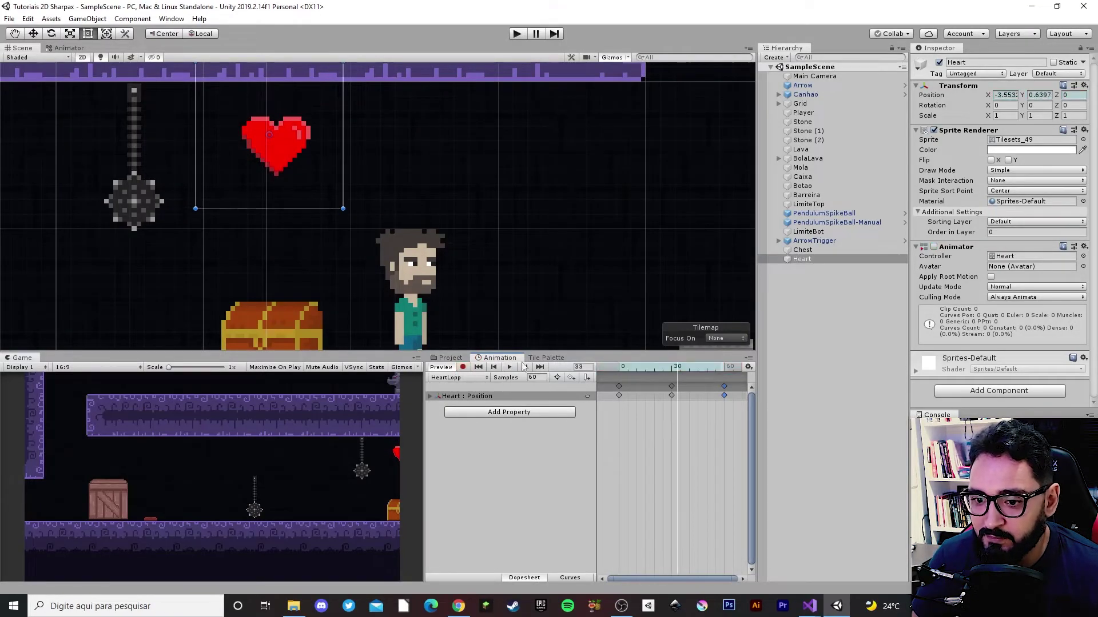
pyautogui.click(74, 48)
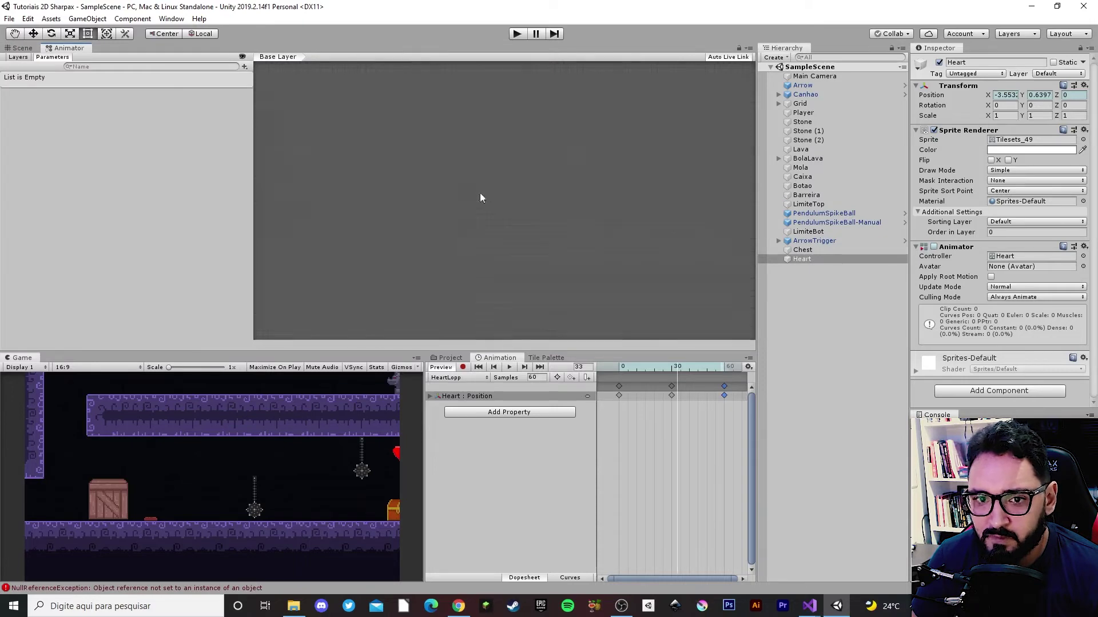
# Reselect the Heart object and change its Inspector property display mode
pyautogui.click(22, 48)
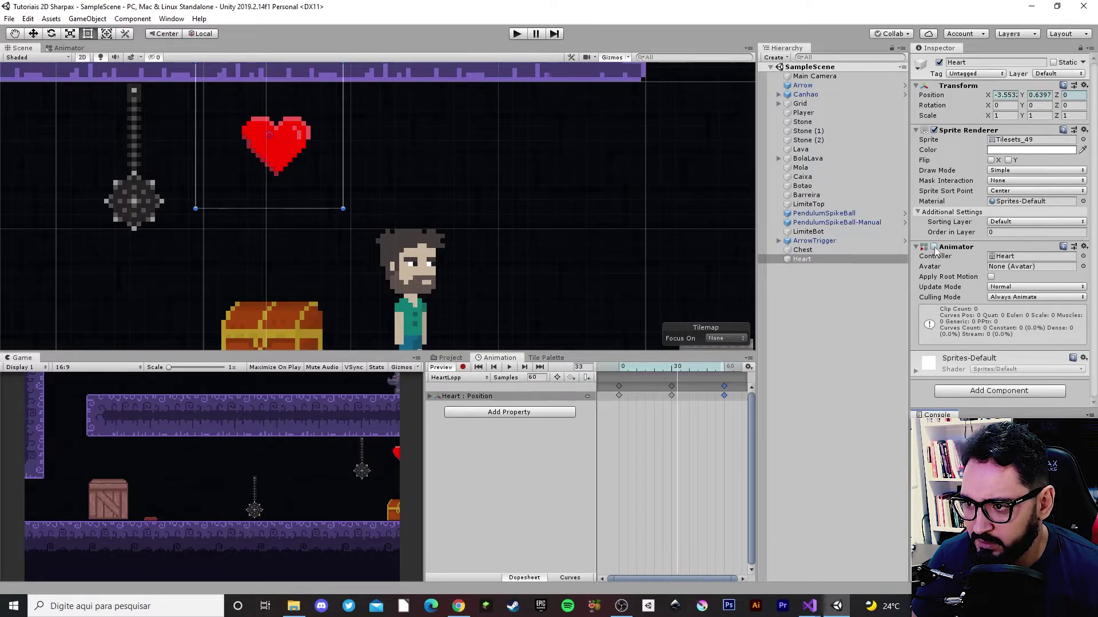
pyautogui.click(804, 259)
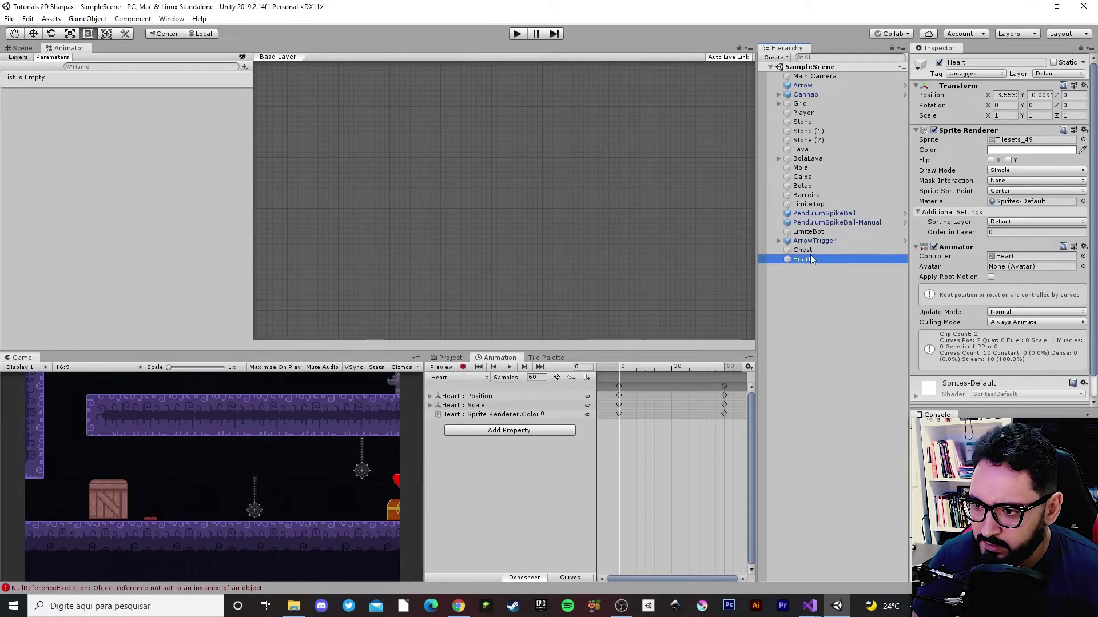
pyautogui.press('Up')
pyautogui.click(811, 258)
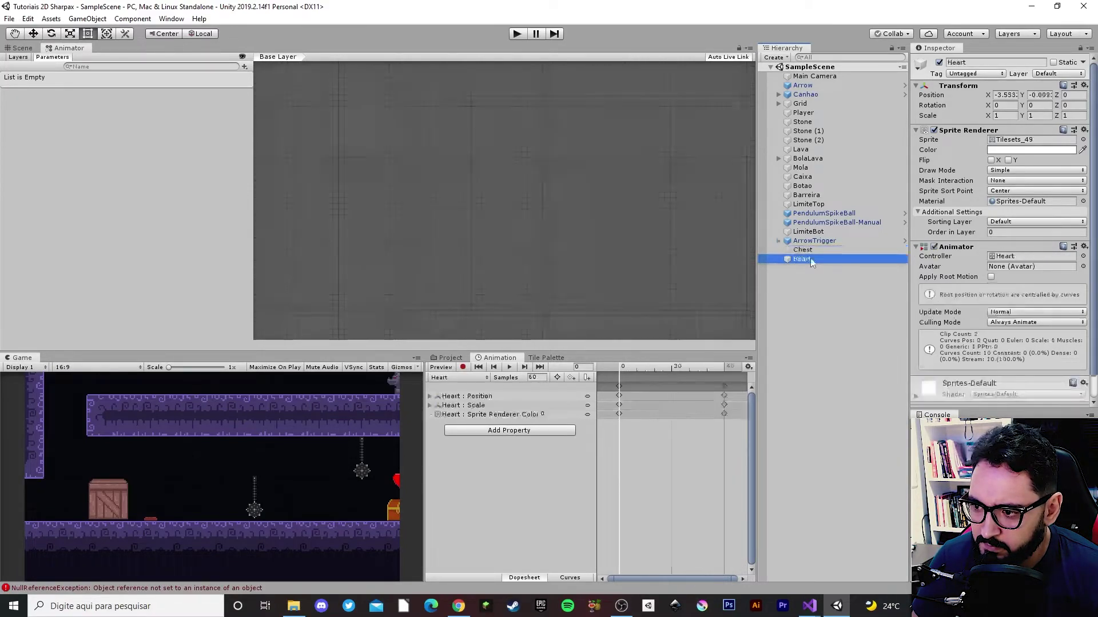
pyautogui.click(1090, 50)
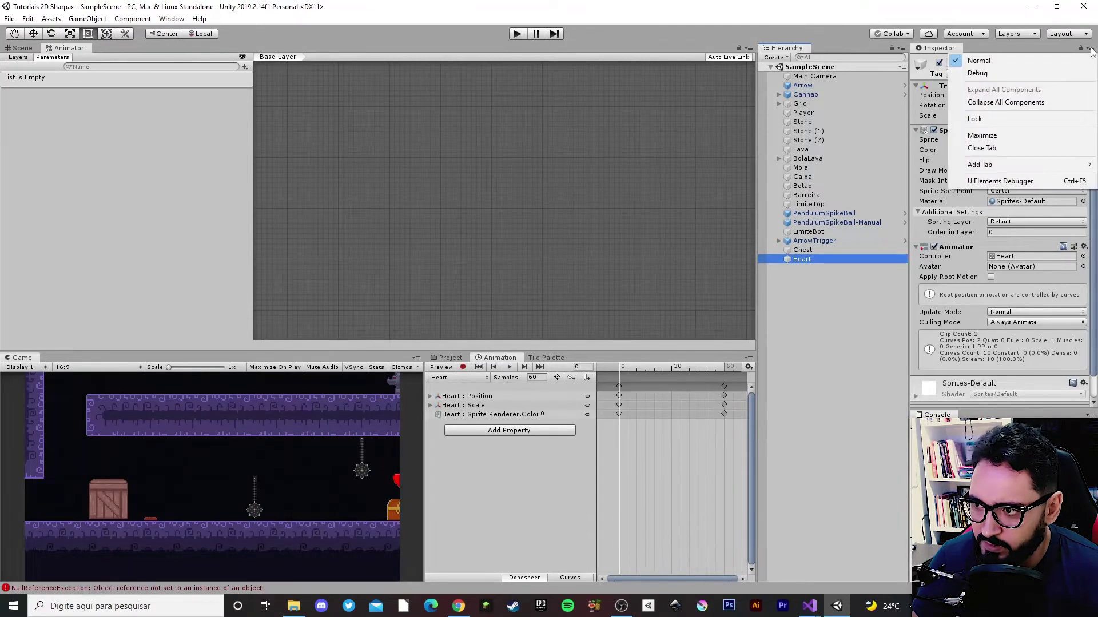
pyautogui.click(990, 74)
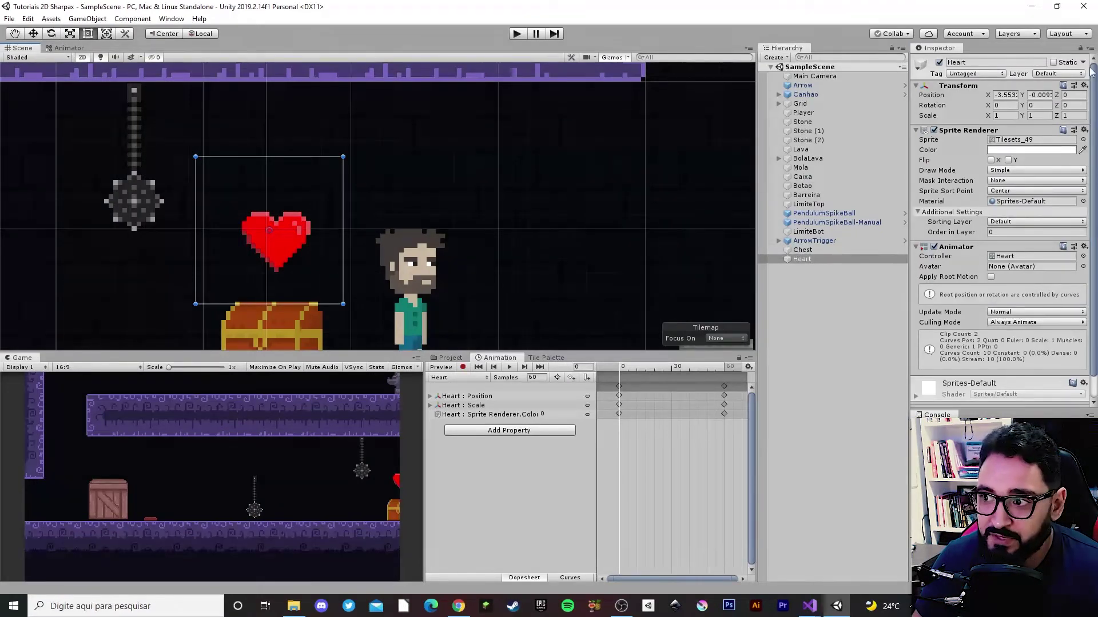
pyautogui.scroll(-2, 518, 236)
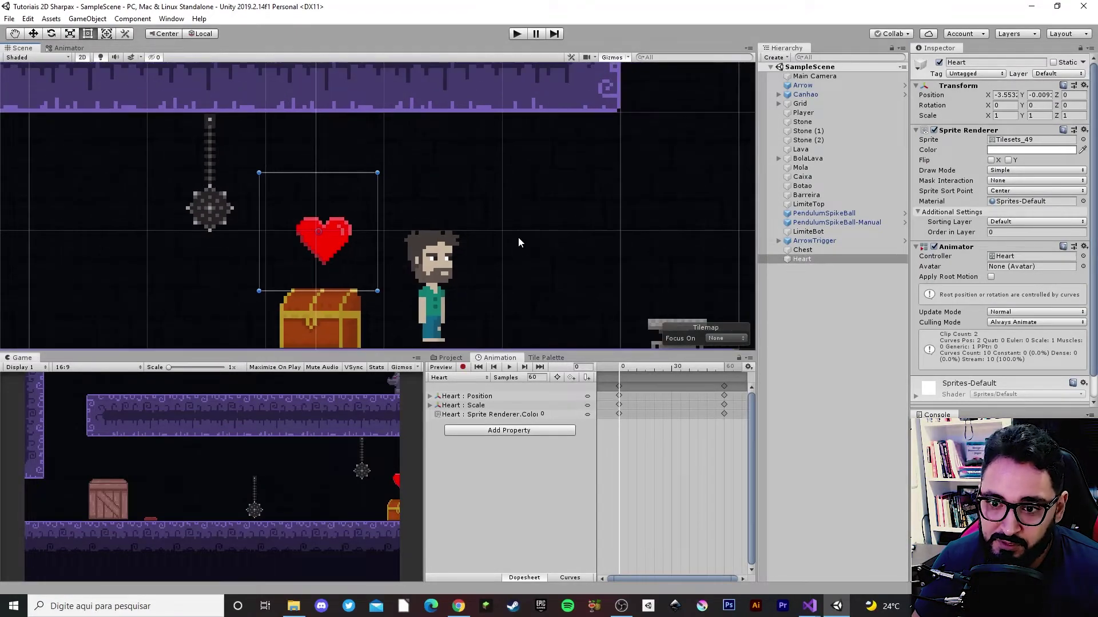
pyautogui.moveTo(565, 272); pyautogui.dragTo(591, 223, button='middle')
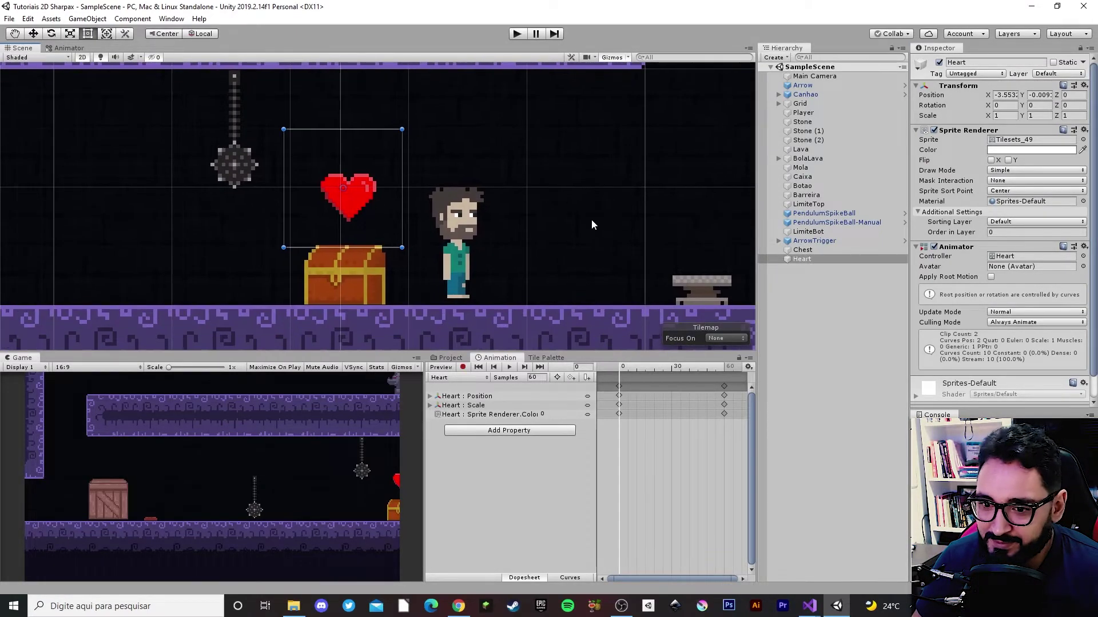
# In the Animator graph, place the Heart state next to Entry and move HeartLopp aside
pyautogui.click(66, 49)
pyautogui.click(22, 49)
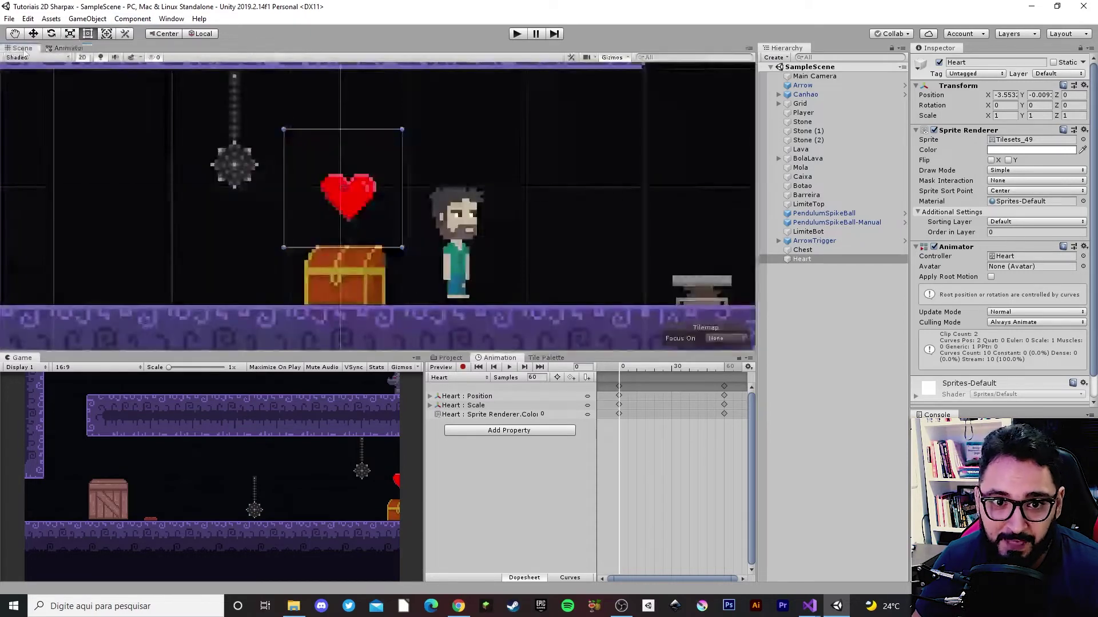
pyautogui.scroll(-1, 441, 213)
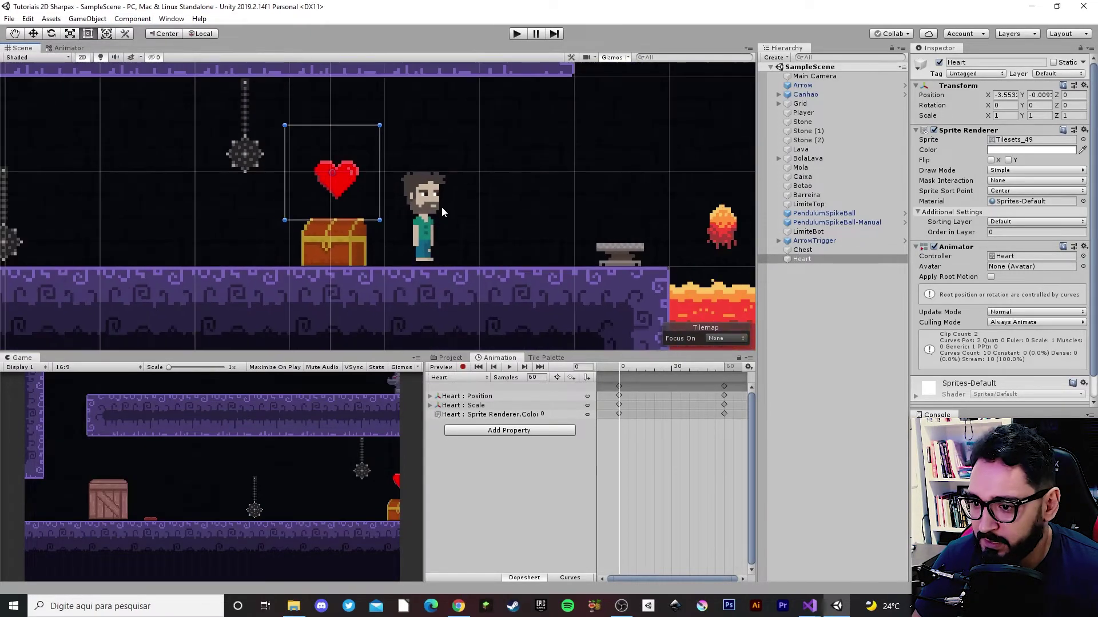
pyautogui.click(69, 49)
pyautogui.moveTo(400, 198); pyautogui.dragTo(550, 175)
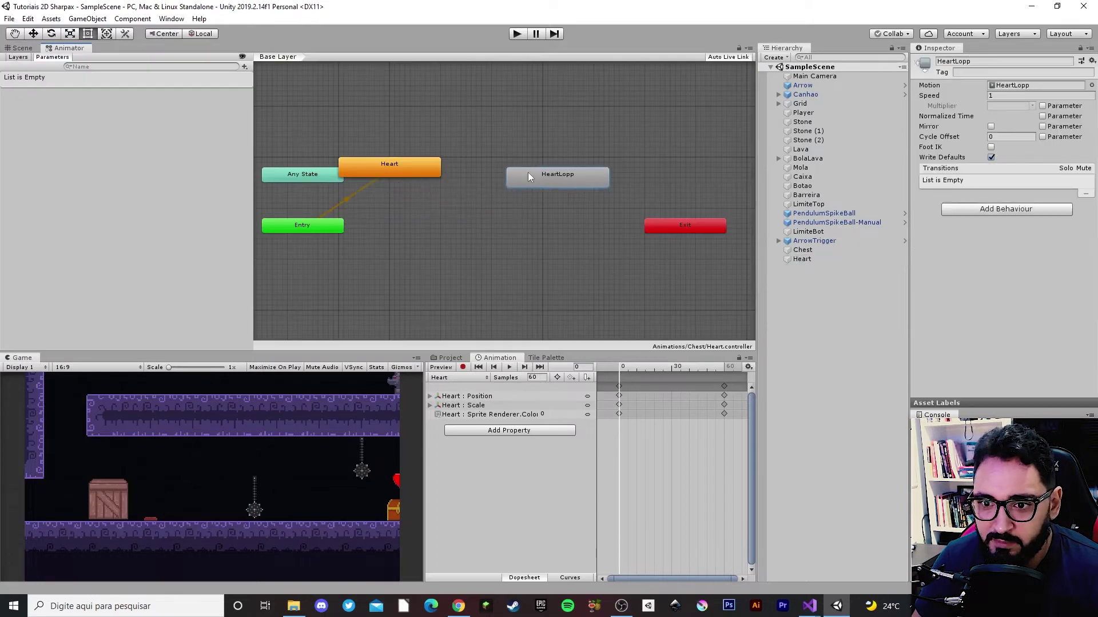
pyautogui.moveTo(396, 164); pyautogui.dragTo(432, 225)
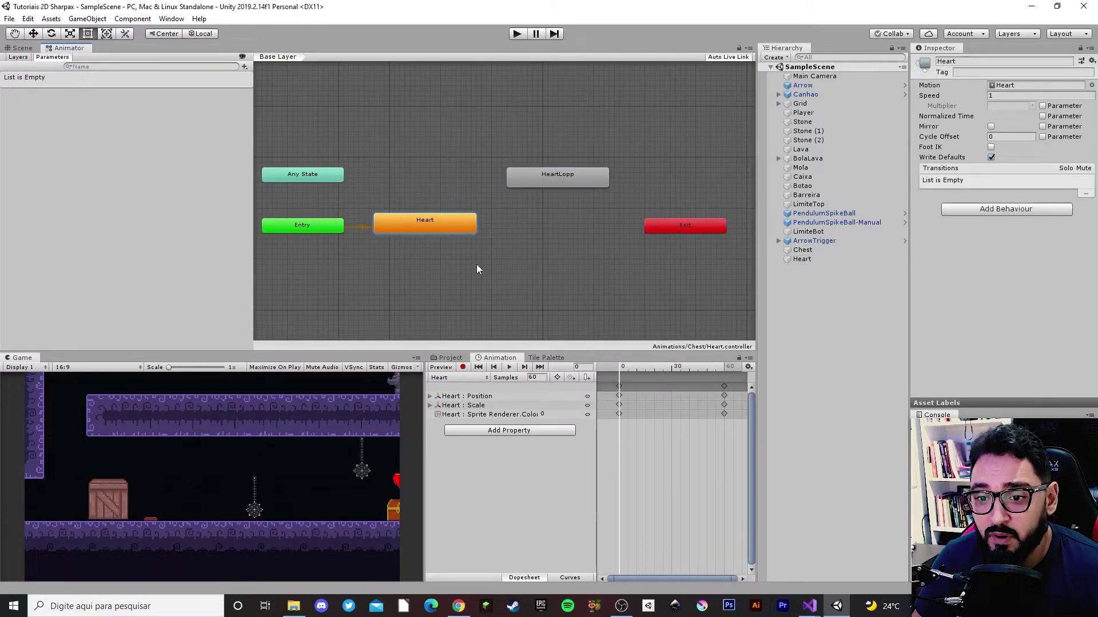
pyautogui.scroll(-3, 491, 257)
pyautogui.scroll(5, 514, 258)
pyautogui.scroll(-1, 482, 280)
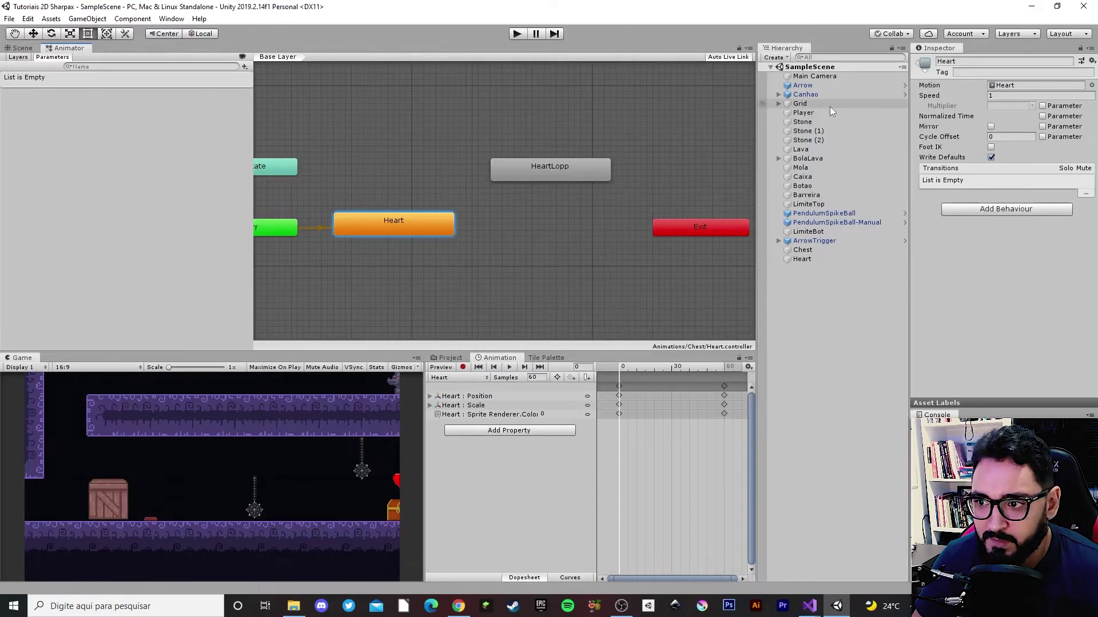
# Select the Main Camera and move it toward the chest
pyautogui.click(815, 77)
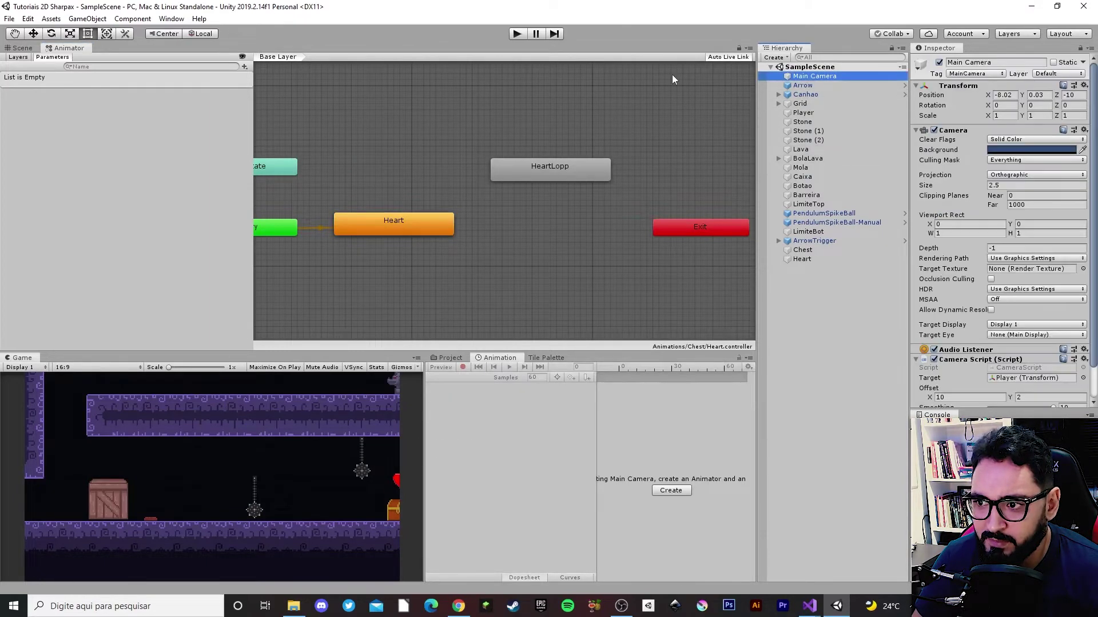
pyautogui.click(18, 48)
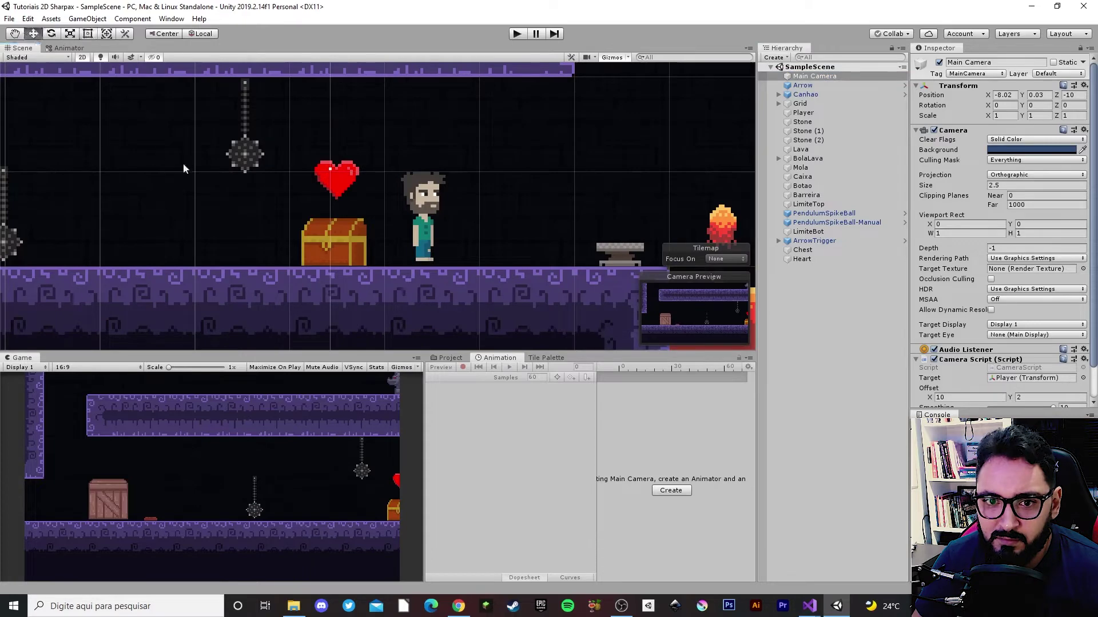
pyautogui.scroll(-3, 184, 169)
pyautogui.moveTo(91, 172)
pyautogui.mouseDown()
pyautogui.moveTo(252, 172)
pyautogui.moveTo(315, 194)
pyautogui.mouseUp()
pyautogui.click(80, 48)
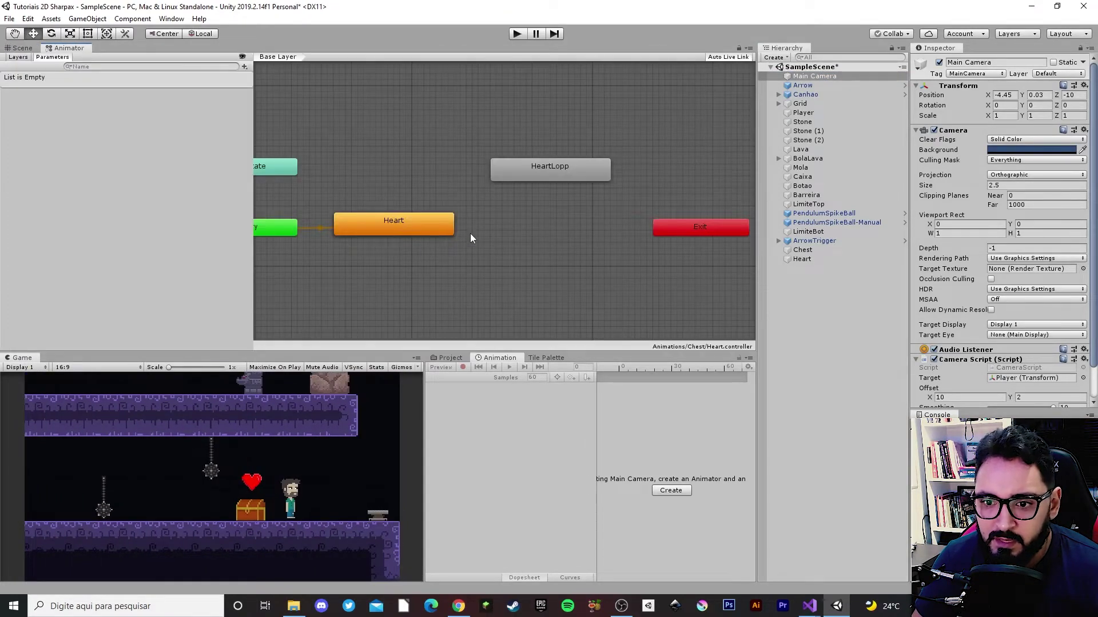
# Line HeartLopp up beside the Heart state and pan the graph to reveal Exit
pyautogui.moveTo(470, 234); pyautogui.dragTo(585, 232, button='middle')
pyautogui.click(536, 222)
pyautogui.click(434, 225)
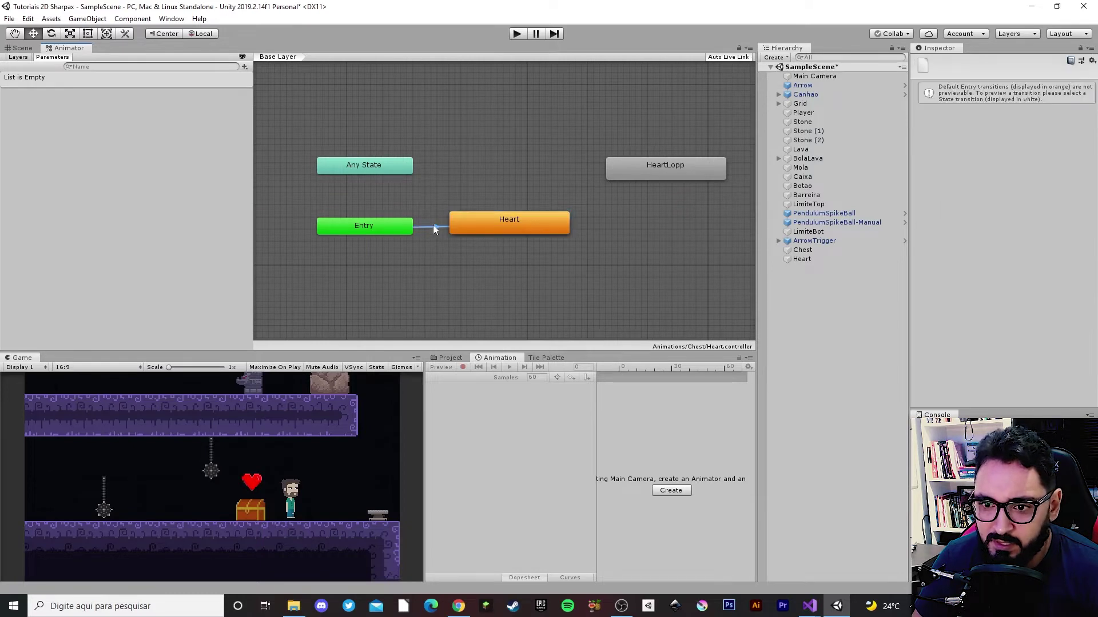
pyautogui.click(457, 225)
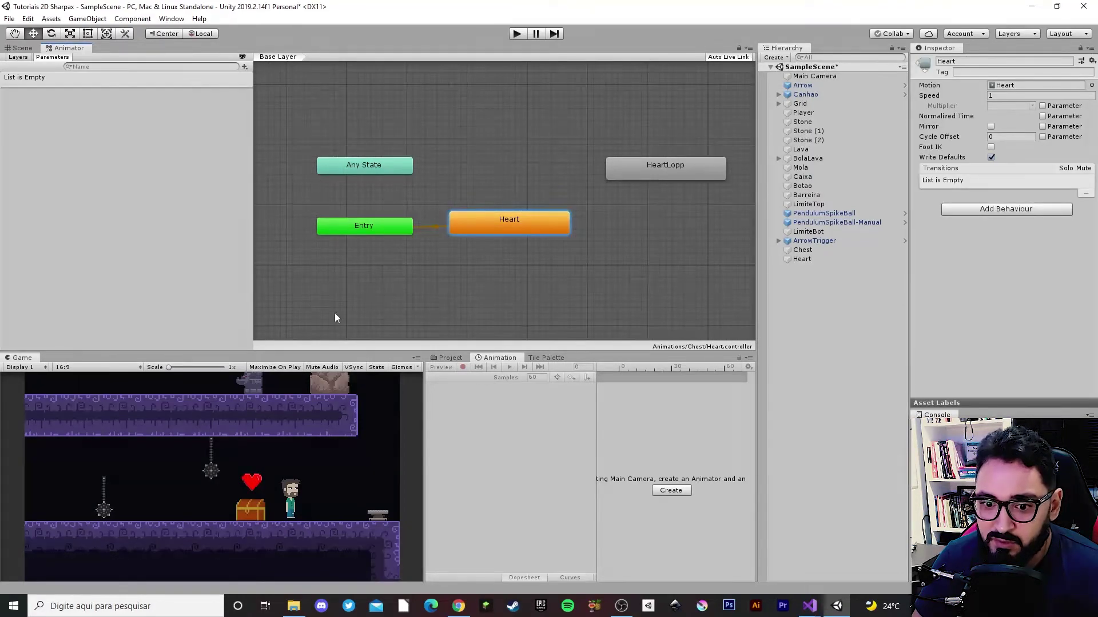
pyautogui.moveTo(653, 170); pyautogui.dragTo(660, 222)
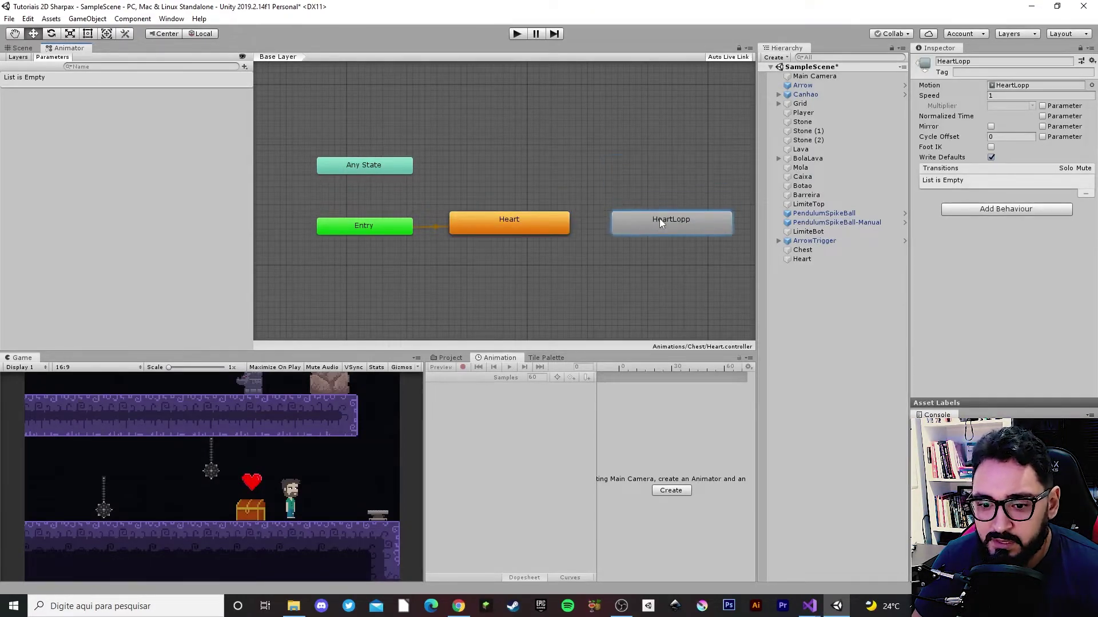
pyautogui.click(658, 245)
pyautogui.moveTo(629, 255); pyautogui.dragTo(454, 273, button='middle')
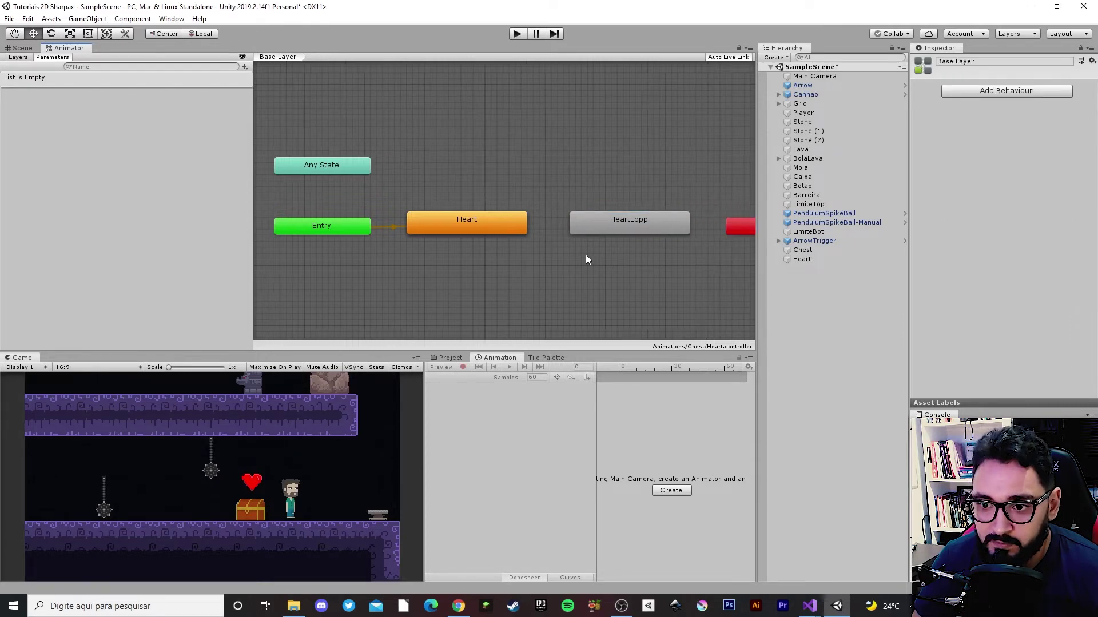
# Make a transition from the Heart state to HeartLopp
pyautogui.rightClick(432, 224)
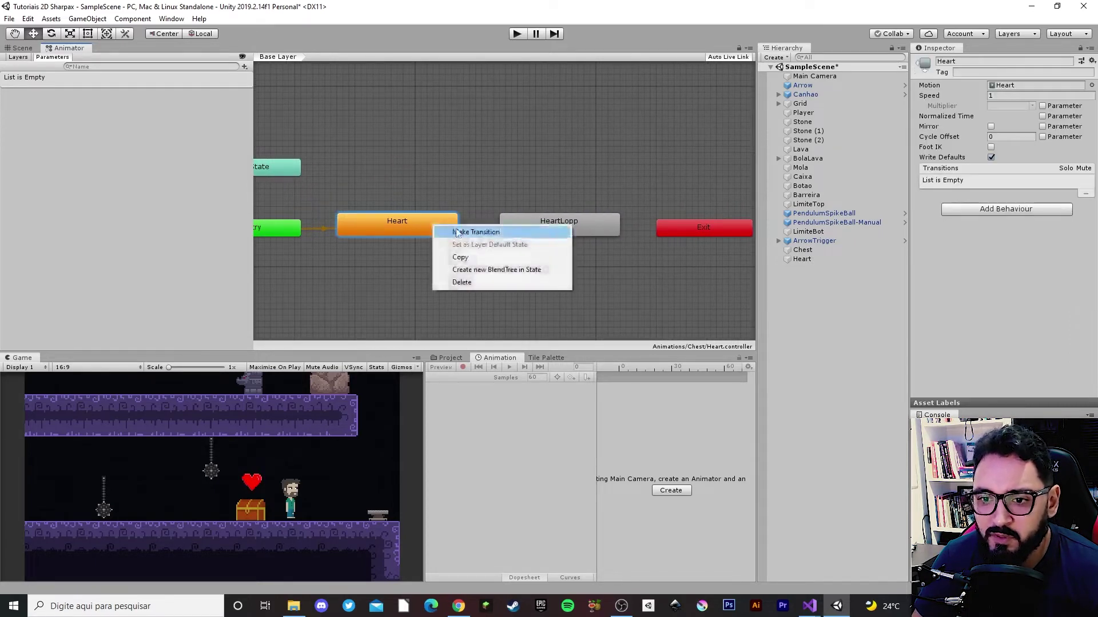
pyautogui.click(452, 235)
pyautogui.click(541, 221)
pyautogui.moveTo(543, 234); pyautogui.dragTo(557, 230)
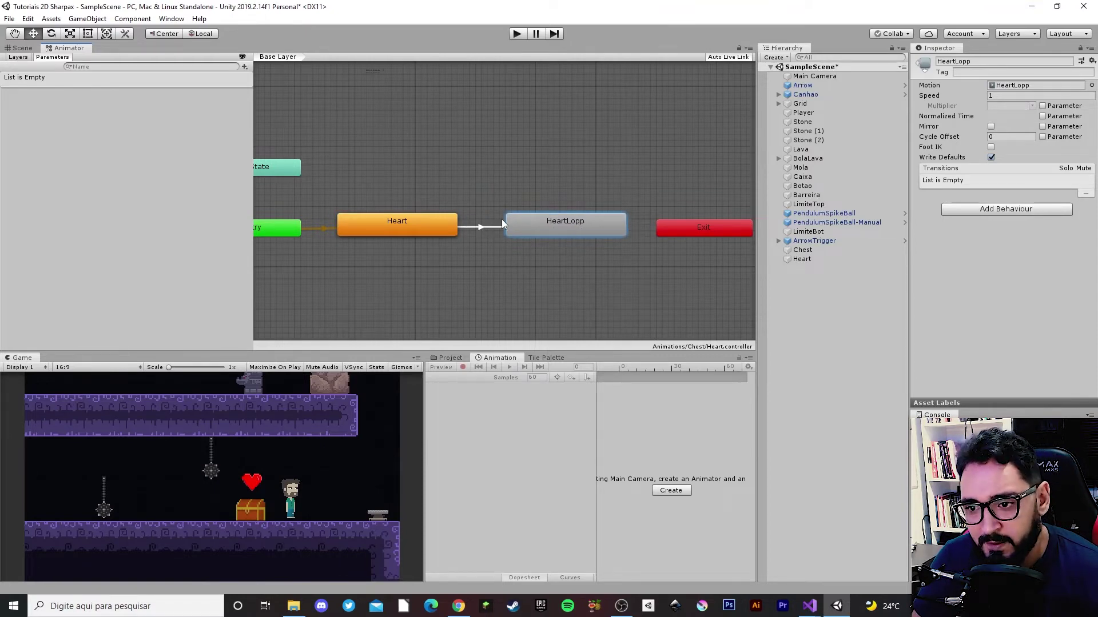
# Set the transition's Transition Duration and Exit Time both to 0
pyautogui.click(465, 228)
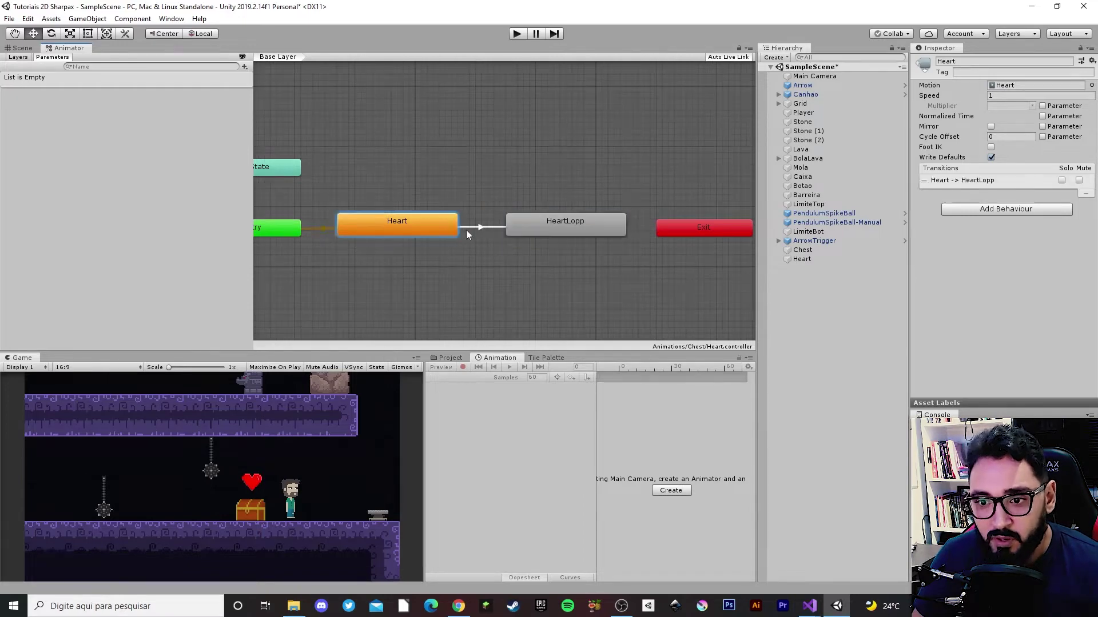
pyautogui.click(931, 161)
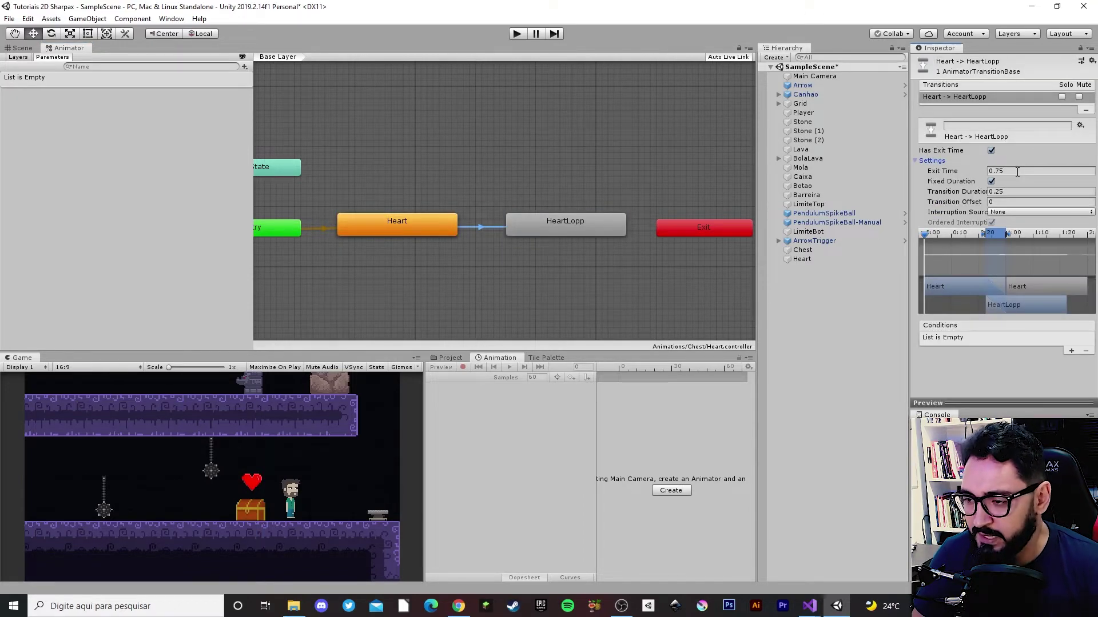
pyautogui.click(1006, 192)
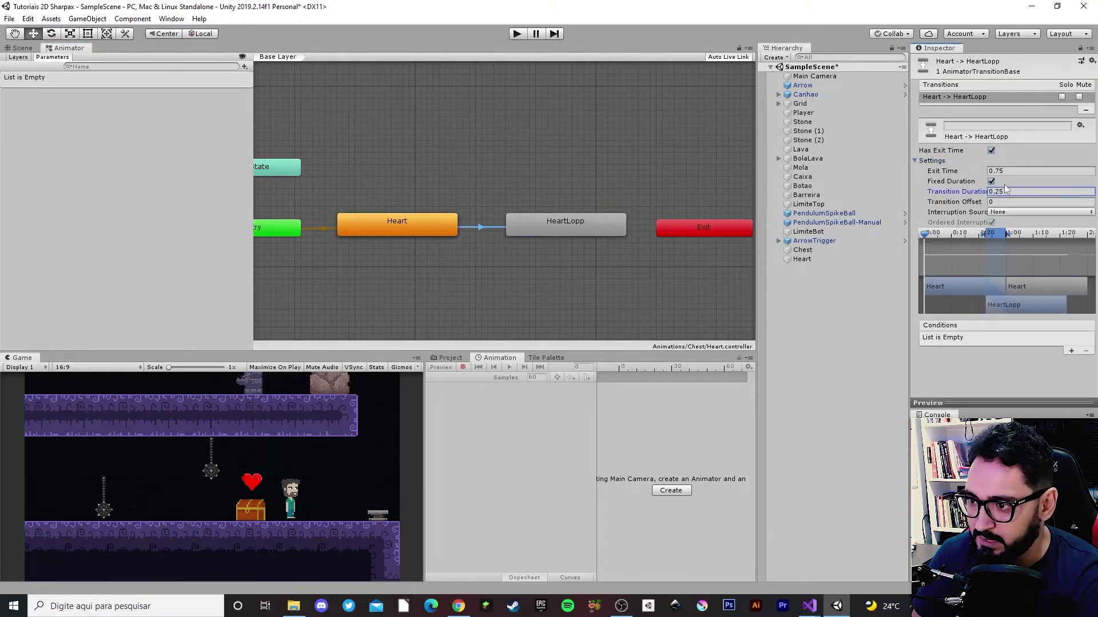
pyautogui.write('0')
pyautogui.click(993, 172)
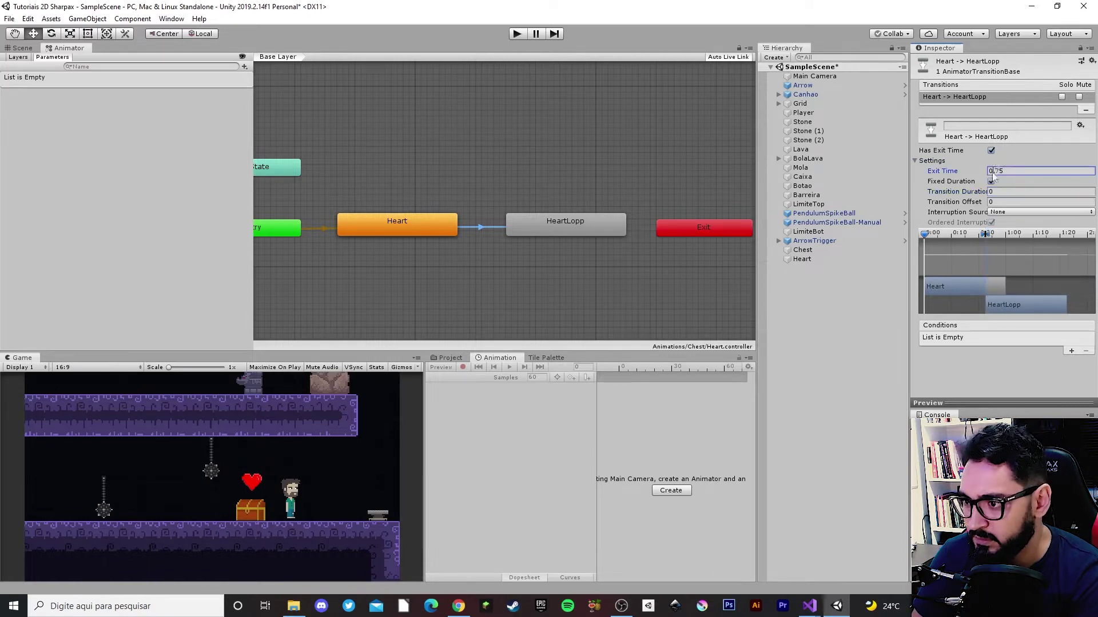
pyautogui.write('0')
# Toggle Fixed Duration and Has Exit Time off and back on, leaving both checked
pyautogui.click(990, 181)
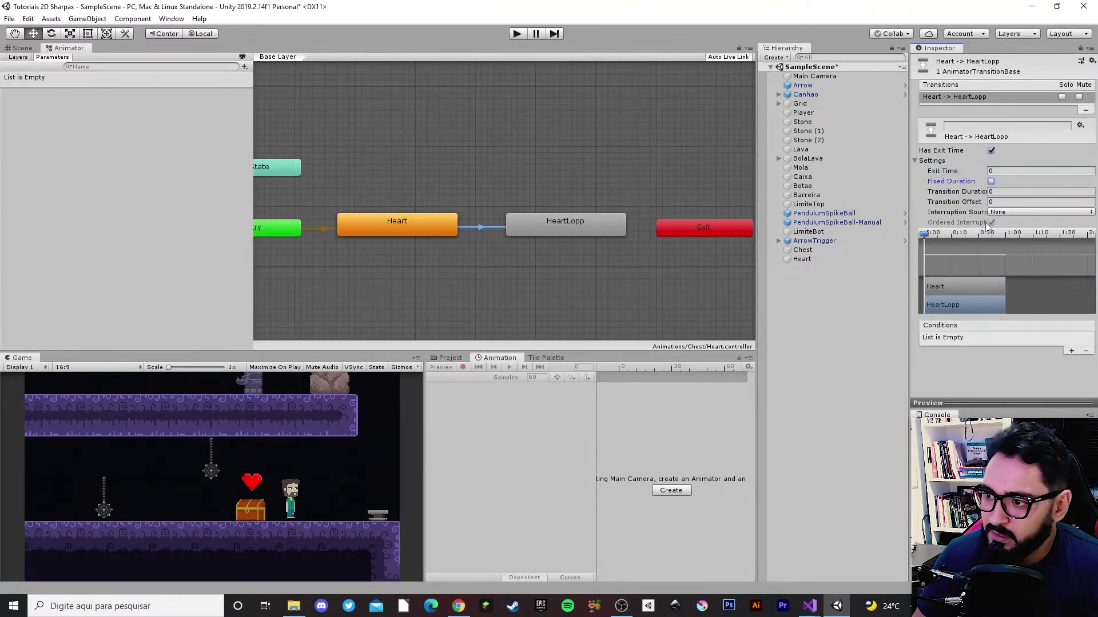
pyautogui.click(991, 181)
pyautogui.click(991, 151)
pyautogui.moveTo(494, 180); pyautogui.dragTo(523, 173, button='middle')
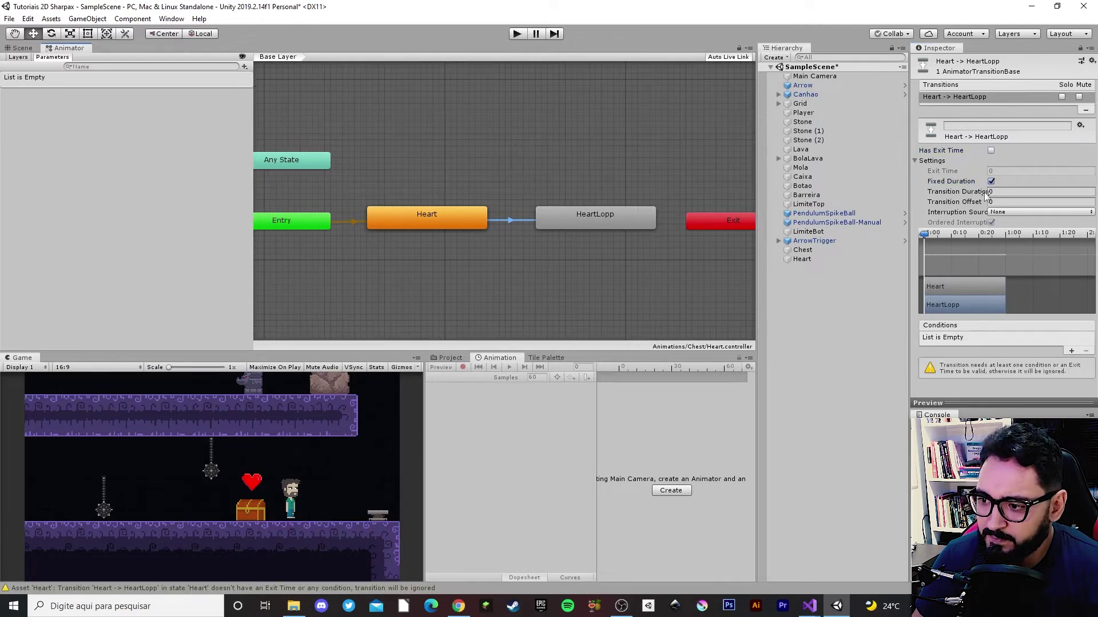
pyautogui.click(991, 150)
pyautogui.moveTo(526, 212); pyautogui.dragTo(544, 200, button='middle')
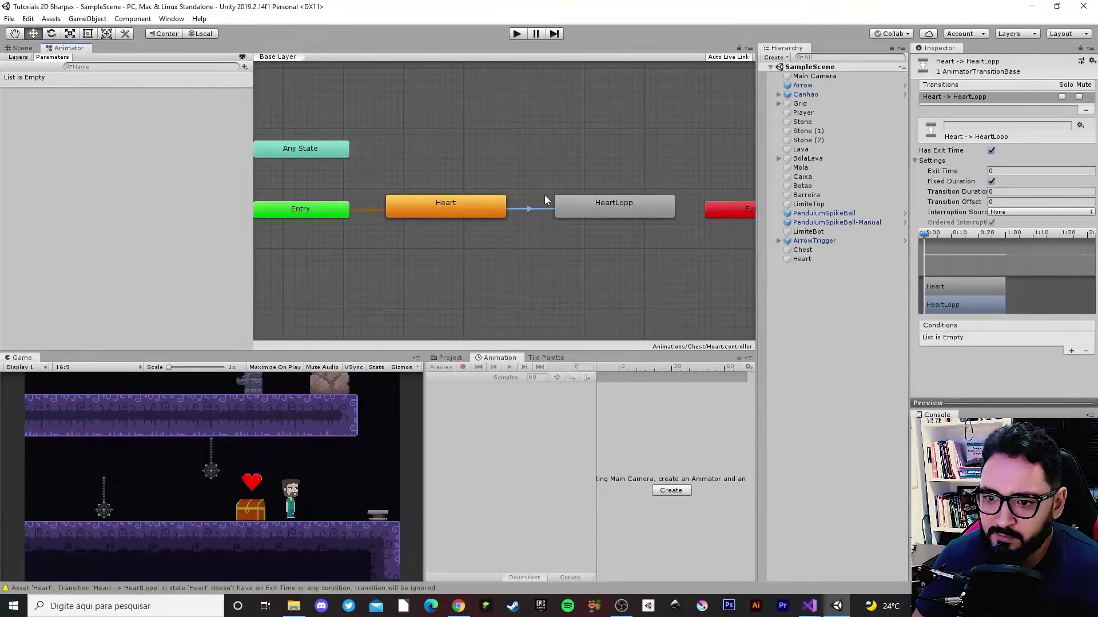
pyautogui.scroll(-2, 427, 281)
pyautogui.scroll(-1, 386, 309)
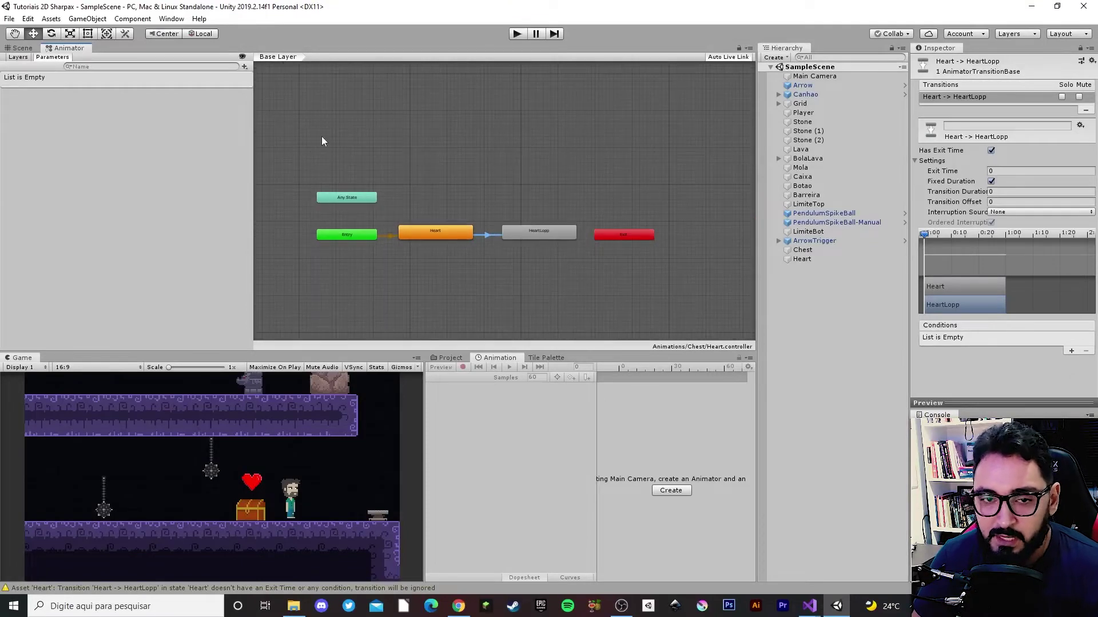
pyautogui.click(21, 50)
# Play the game to test the heart popping above the chest, then stop
pyautogui.scroll(-2, 298, 195)
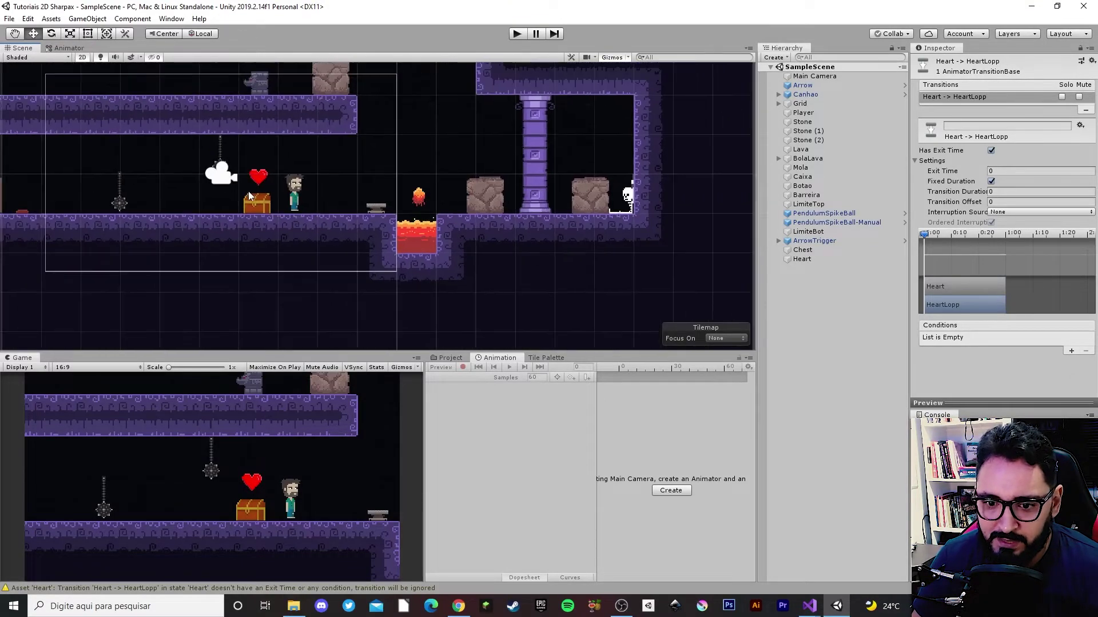
pyautogui.scroll(1, 268, 207)
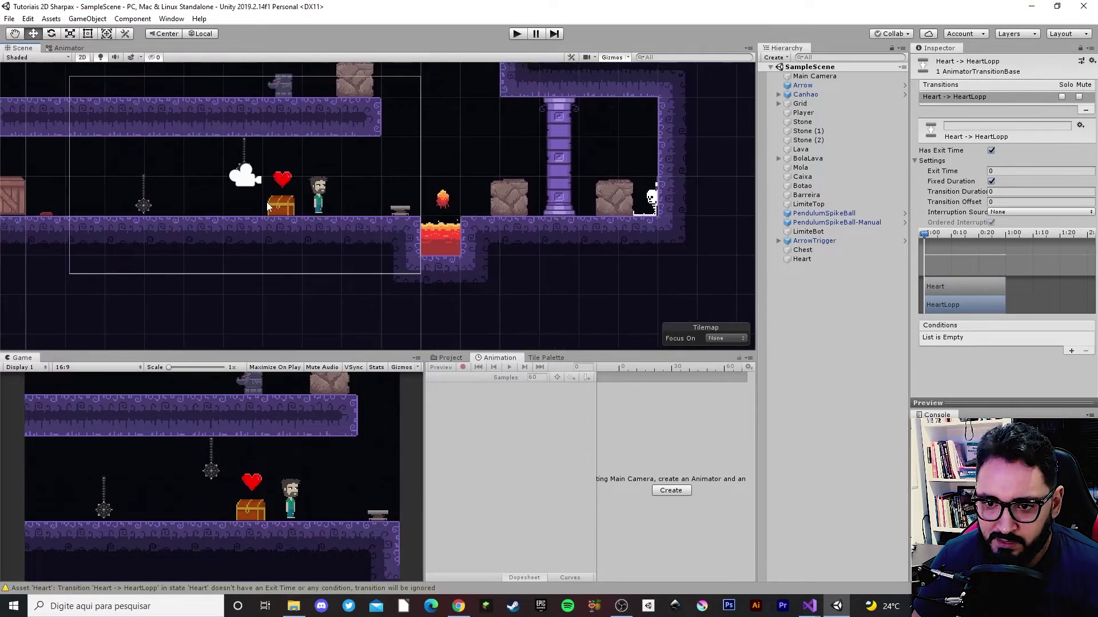
pyautogui.click(516, 35)
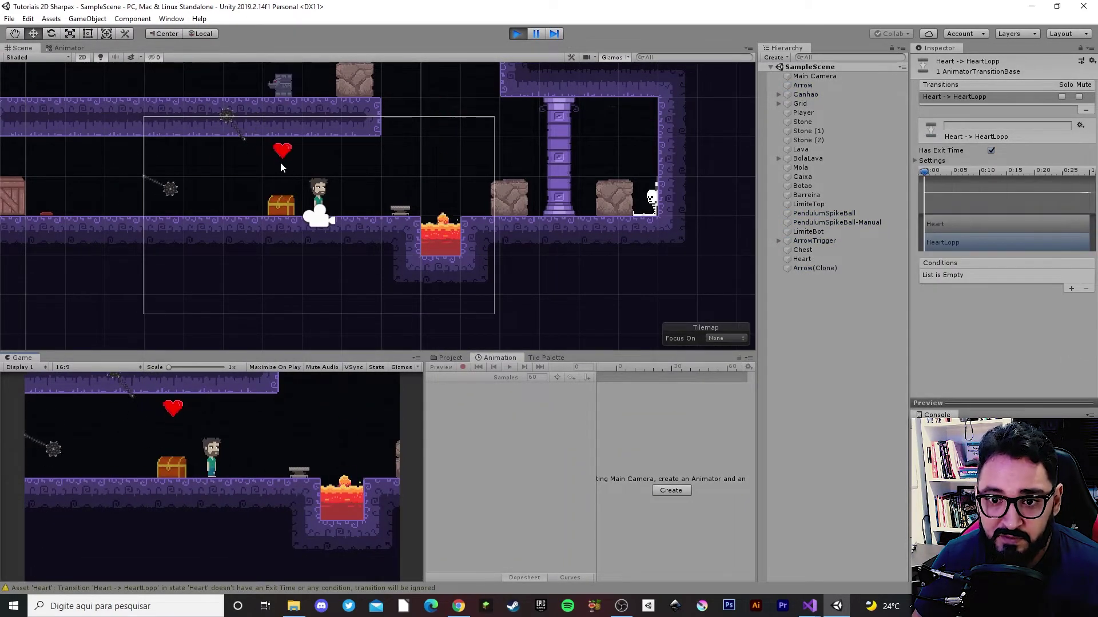
pyautogui.scroll(2, 293, 138)
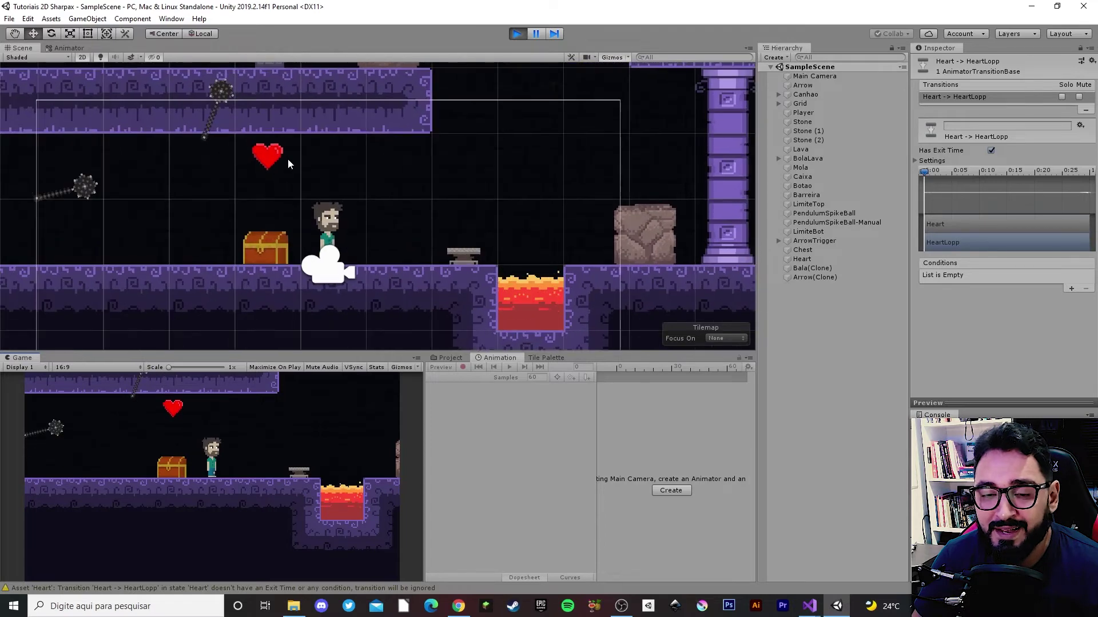
pyautogui.hotkey('ctrl', 'p')
# Select the HeartLopp state in the Animator graph and run the game to watch it
pyautogui.click(69, 48)
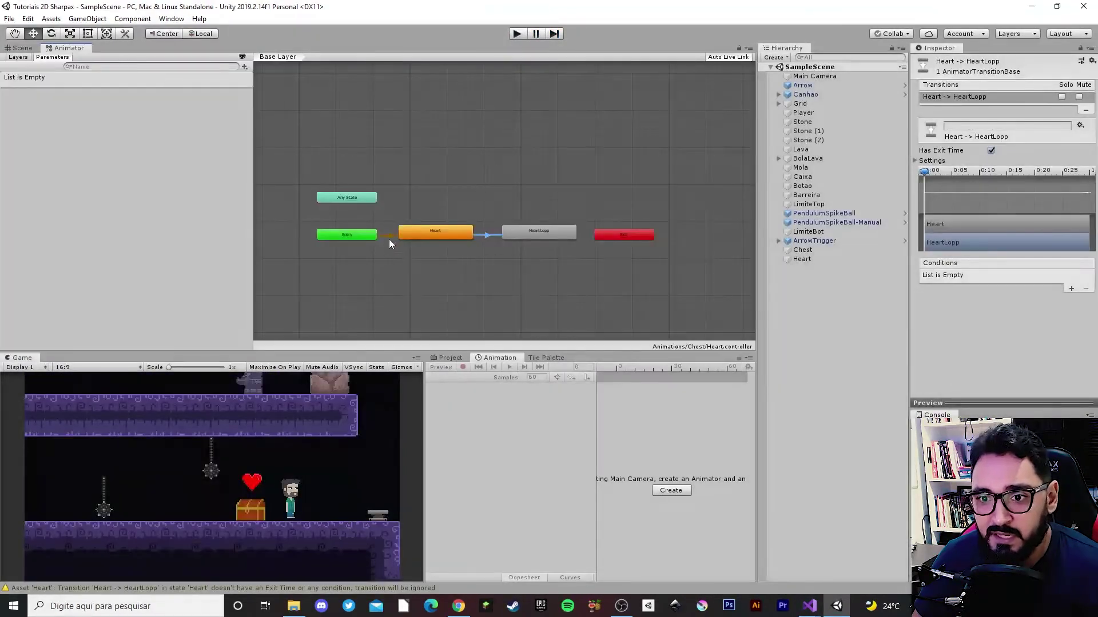
pyautogui.scroll(3, 389, 239)
pyautogui.scroll(2, 482, 255)
pyautogui.scroll(-2, 403, 218)
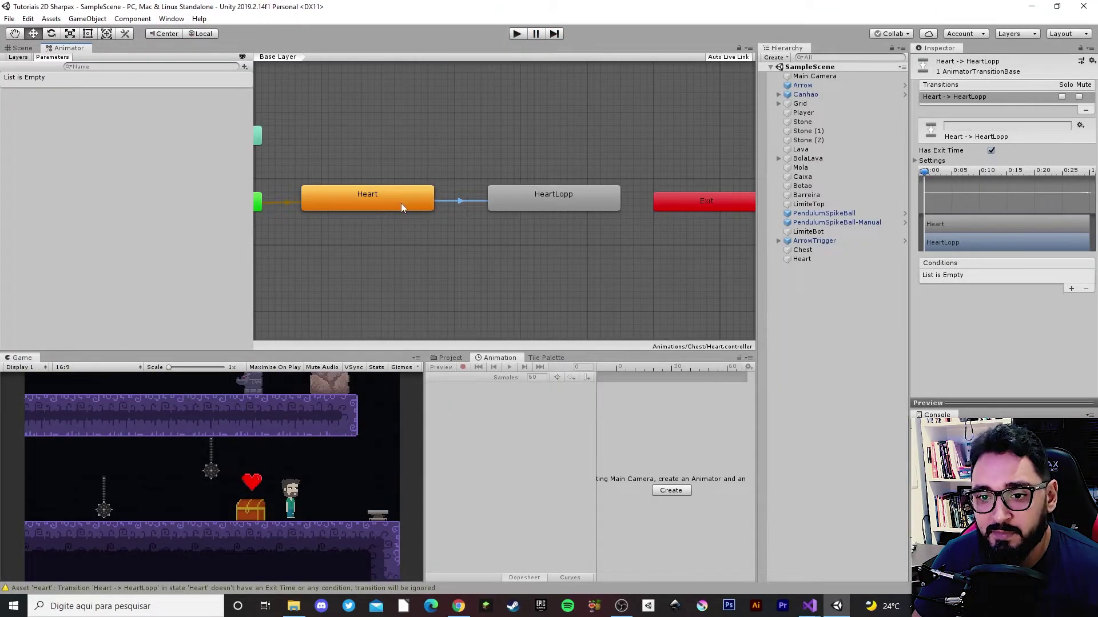
pyautogui.moveTo(285, 159); pyautogui.dragTo(457, 239)
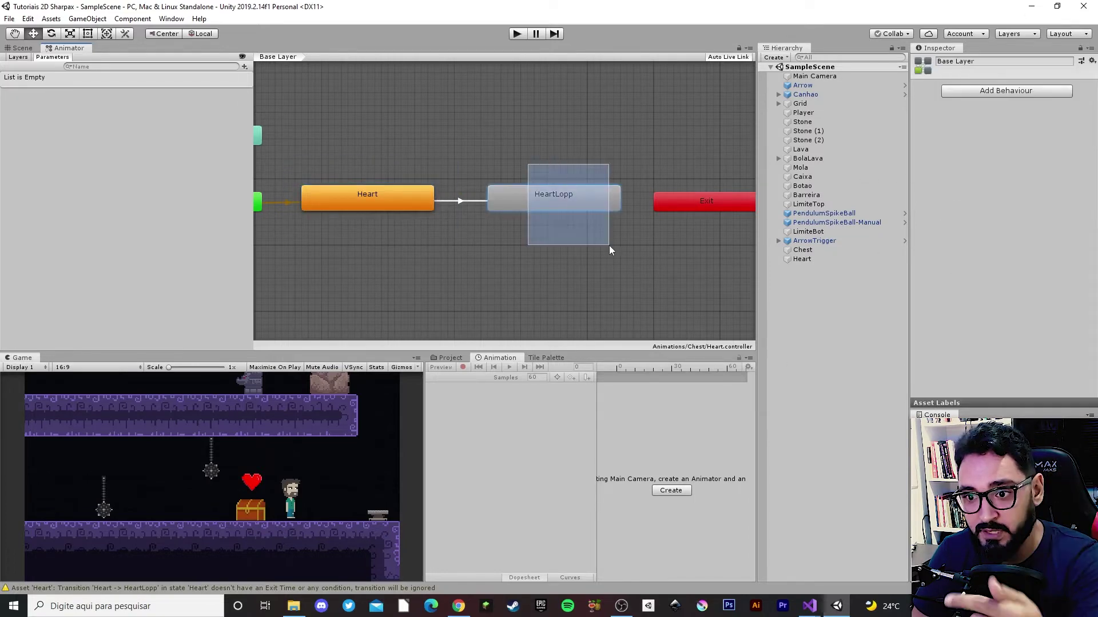
pyautogui.moveTo(527, 163); pyautogui.dragTo(609, 245)
pyautogui.click(518, 36)
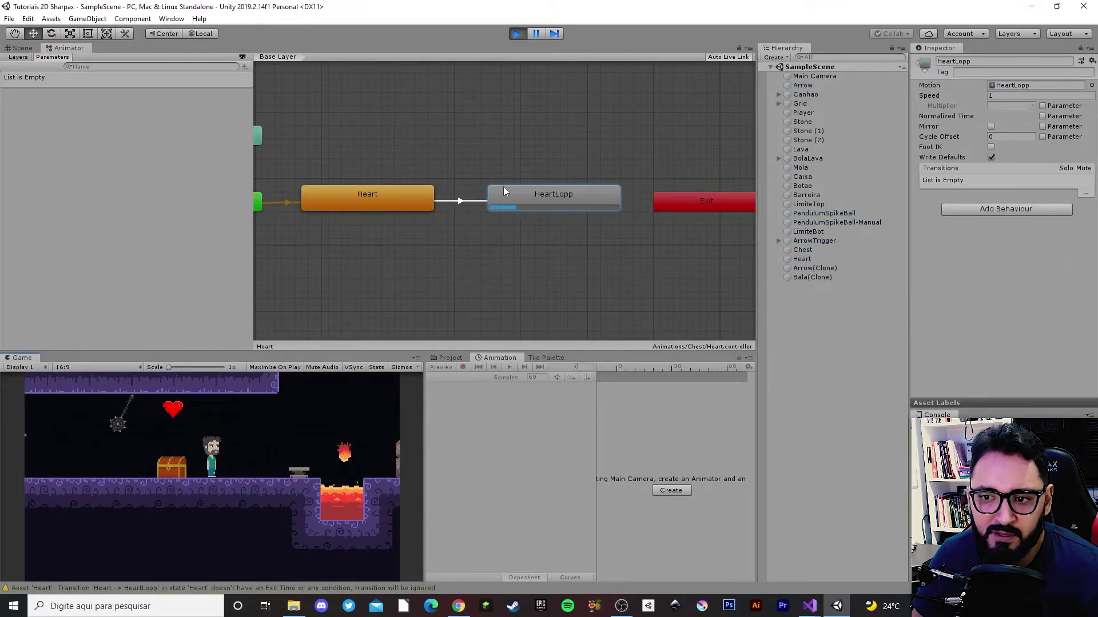
# Cancel a stray transition from HeartLopp and run one more play test
pyautogui.rightClick(616, 206)
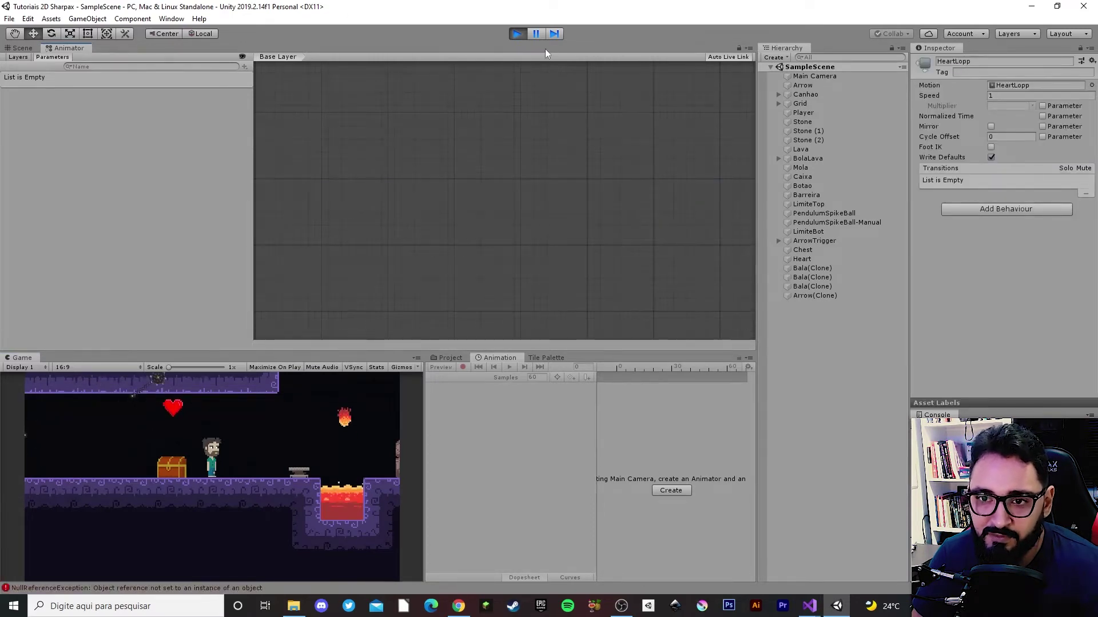
pyautogui.click(527, 33)
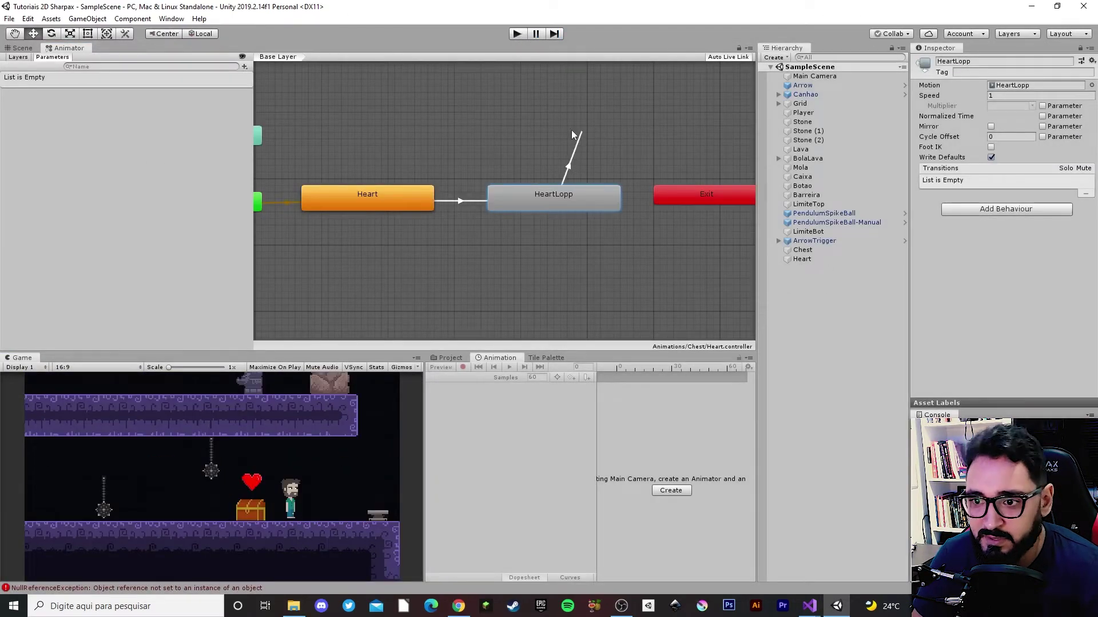
pyautogui.click(563, 130)
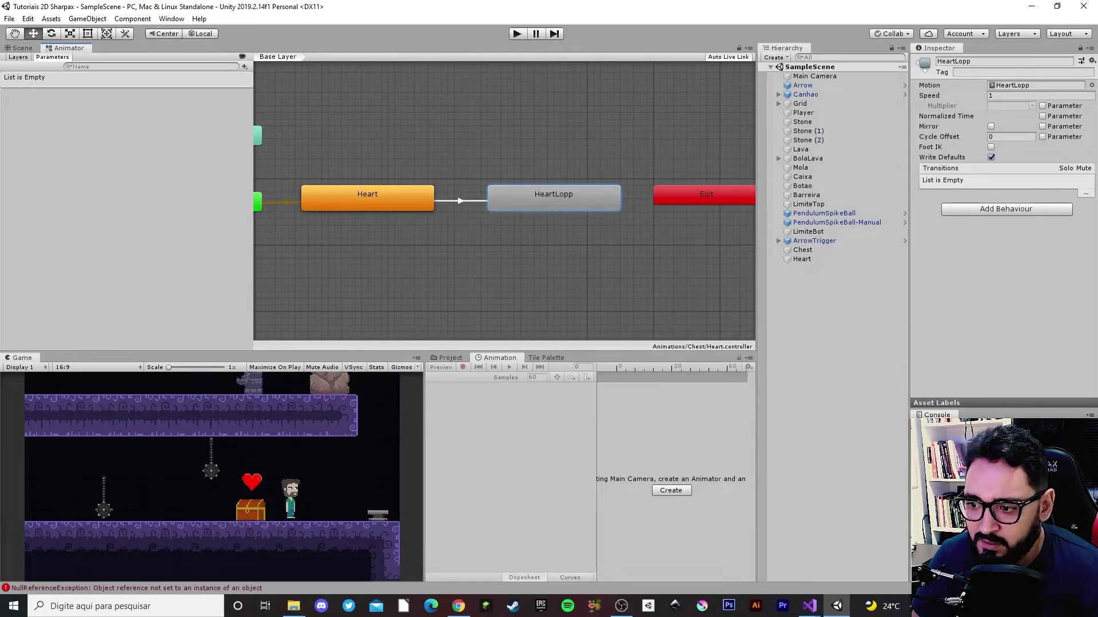
pyautogui.click(515, 38)
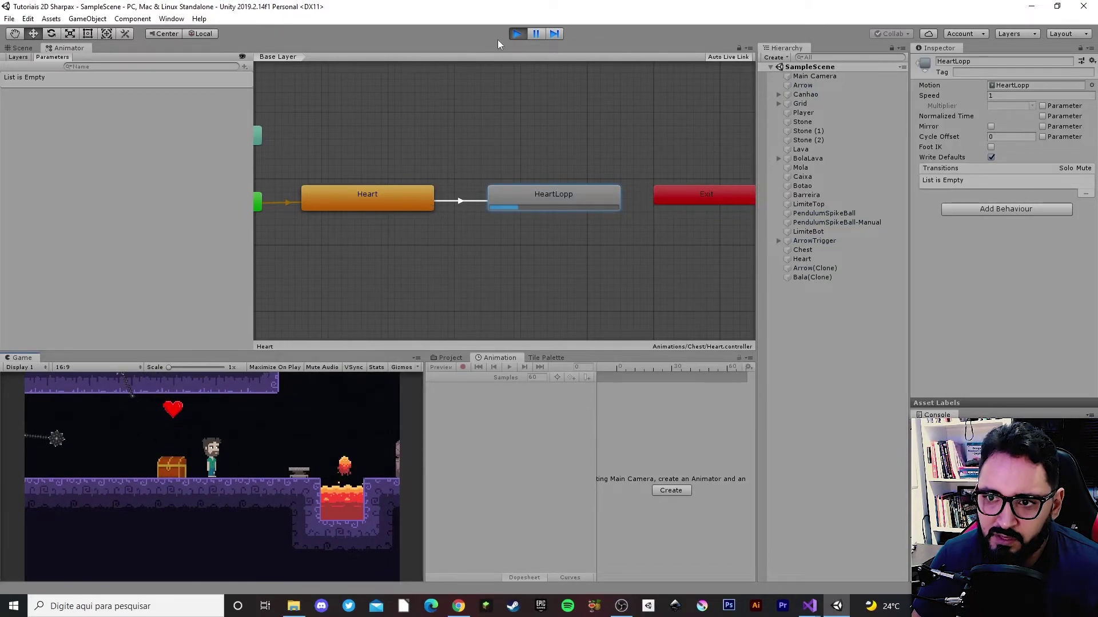
pyautogui.click(516, 33)
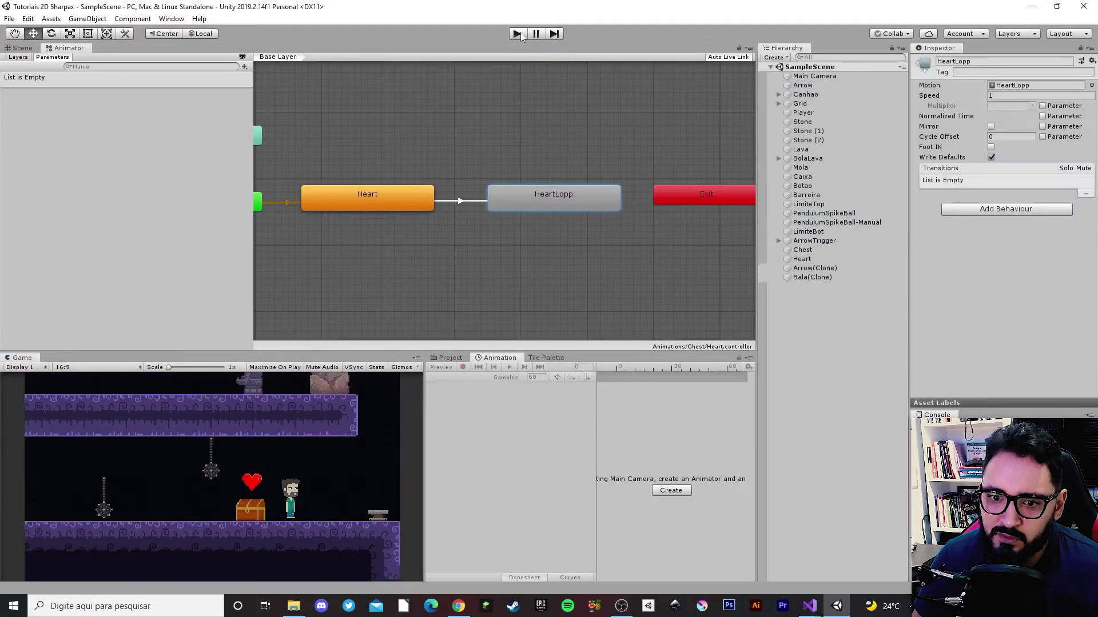
pyautogui.click(23, 48)
# Drag Heart onto Chest in the Hierarchy so it becomes Chest's child
pyautogui.moveTo(272, 211); pyautogui.dragTo(329, 206, button='middle')
pyautogui.click(329, 206)
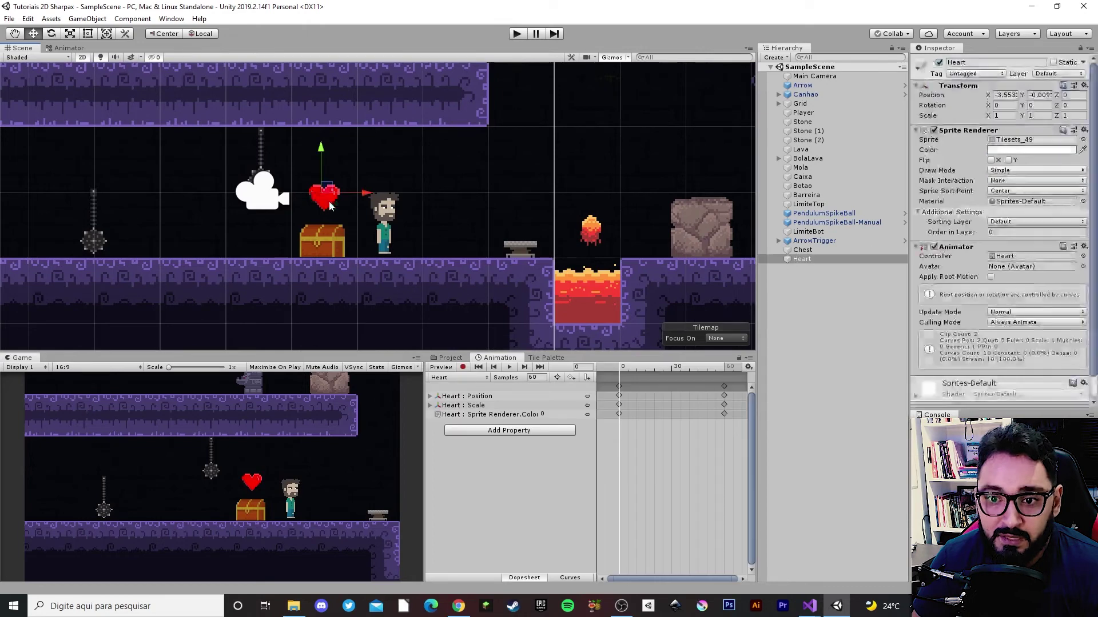
pyautogui.click(803, 287)
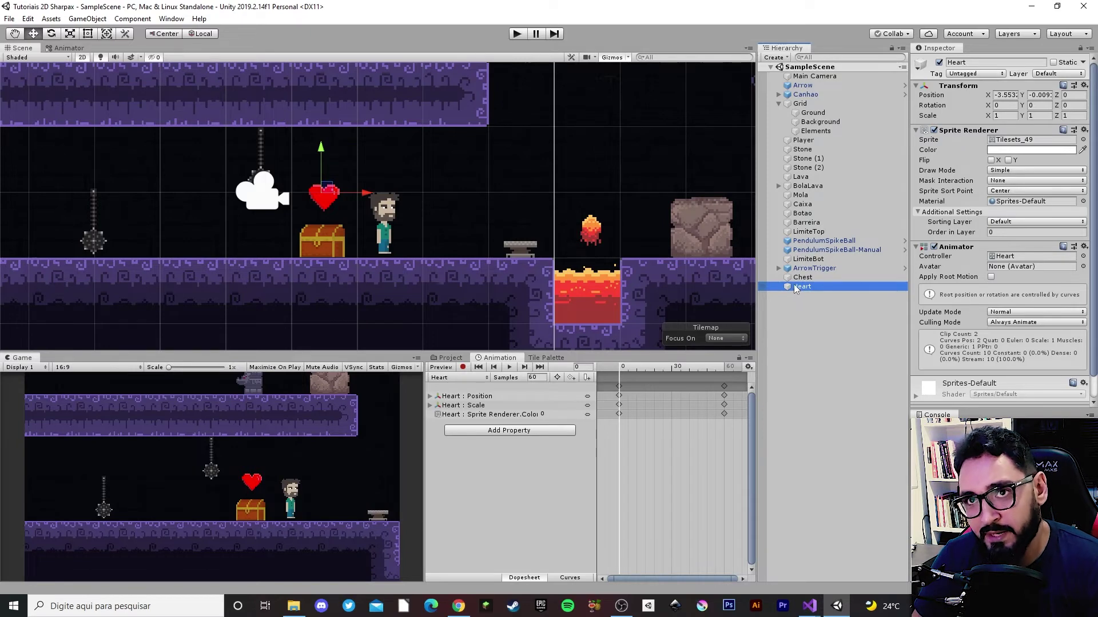
pyautogui.moveTo(793, 285); pyautogui.dragTo(801, 277)
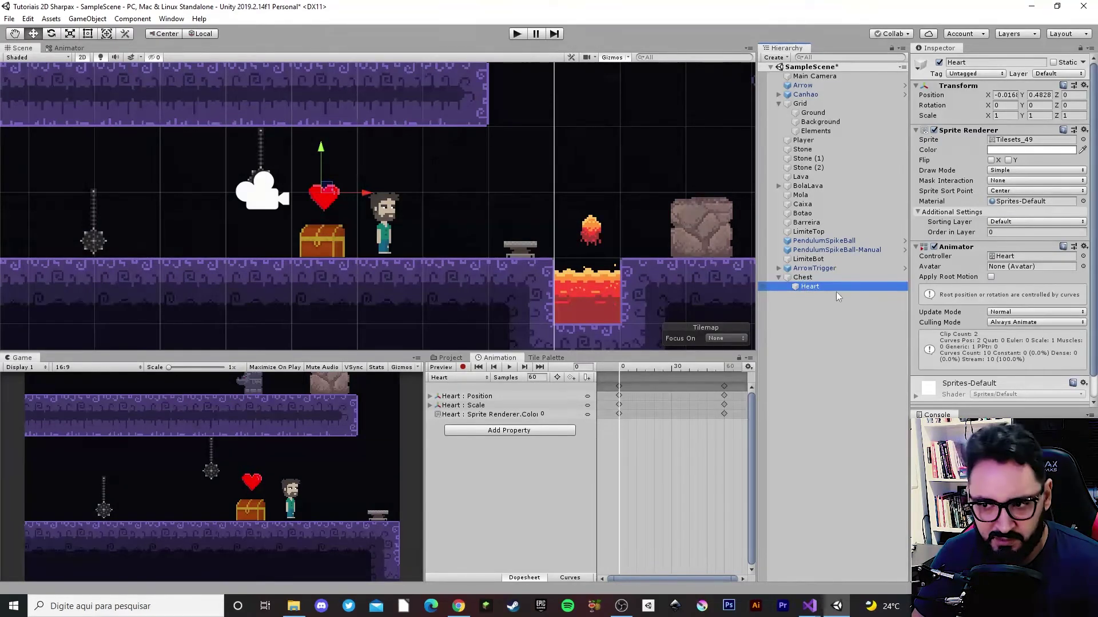
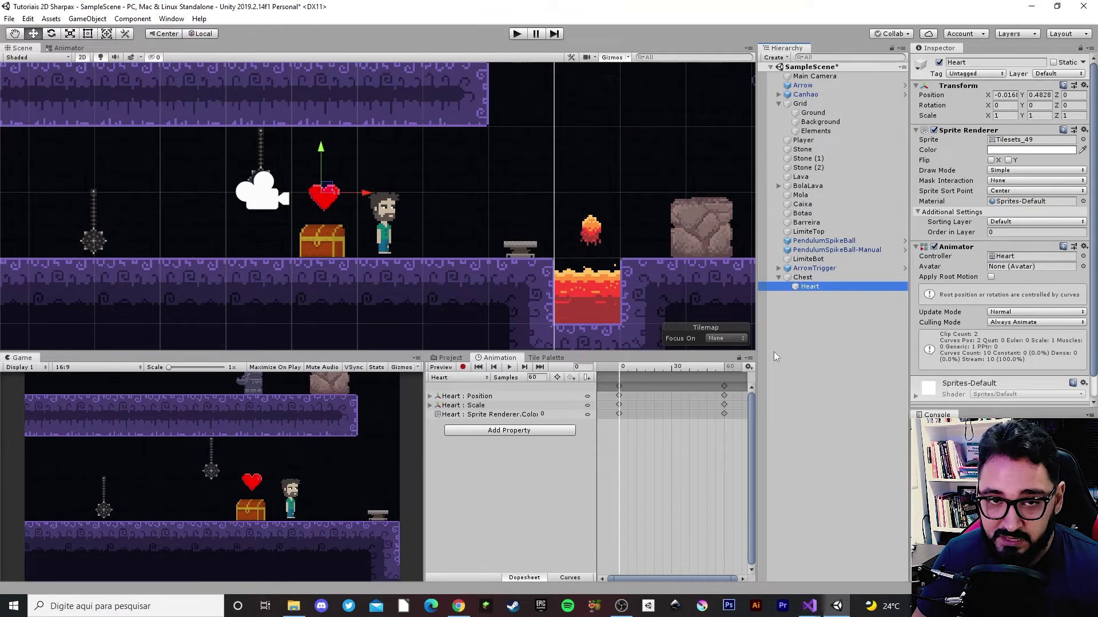
# Move Heart out of Chest to the scene root and give it a 0.5 × 0.5 Box Collider 2D
pyautogui.moveTo(773, 348); pyautogui.dragTo(770, 348)
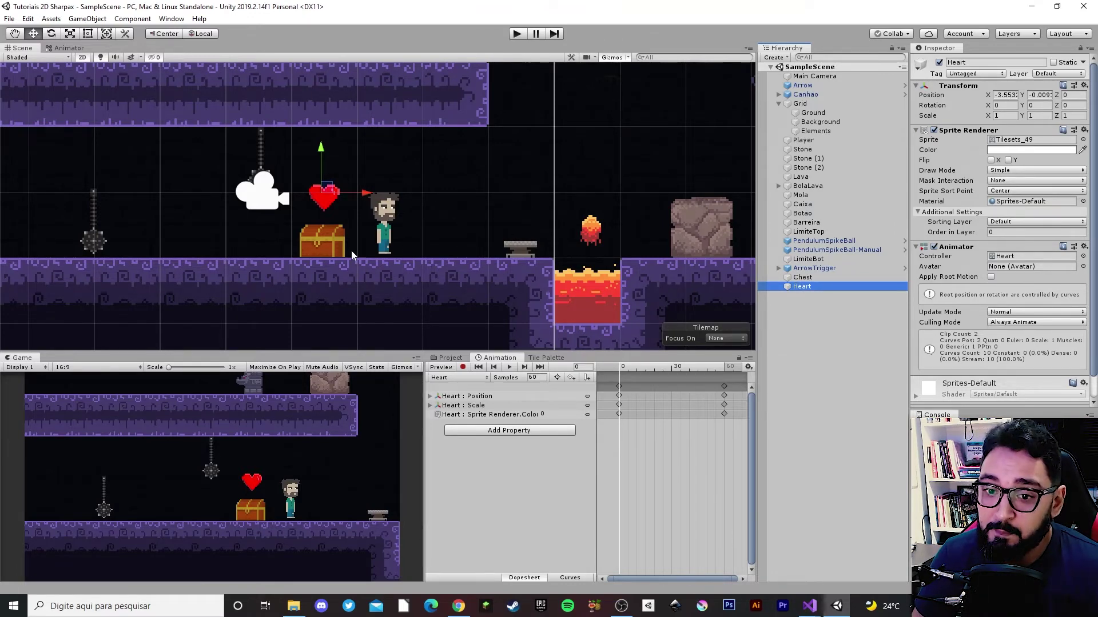
pyautogui.scroll(-1, 984, 366)
pyautogui.click(998, 393)
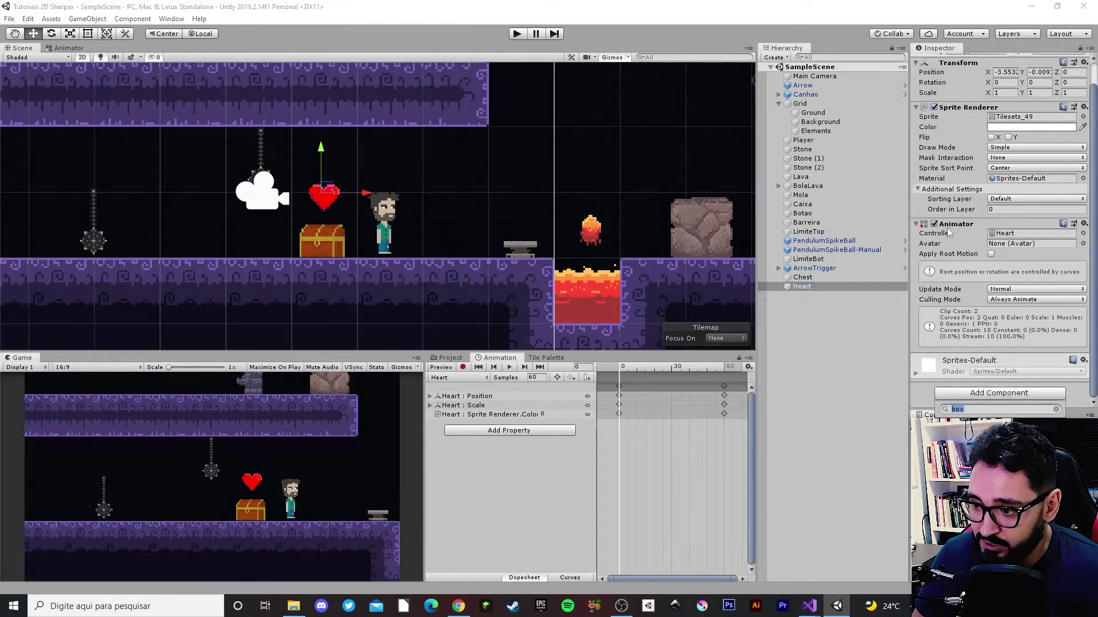
pyautogui.click(983, 434)
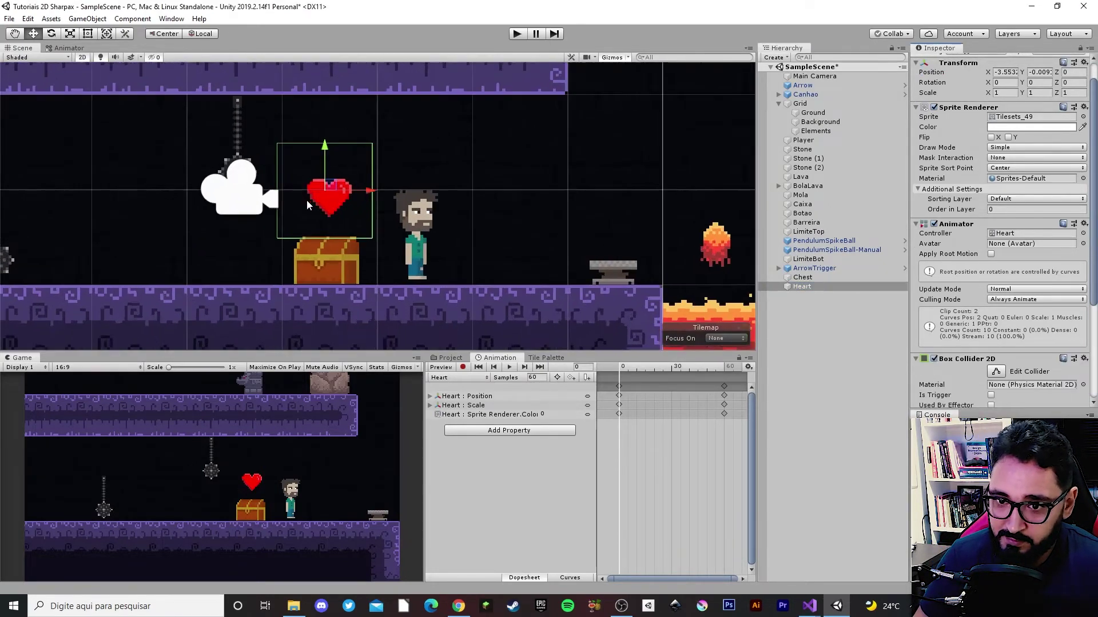
pyautogui.scroll(4, 307, 200)
pyautogui.scroll(-5, 1016, 349)
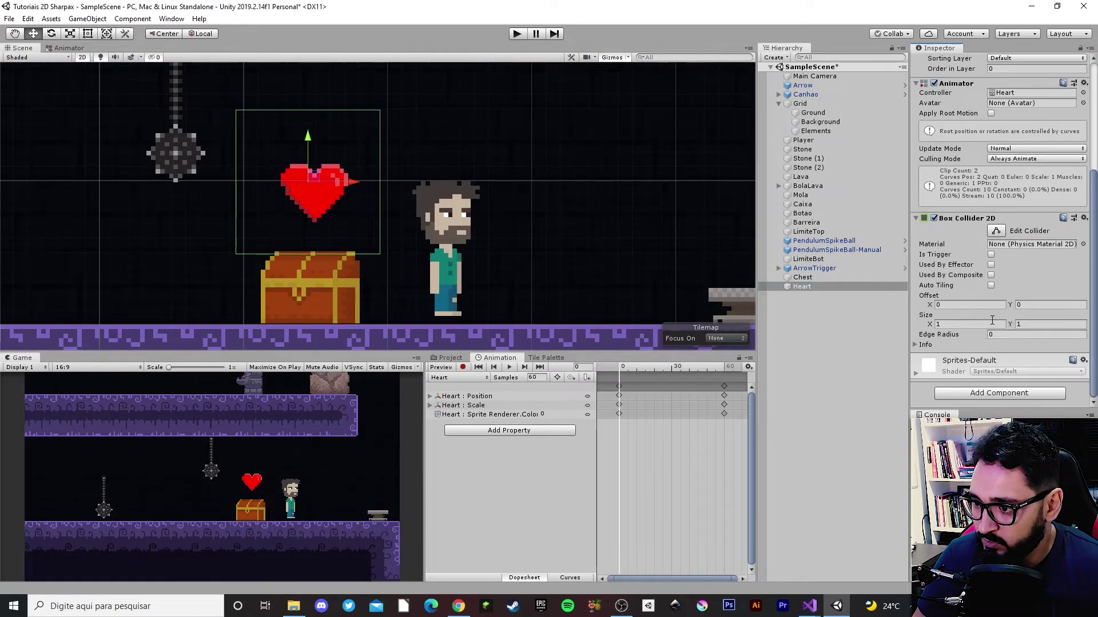
pyautogui.click(961, 324)
pyautogui.write('0.5')
pyautogui.press('Tab')
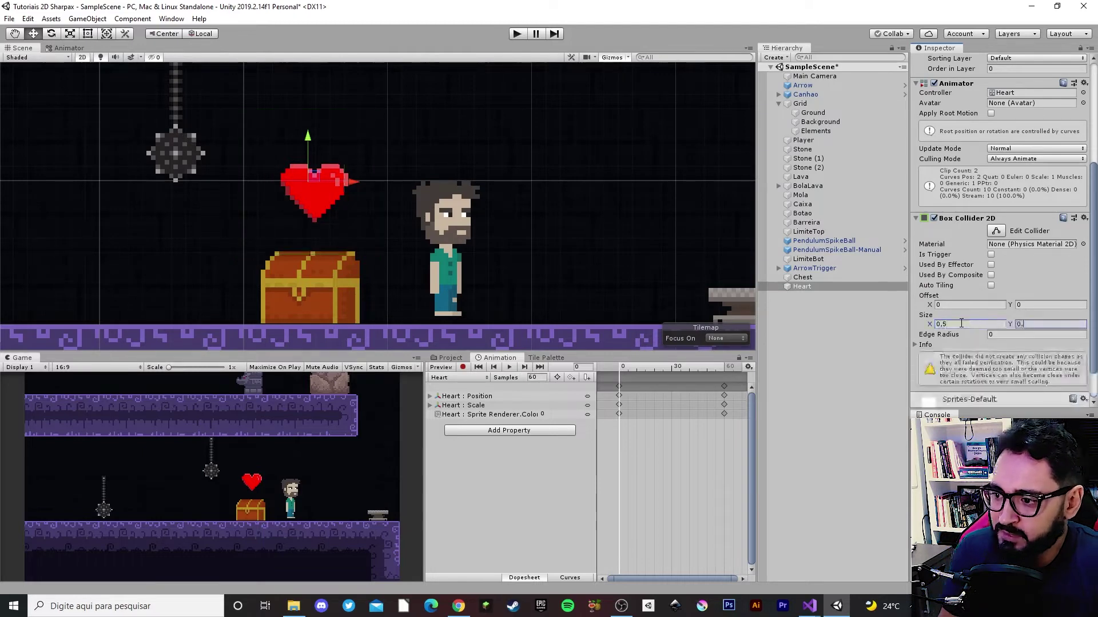
pyautogui.write('0.5')
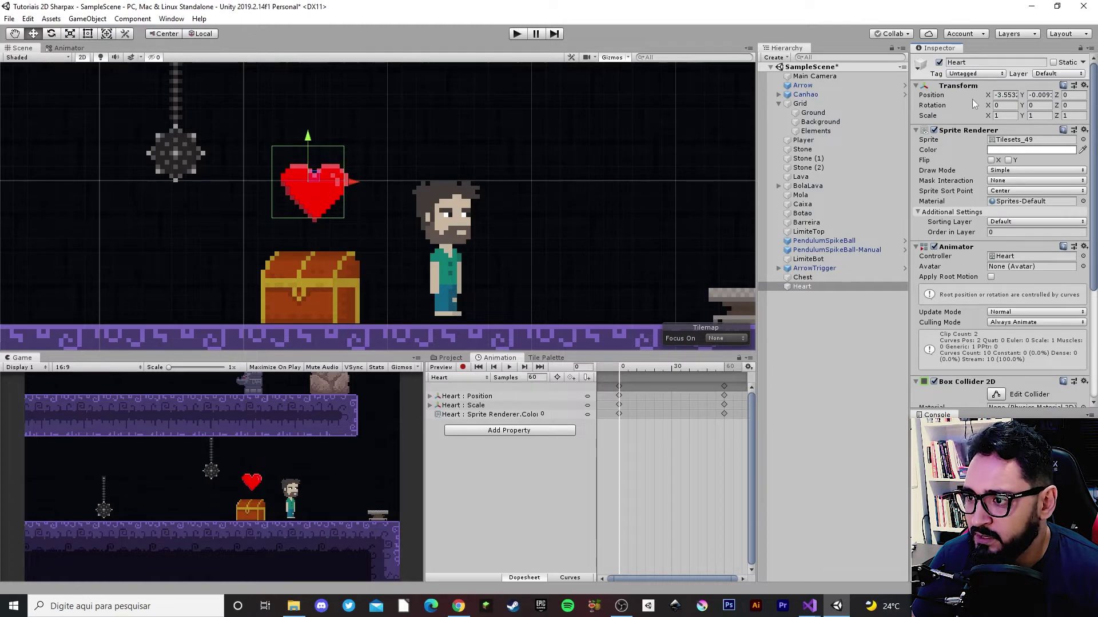
# Create a new Heart tag and assign it to the Heart object
pyautogui.click(976, 73)
pyautogui.click(972, 241)
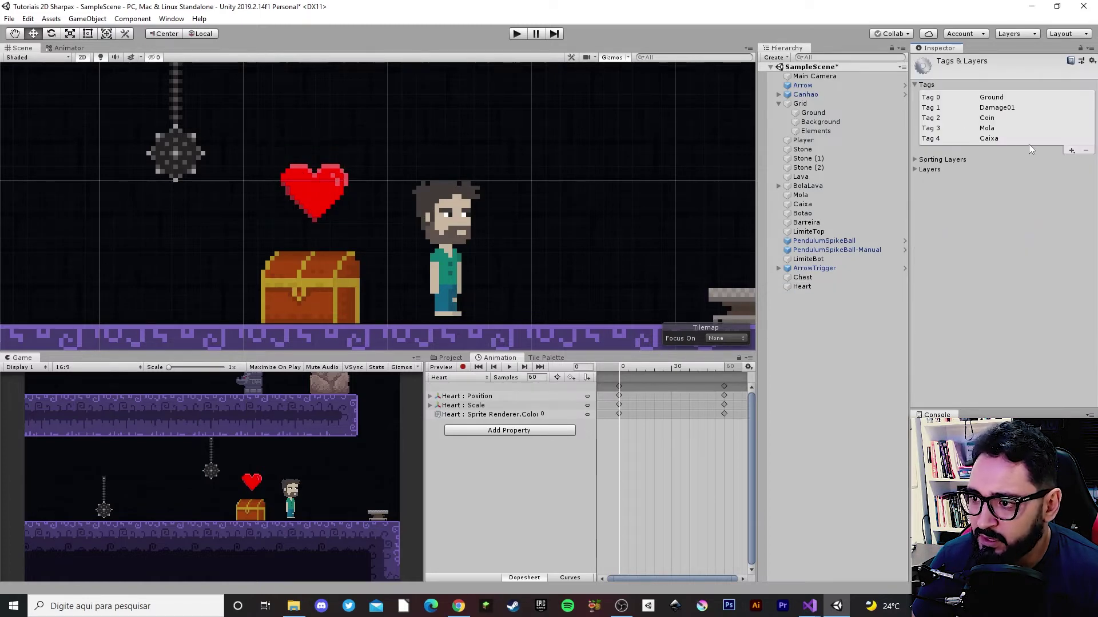
pyautogui.click(1071, 151)
pyautogui.write('H')
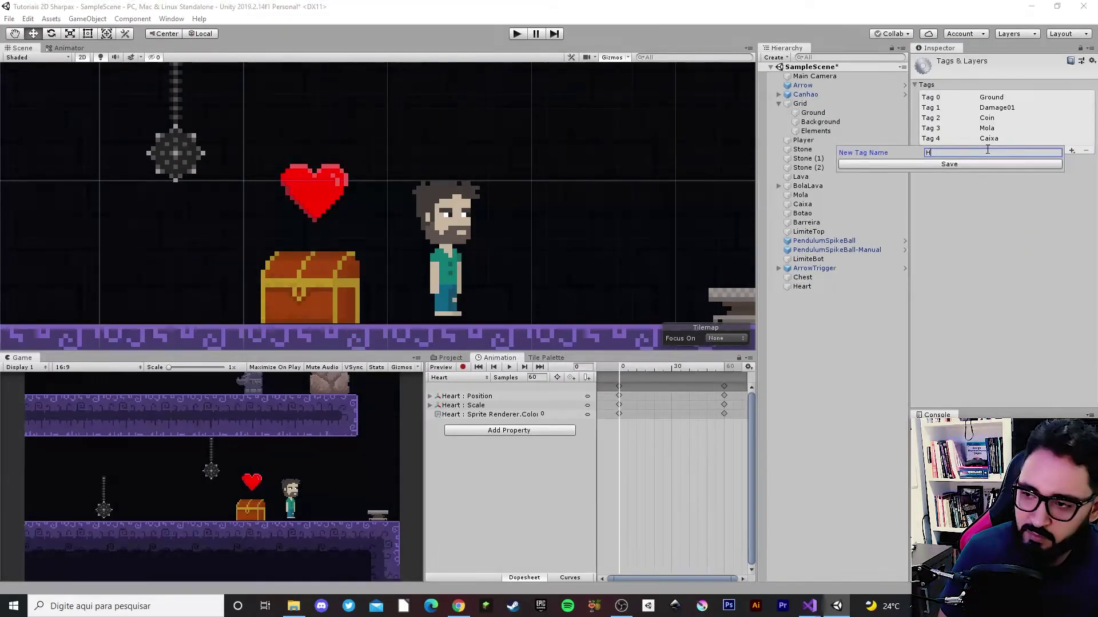
pyautogui.write('eart')
pyautogui.press('Return')
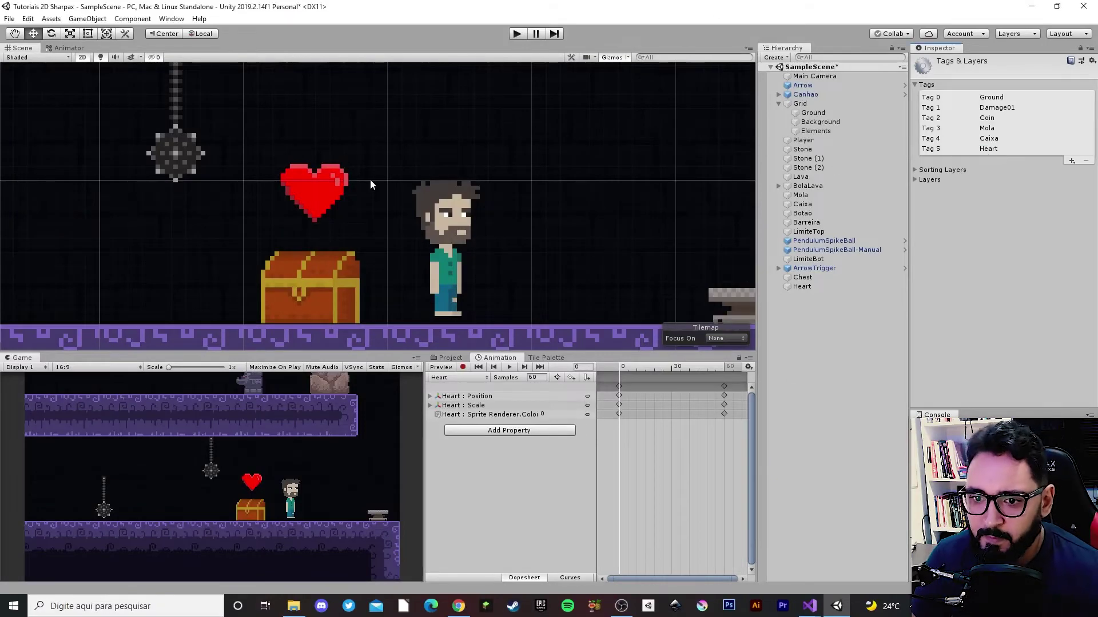
pyautogui.click(801, 287)
pyautogui.click(976, 73)
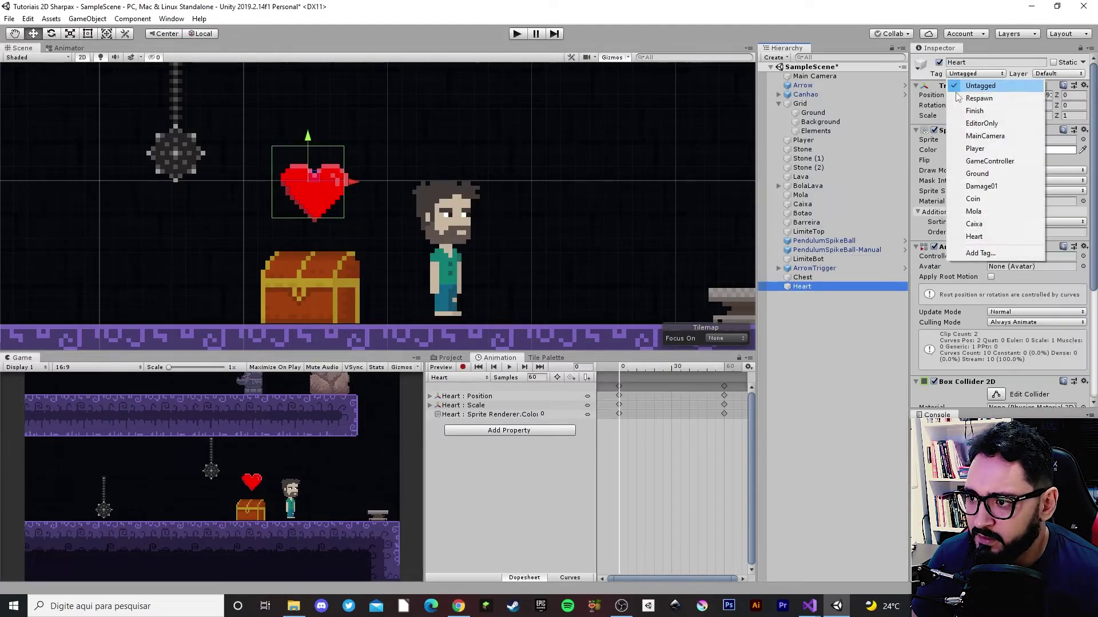
pyautogui.click(960, 236)
# Scrub through the Heart and HeartLopp animation clips, ending back on the Heart clip
pyautogui.scroll(-2, 327, 223)
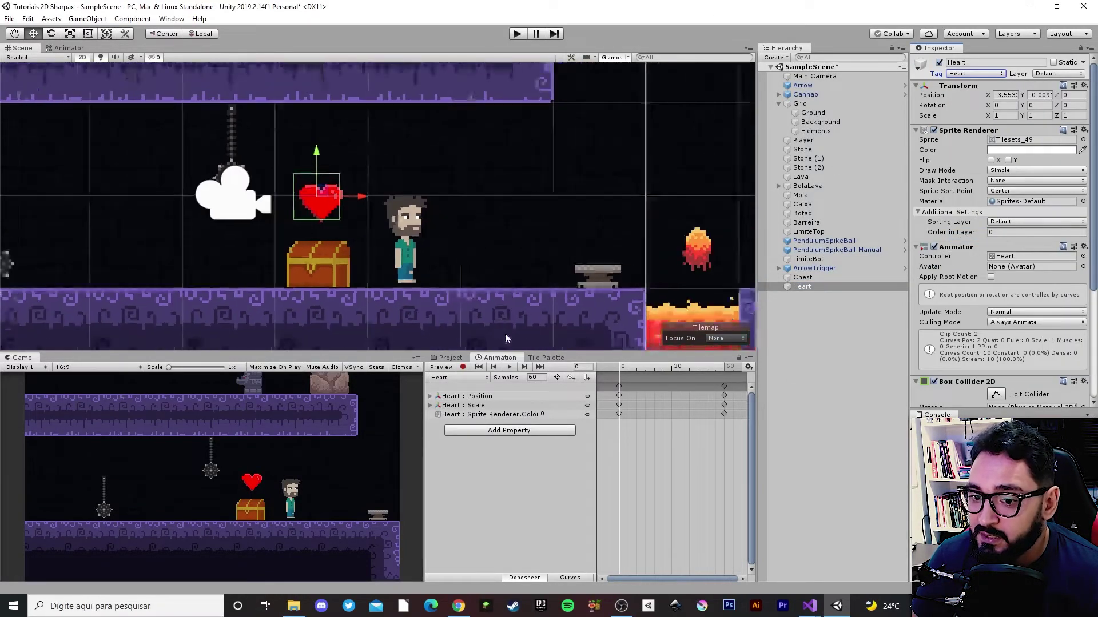
pyautogui.click(661, 370)
pyautogui.moveTo(662, 368)
pyautogui.mouseDown()
pyautogui.moveTo(730, 372)
pyautogui.moveTo(701, 372)
pyautogui.mouseUp()
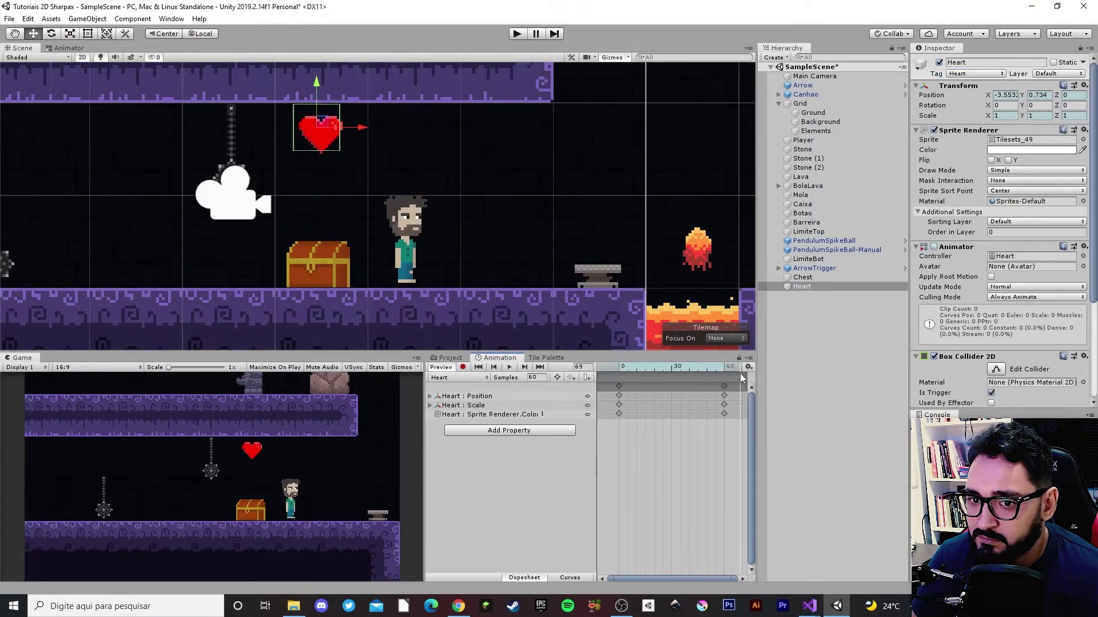
pyautogui.click(459, 377)
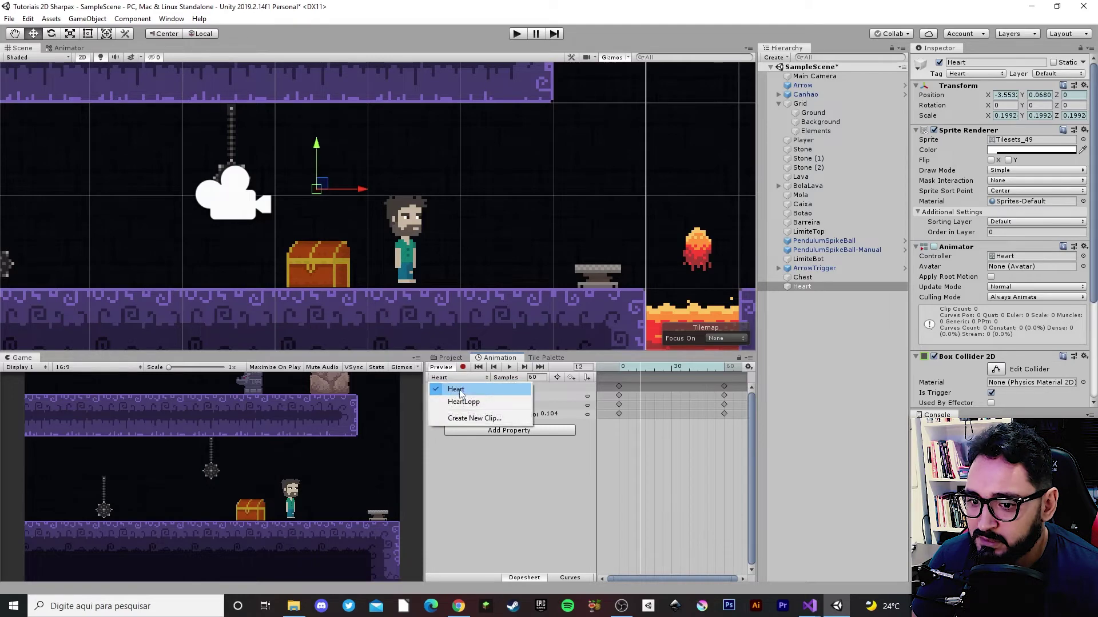
pyautogui.click(457, 401)
pyautogui.click(632, 369)
pyautogui.moveTo(633, 369); pyautogui.dragTo(704, 367)
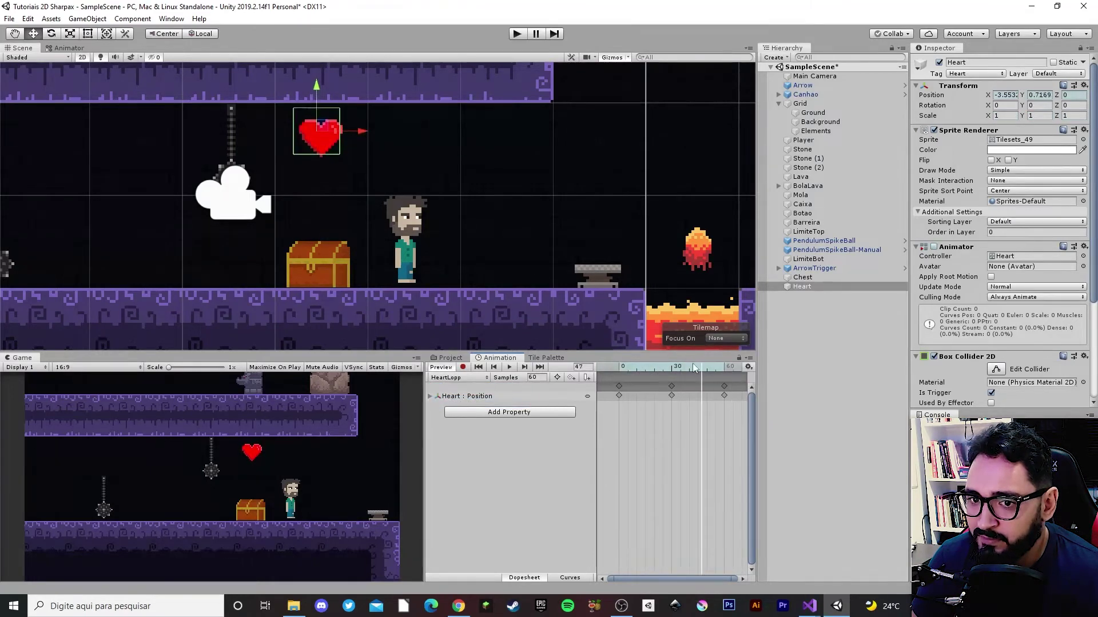
pyautogui.click(463, 378)
pyautogui.click(452, 389)
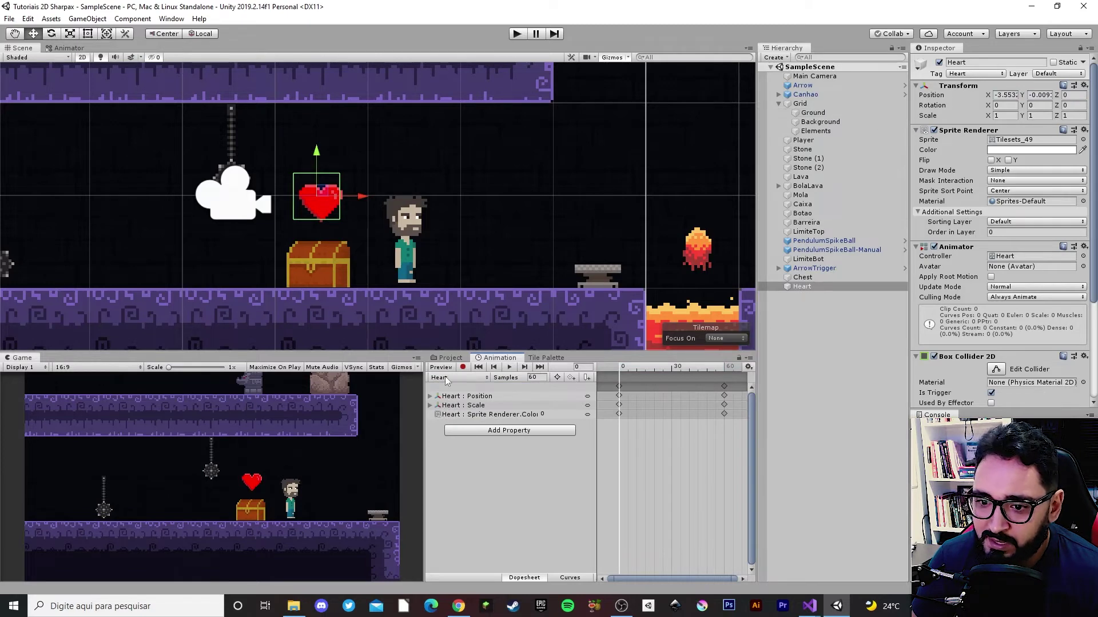
# Turn Heart into a prefab in the Prefabs folder, delete it from the scene, and save
pyautogui.click(447, 358)
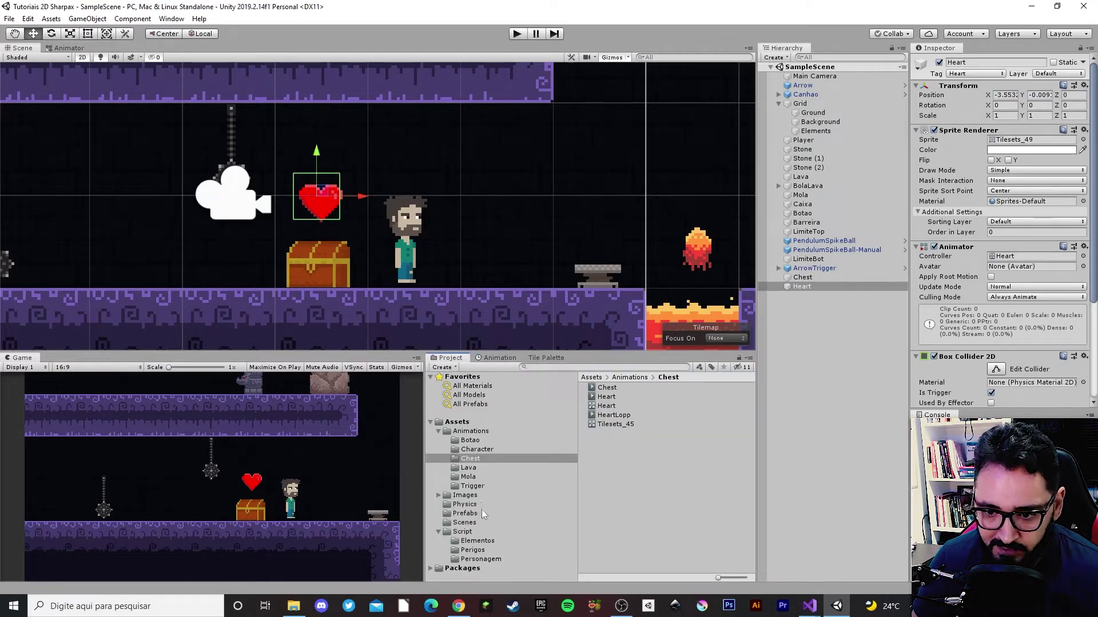
pyautogui.click(465, 513)
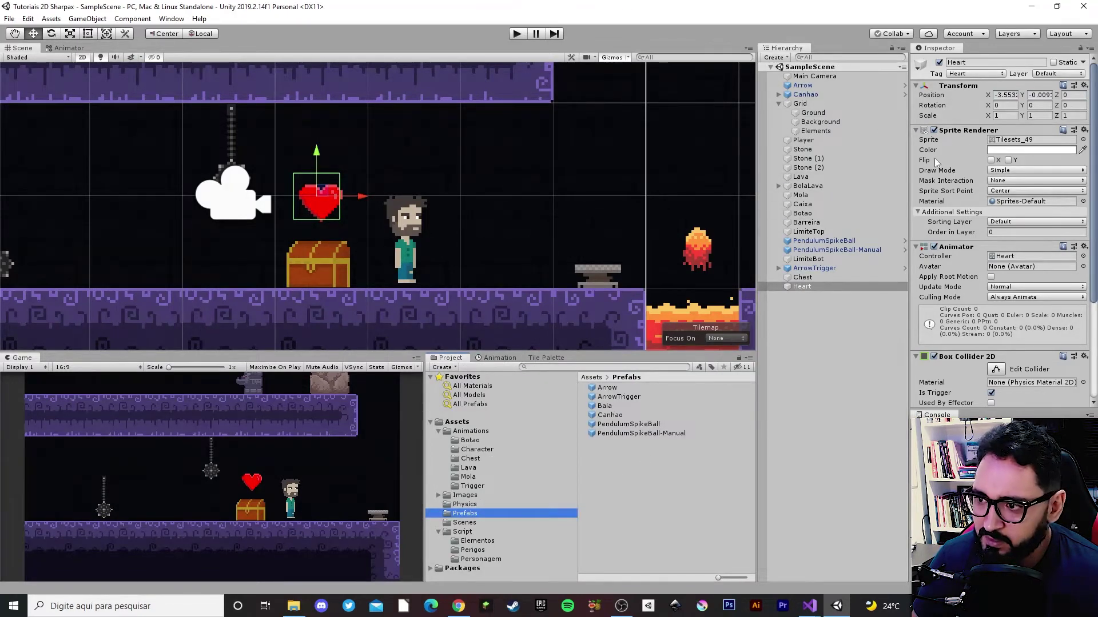
pyautogui.moveTo(802, 286); pyautogui.dragTo(645, 475)
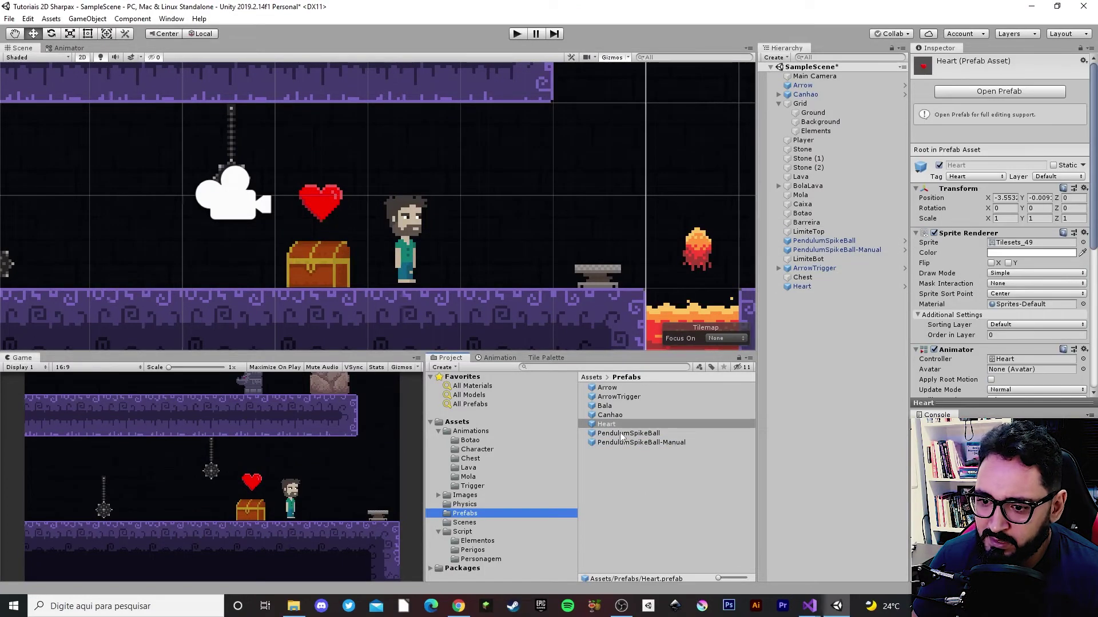
pyautogui.click(797, 285)
pyautogui.press('Delete')
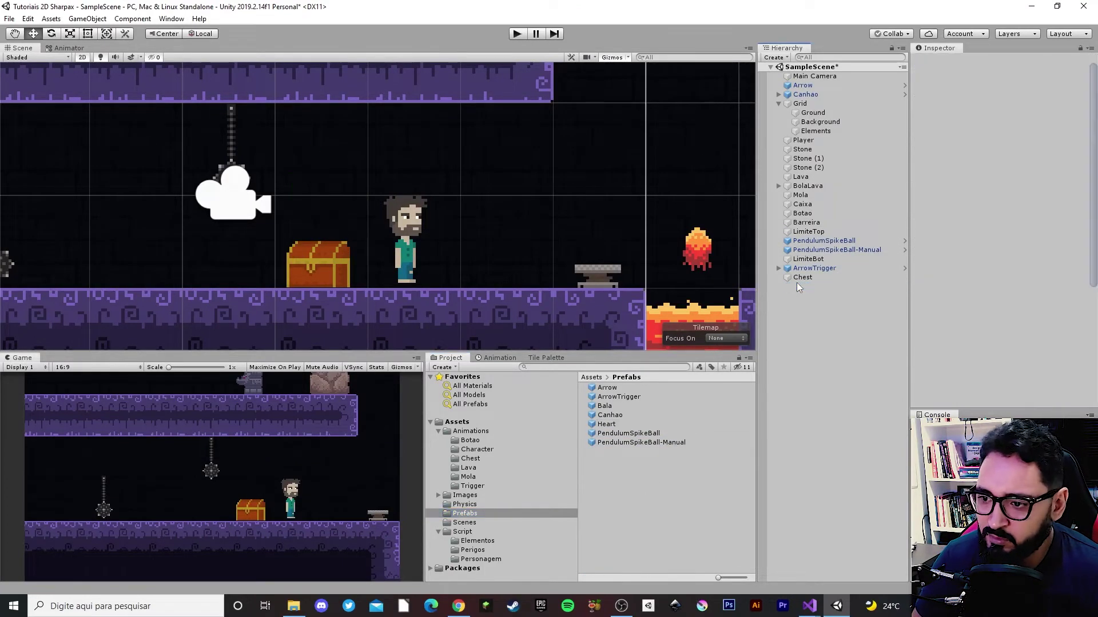
pyautogui.hotkey('ctrl', 's')
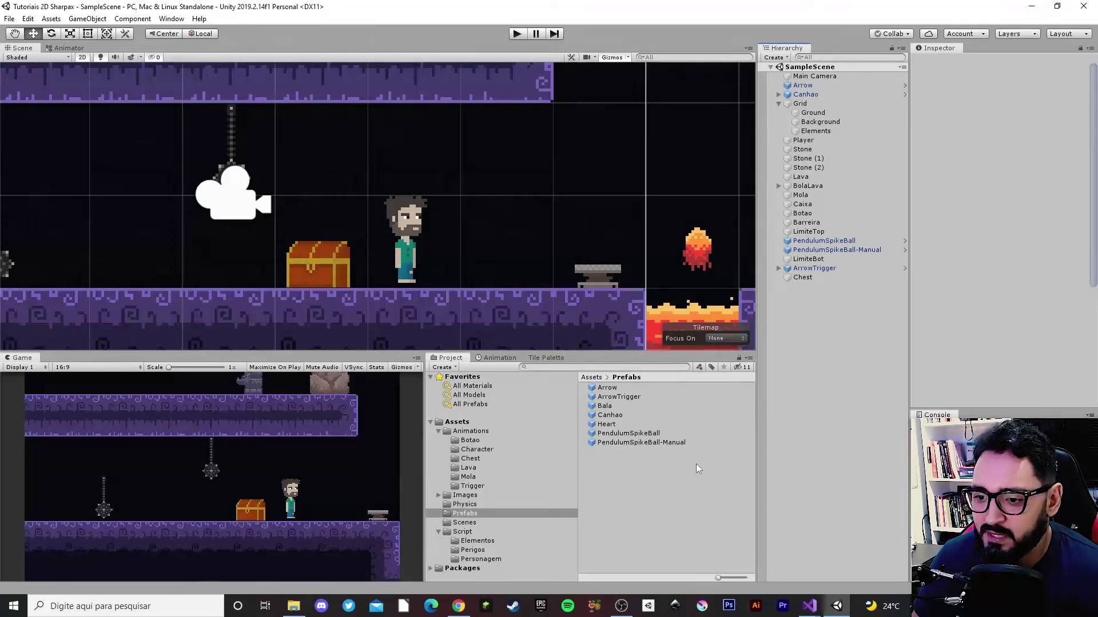
# Open the Chest object's script in Visual Studio
pyautogui.click(798, 278)
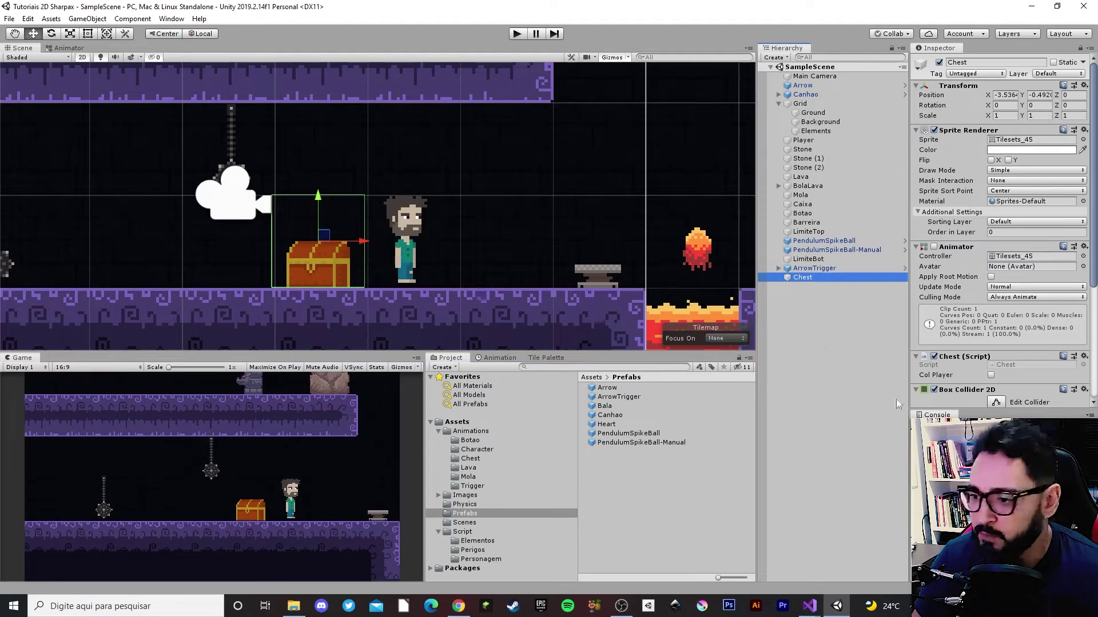
pyautogui.scroll(-5, 1011, 383)
pyautogui.scroll(-5, 1015, 286)
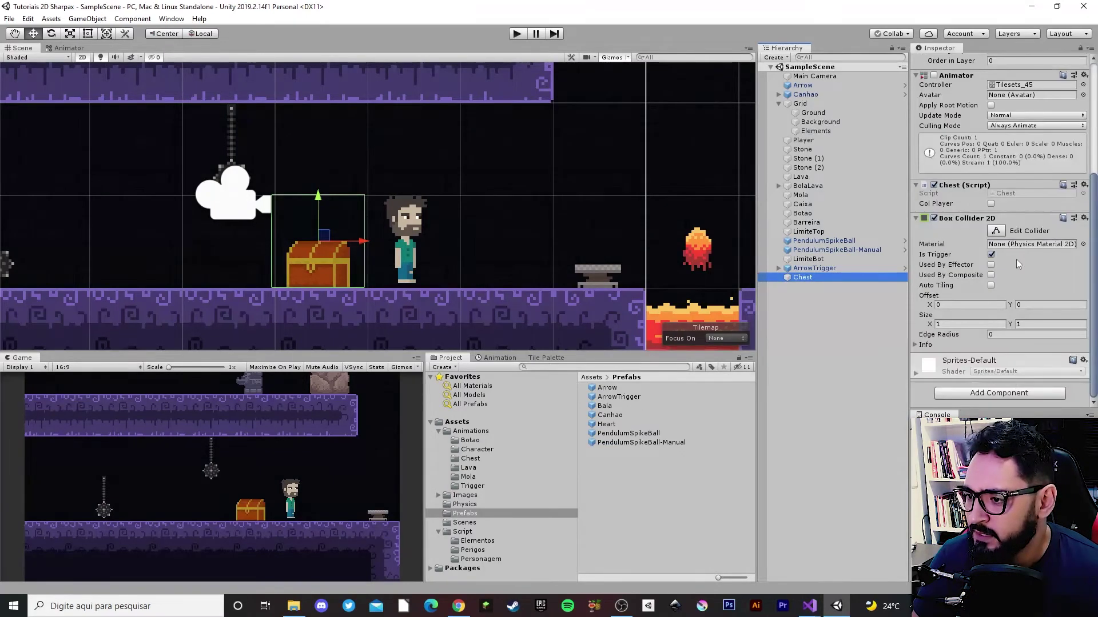
pyautogui.doubleClick(1002, 195)
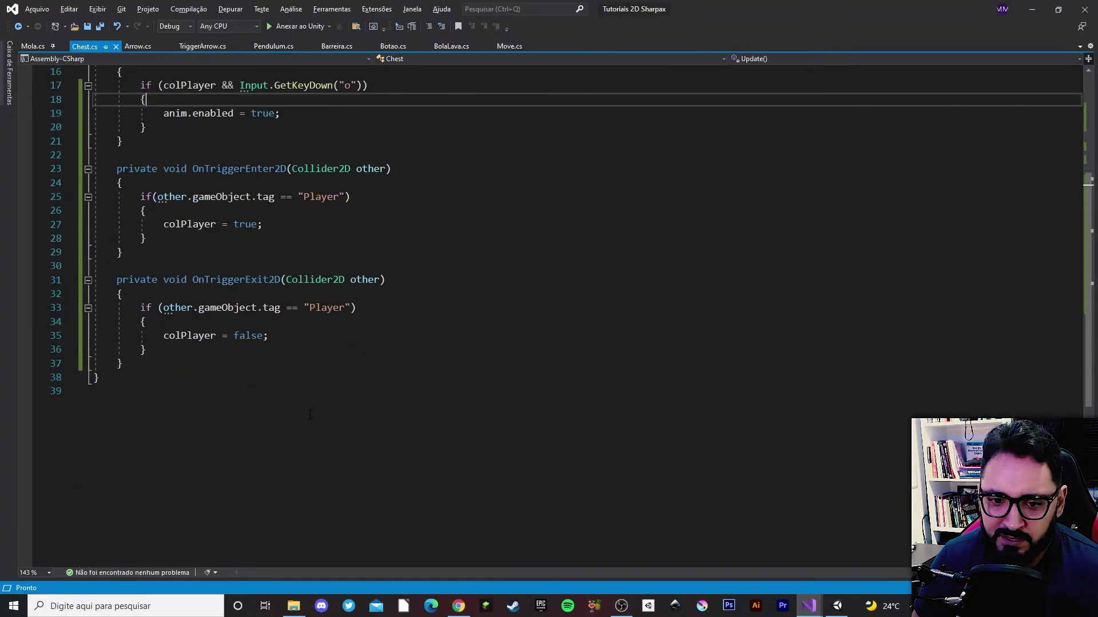
# Add a DropHeart(); call after the anim.enabled line in Update and save
pyautogui.scroll(2, 310, 415)
pyautogui.scroll(2, 309, 410)
pyautogui.click(297, 404)
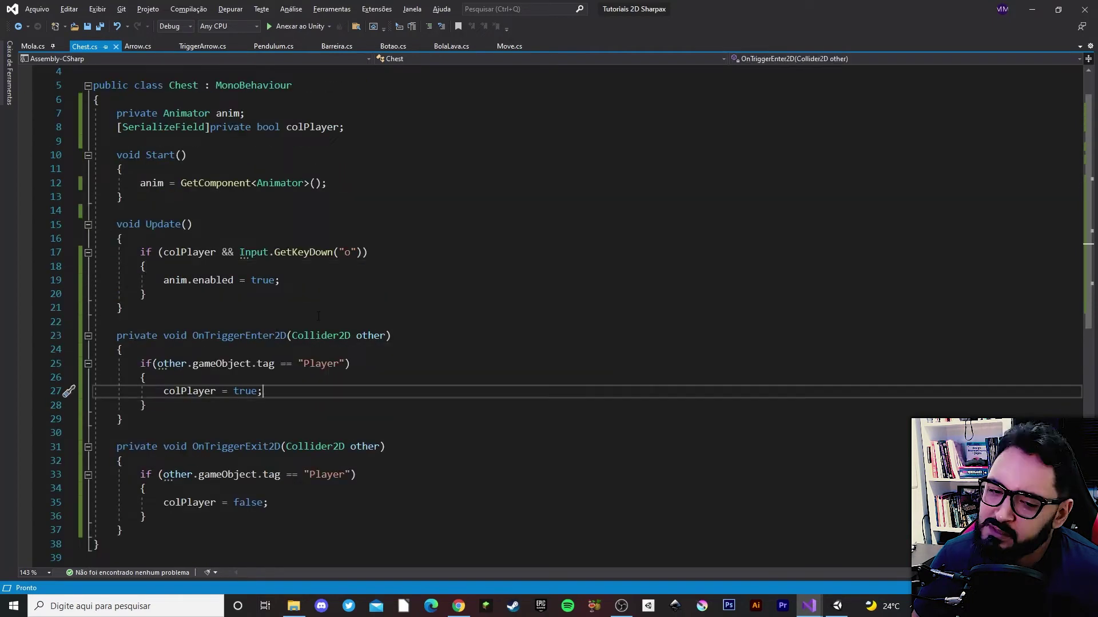
pyautogui.click(312, 280)
pyautogui.press('Return')
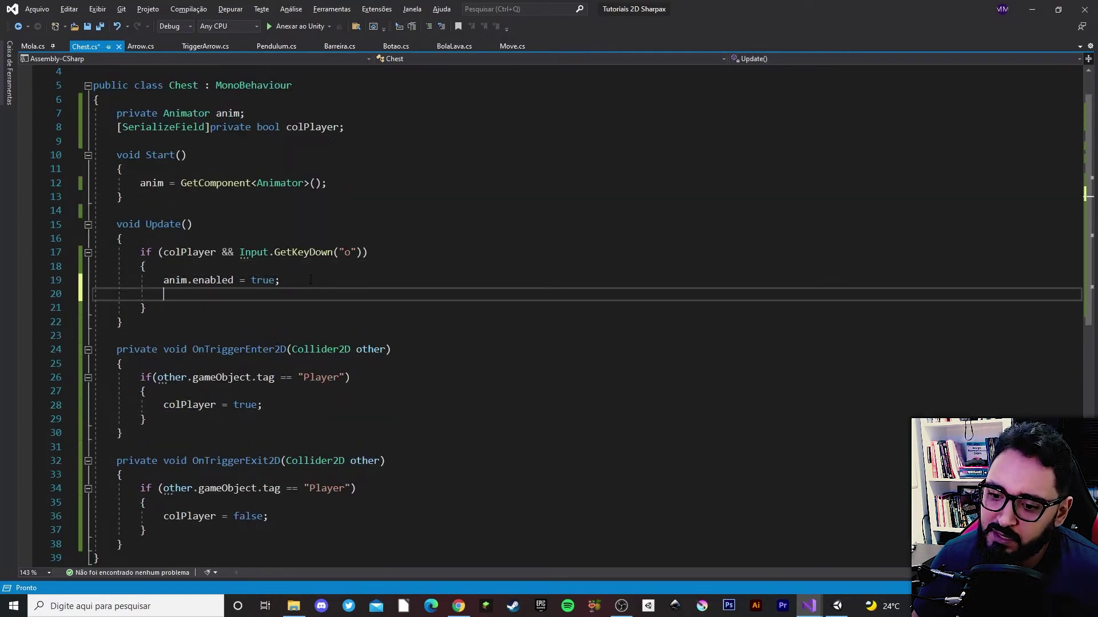
pyautogui.press('Return')
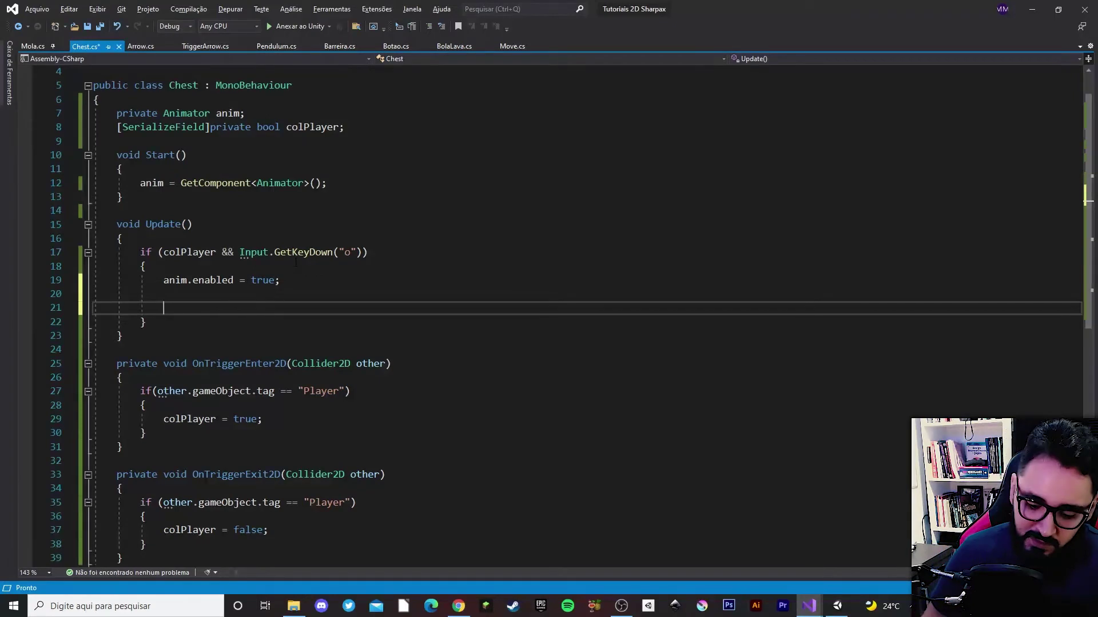
pyautogui.write('Drop')
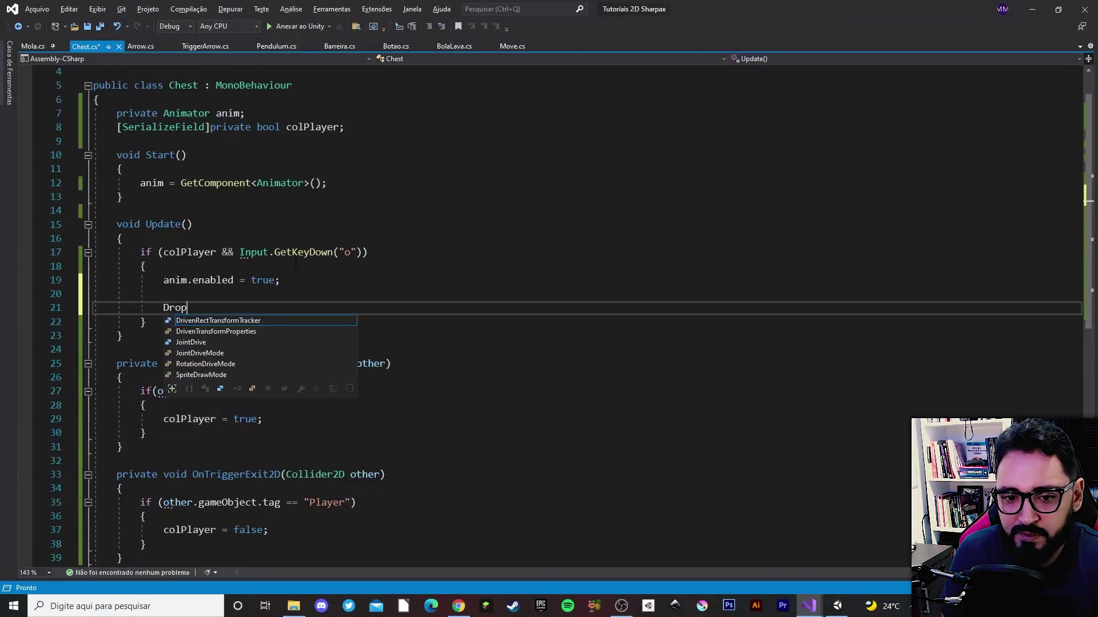
pyautogui.write('Heart')
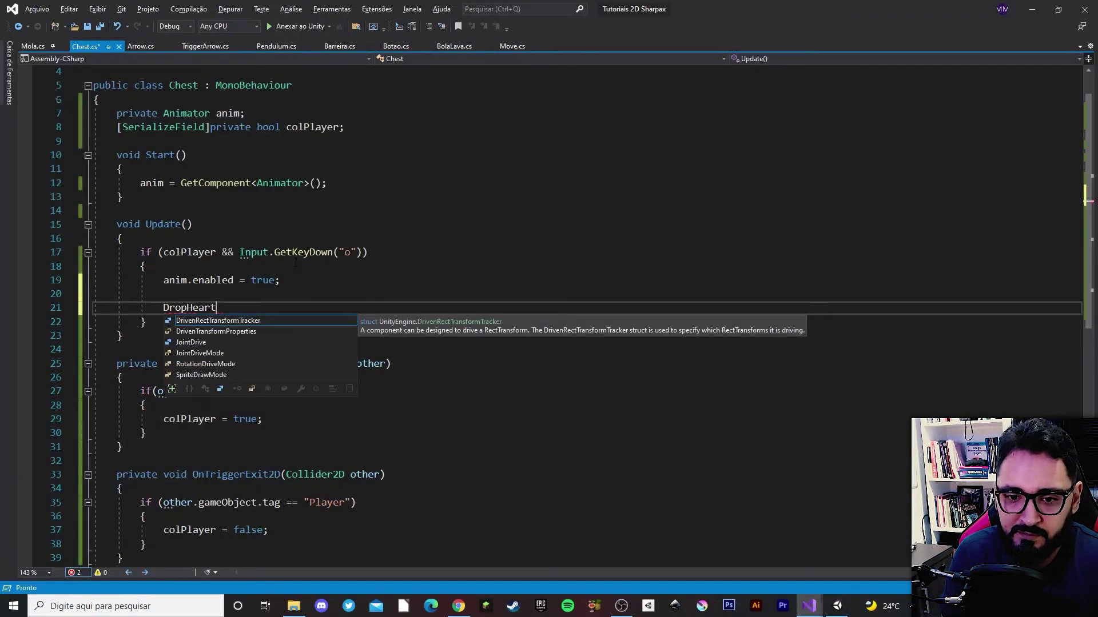
pyautogui.write('();')
pyautogui.hotkey('ctrl', 's')
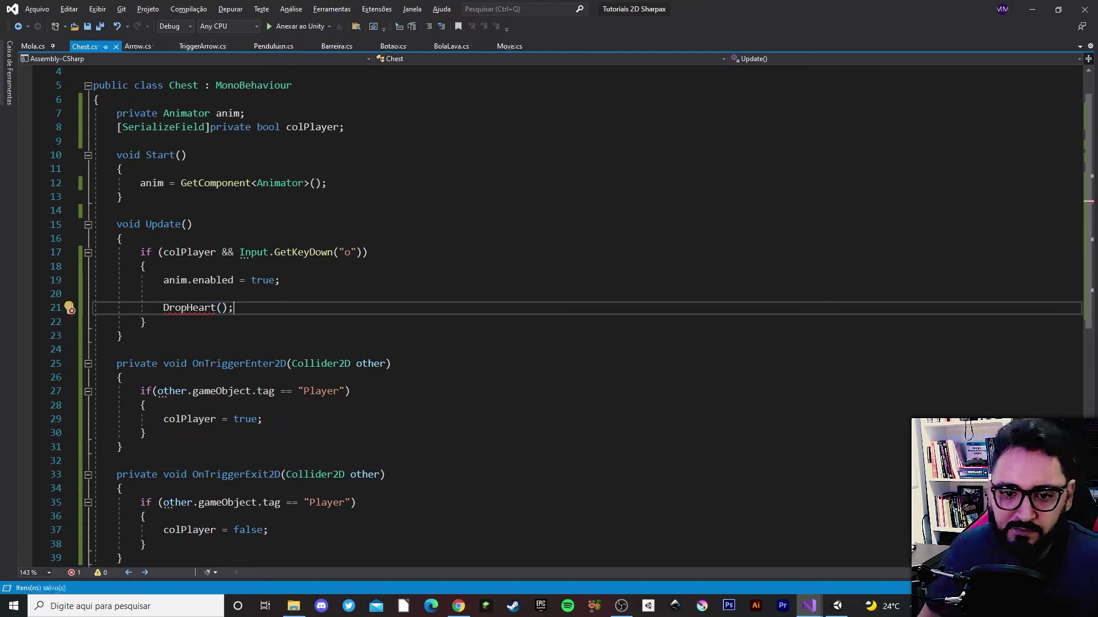
pyautogui.doubleClick(188, 308)
# Declare an empty void DropHeart() method after OnTriggerExit2D
pyautogui.scroll(-4, 170, 310)
pyautogui.click(169, 392)
pyautogui.press('Return')
pyautogui.press('Return')
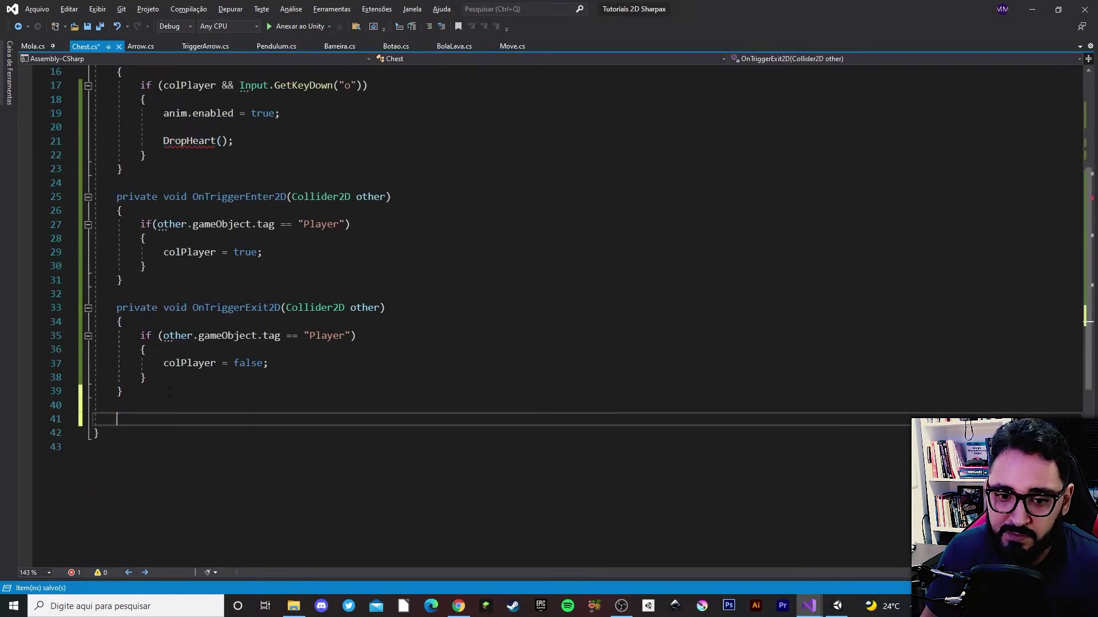
pyautogui.write('vo')
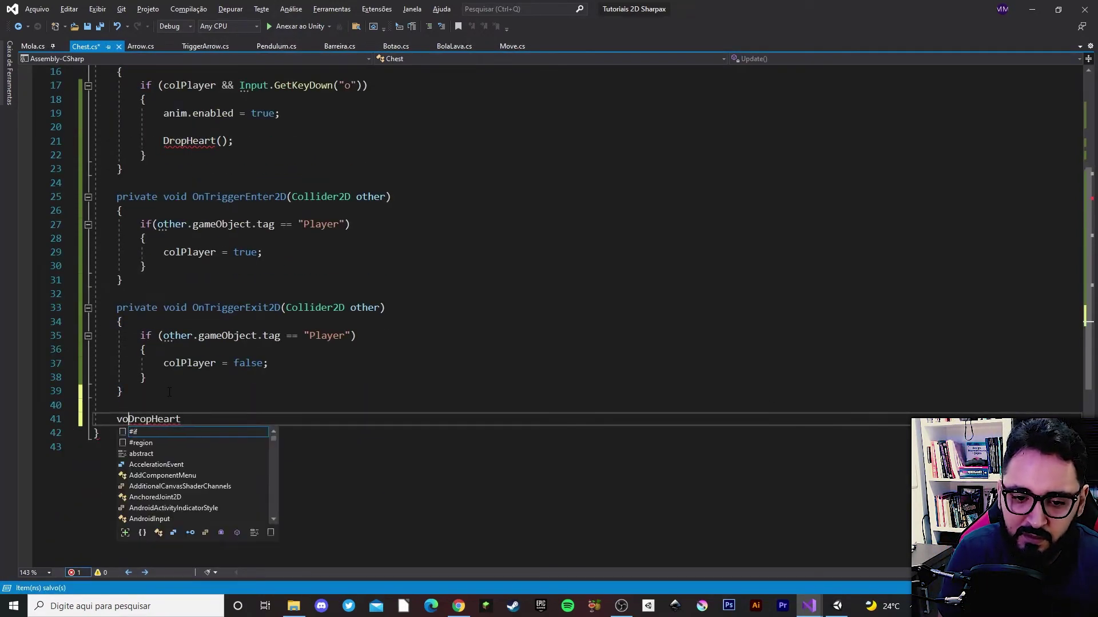
pyautogui.write('id ')
pyautogui.write('(')
pyautogui.press('BackSpace')
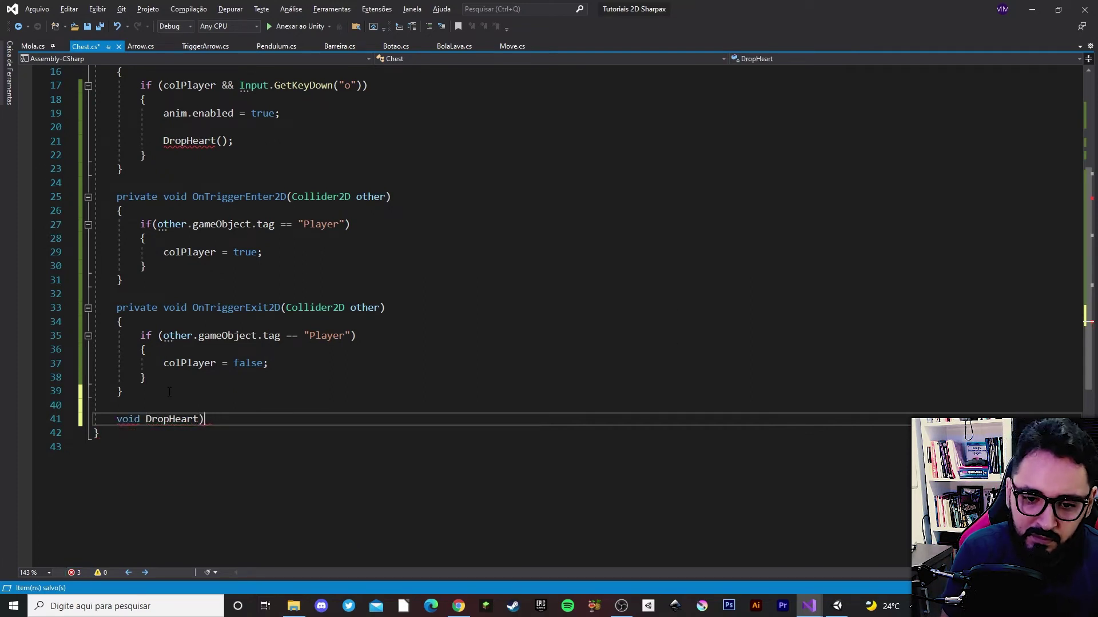
pyautogui.write('()')
pyautogui.press('Return')
pyautogui.write('{')
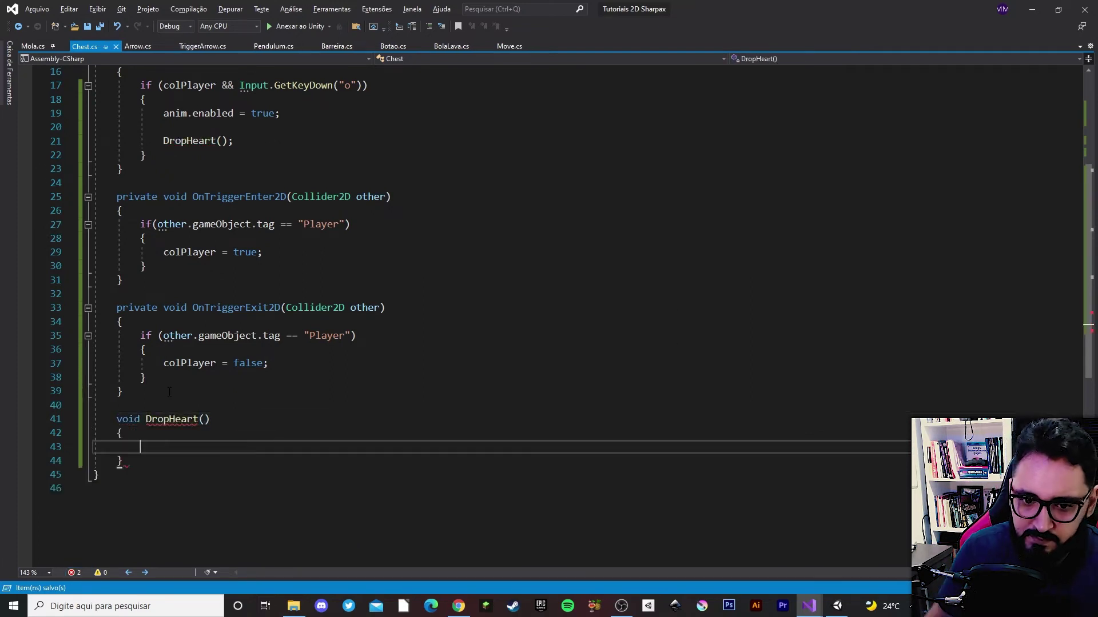
pyautogui.click(182, 479)
pyautogui.rightClick(182, 480)
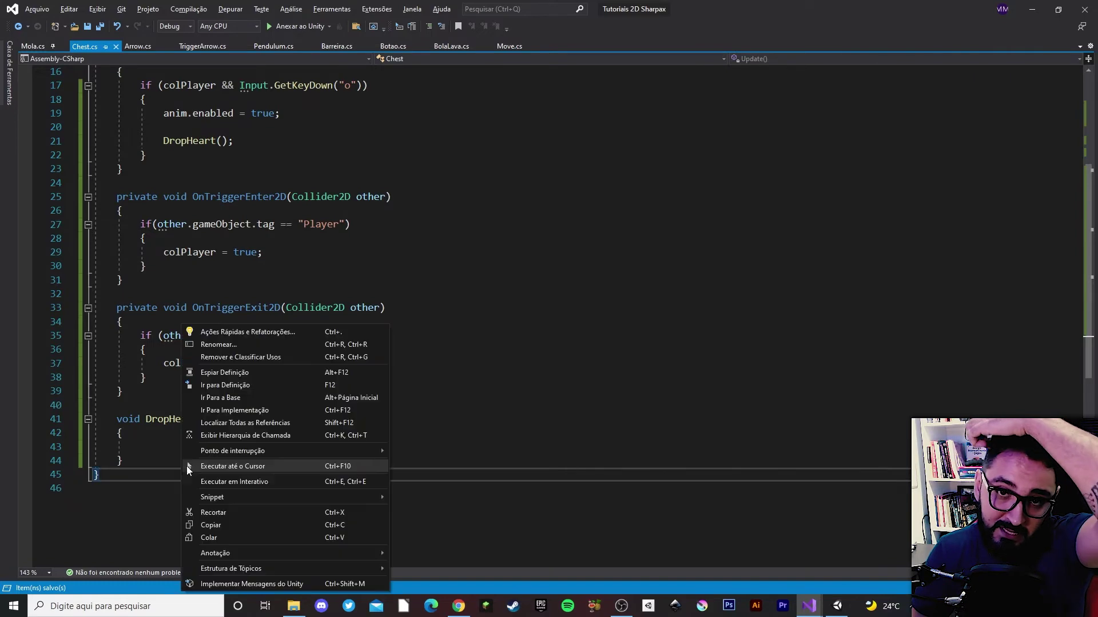
pyautogui.click(182, 463)
pyautogui.click(614, 344)
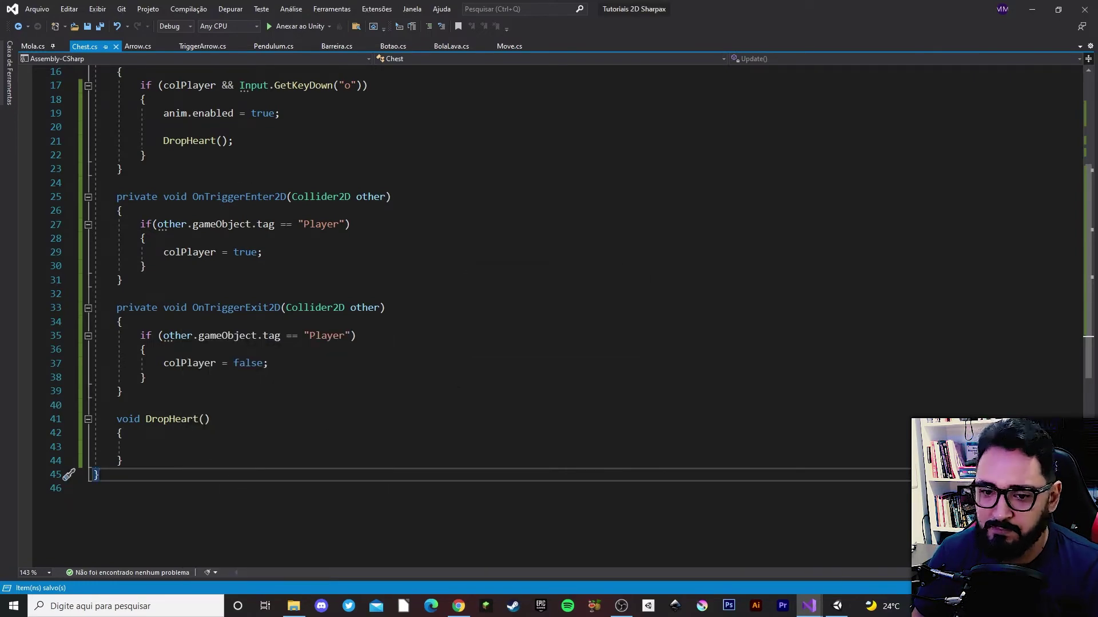
pyautogui.click(142, 446)
pyautogui.scroll(1, 352, 301)
pyautogui.scroll(4, 353, 302)
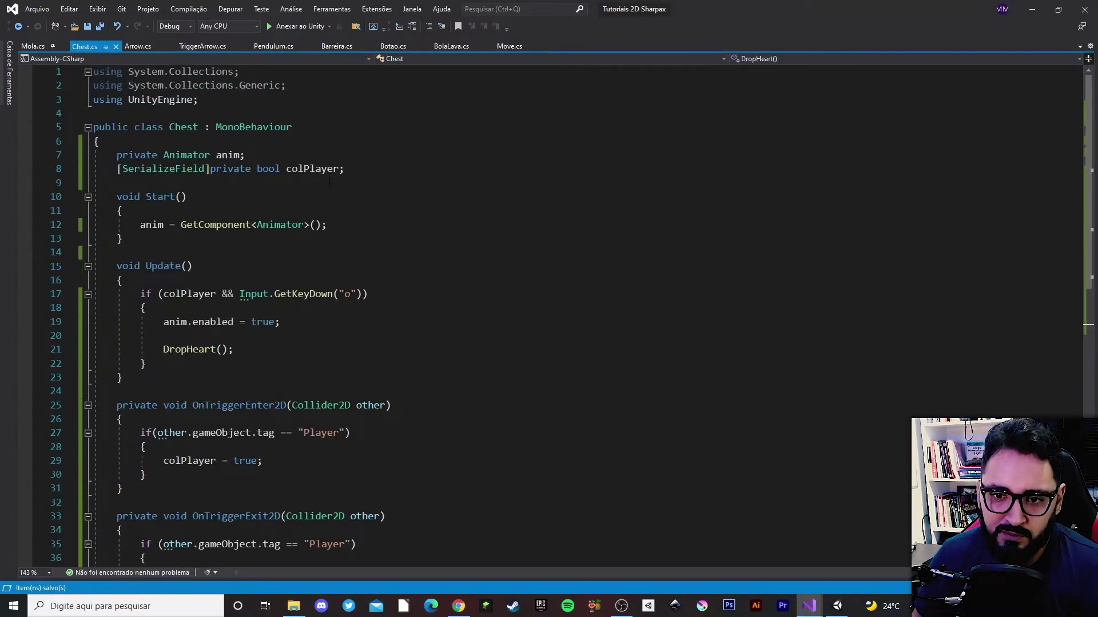
# Add a private Transform heart field below the anim field
pyautogui.click(369, 169)
pyautogui.click(357, 162)
pyautogui.press('Return')
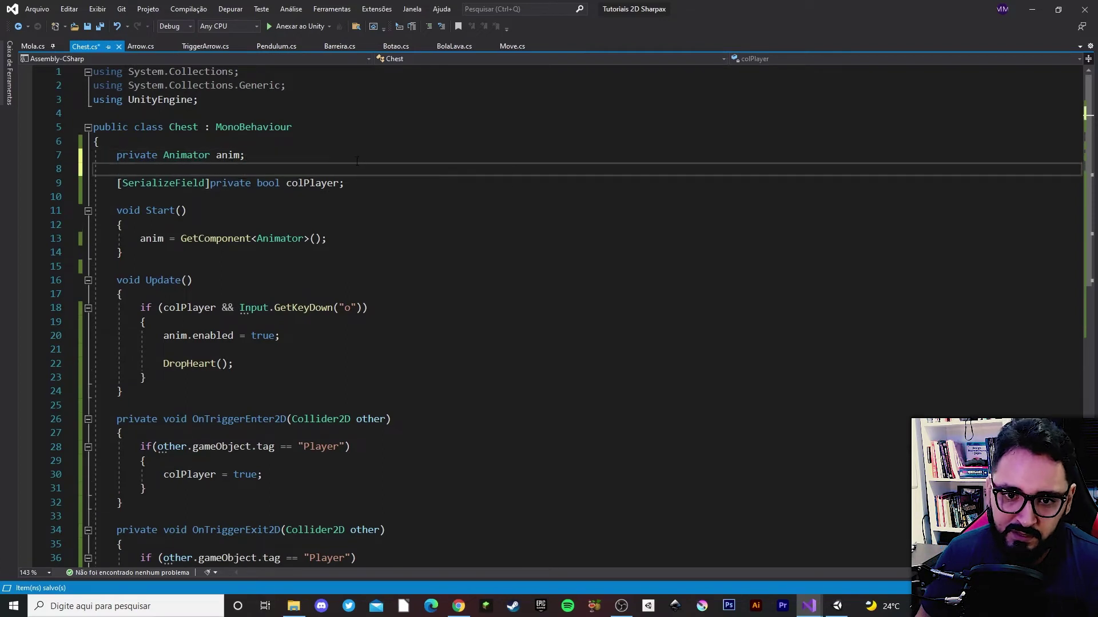
pyautogui.write('p')
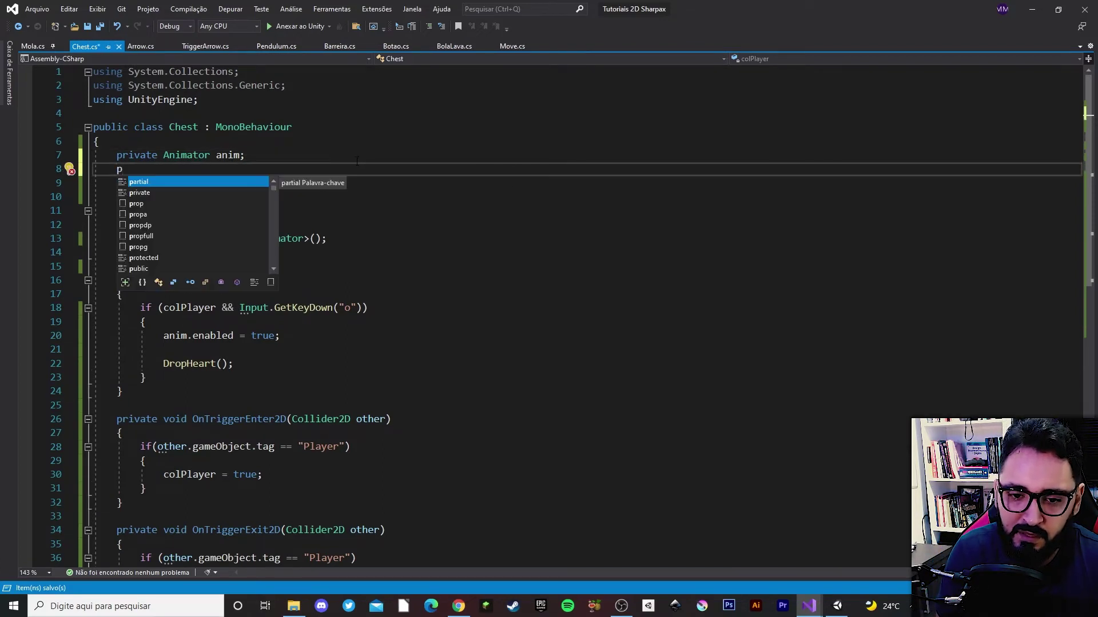
pyautogui.write('rivate')
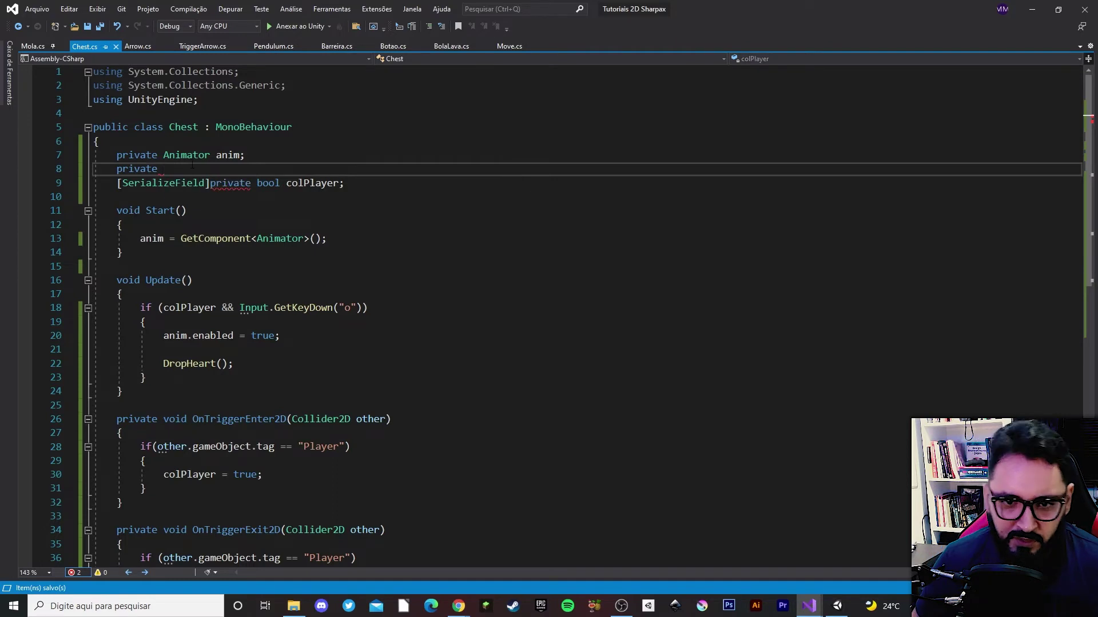
pyautogui.write('te Transf')
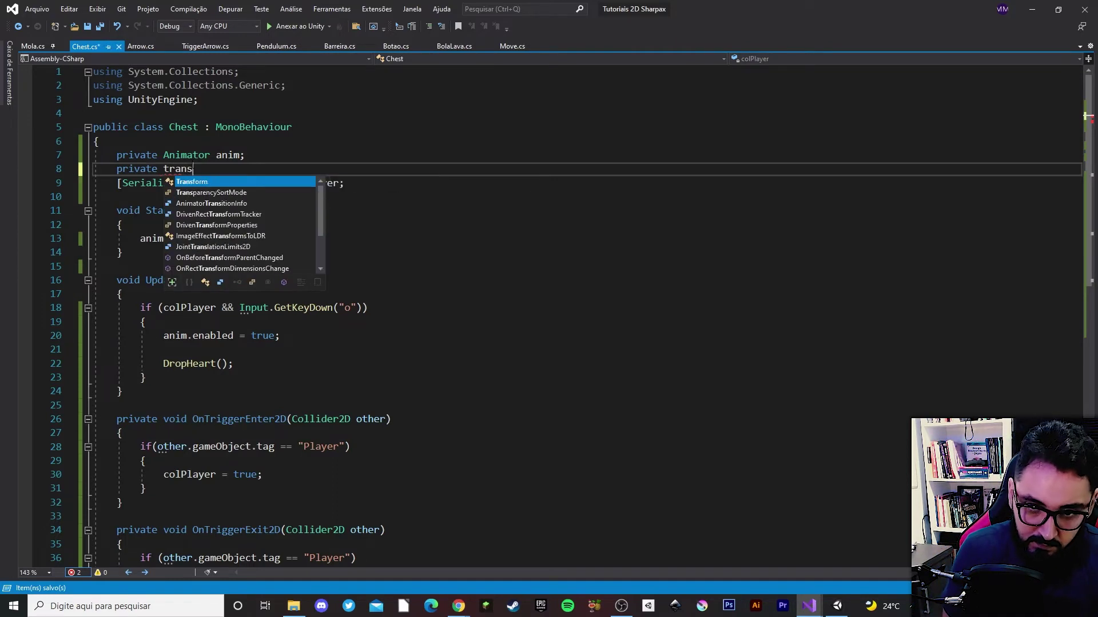
pyautogui.press('Tab')
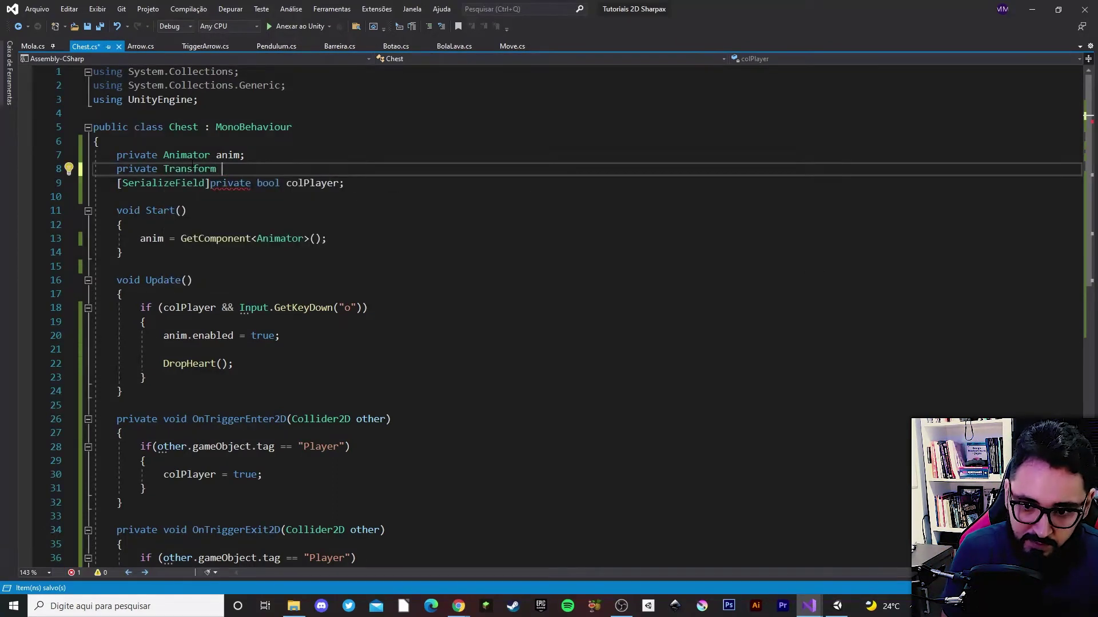
pyautogui.write('heart;')
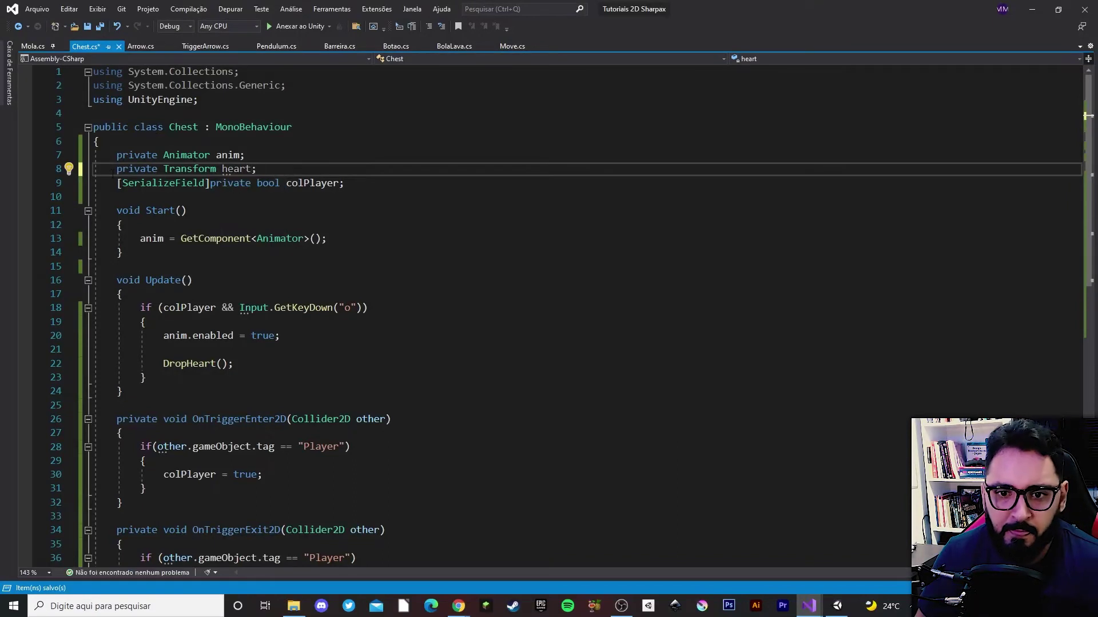
# Copy colPlayer's [SerializeField] onto the heart field, fix the spacing, and save
pyautogui.click(209, 184)
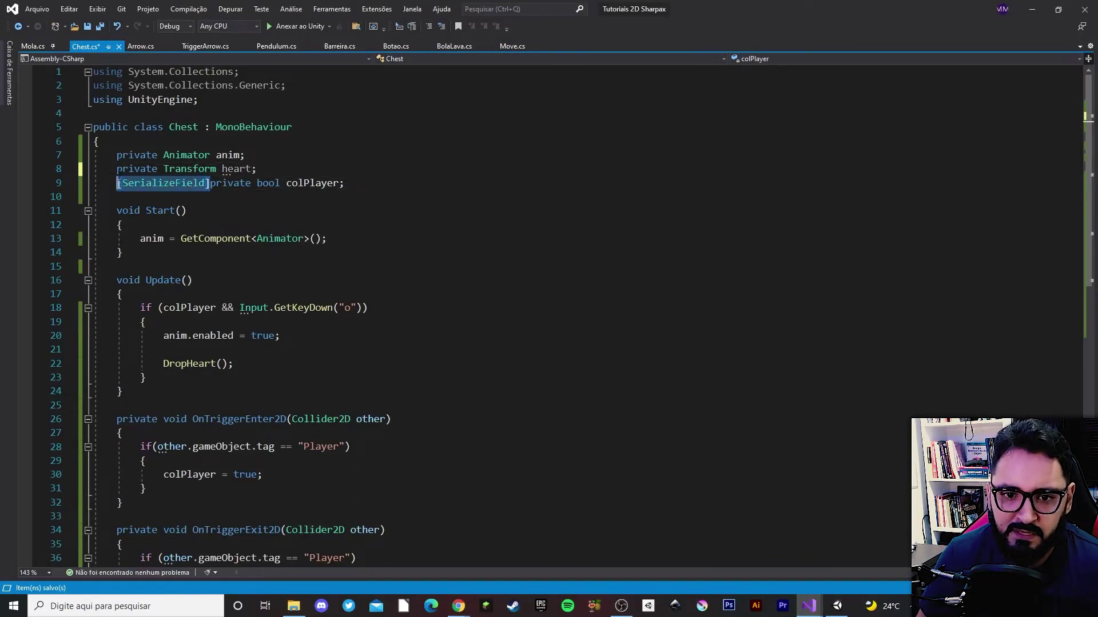
pyautogui.hotkey('ctrl', 'c')
pyautogui.press('Up')
pyautogui.hotkey('ctrl', 'v')
pyautogui.click(210, 183)
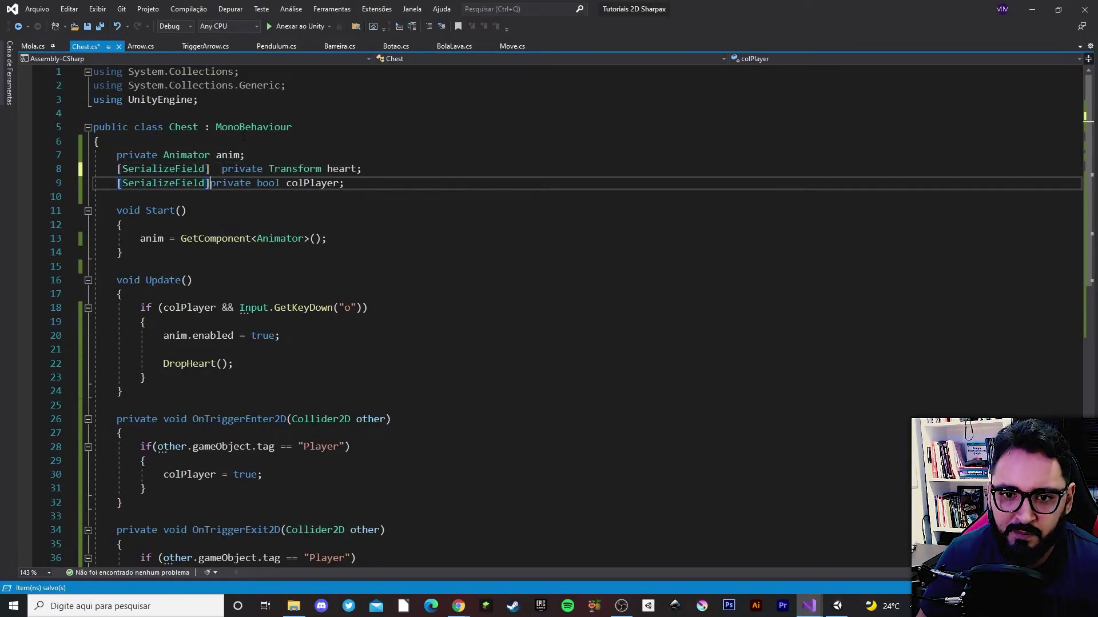
pyautogui.press('Up')
pyautogui.press('Delete')
pyautogui.hotkey('ctrl', 's')
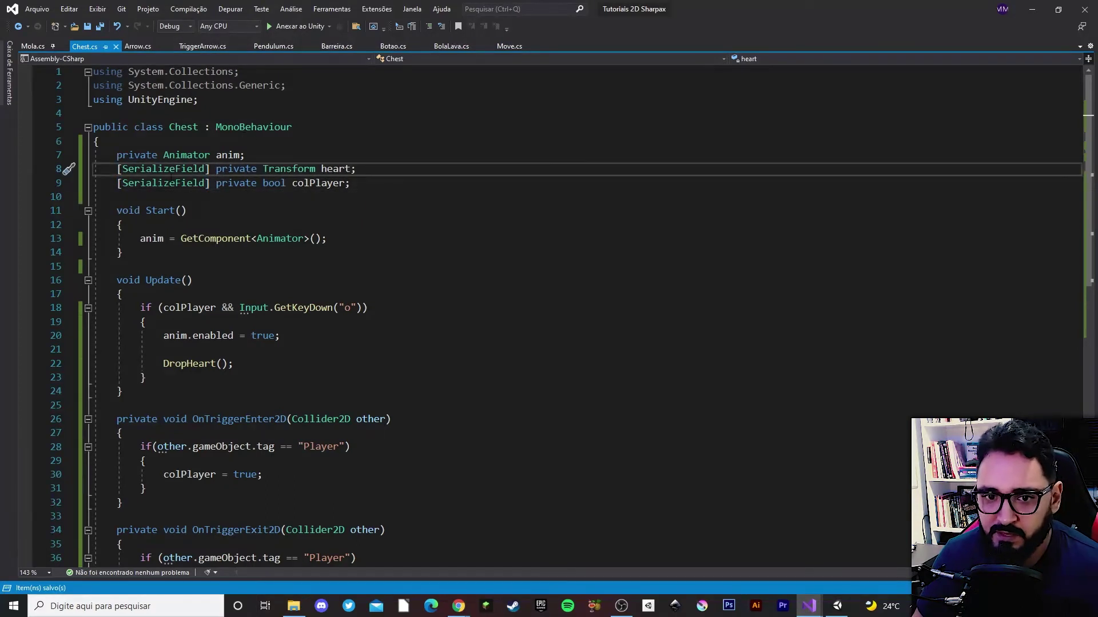
pyautogui.doubleClick(188, 171)
pyautogui.doubleClick(336, 170)
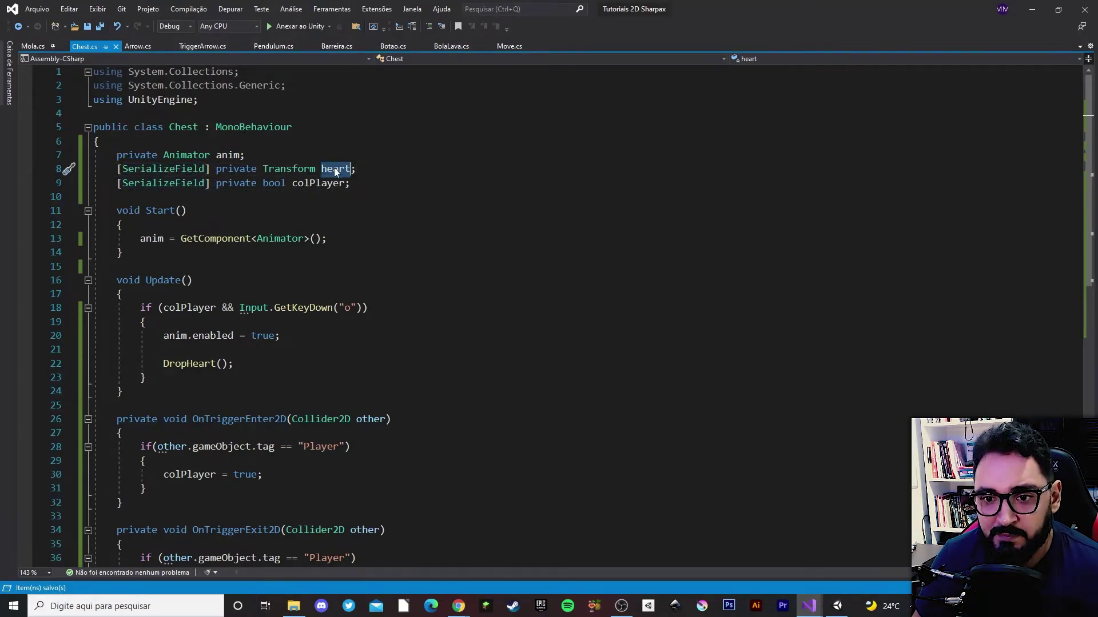
pyautogui.scroll(-3, 336, 425)
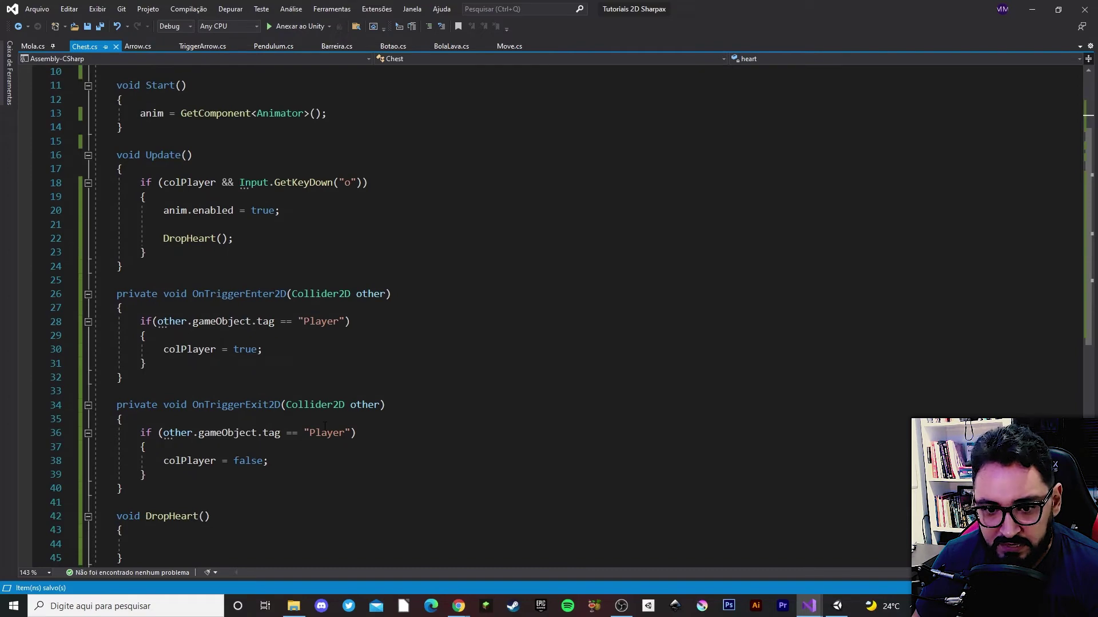
pyautogui.scroll(-3, 325, 426)
# Start an Instantiate call inside the DropHeart body
pyautogui.scroll(2, 325, 426)
pyautogui.click(171, 502)
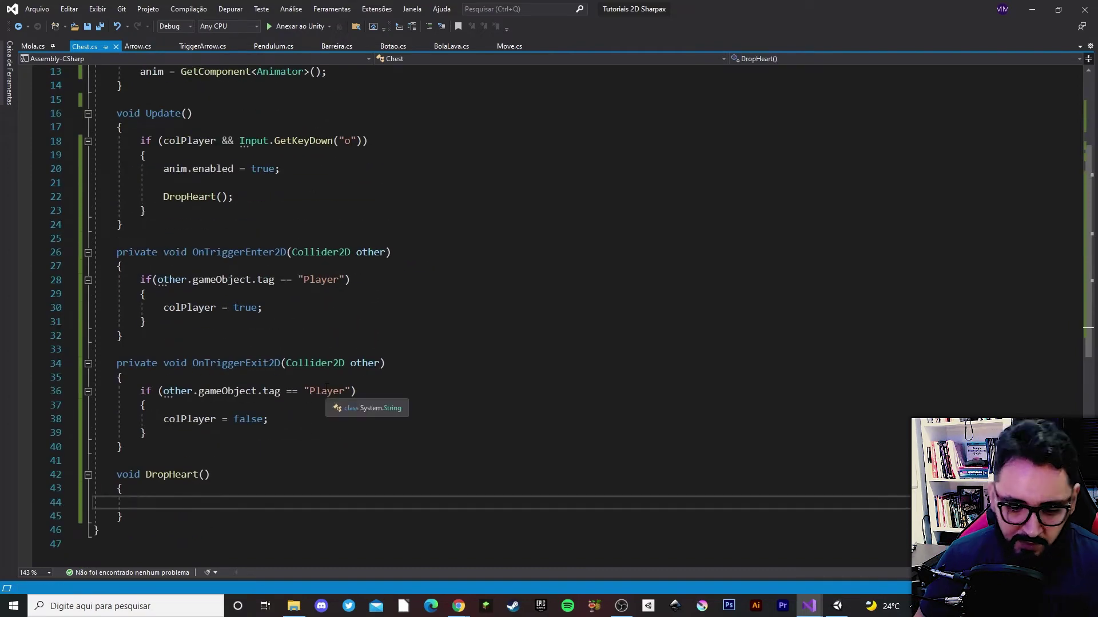
pyautogui.write('instant')
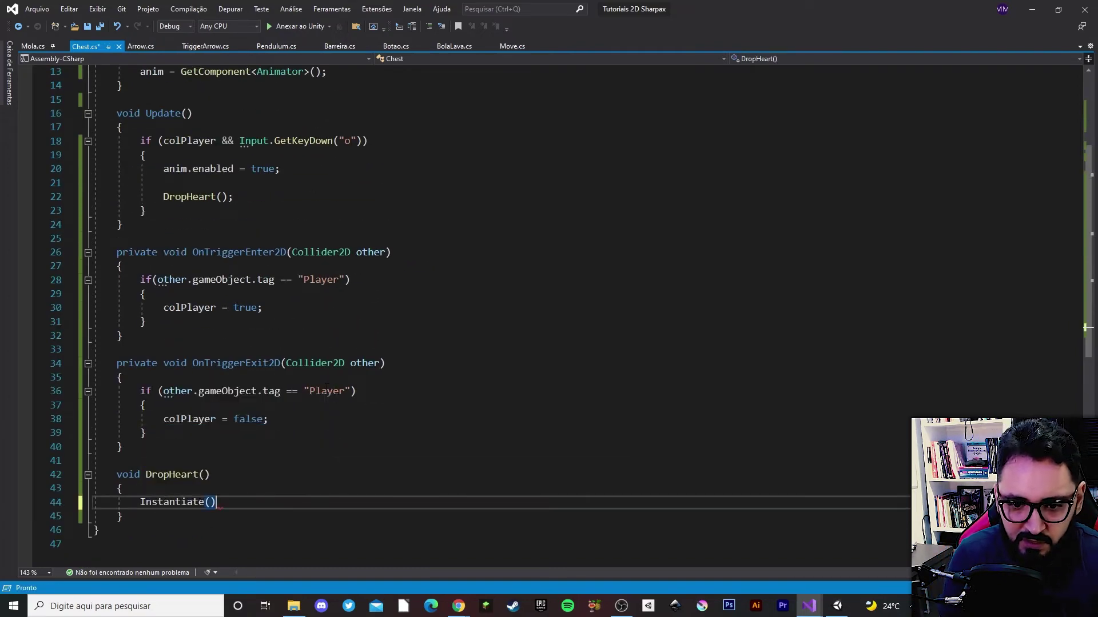
pyautogui.scroll(4, 301, 267)
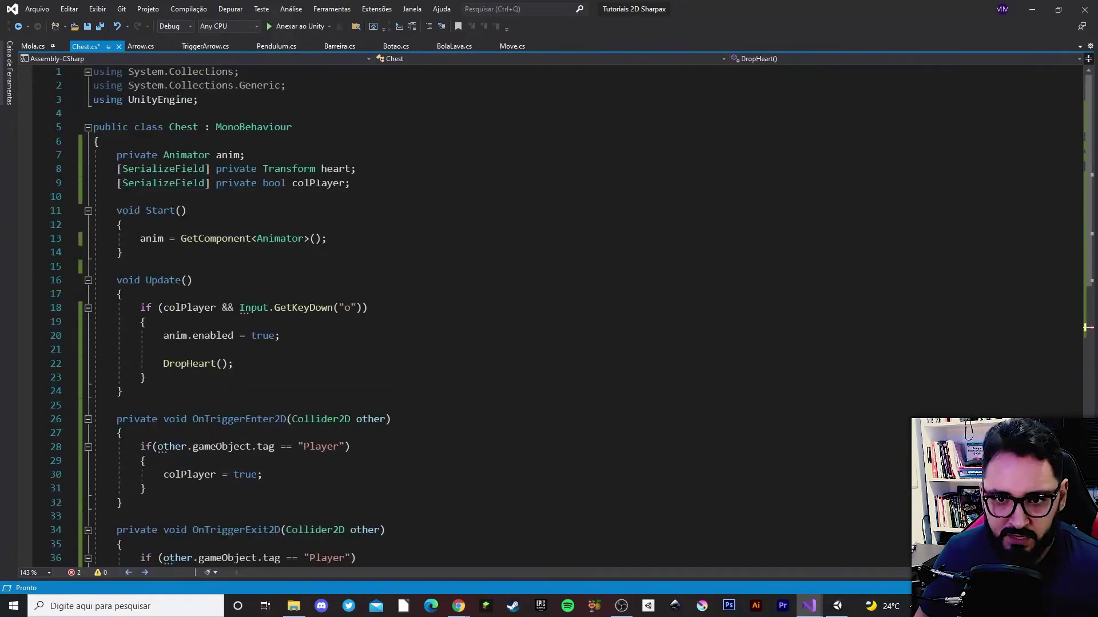
pyautogui.doubleClick(317, 183)
pyautogui.doubleClick(335, 169)
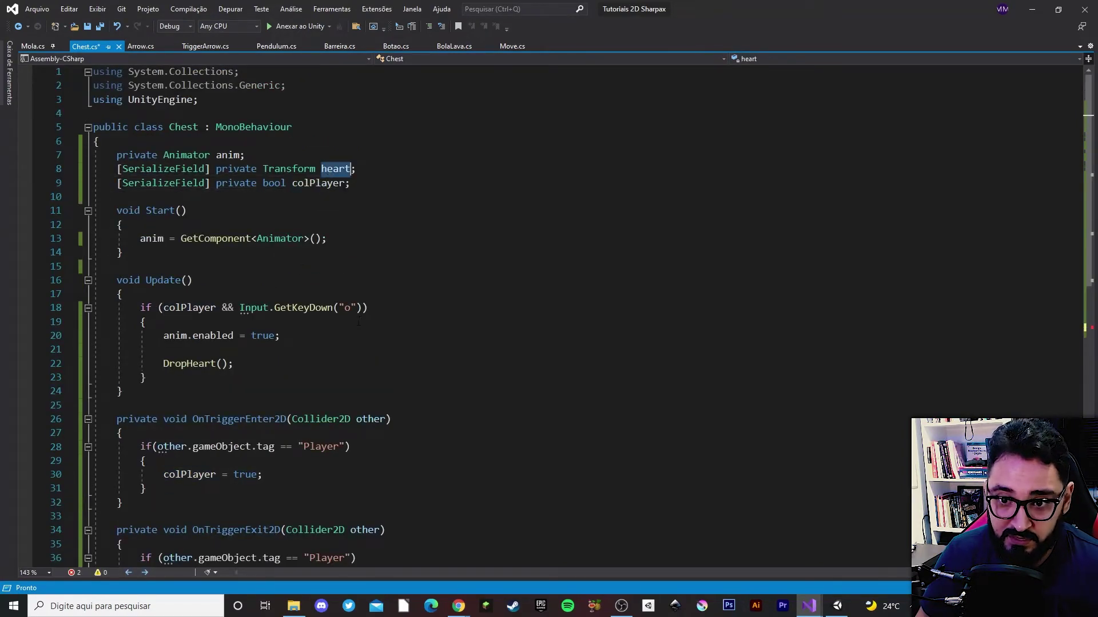
pyautogui.scroll(-6, 358, 322)
# Add transform.position as the next Instantiate argument, correcting the mistyped member
pyautogui.click(212, 417)
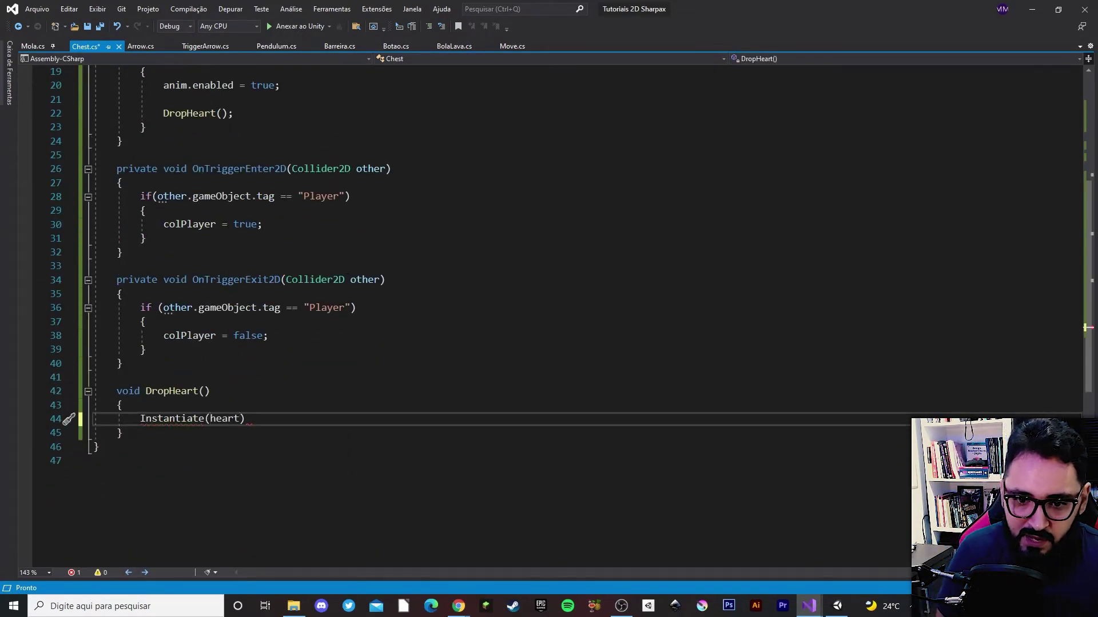
pyautogui.write(', ')
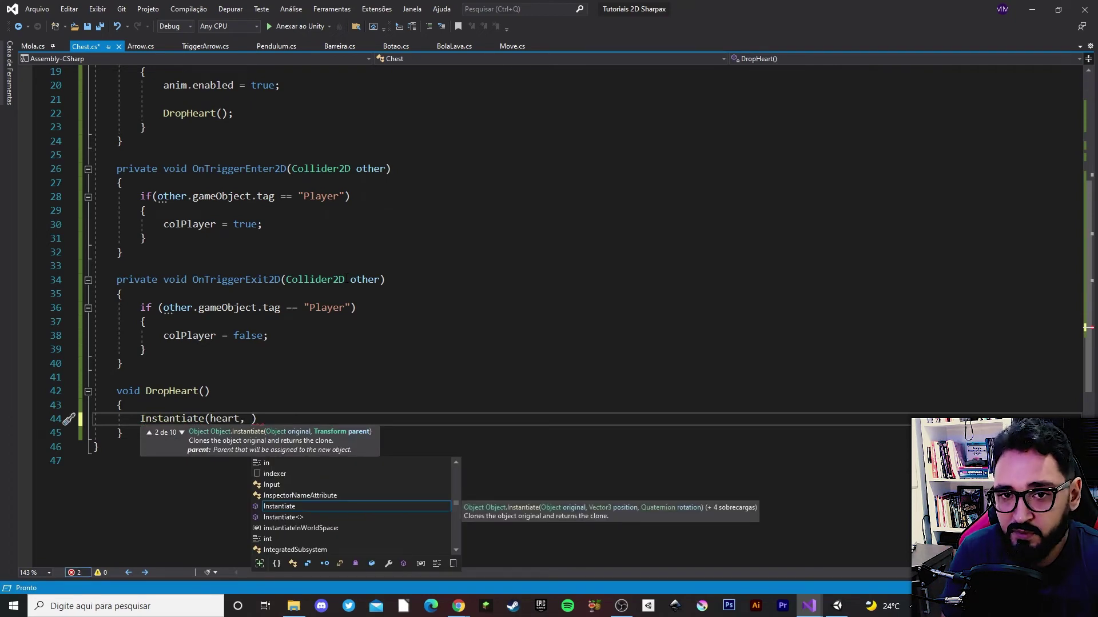
pyautogui.write('transform')
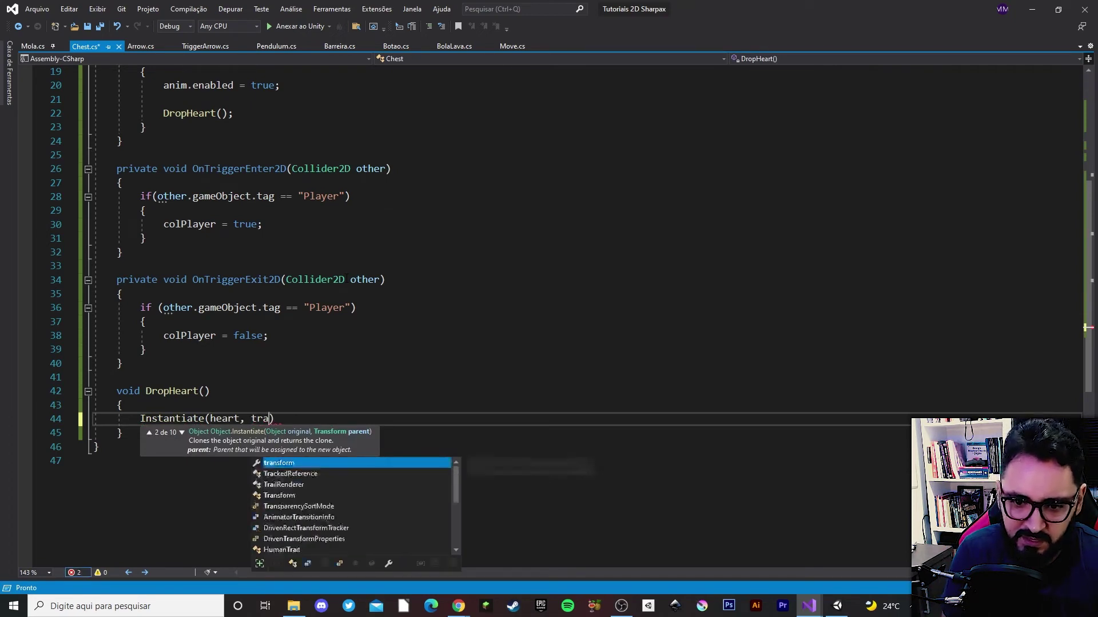
pyautogui.write('.op')
pyautogui.press('Return')
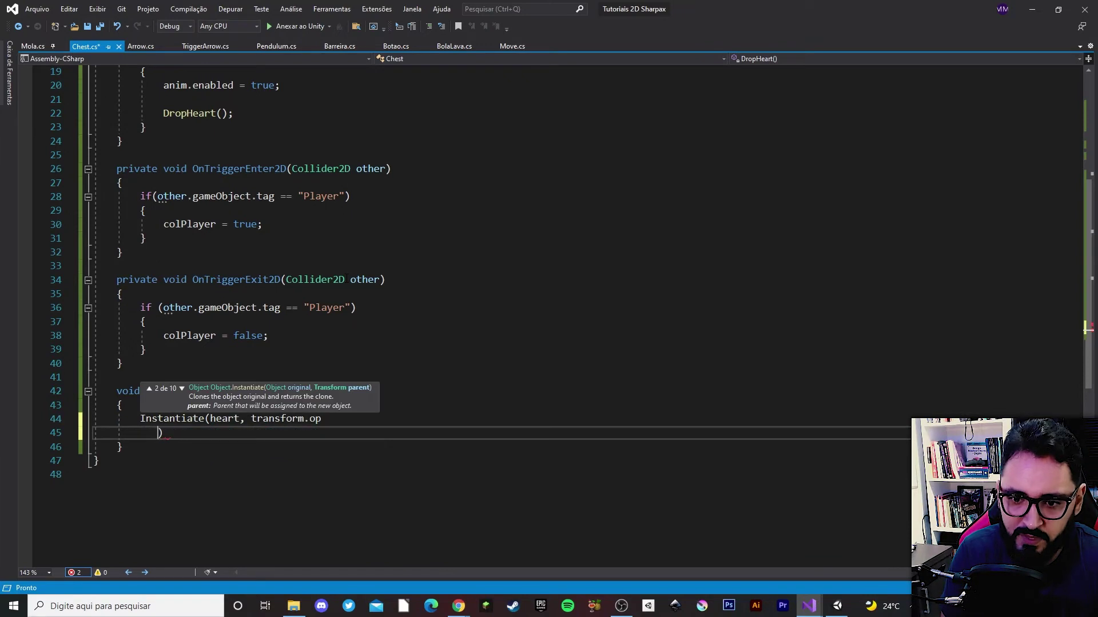
pyautogui.hotkey('shift', 'Down')
pyautogui.hotkey('shift', 'Down')
pyautogui.hotkey('shift', 'Down')
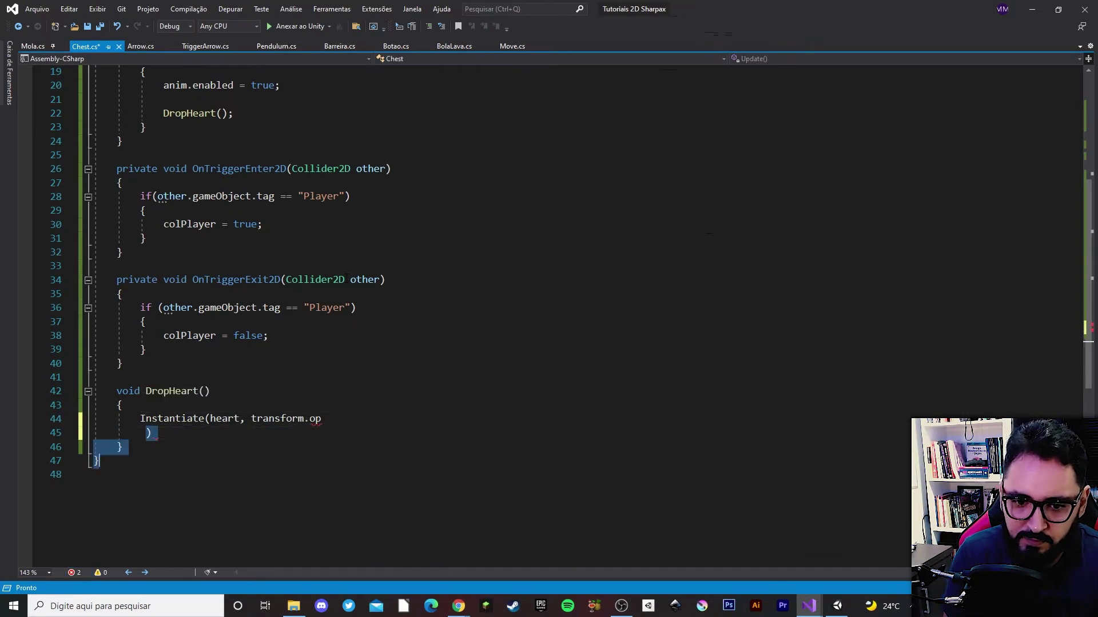
pyautogui.moveTo(97, 461); pyautogui.dragTo(152, 418)
pyautogui.hotkey('ctrl', 'z')
pyautogui.press('BackSpace')
pyautogui.press('BackSpace')
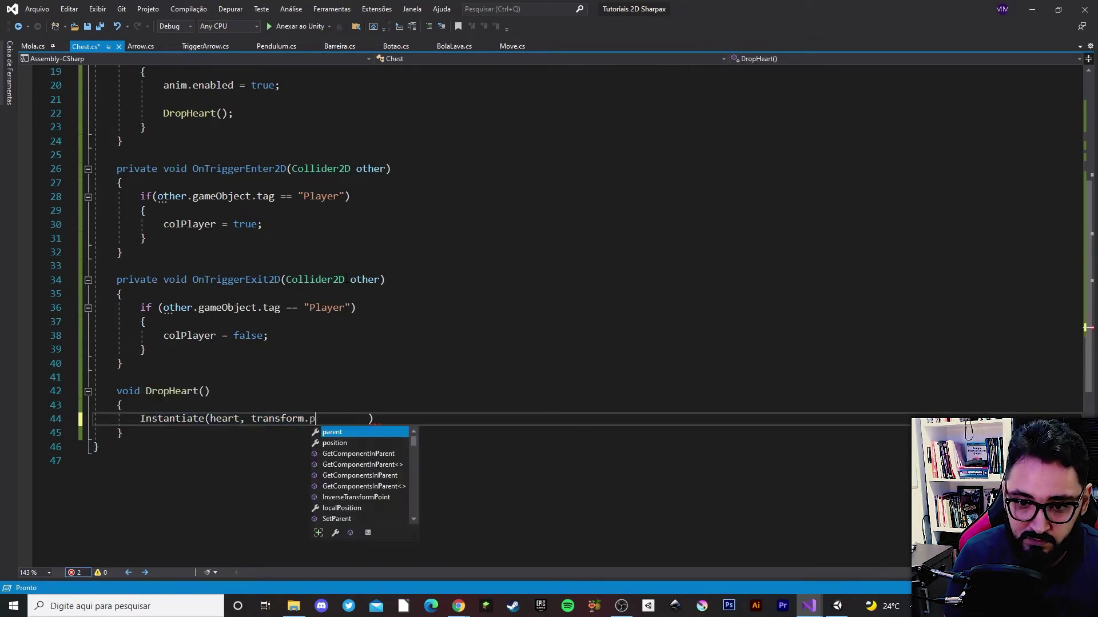
pyautogui.write('position.')
pyautogui.press('BackSpace')
# Finish the call with transform.rotation, save Chest.cs, and return to Unity
pyautogui.write(', t')
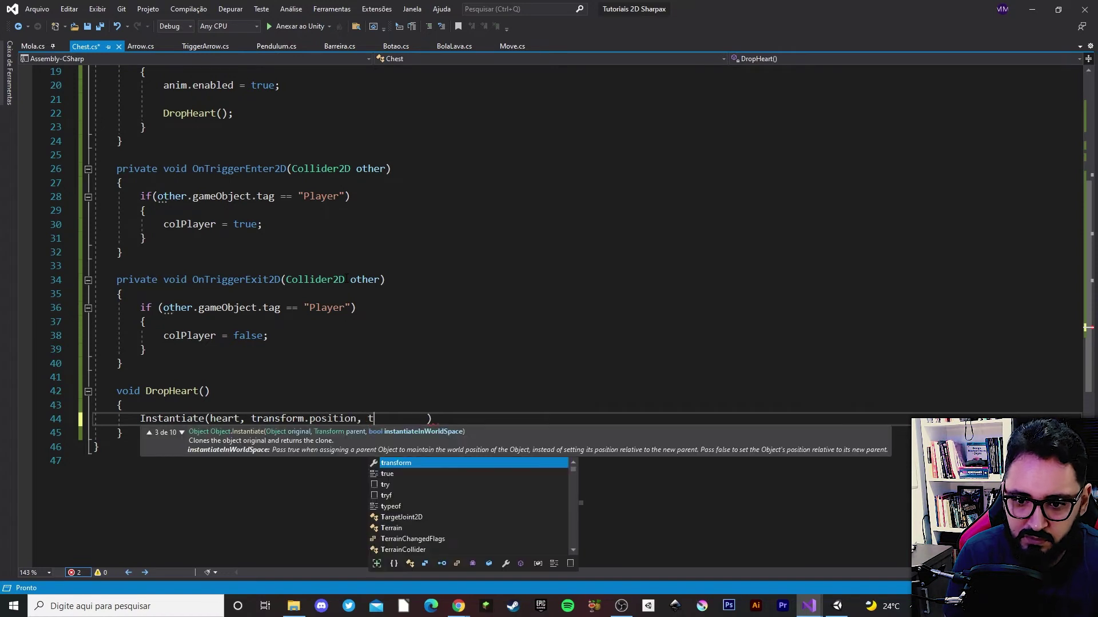
pyautogui.write('ransform.')
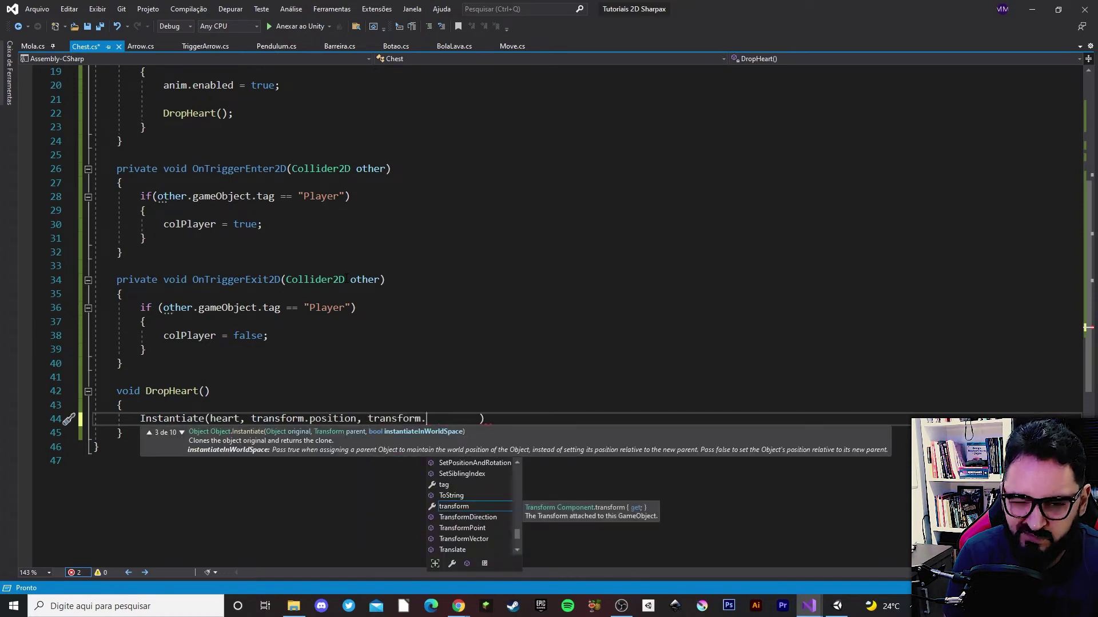
pyautogui.write('ro')
pyautogui.press('Tab')
pyautogui.write(');')
pyautogui.hotkey('ctrl', 's')
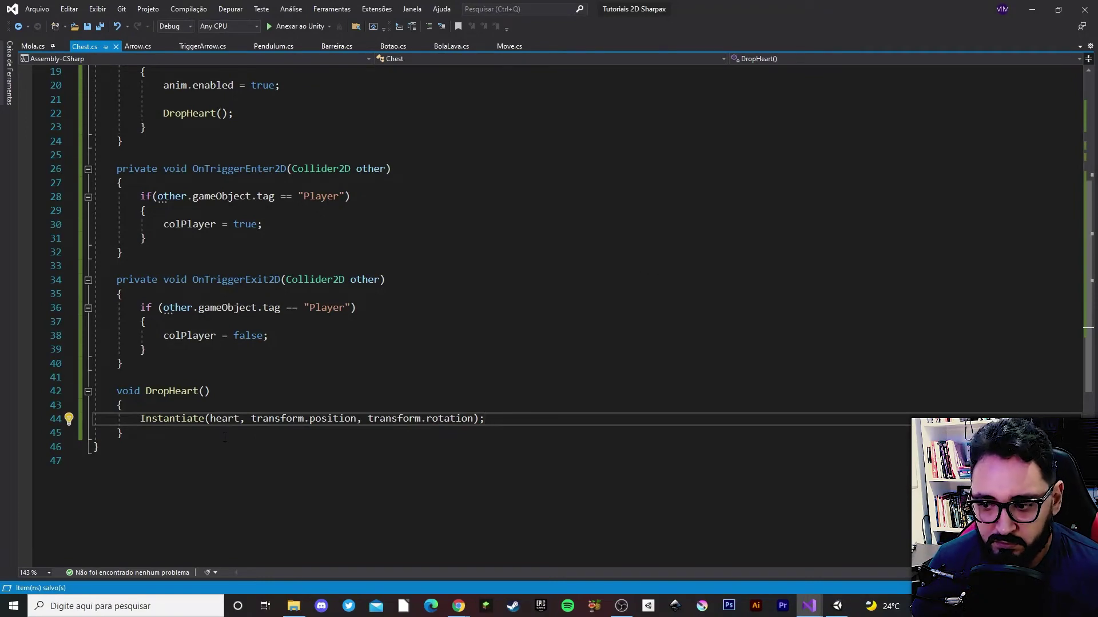
pyautogui.scroll(2, 337, 417)
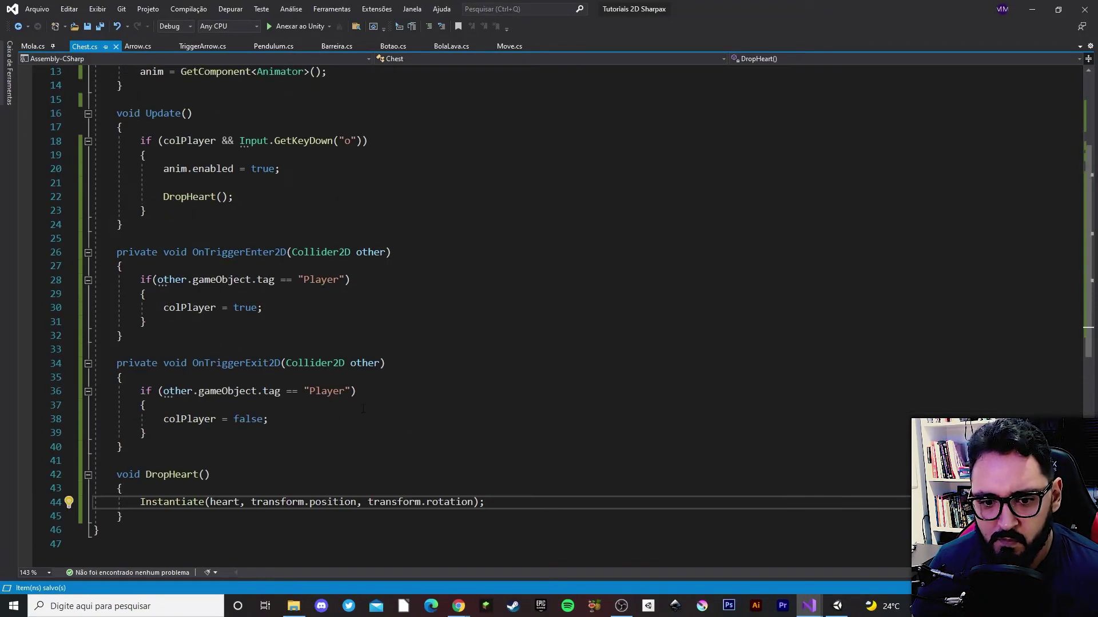
pyautogui.hotkey('alt', 'Tab')
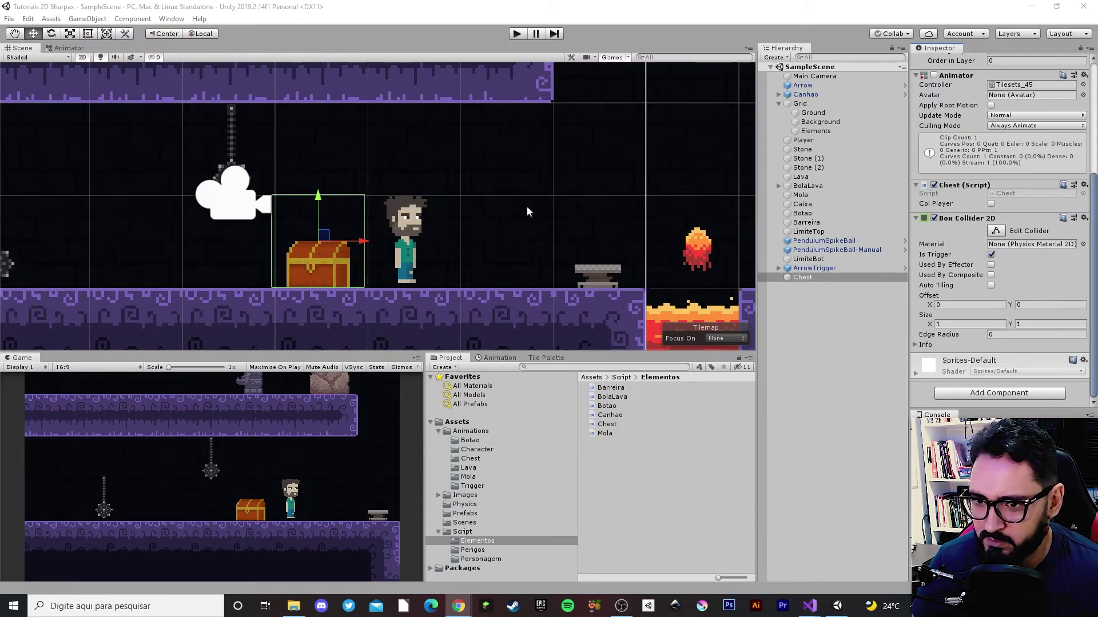
# Assign the Heart prefab to Chest (Script)'s Heart slot and enter Play mode
pyautogui.hotkey('alt', 'Tab')
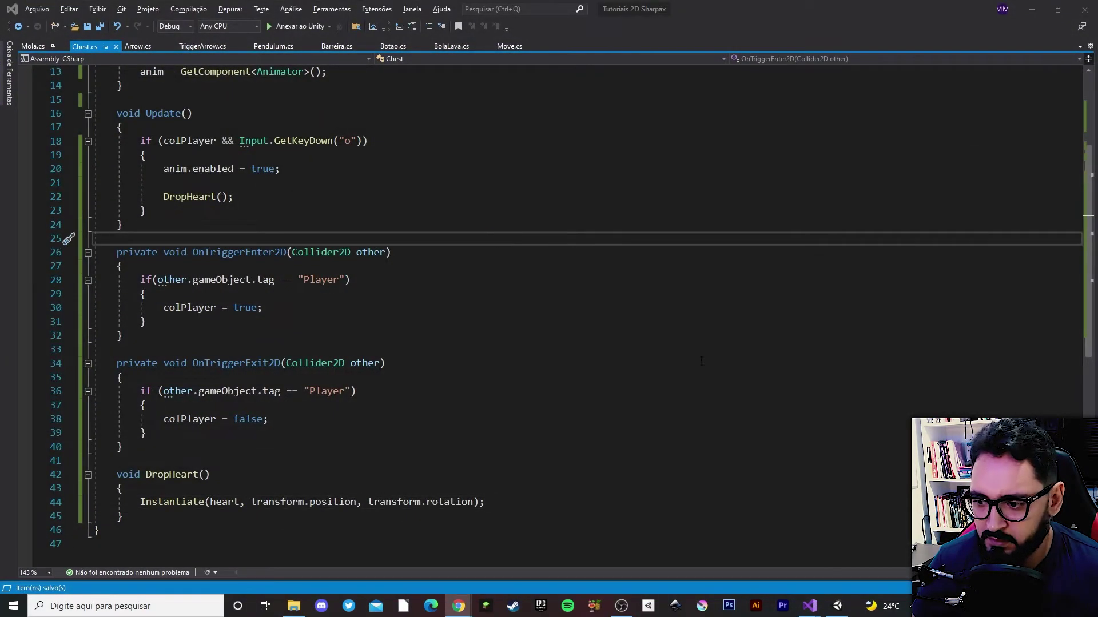
pyautogui.hotkey('alt', 'Tab')
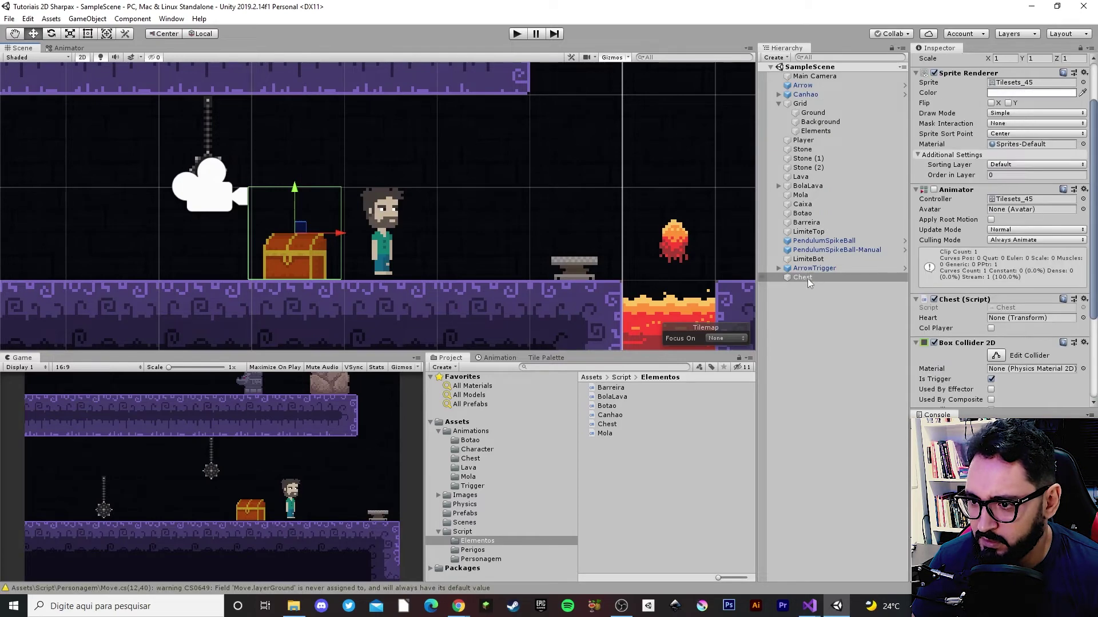
pyautogui.scroll(-5, 1041, 392)
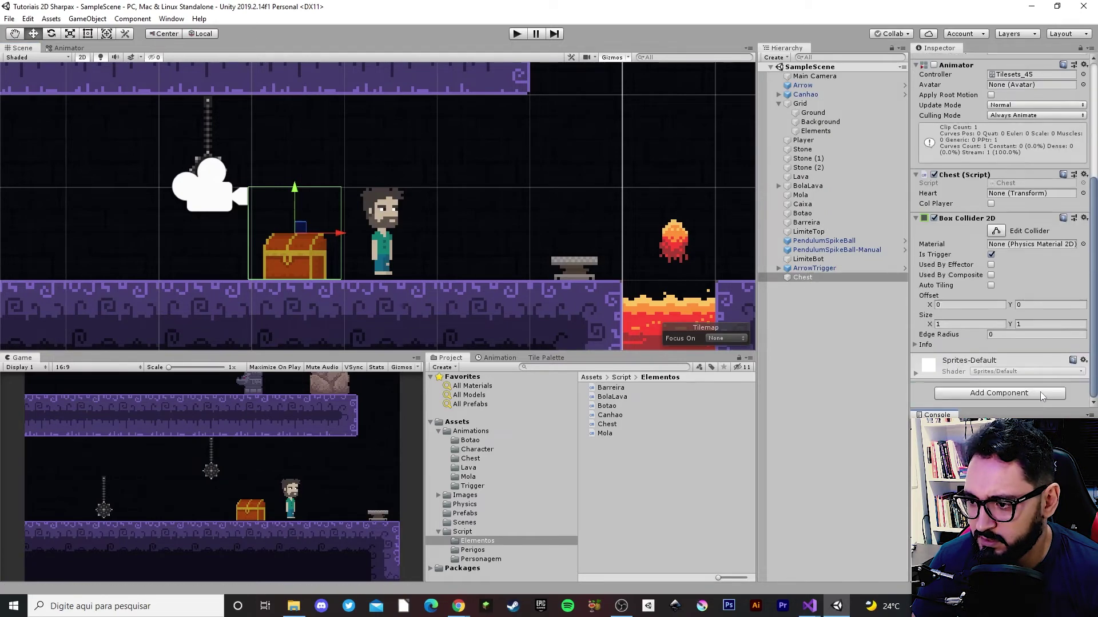
pyautogui.scroll(5, 1006, 290)
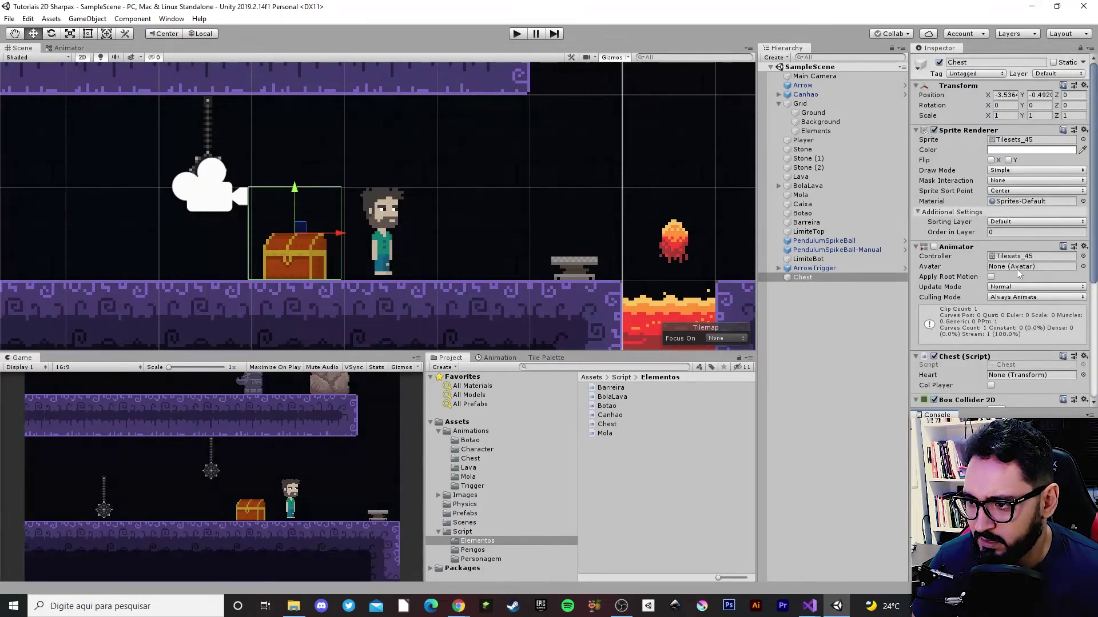
pyautogui.scroll(-4, 1059, 327)
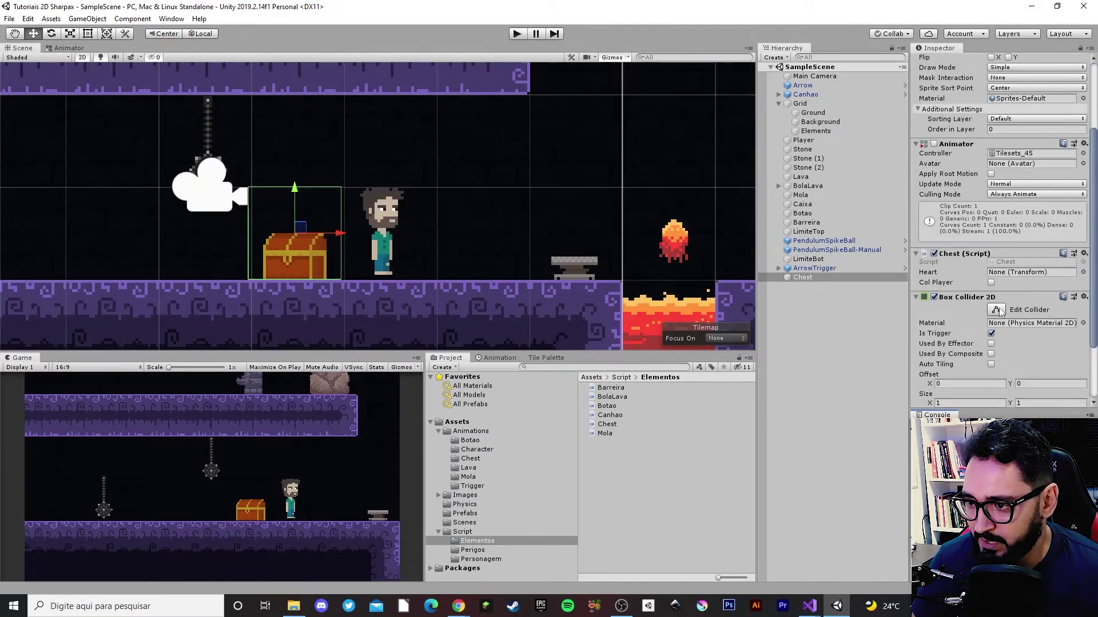
pyautogui.click(1009, 272)
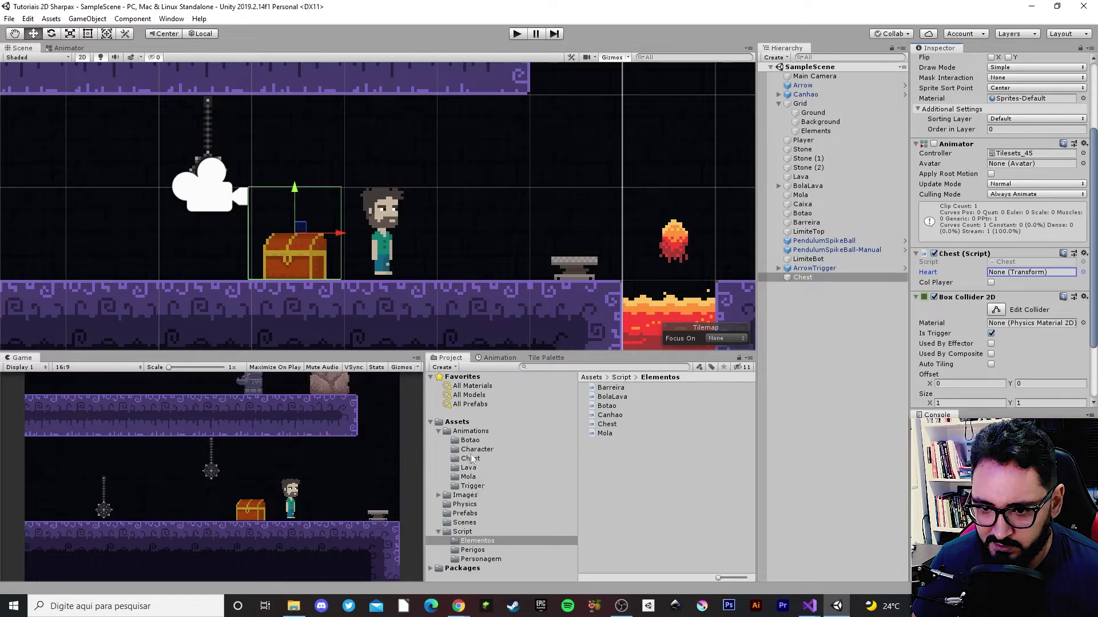
pyautogui.click(465, 513)
pyautogui.moveTo(606, 424); pyautogui.dragTo(930, 340)
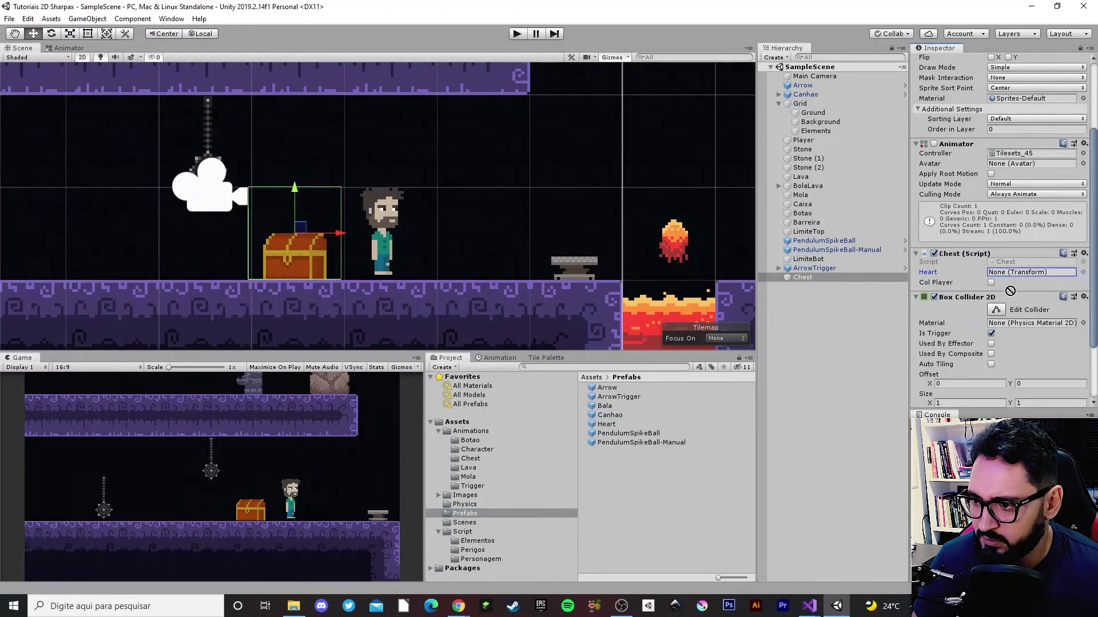
pyautogui.click(514, 36)
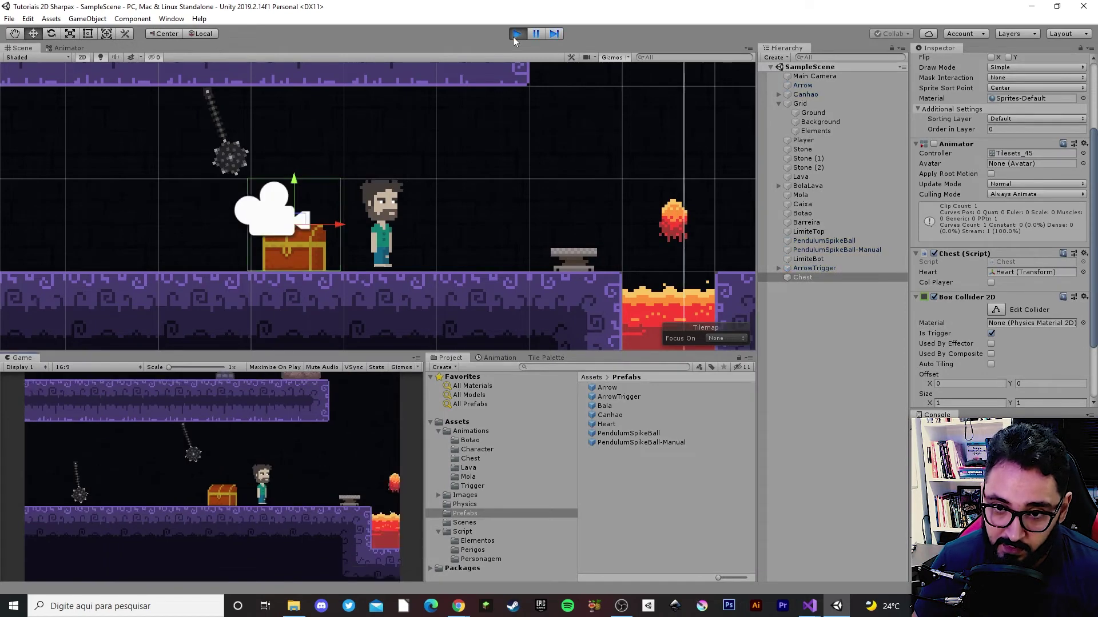
# Walk onto the chest, open it with E to spawn a heart, then stop Play mode
pyautogui.press('Left')
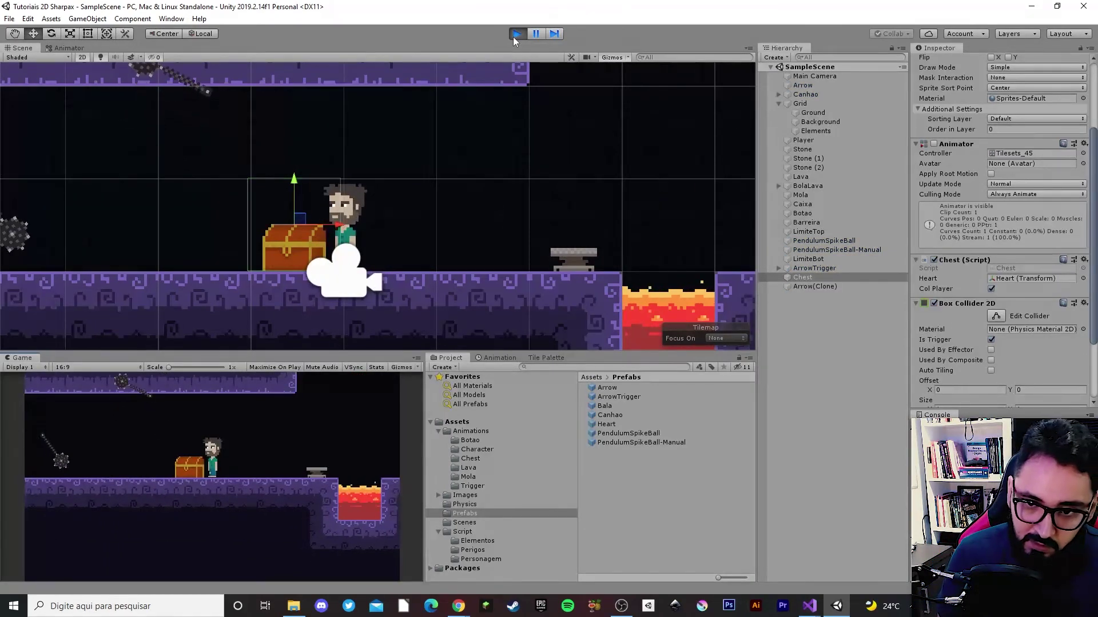
pyautogui.press('e')
pyautogui.press('Right')
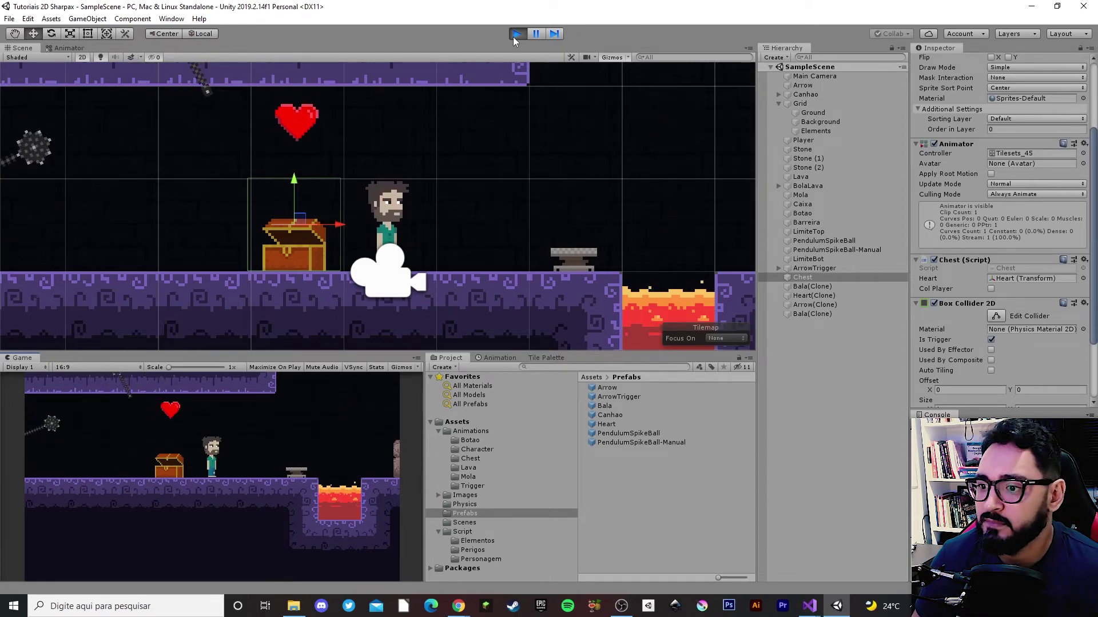
pyautogui.click(512, 37)
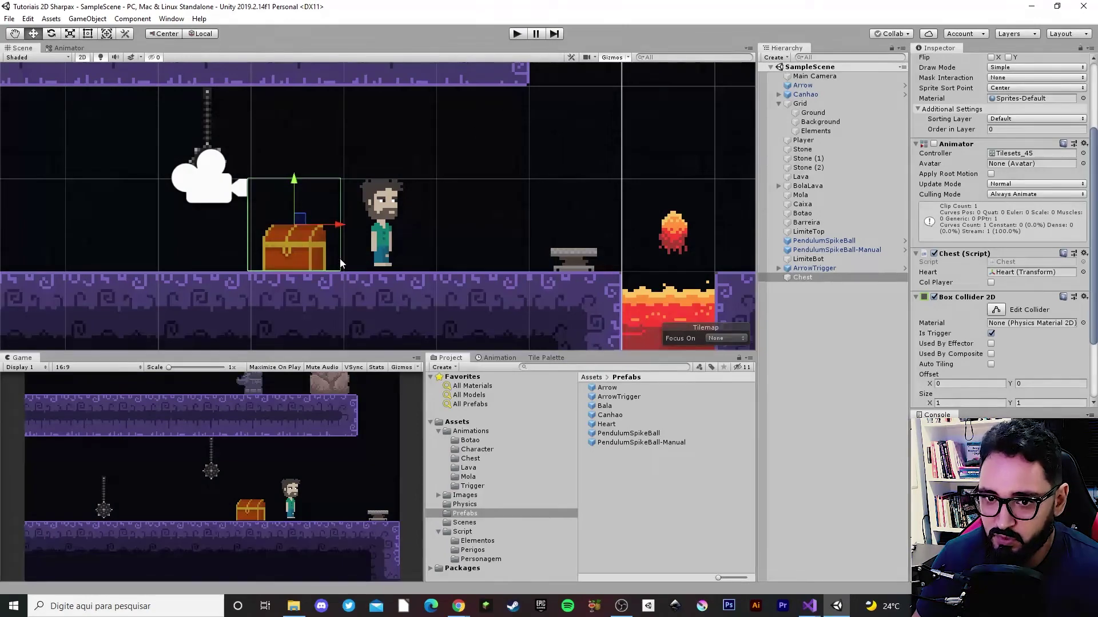
# Move the chest further left in the Scene view and retest it in Play mode
pyautogui.scroll(-2, 341, 263)
pyautogui.scroll(-1, 343, 260)
pyautogui.moveTo(349, 243); pyautogui.dragTo(222, 243)
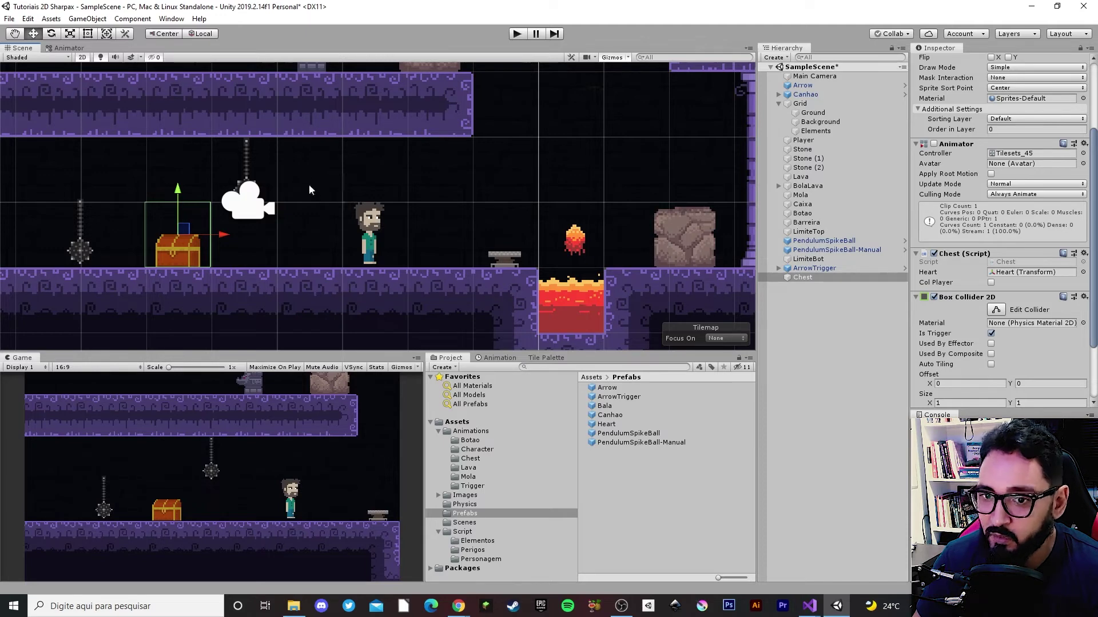
pyautogui.scroll(2, 297, 187)
pyautogui.click(517, 33)
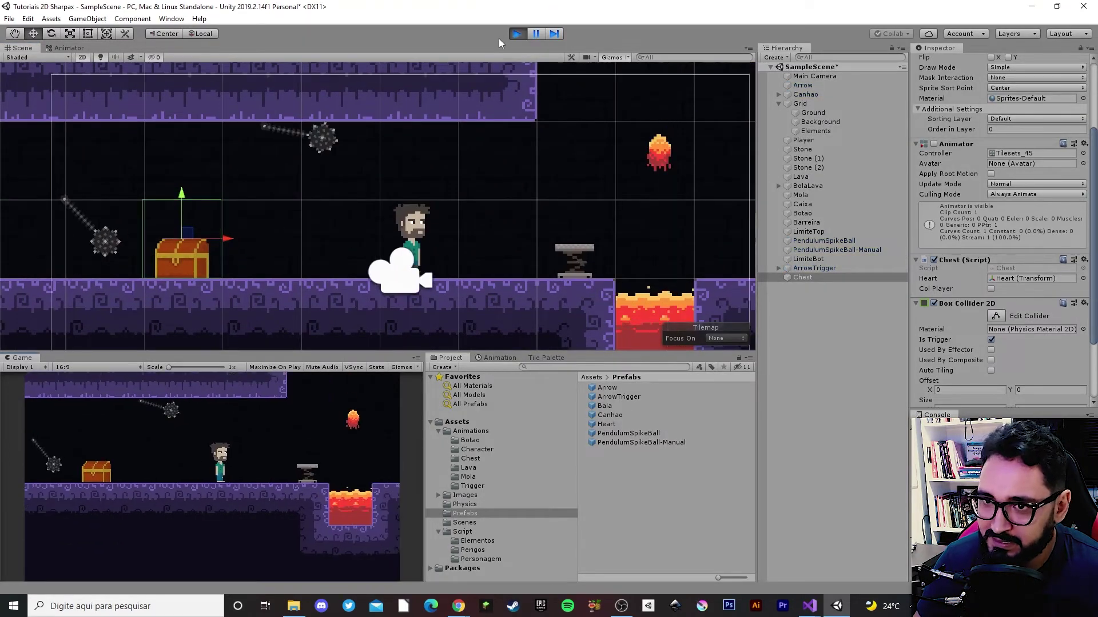
pyautogui.press('Left')
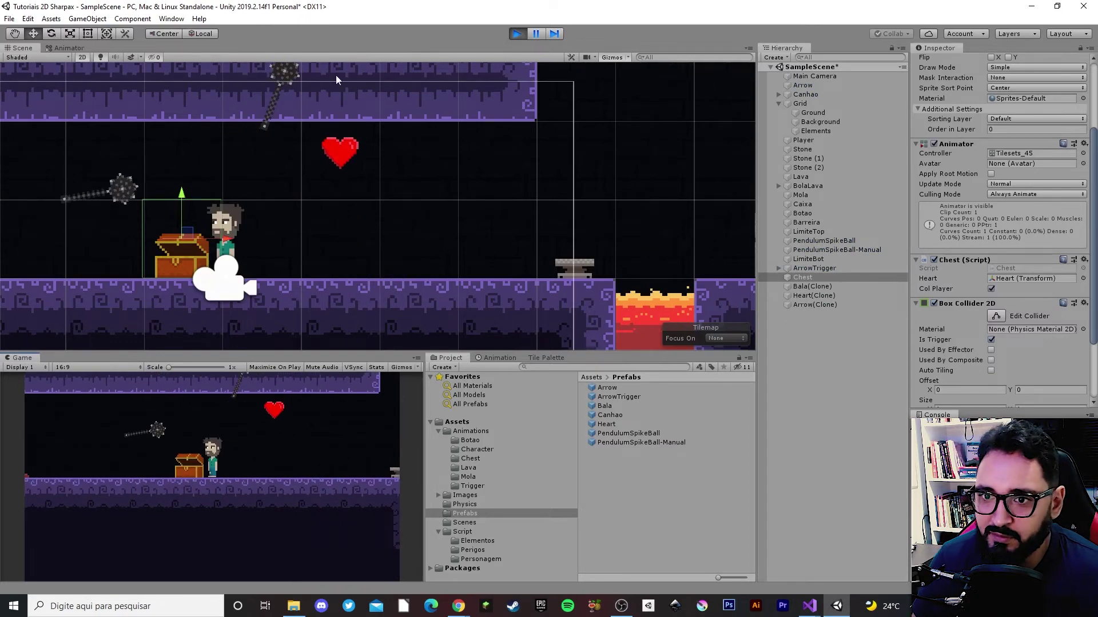
pyautogui.click(520, 35)
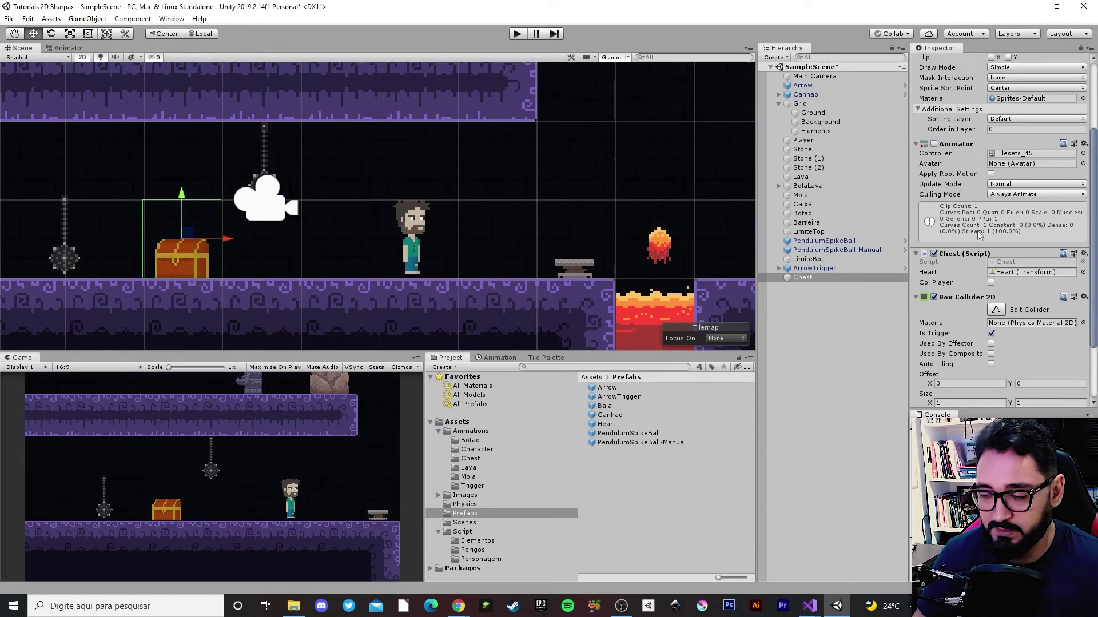
# Remove a placed Heart prefab instance and create an empty object named Heart
pyautogui.moveTo(606, 425)
pyautogui.mouseDown()
pyautogui.moveTo(507, 213)
pyautogui.moveTo(518, 199)
pyautogui.mouseUp()
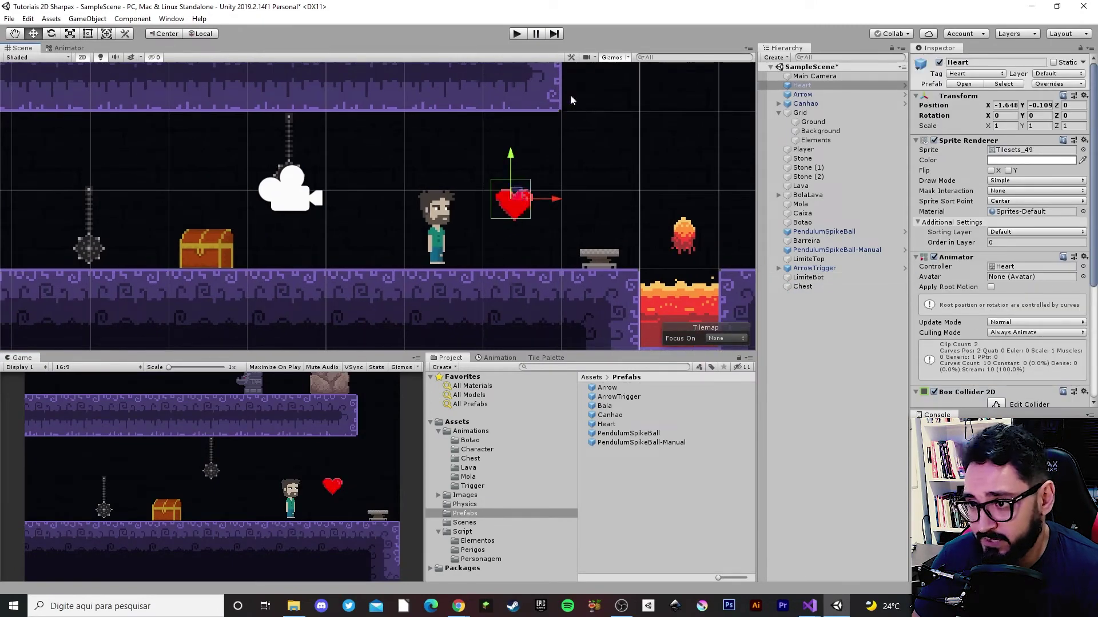
pyautogui.scroll(1, 509, 222)
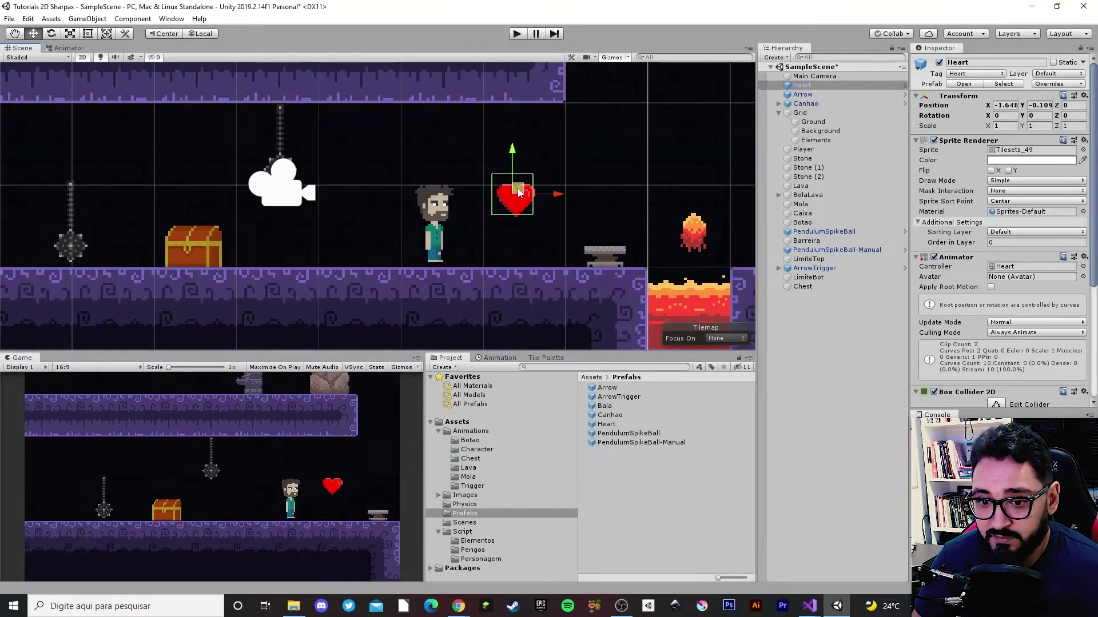
pyautogui.press('Delete')
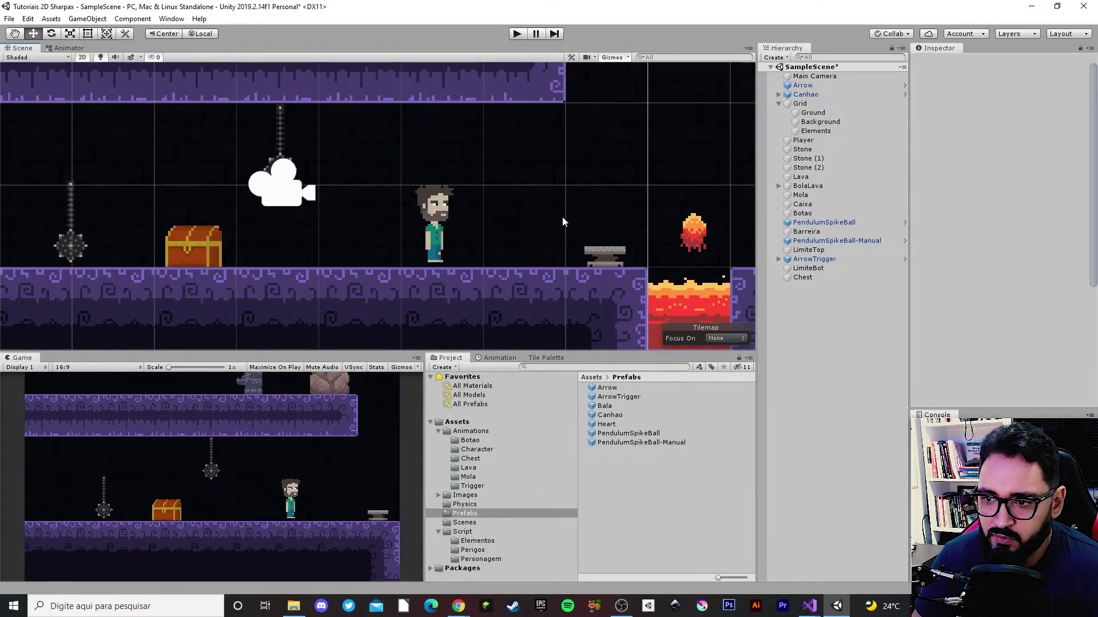
pyautogui.rightClick(802, 343)
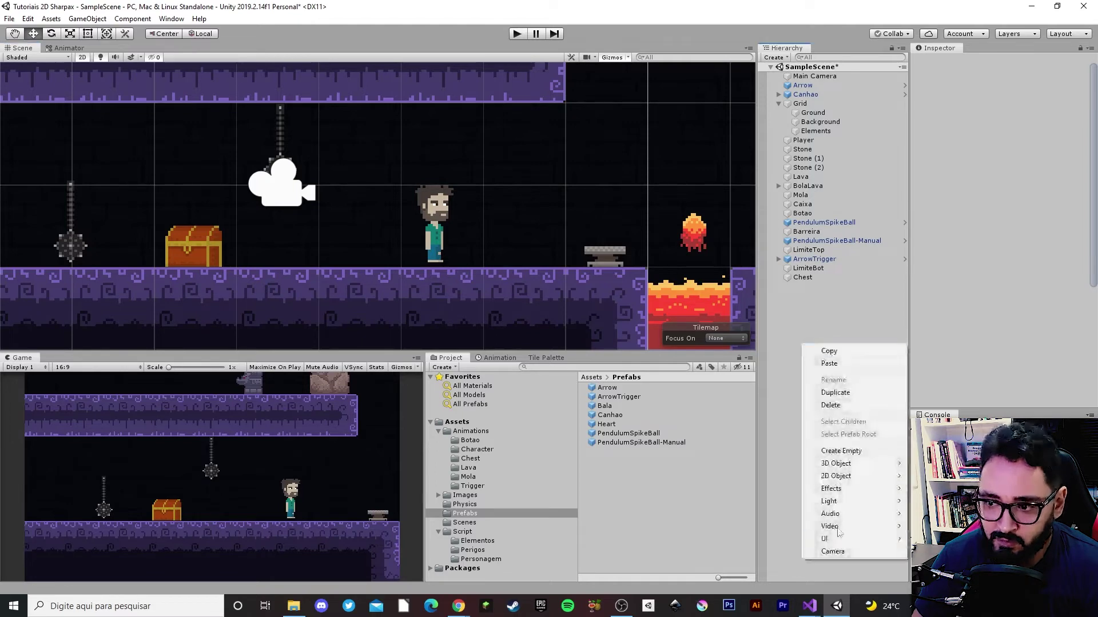
pyautogui.click(858, 452)
pyautogui.write('Hear')
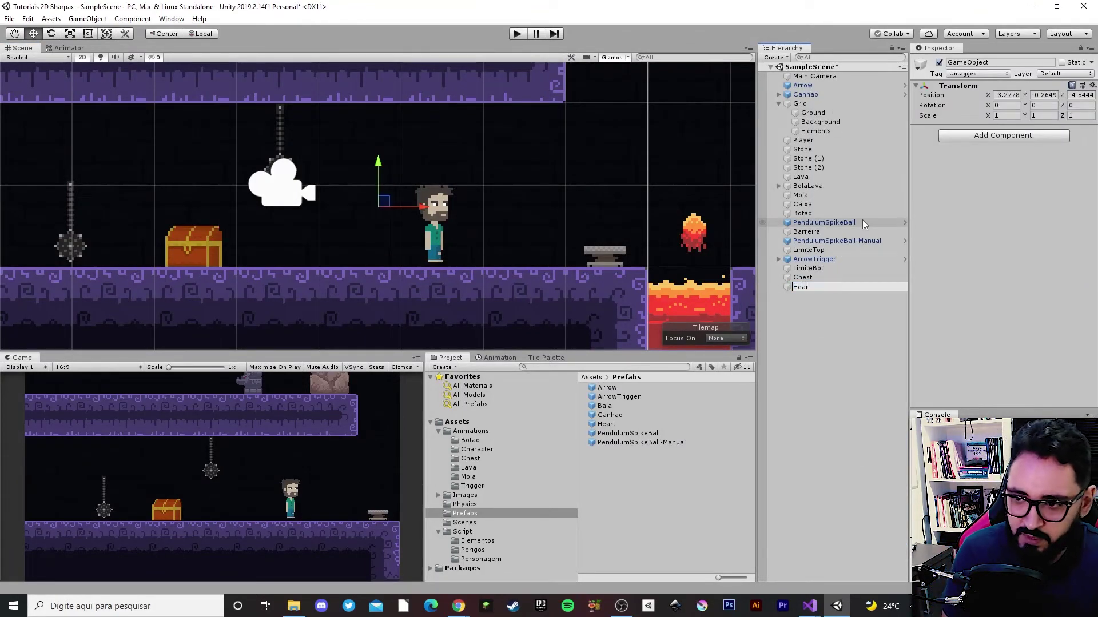
pyautogui.write('t')
pyautogui.press('Return')
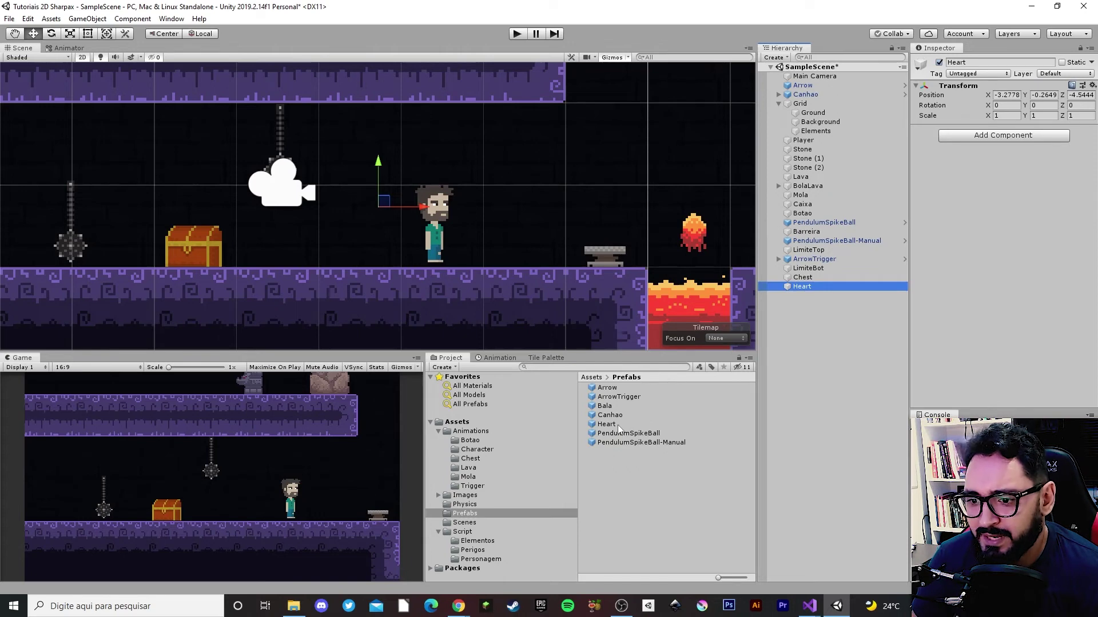
# Nest a Heart prefab instance under the Heart object and set its X position to 0
pyautogui.moveTo(618, 428); pyautogui.dragTo(818, 287)
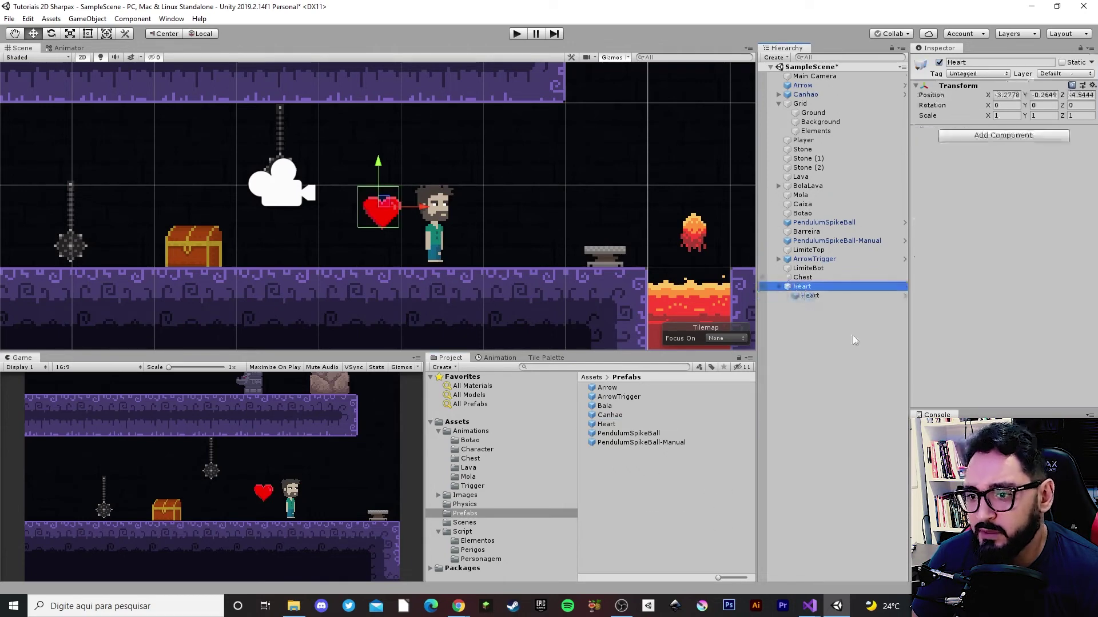
pyautogui.click(1011, 94)
pyautogui.write('0')
pyautogui.press('Tab')
pyautogui.write('0')
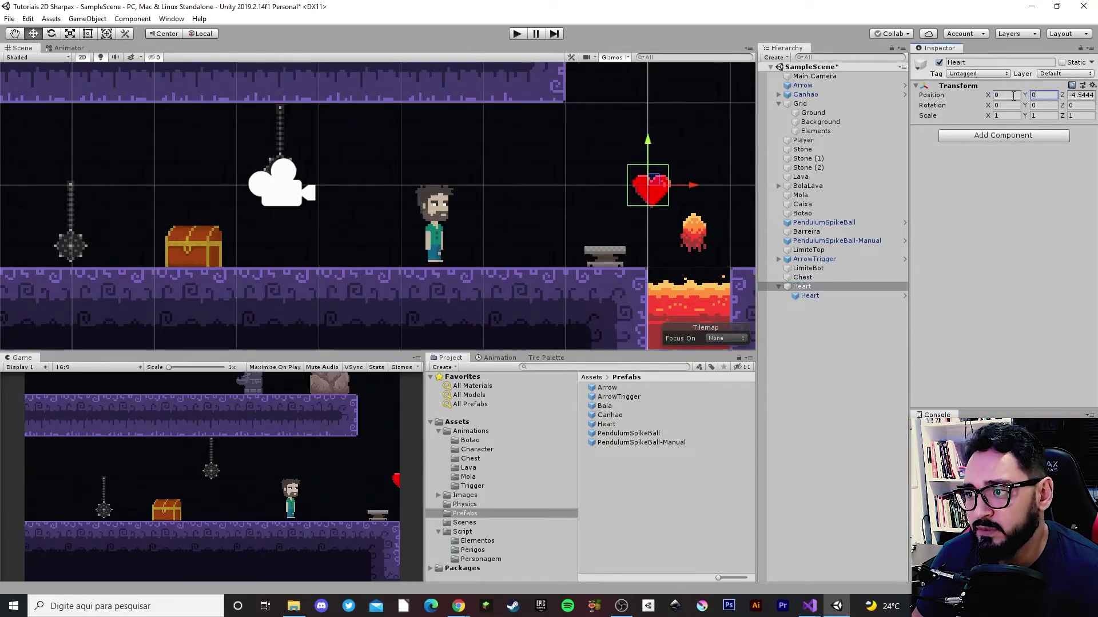
# Delete the old Heart prefab asset from the Prefabs folder
pyautogui.click(810, 296)
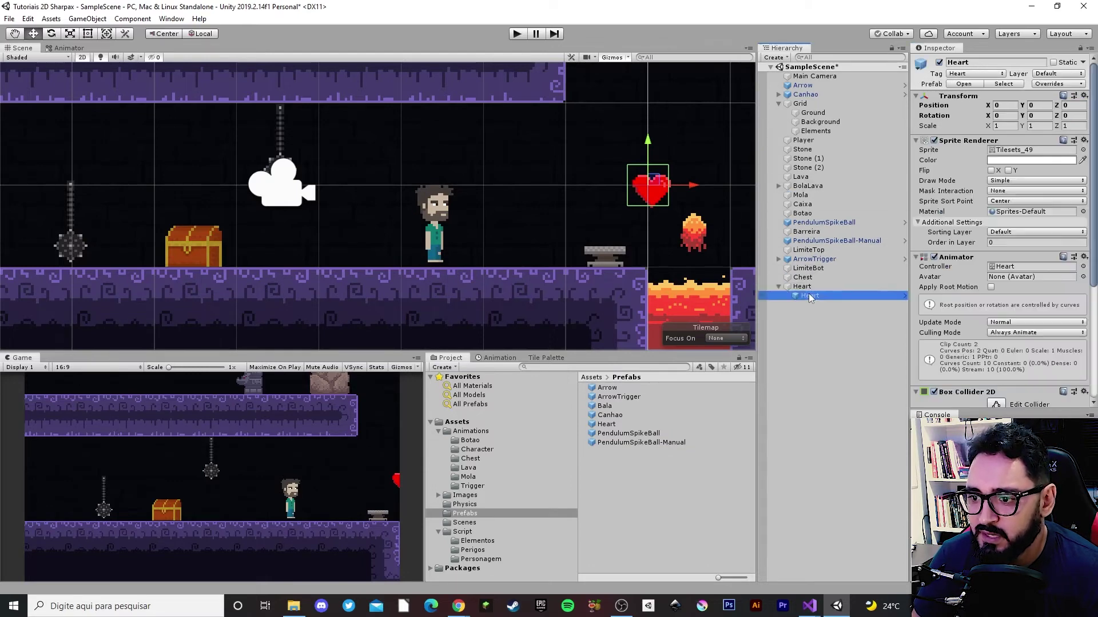
pyautogui.click(792, 287)
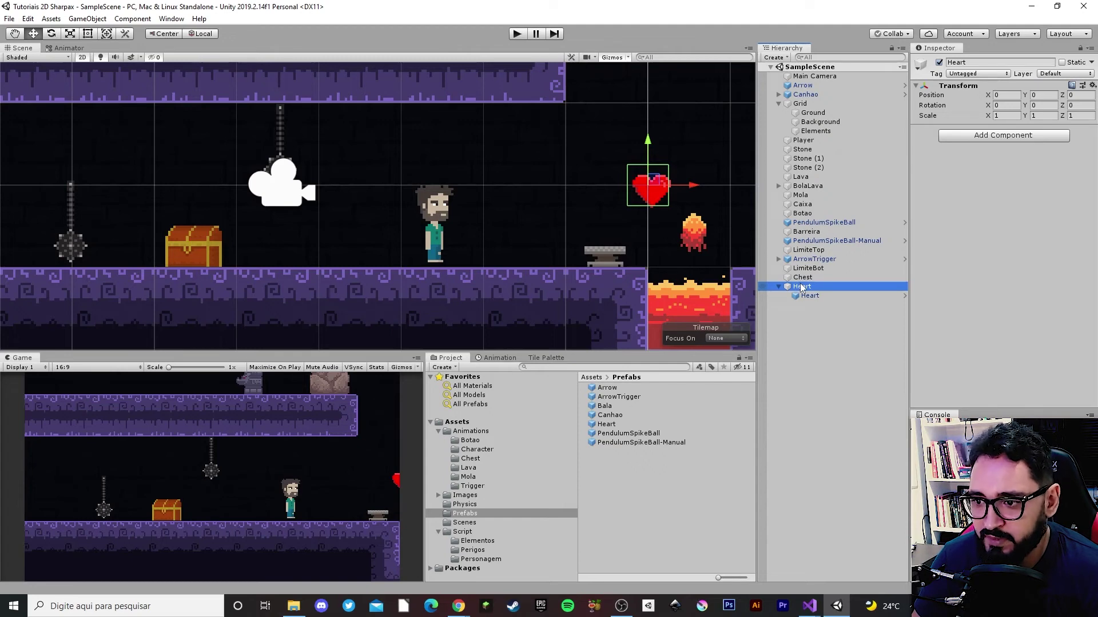
pyautogui.moveTo(801, 288); pyautogui.dragTo(623, 424)
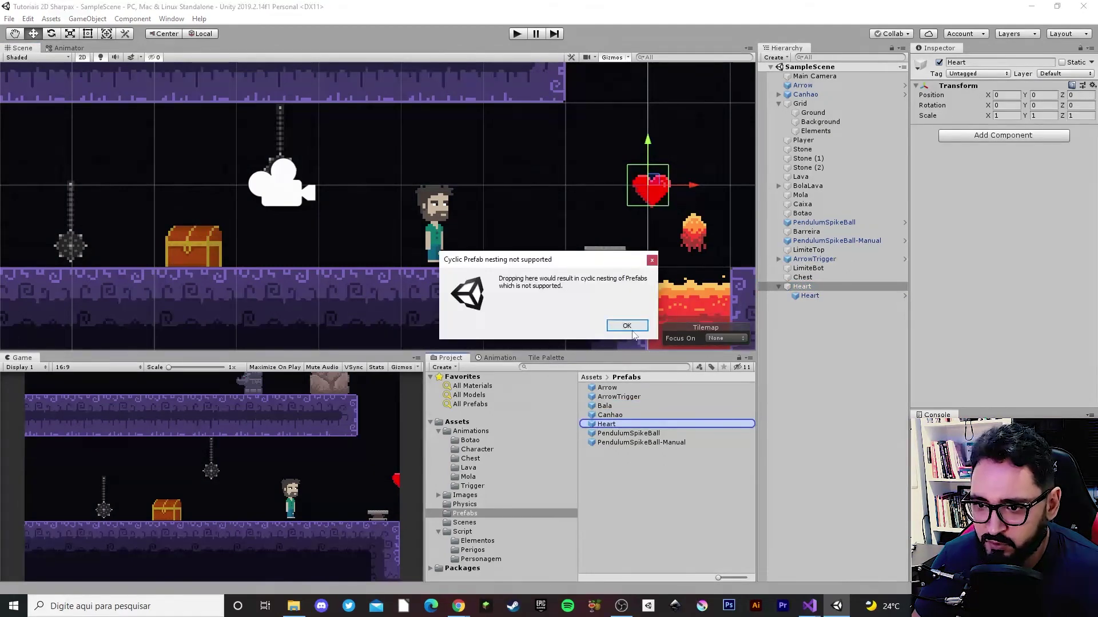
pyautogui.click(626, 326)
pyautogui.click(606, 425)
pyautogui.press('Delete')
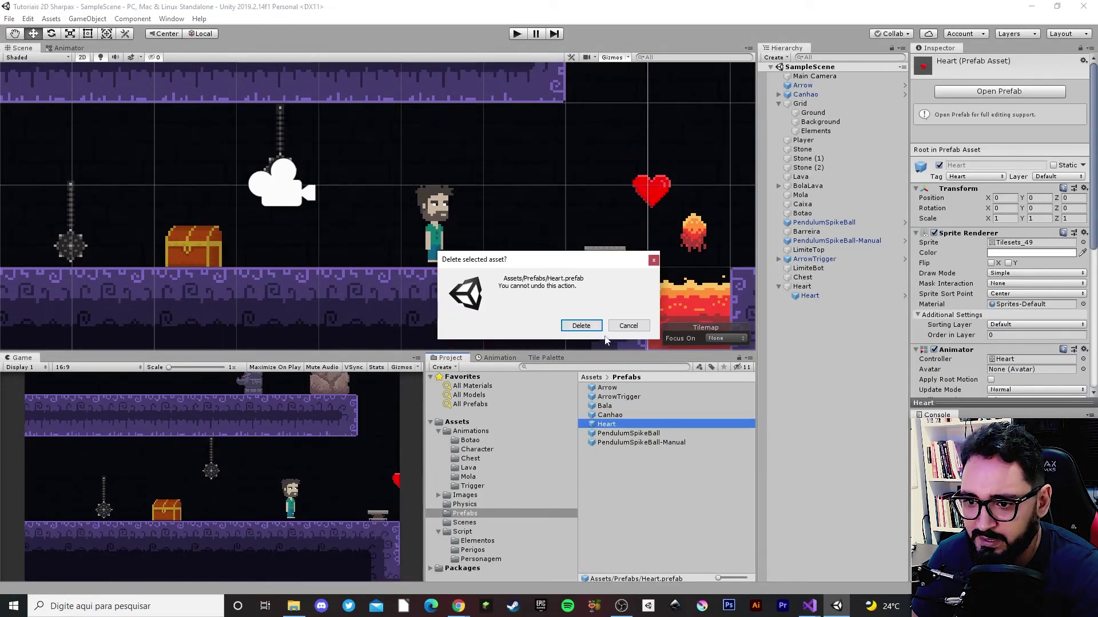
pyautogui.click(581, 326)
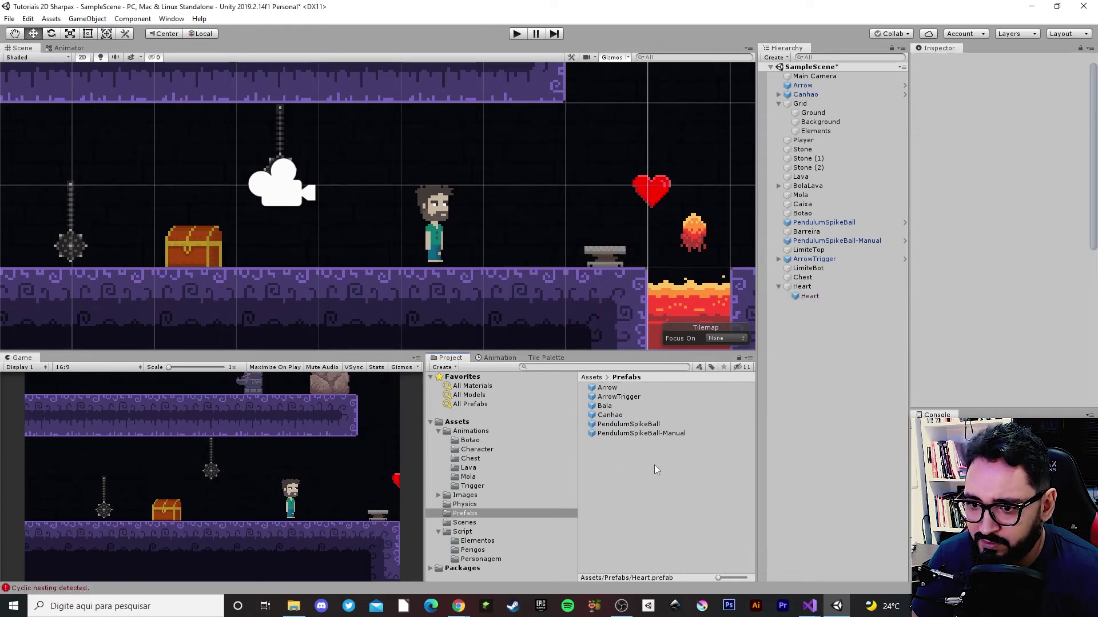
# Fully unpack the child Heart and save the parent Heart as a new prefab in Prefabs
pyautogui.rightClick(804, 294)
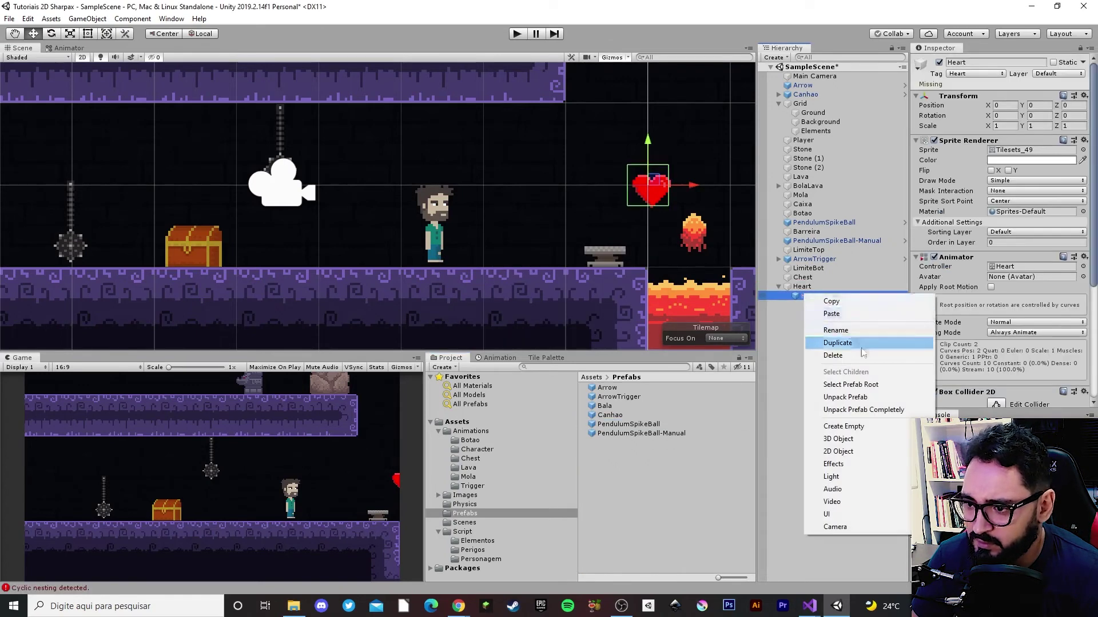
pyautogui.click(889, 410)
pyautogui.moveTo(802, 286); pyautogui.dragTo(657, 452)
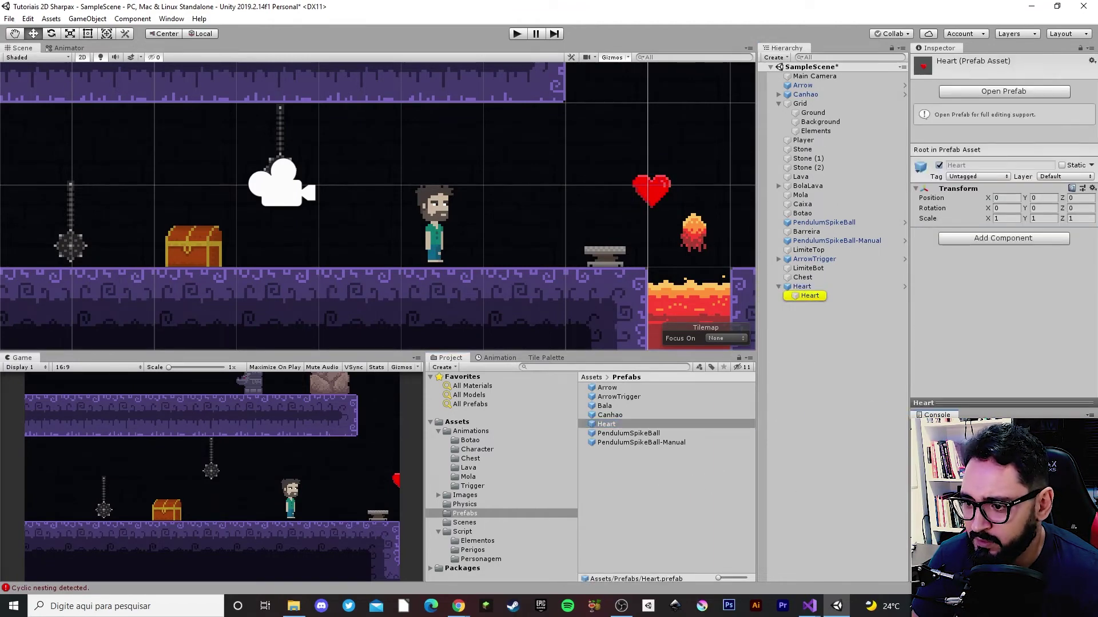
# Replace the original scene Heart with two instances of the new Heart prefab
pyautogui.moveTo(606, 424); pyautogui.dragTo(541, 190)
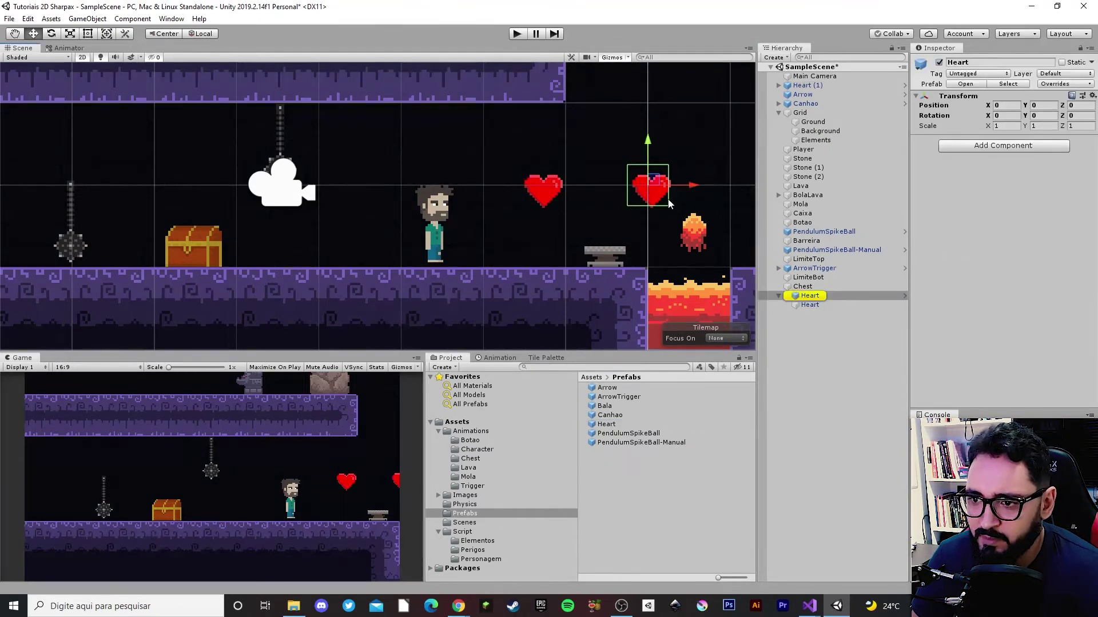
pyautogui.click(803, 296)
pyautogui.press('Delete')
pyautogui.click(548, 194)
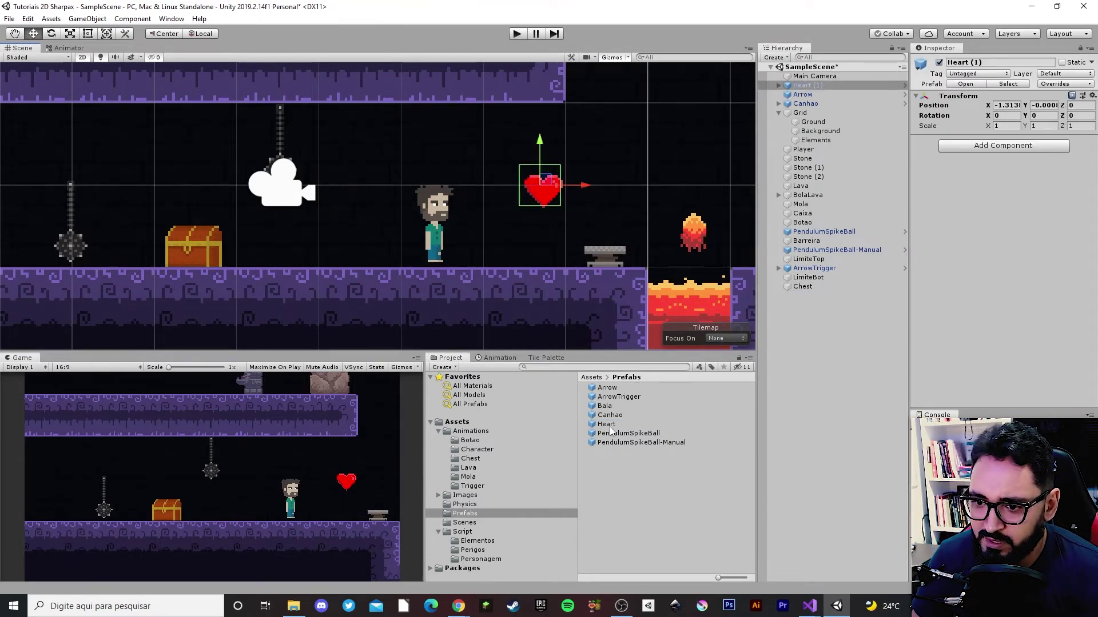
pyautogui.moveTo(606, 424); pyautogui.dragTo(363, 164)
# Play-test the hearts, then delete the Heart (1) instance from the scene
pyautogui.click(518, 36)
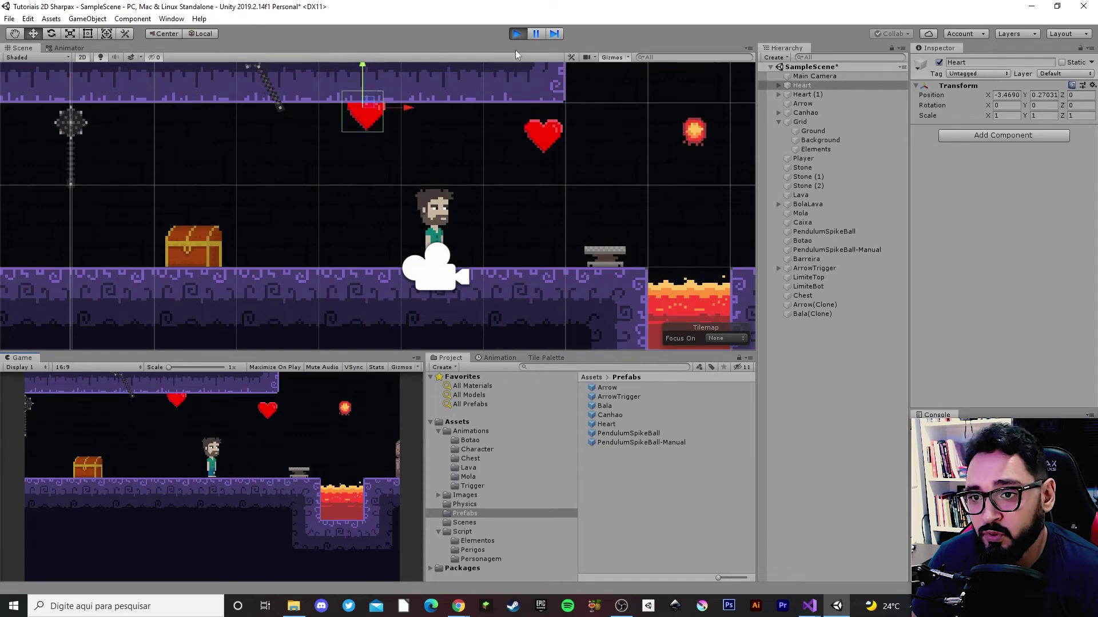
pyautogui.click(516, 34)
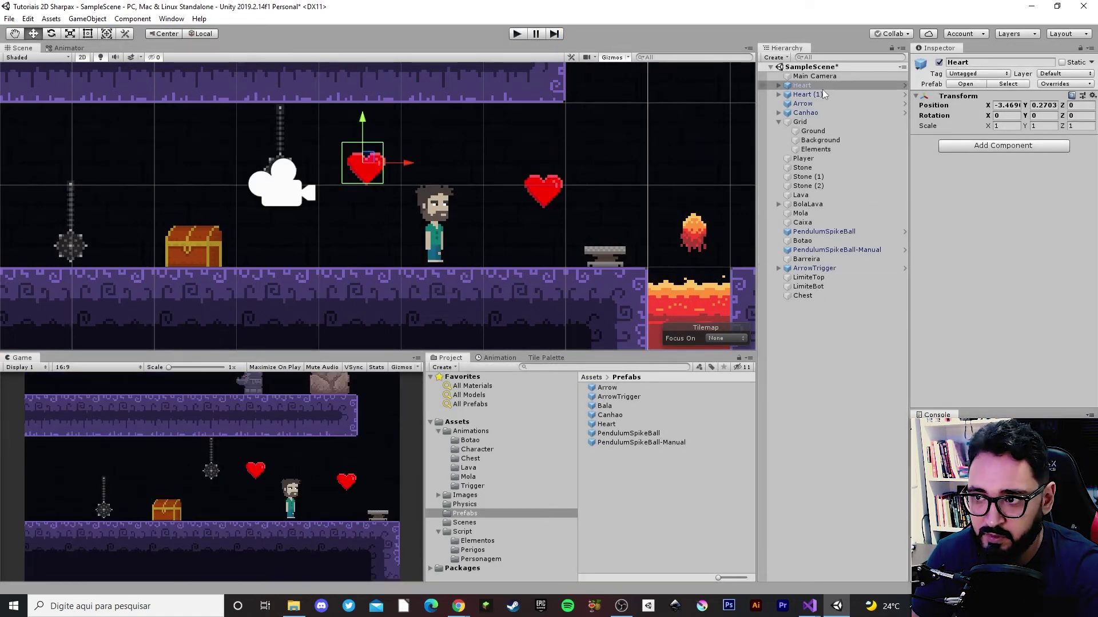
pyautogui.click(812, 94)
pyautogui.press('Delete')
pyautogui.press('Delete')
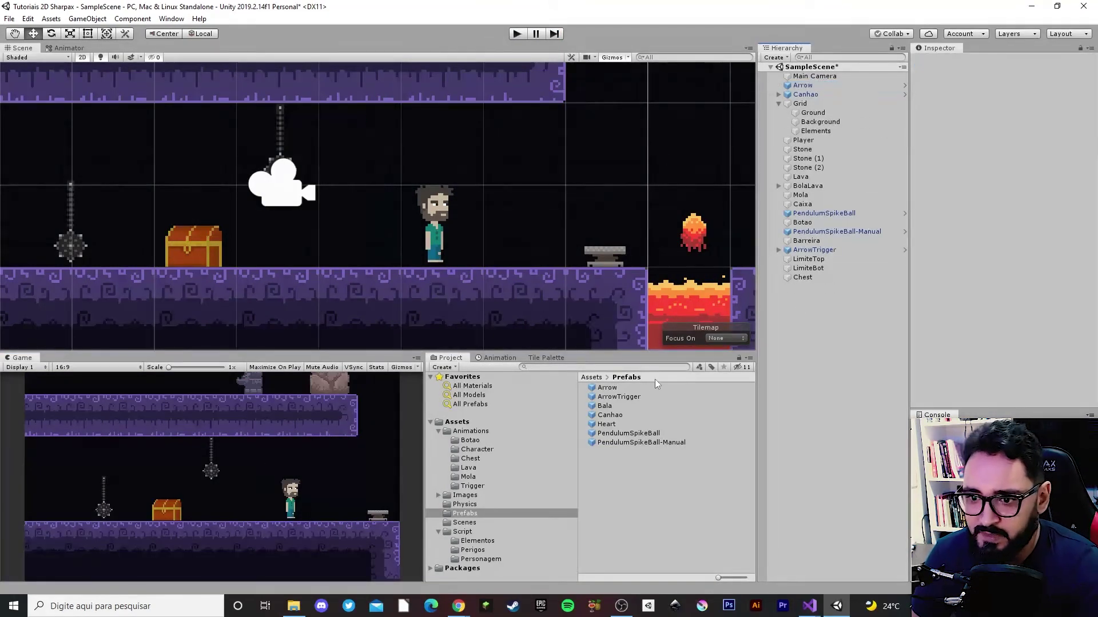
# Save the scene and assign the Heart prefab to the Chest script's Heart field
pyautogui.hotkey('ctrl', 's')
pyautogui.click(206, 252)
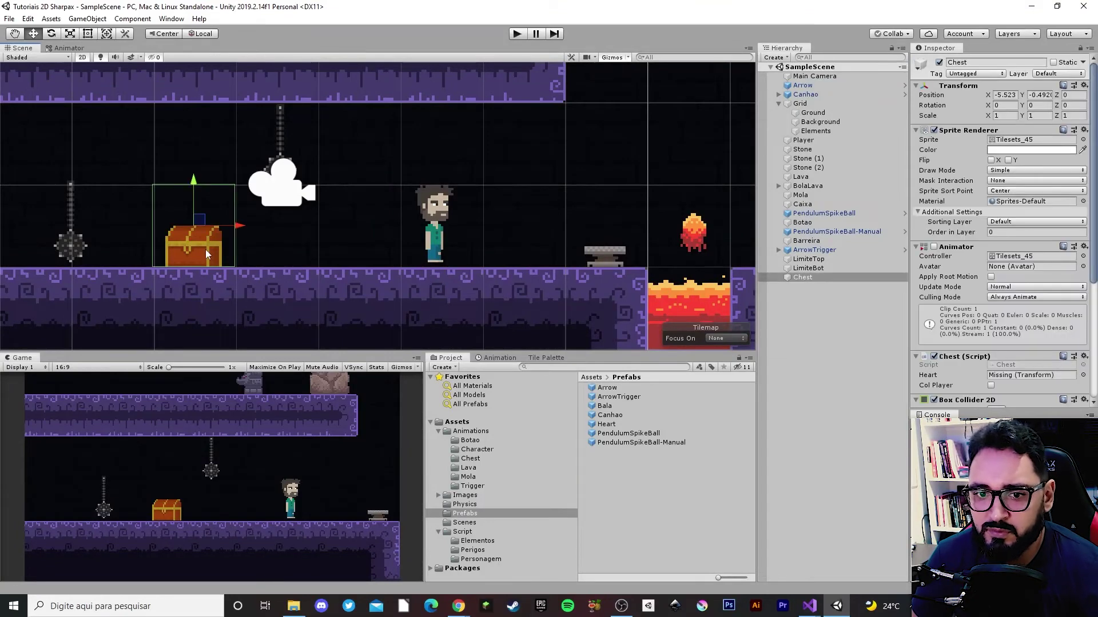
pyautogui.scroll(-5, 972, 377)
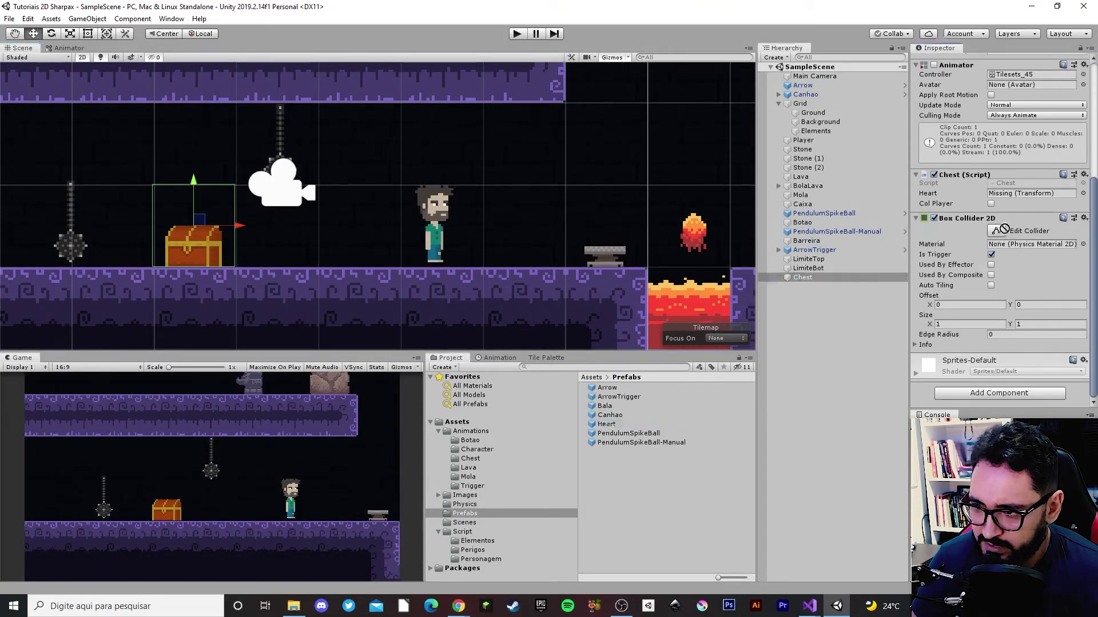
pyautogui.moveTo(606, 424); pyautogui.dragTo(1032, 193)
# Play-test by walking the player to the chest and opening it twice to drop hearts
pyautogui.moveTo(342, 206)
pyautogui.mouseDown(button='middle')
pyautogui.moveTo(498, 207)
pyautogui.moveTo(557, 166)
pyautogui.mouseUp(button='middle')
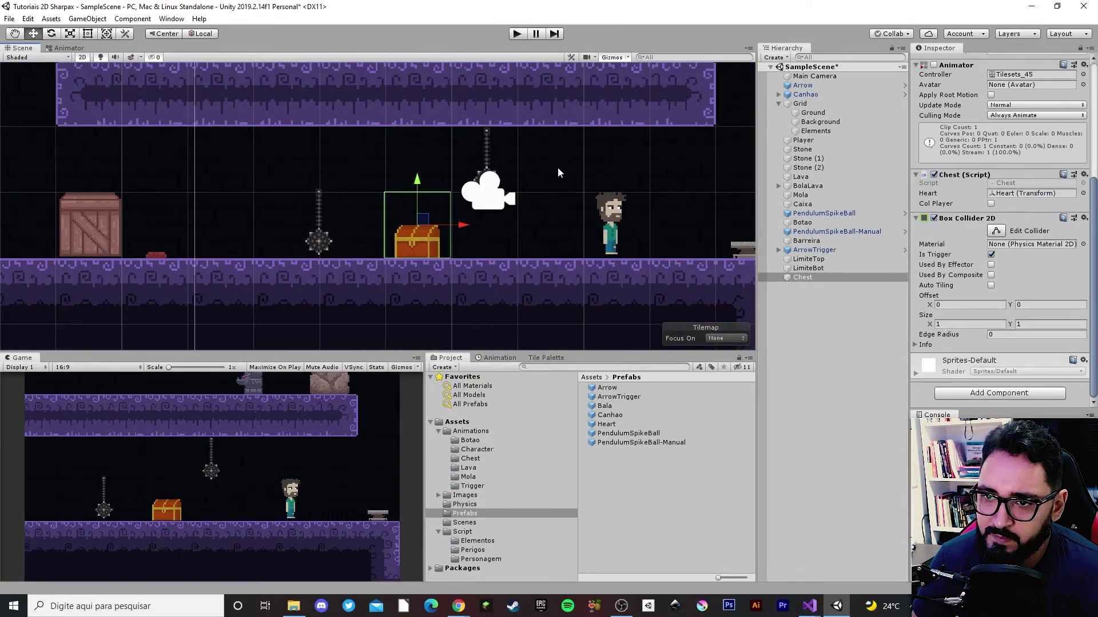
pyautogui.click(516, 36)
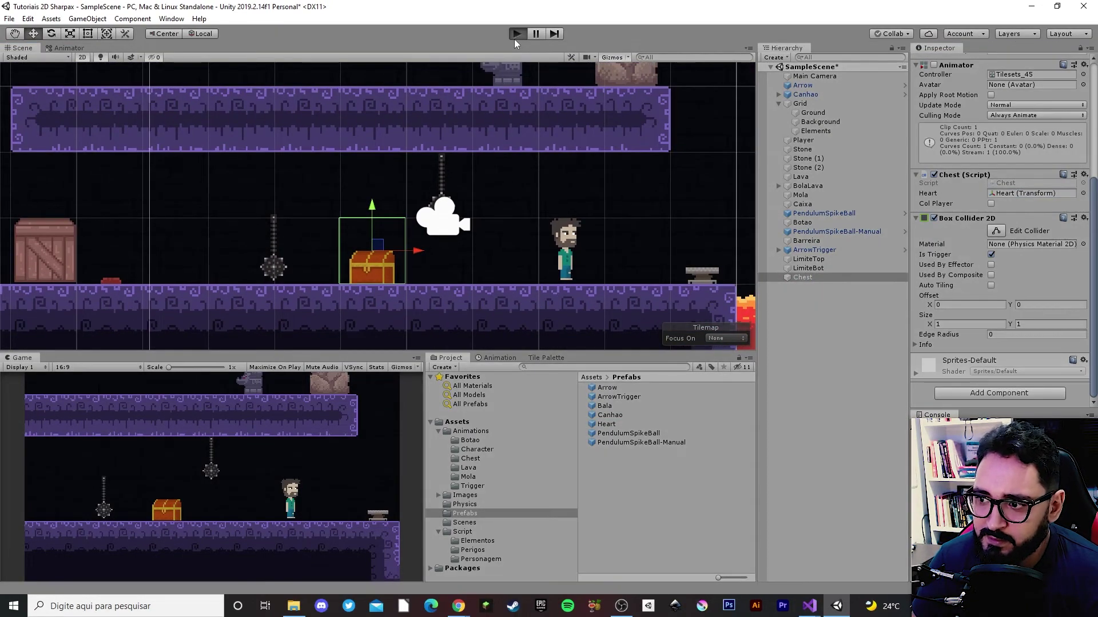
pyautogui.press('Left')
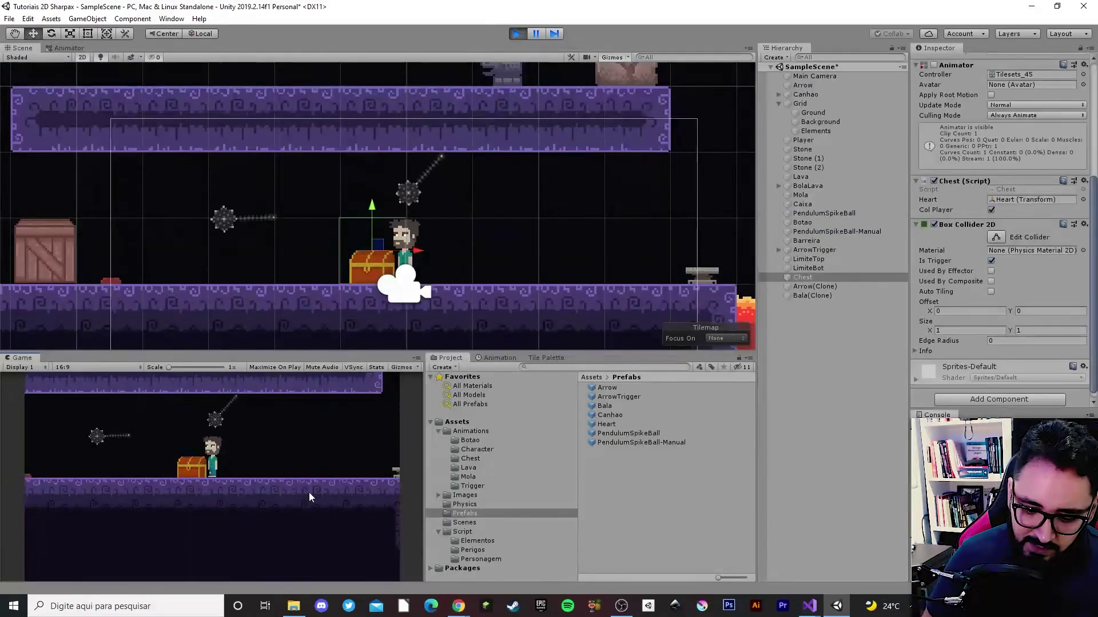
pyautogui.press('e')
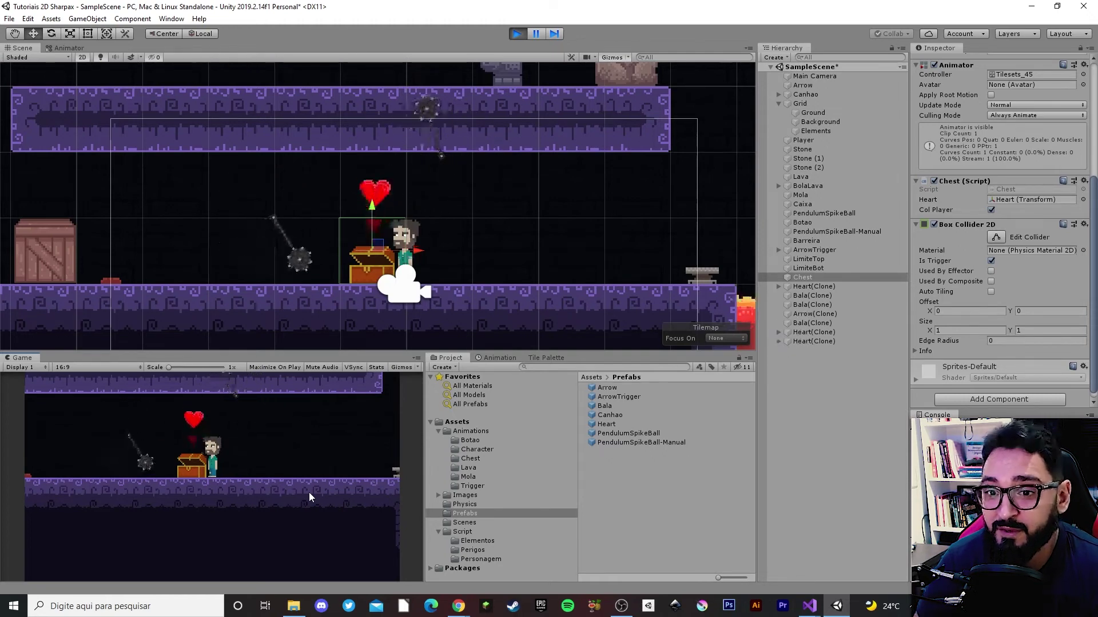
pyautogui.press('e')
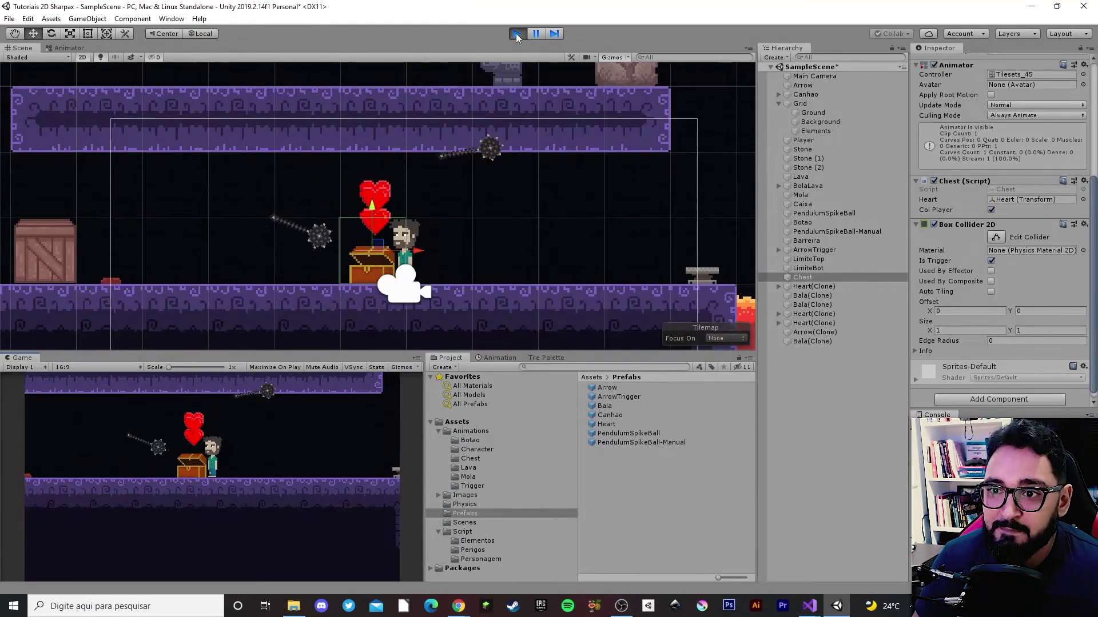
pyautogui.click(516, 33)
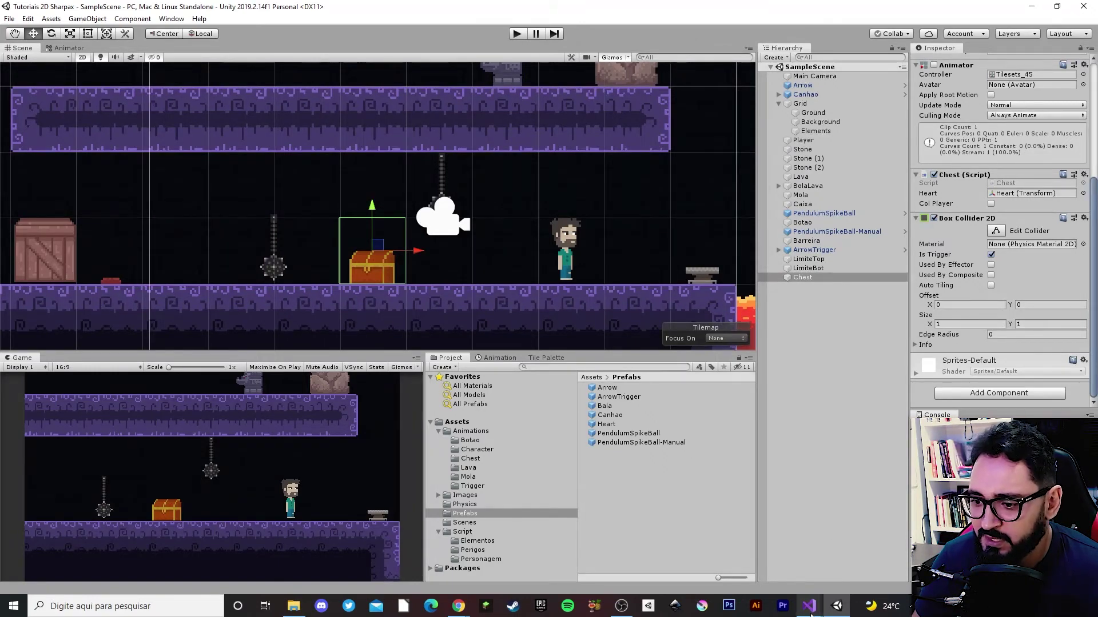
# Save the Chest script in Visual Studio and return to Unity
pyautogui.moveTo(808, 606)
pyautogui.click(842, 570)
pyautogui.click(378, 320)
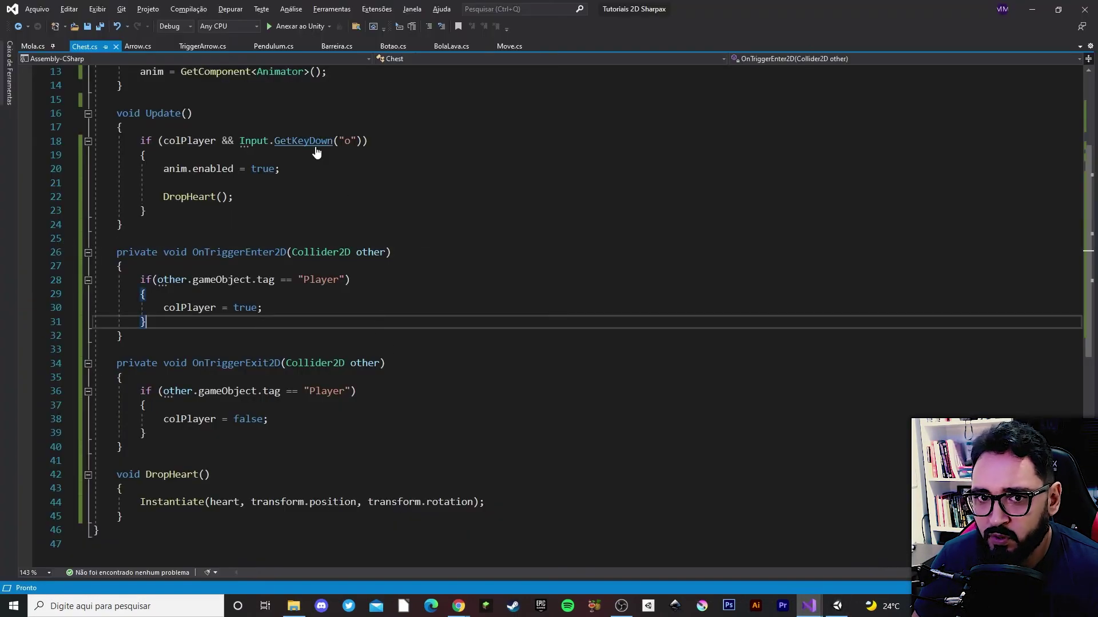
pyautogui.hotkey('ctrl', 's')
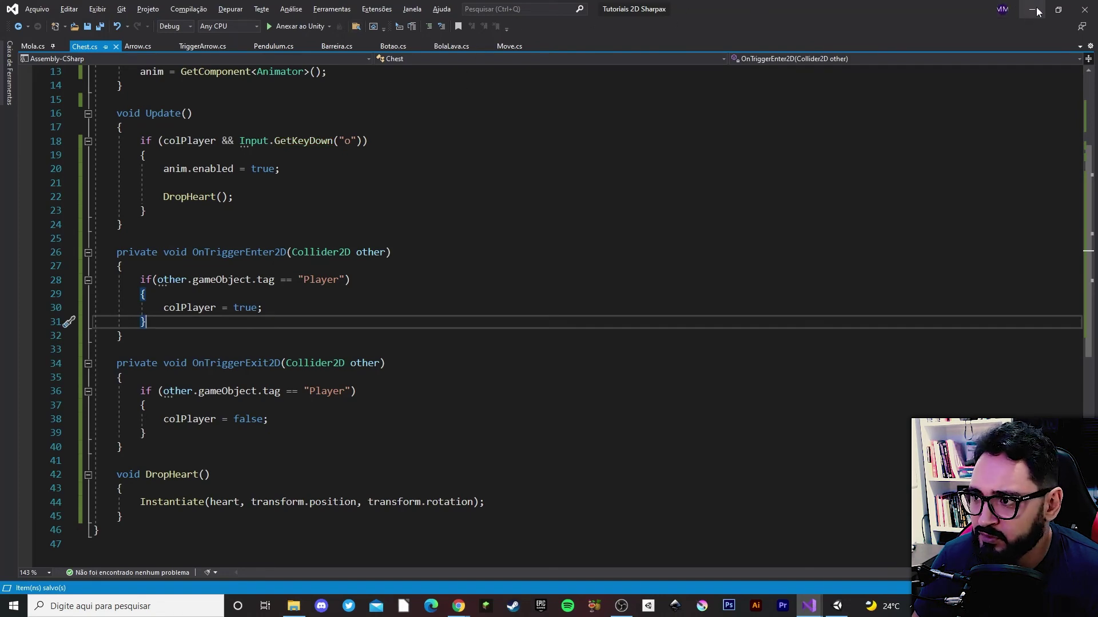
pyautogui.click(1032, 9)
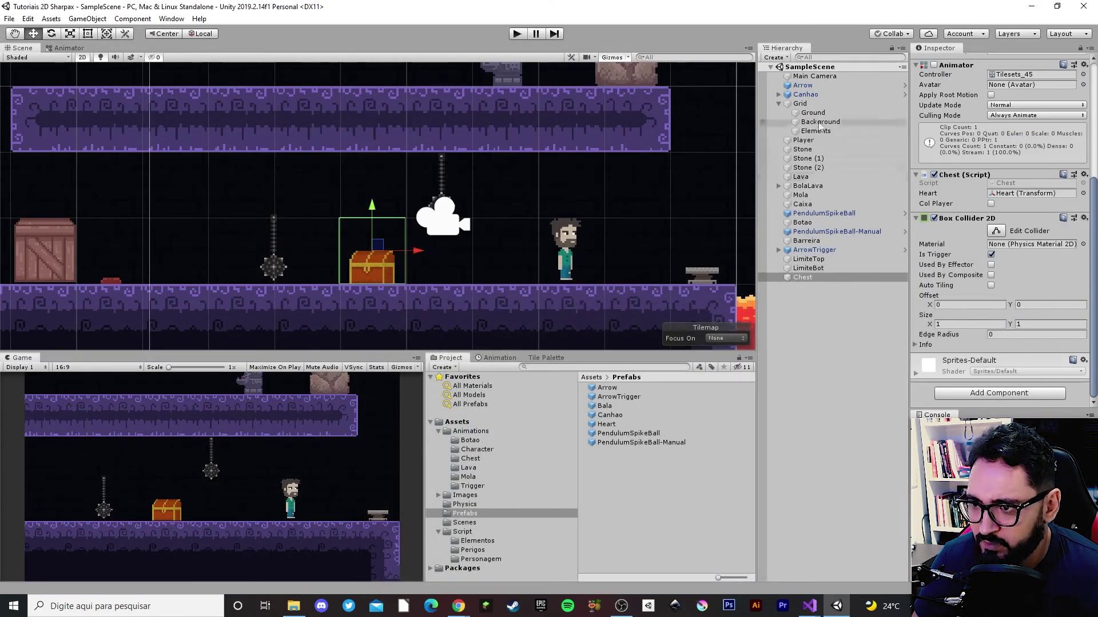
# Inspect the Player's components, then clear the selection
pyautogui.click(804, 140)
pyautogui.scroll(-5, 962, 406)
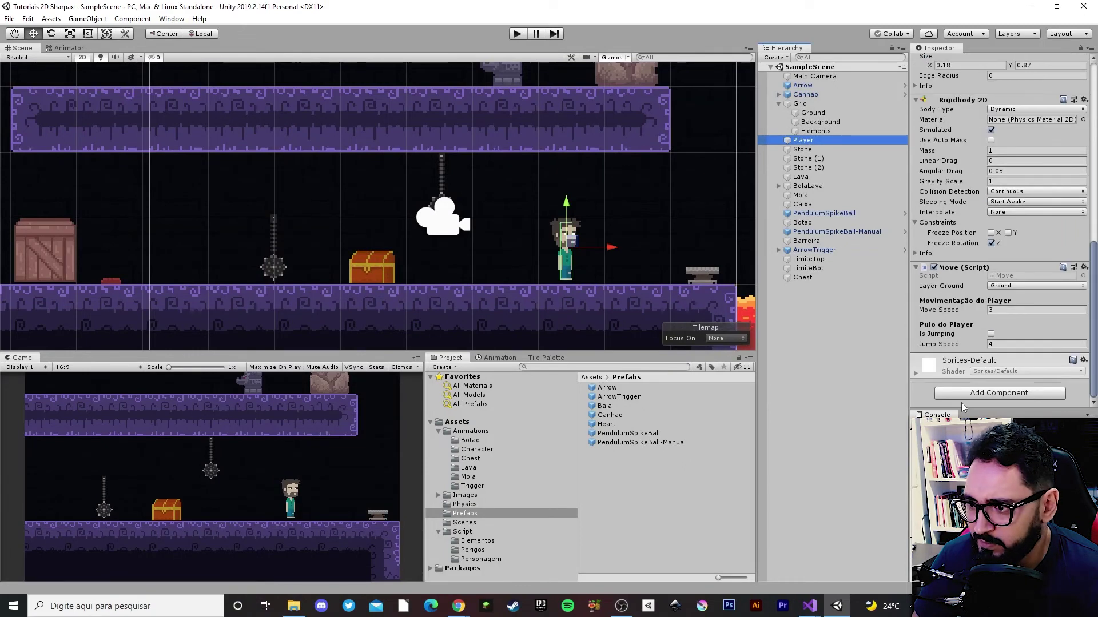
pyautogui.scroll(3, 1006, 297)
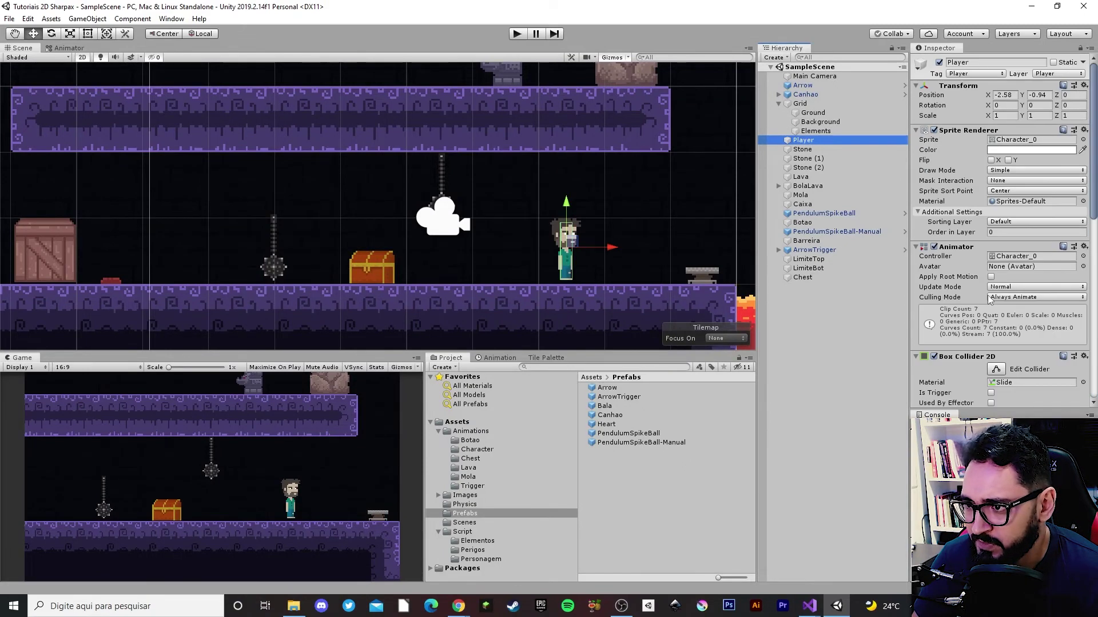
pyautogui.scroll(-5, 1000, 372)
pyautogui.click(584, 487)
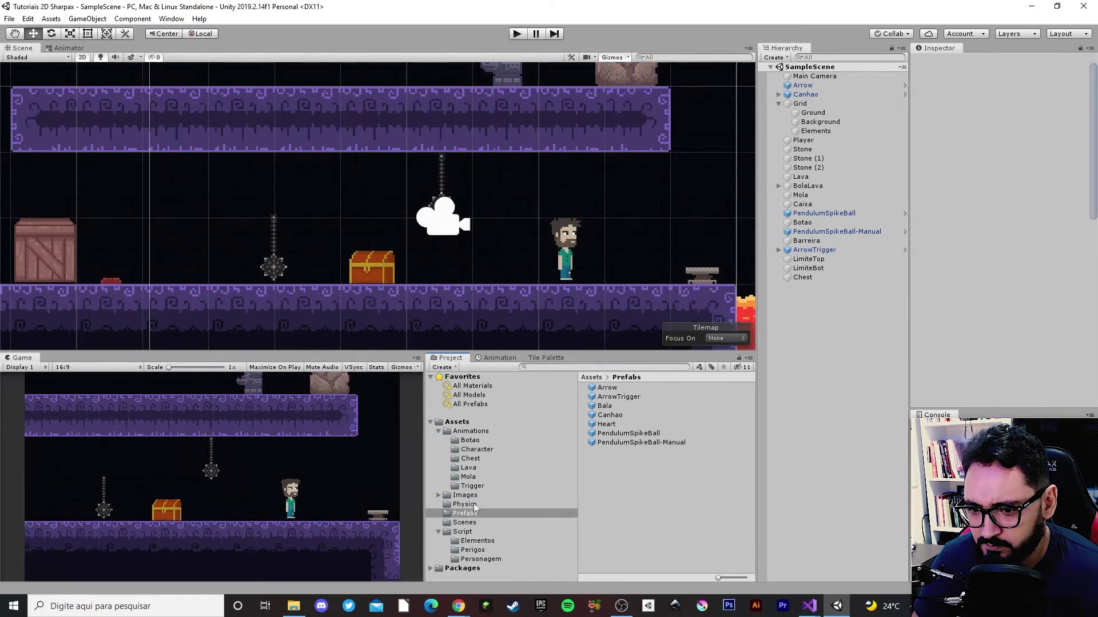
# Create a new C# script named HUD in the Script/Personagem folder and open it
pyautogui.click(469, 537)
pyautogui.click(480, 559)
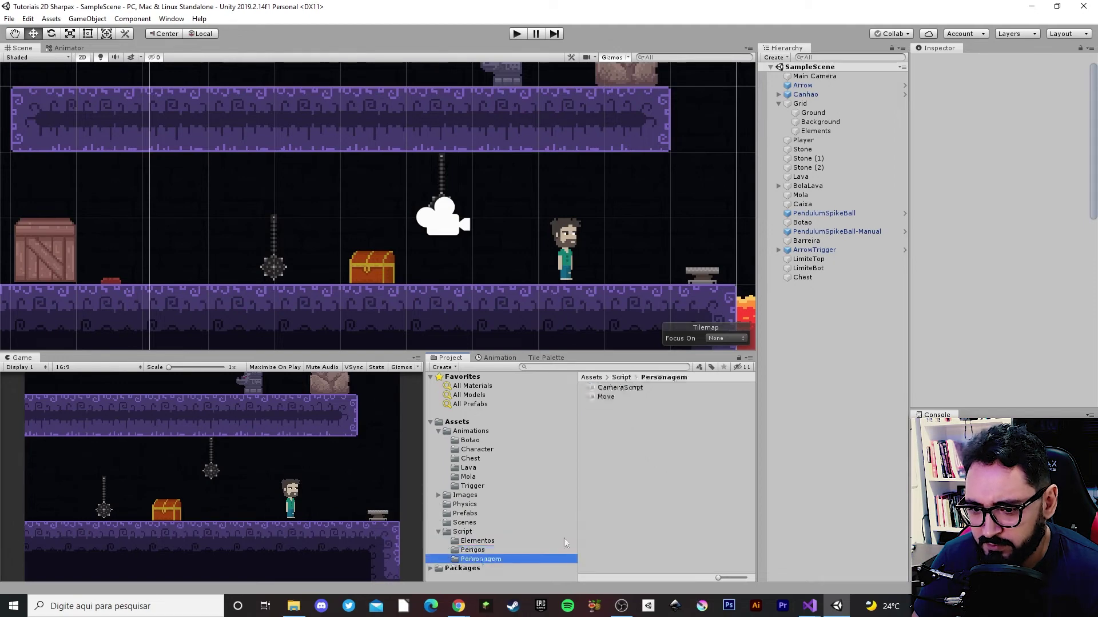
pyautogui.rightClick(620, 445)
pyautogui.moveTo(698, 178)
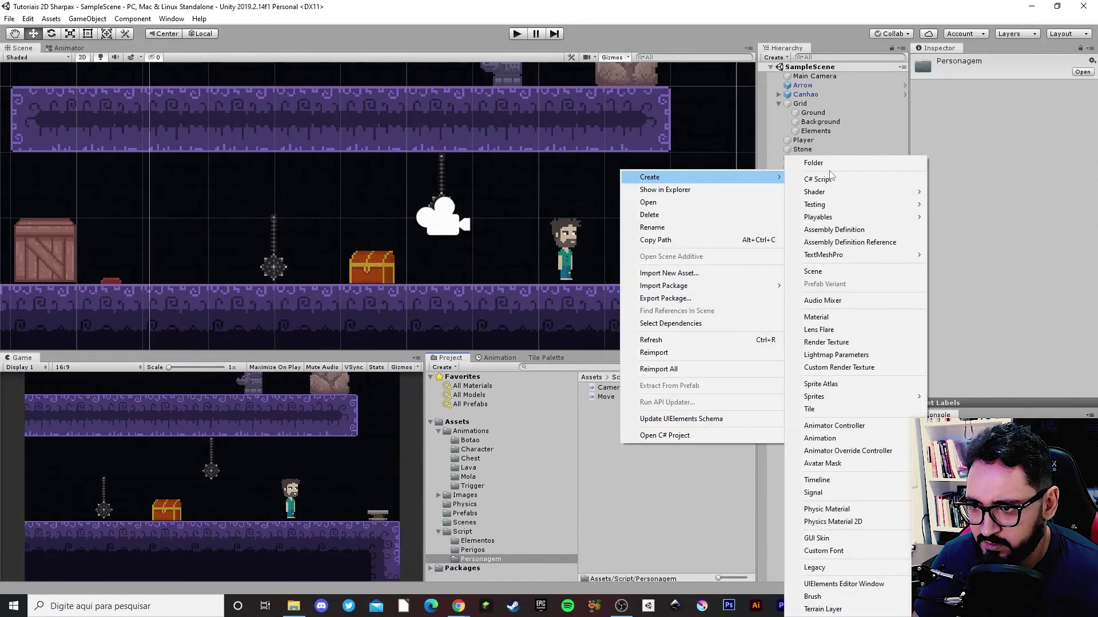
pyautogui.click(829, 189)
pyautogui.write('HUD')
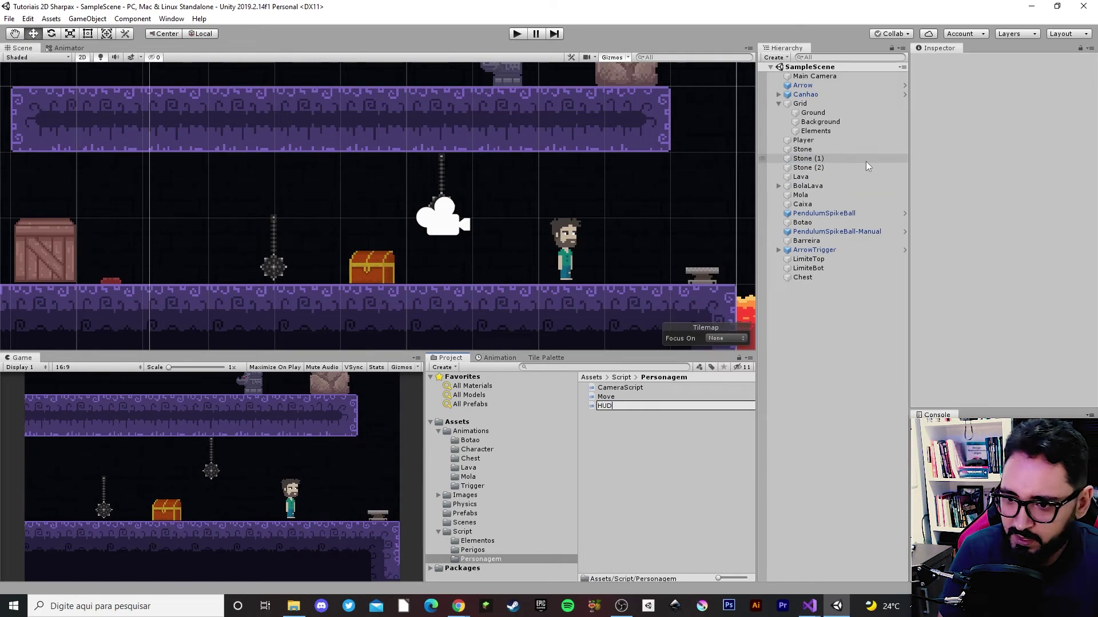
pyautogui.press('Return')
pyautogui.doubleClick(629, 394)
# Attach the HUD script to the Player object
pyautogui.hotkey('alt', 'Tab')
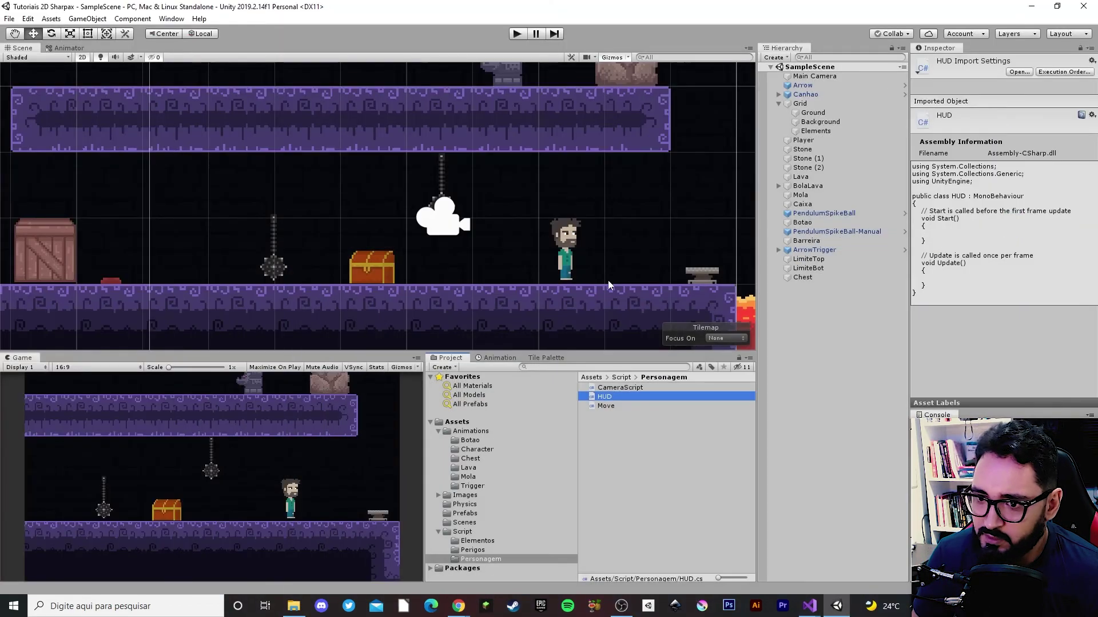
pyautogui.moveTo(705, 359); pyautogui.dragTo(809, 135)
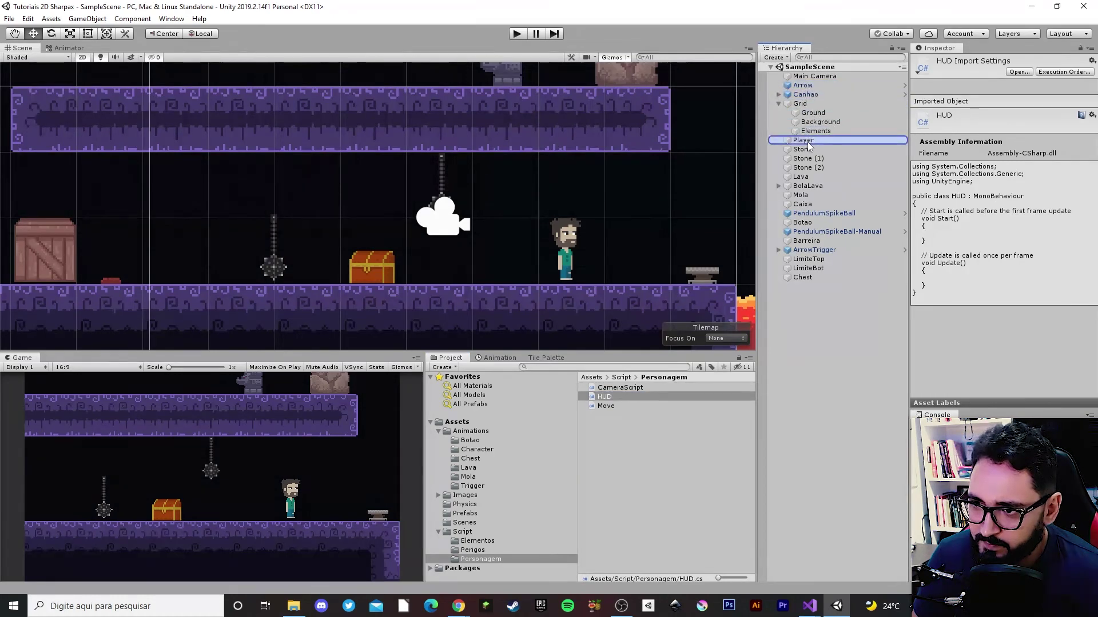
pyautogui.moveTo(810, 135); pyautogui.dragTo(806, 141)
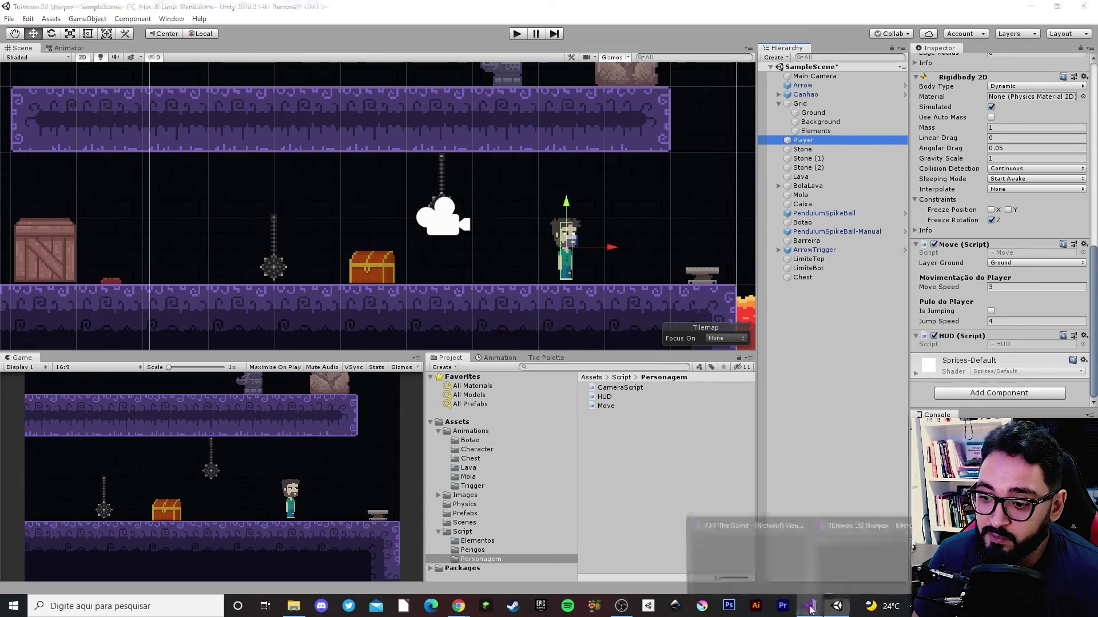
# Remove the Start and Update comment lines from HUD.cs
pyautogui.moveTo(809, 606)
pyautogui.click(860, 551)
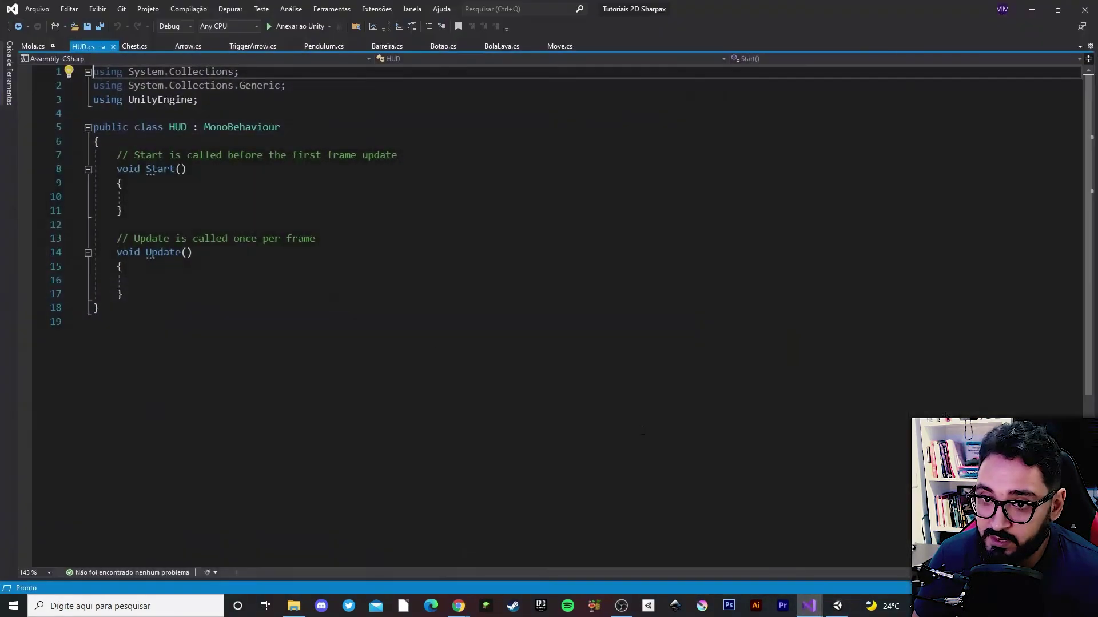
pyautogui.click(353, 246)
pyautogui.hotkey('shift', 'Up')
pyautogui.press('BackSpace')
pyautogui.press('Up')
pyautogui.press('Up')
pyautogui.press('Up')
pyautogui.press('Up')
pyautogui.press('Up')
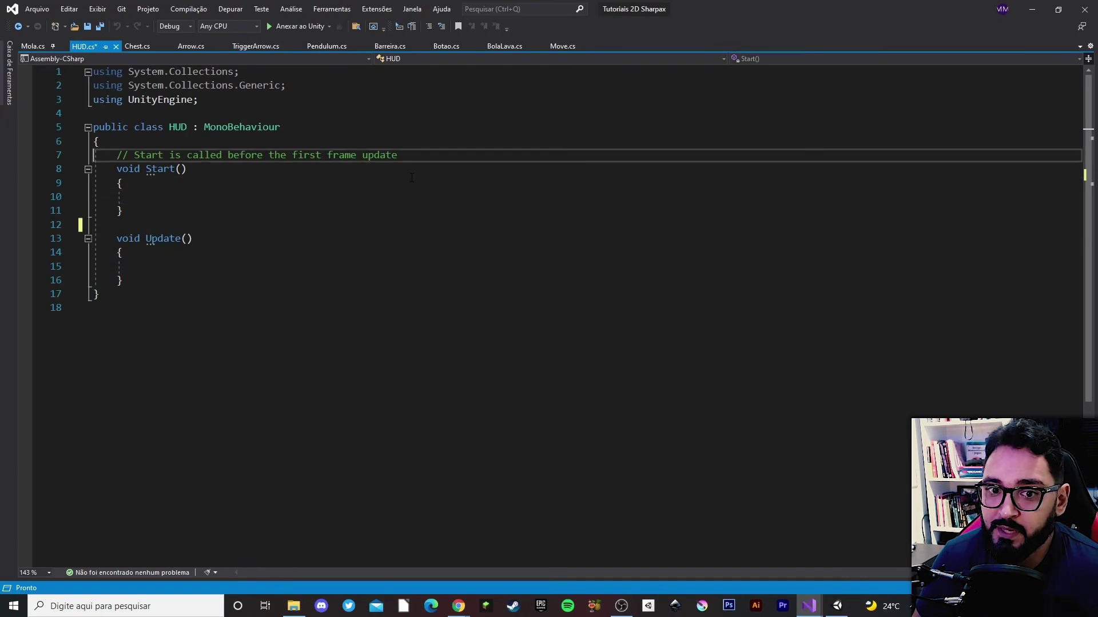
pyautogui.hotkey('shift', 'End')
pyautogui.press('BackSpace')
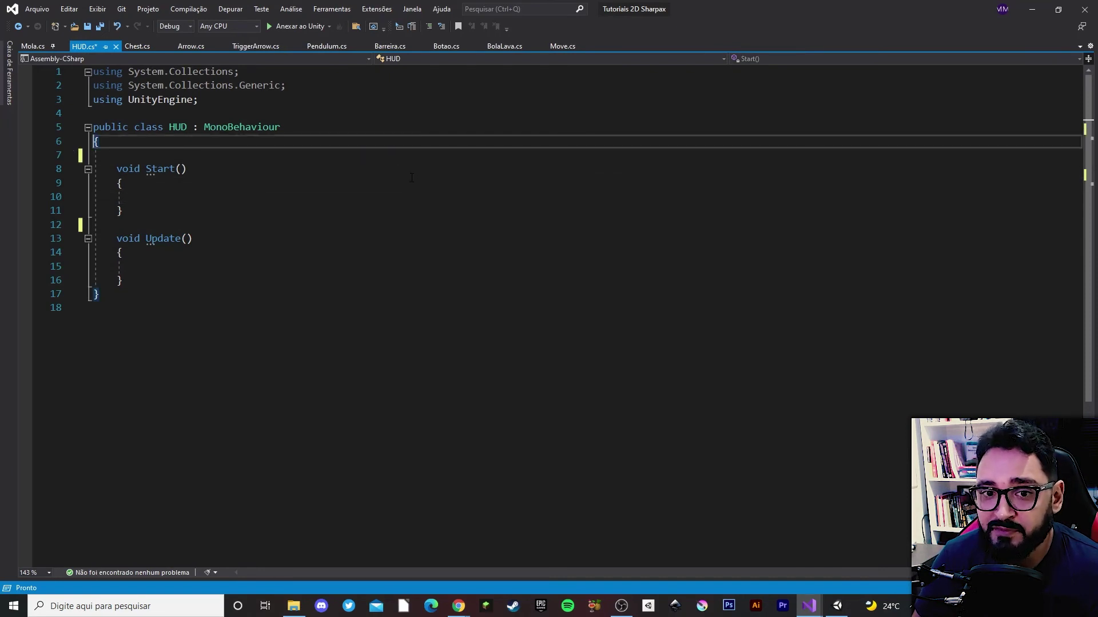
pyautogui.press('Return')
pyautogui.press('Return')
pyautogui.press('Up')
pyautogui.hotkey('shift', 'Up')
pyautogui.press('BackSpace')
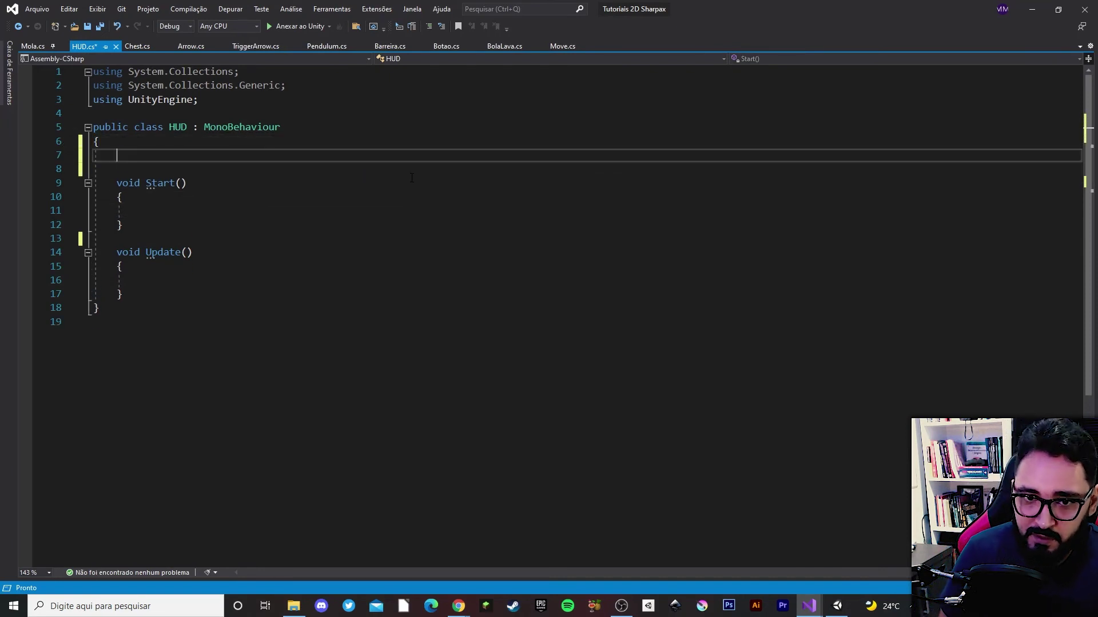
# Declare a private int life field in HUD and save
pyautogui.write('private ')
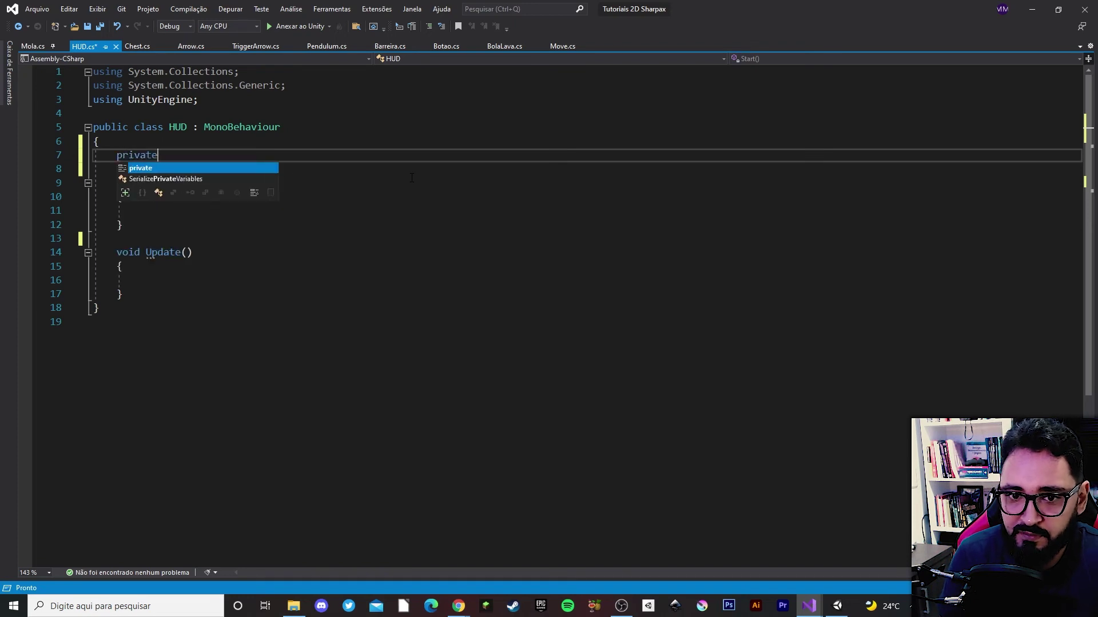
pyautogui.write('life = 1;')
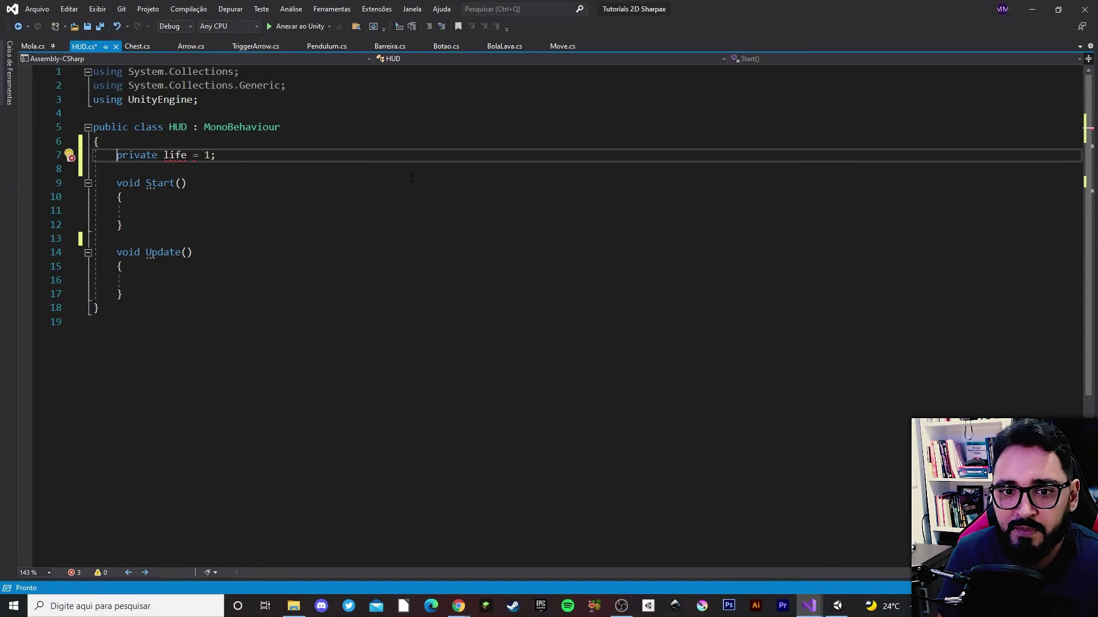
pyautogui.hotkey('ctrl', 'Left')
pyautogui.hotkey('ctrl', 'Left')
pyautogui.hotkey('ctrl', 'Left')
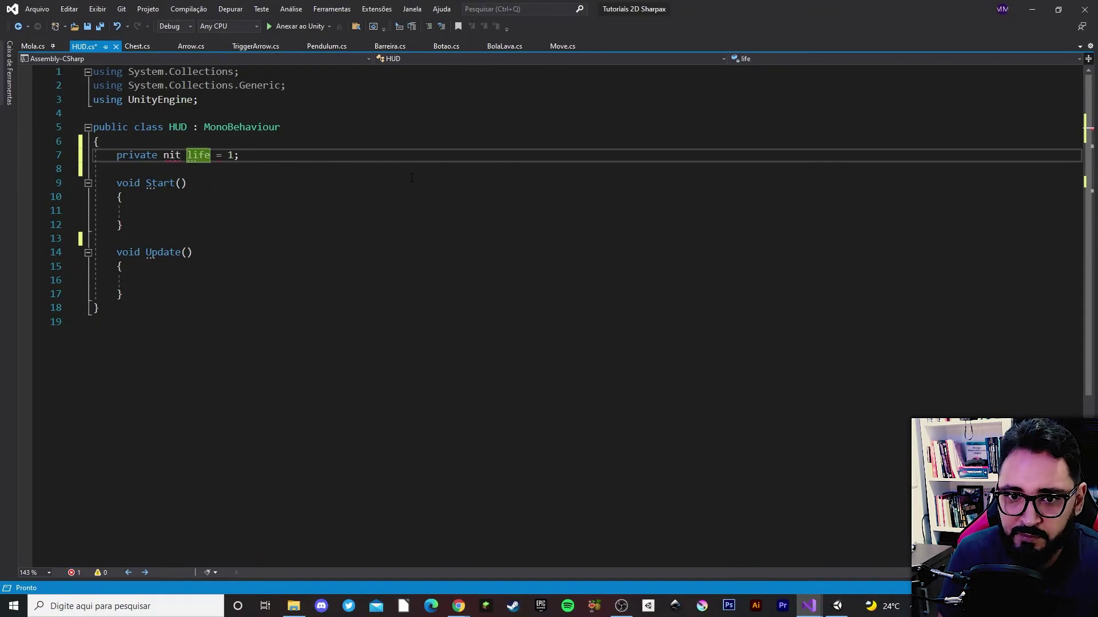
pyautogui.write('int')
pyautogui.hotkey('ctrl', 's')
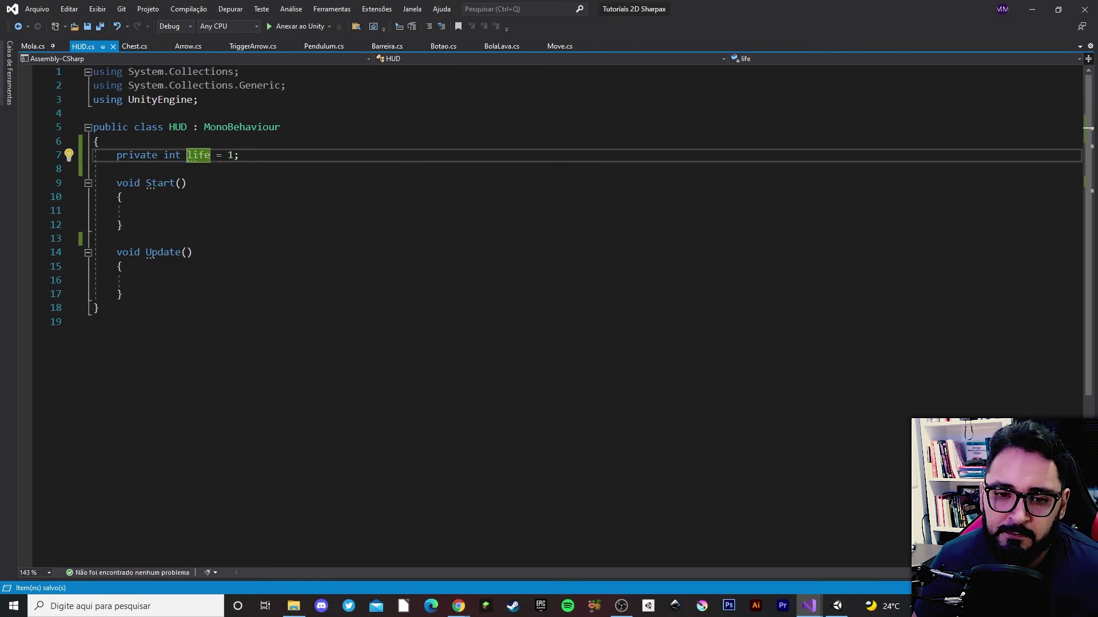
# Replace the empty Update method with an OnTriggerEnter2D method stub
pyautogui.moveTo(197, 297); pyautogui.dragTo(204, 223)
pyautogui.press('Delete')
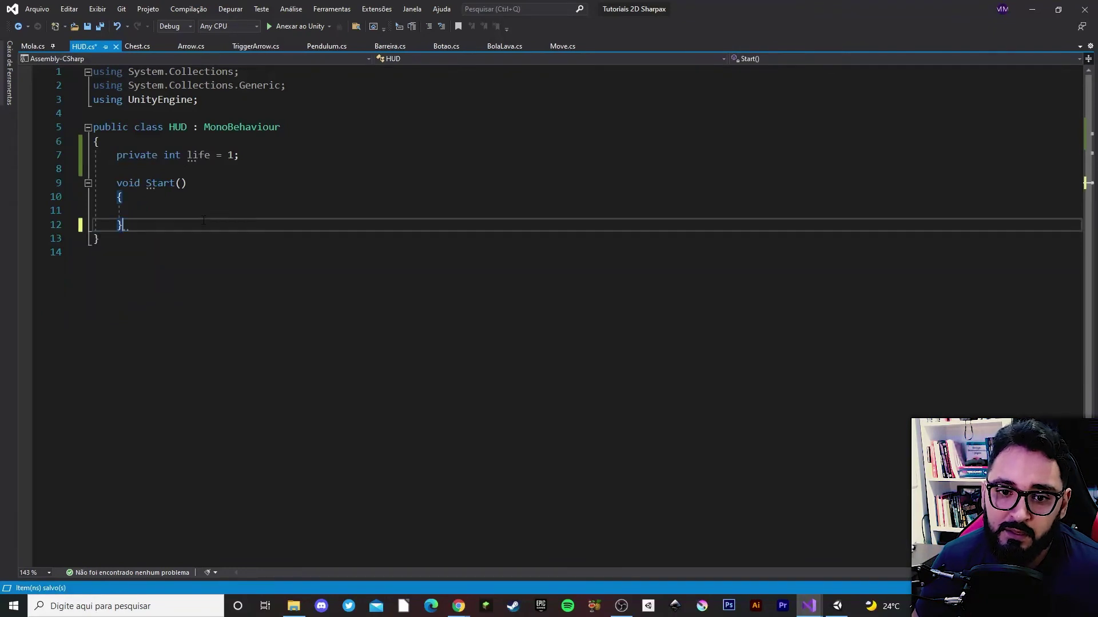
pyautogui.press('Return')
pyautogui.press('Return')
pyautogui.write('ontrig')
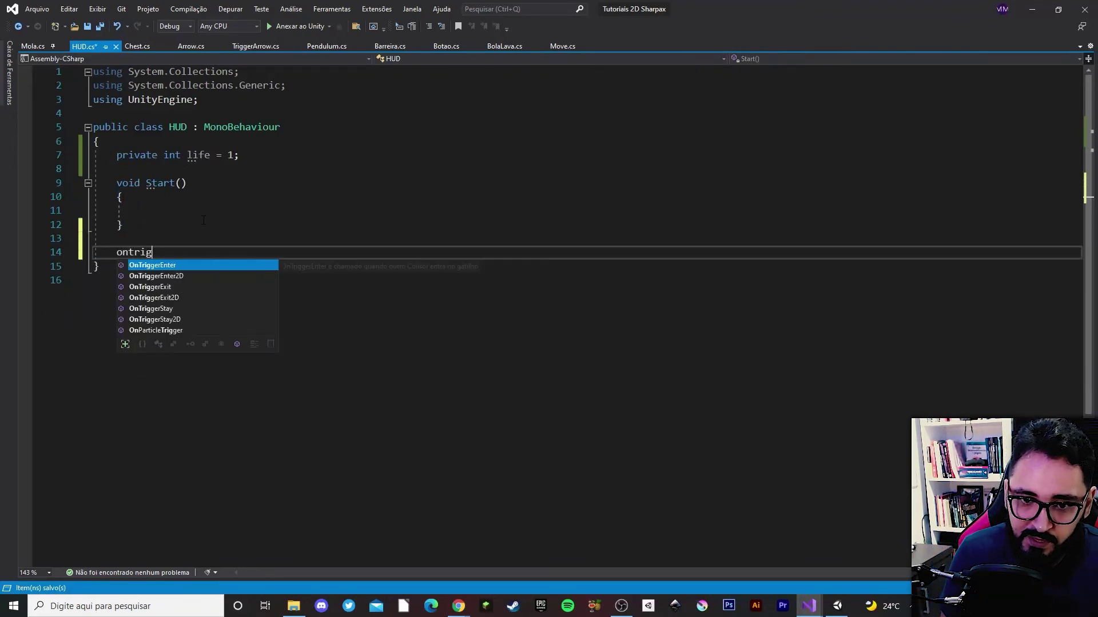
pyautogui.press('Down')
pyautogui.press('Tab')
# Start an if condition on collision.gameObject.tag inside OnTriggerEnter2D
pyautogui.write('if')
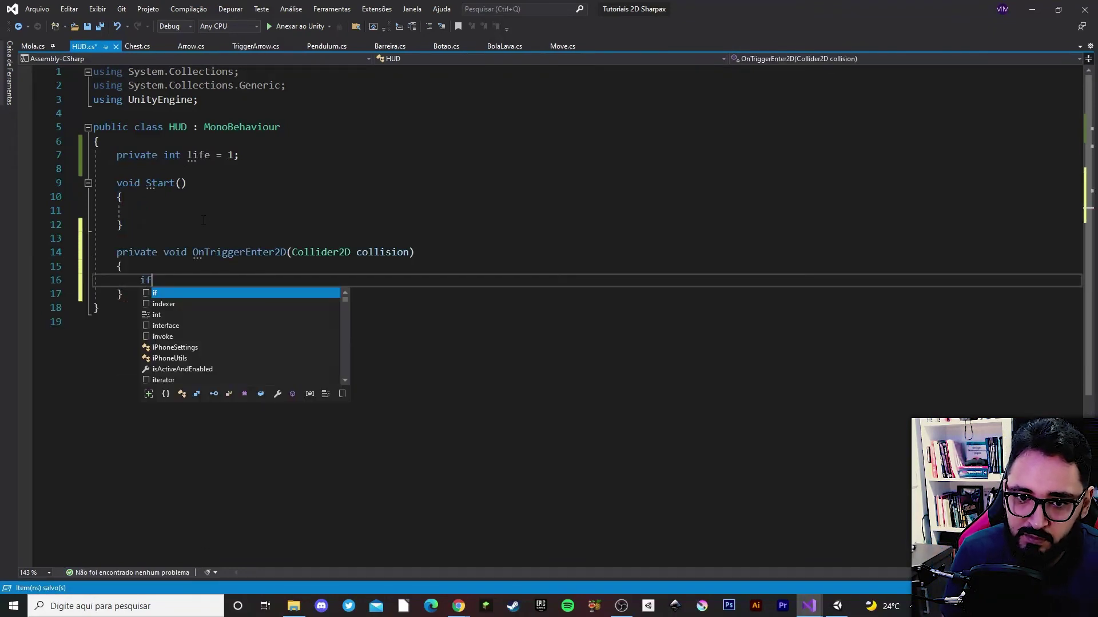
pyautogui.write('(')
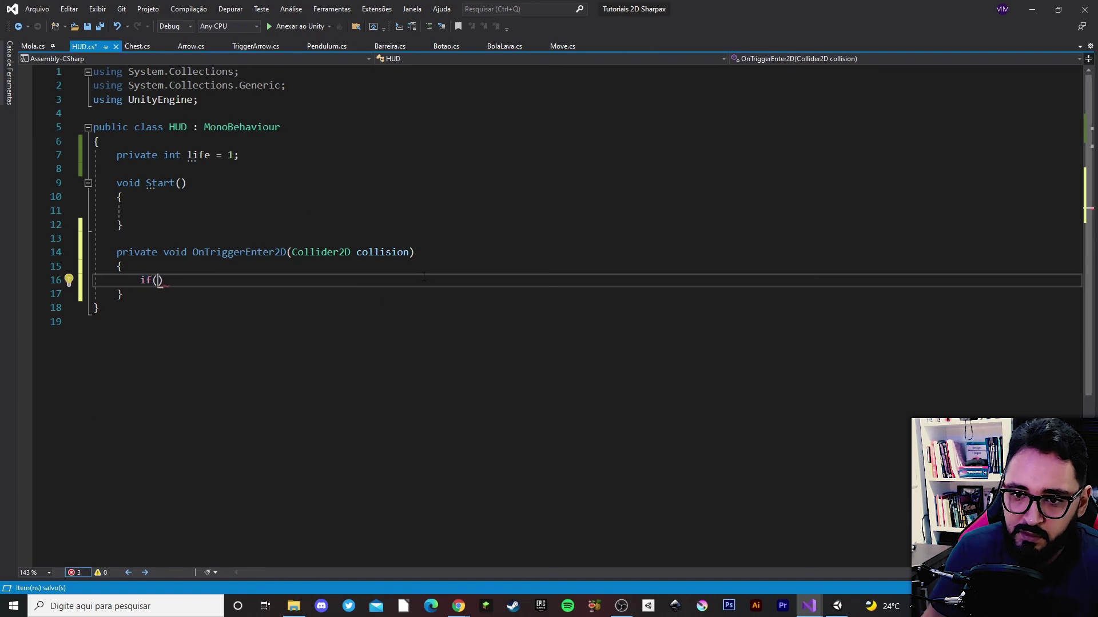
pyautogui.click(382, 252)
pyautogui.doubleClick(382, 252)
pyautogui.hotkey('ctrl', 'c')
pyautogui.click(158, 280)
pyautogui.hotkey('ctrl', 'v')
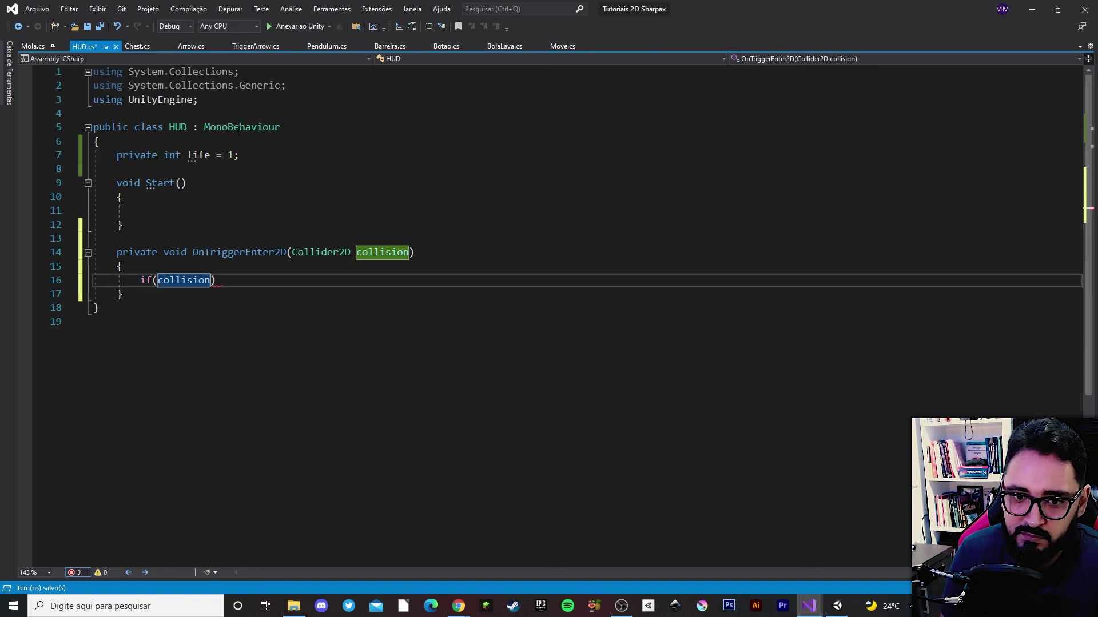
pyautogui.write('.gameObject.t')
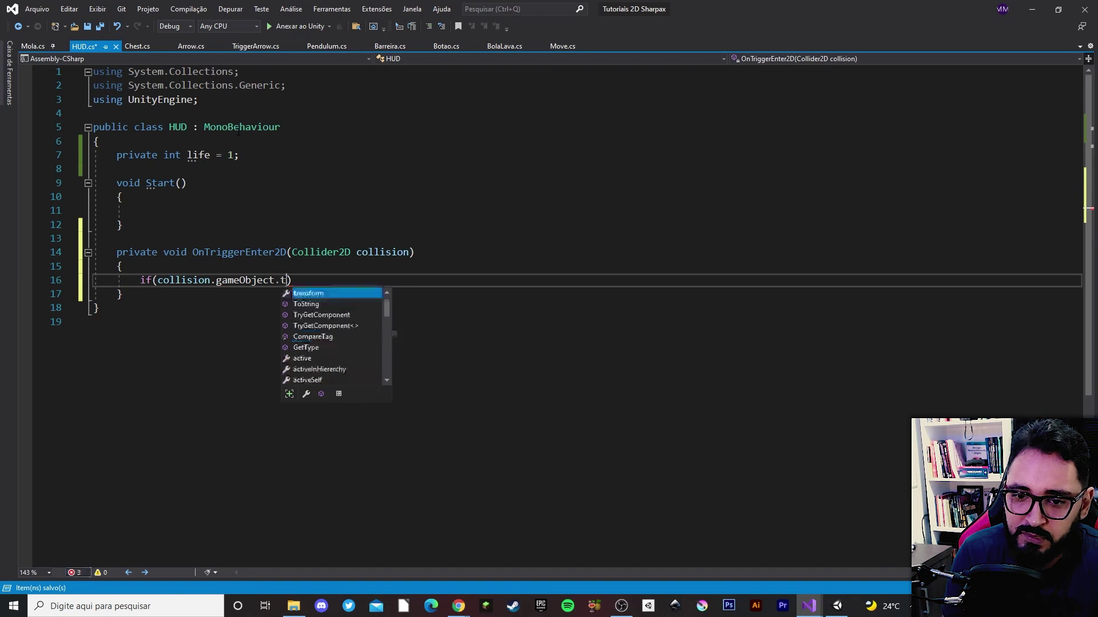
pyautogui.write('ag == "Heart')
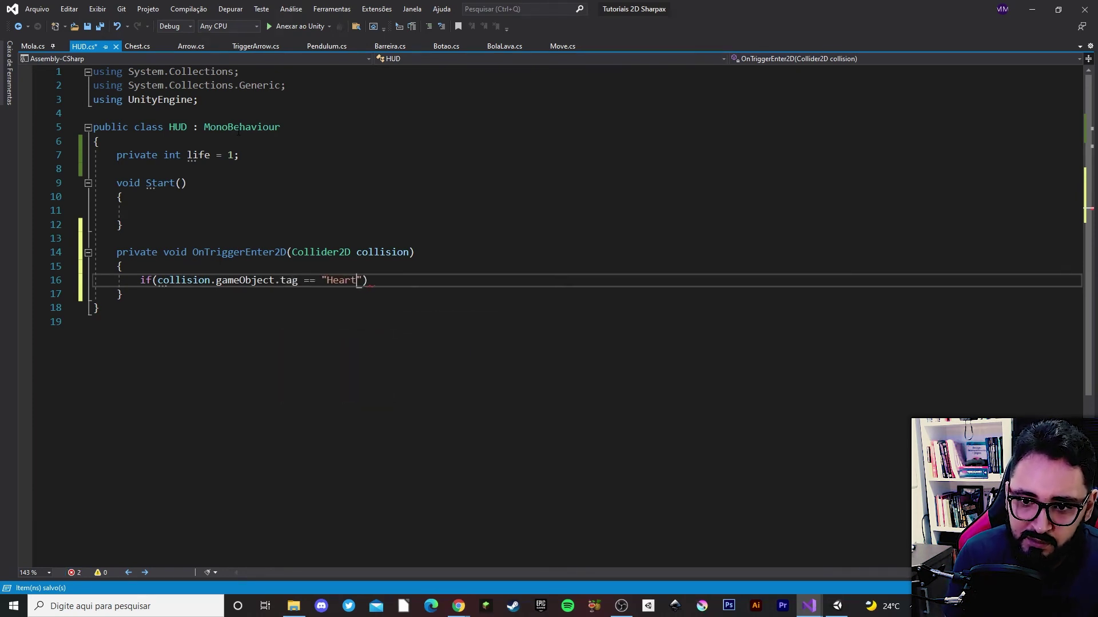
# Add life++ inside the Heart-tag if block, save, and return to Unity
pyautogui.press('End')
pyautogui.write('{')
pyautogui.press('Return')
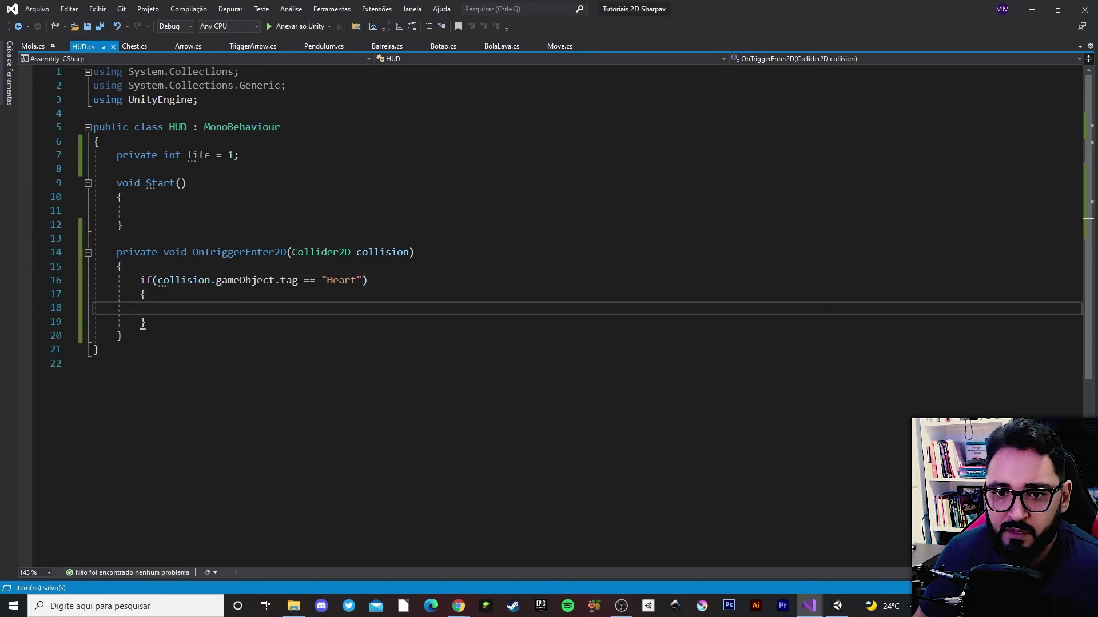
pyautogui.write('life++')
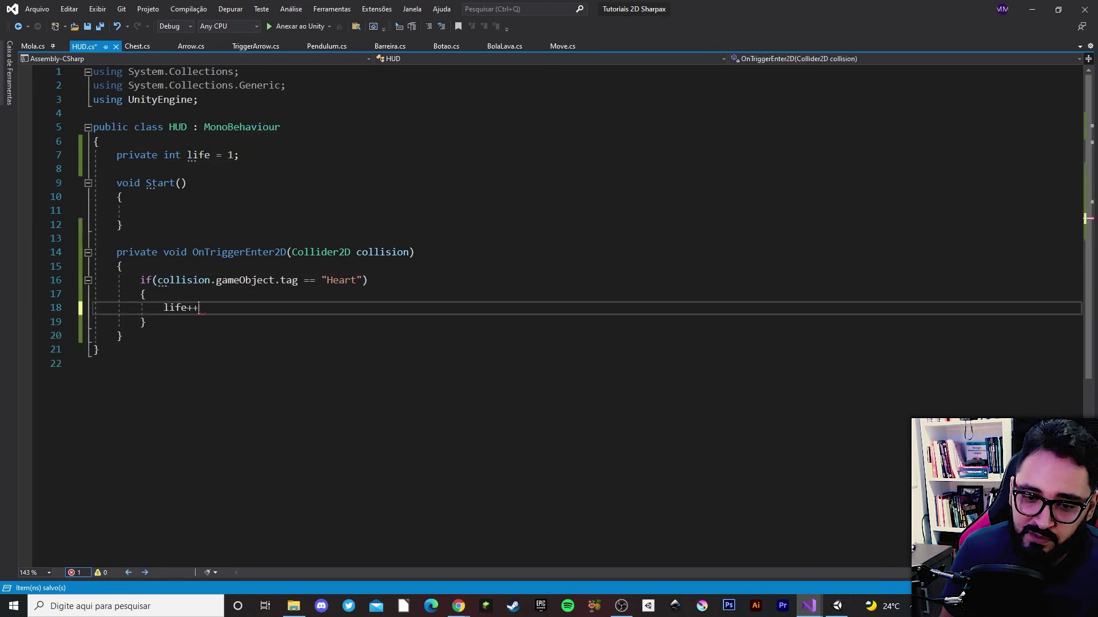
pyautogui.write(';')
pyautogui.hotkey('ctrl', 's')
pyautogui.press('Down')
pyautogui.press('Down')
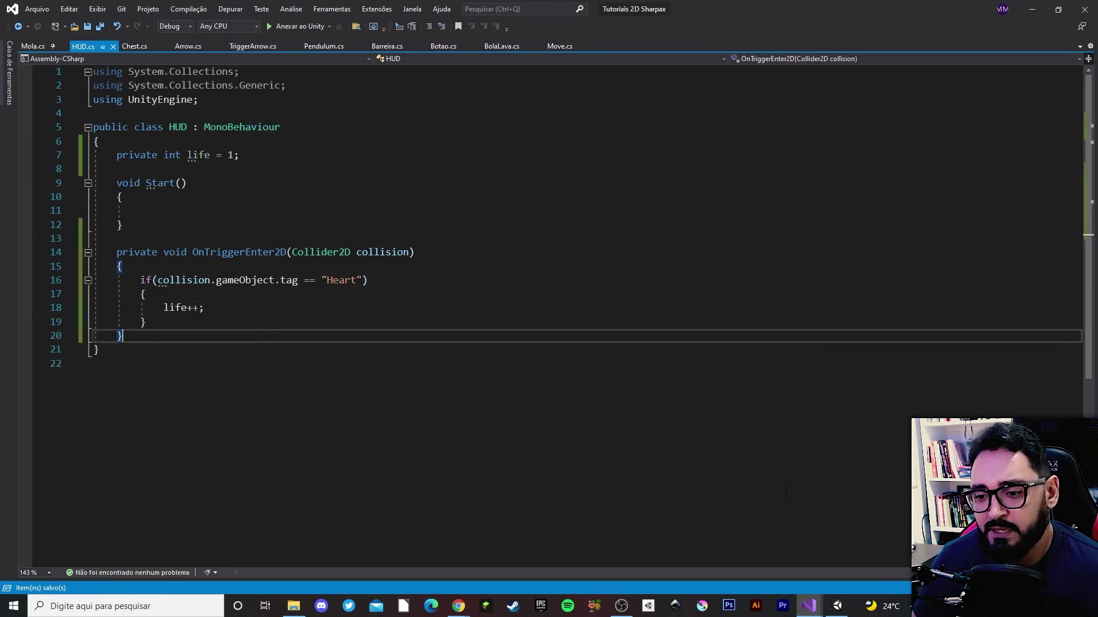
pyautogui.click(836, 600)
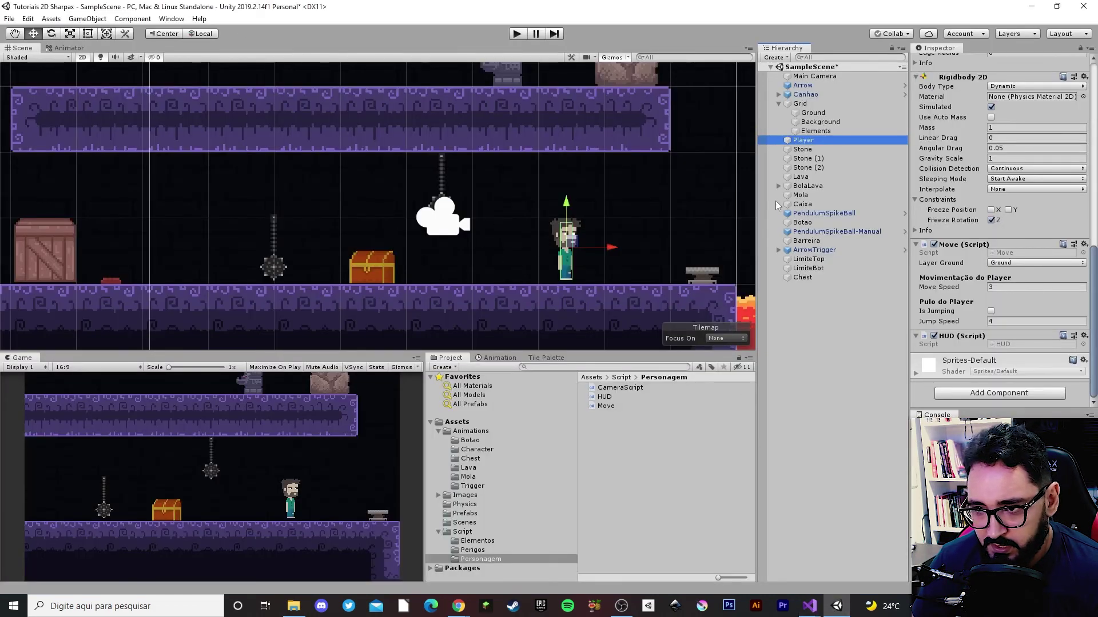
# Change the Heart prefab's tag from Untagged to Heart in Assets/Prefabs
pyautogui.click(465, 514)
pyautogui.click(607, 424)
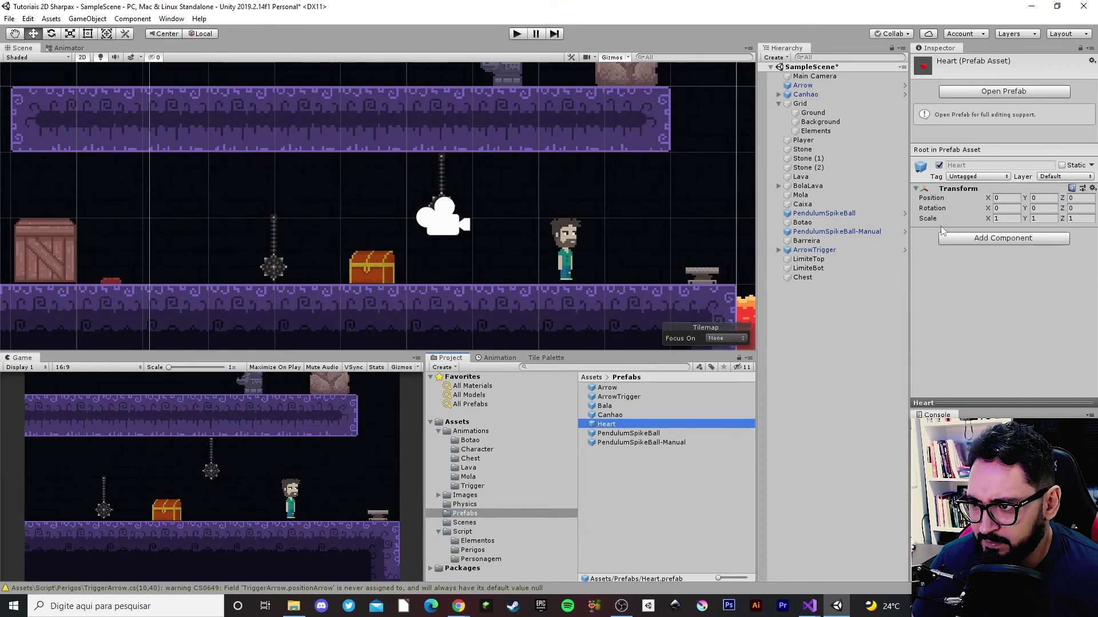
pyautogui.click(979, 177)
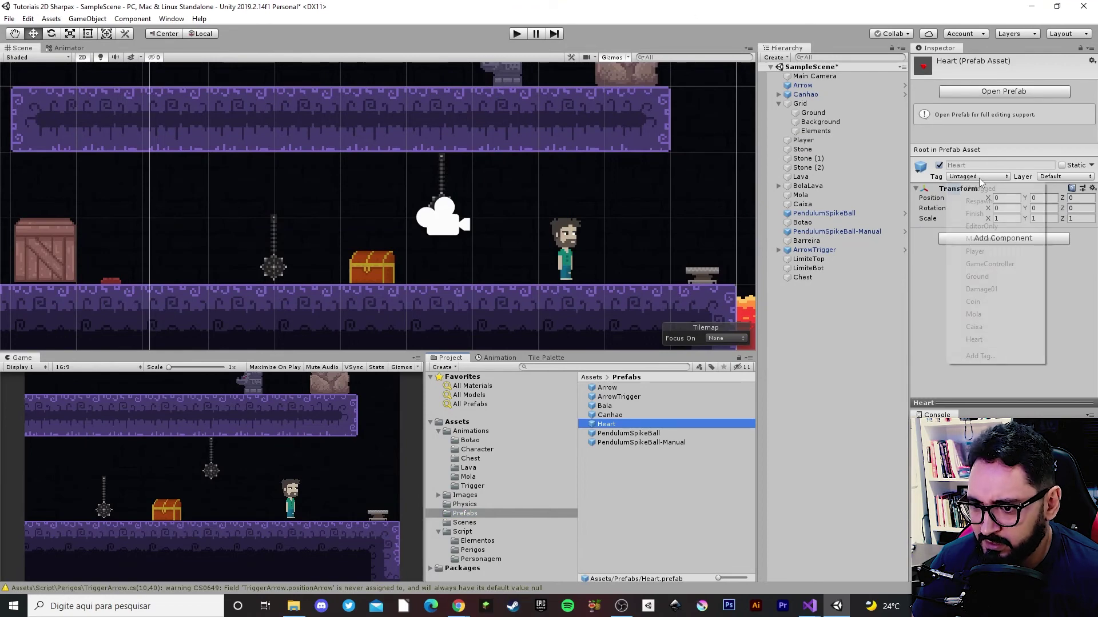
pyautogui.click(988, 343)
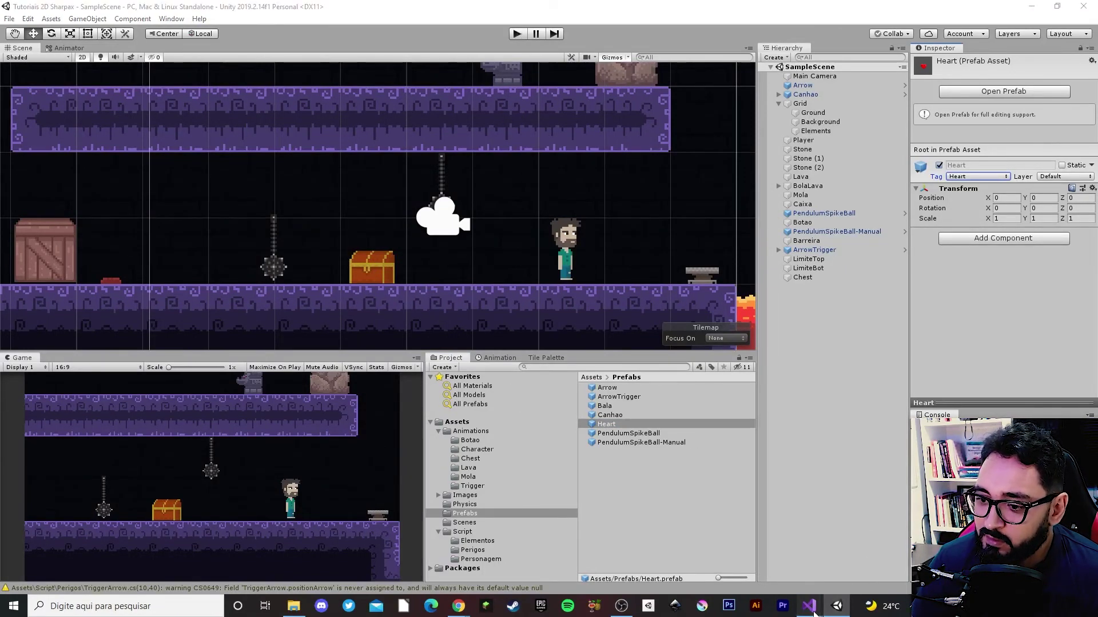
# Add a Destroy() statement on a new line below life++ in HUD.cs
pyautogui.moveTo(809, 606)
pyautogui.click(845, 571)
pyautogui.moveTo(163, 307); pyautogui.dragTo(204, 307)
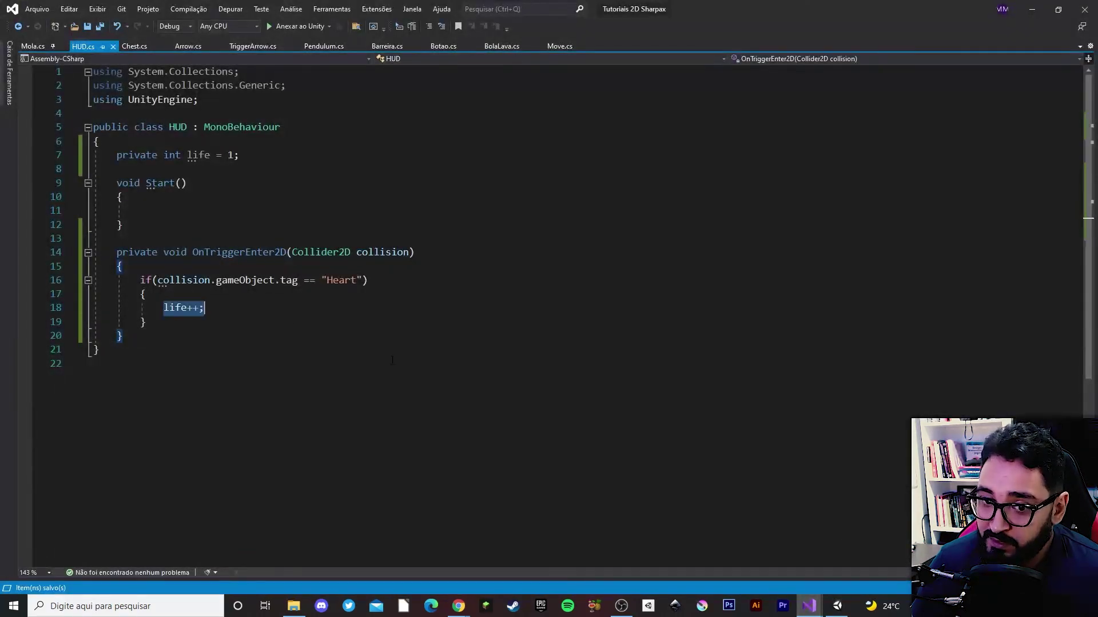
pyautogui.click(222, 309)
pyautogui.press('Return')
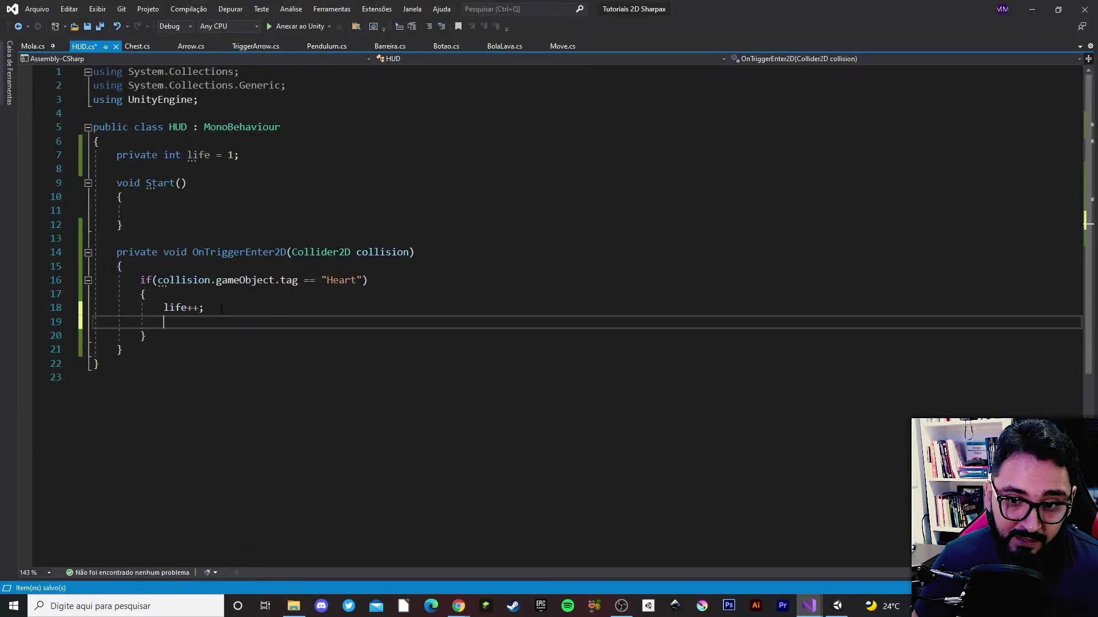
pyautogui.write('gameObject.')
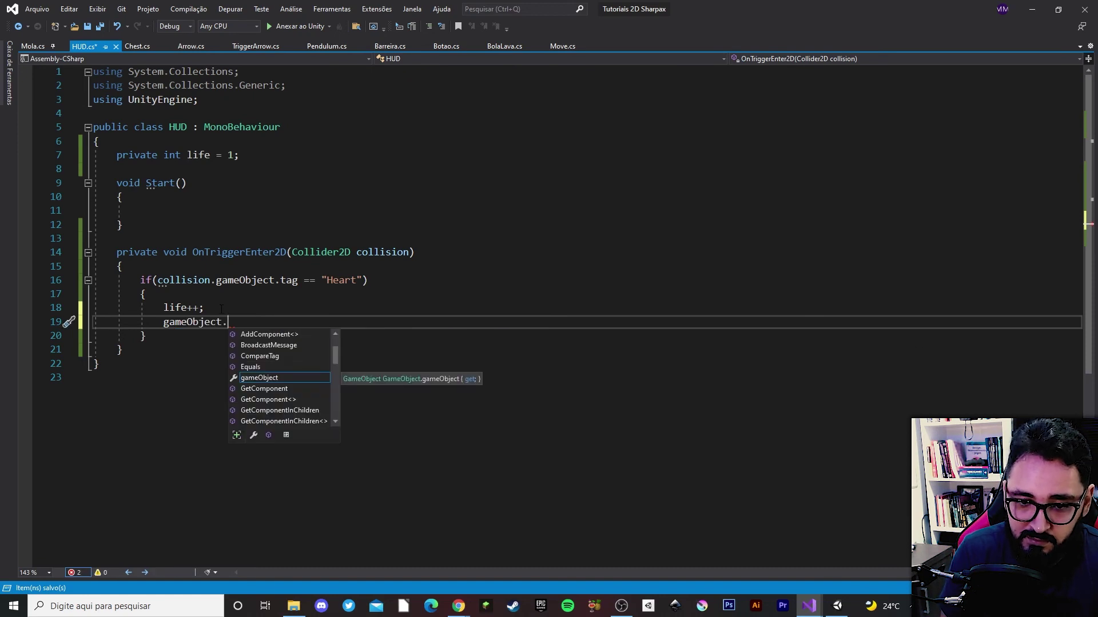
pyautogui.hotkey('shift', 'Home')
pyautogui.write('Des')
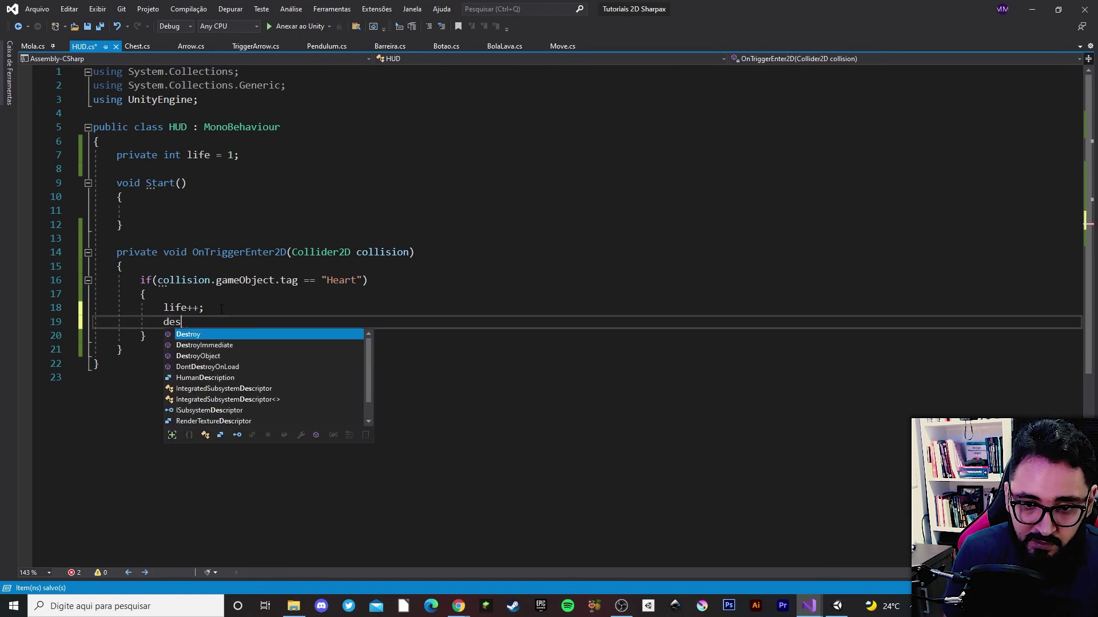
pyautogui.press('Tab')
pyautogui.write('()')
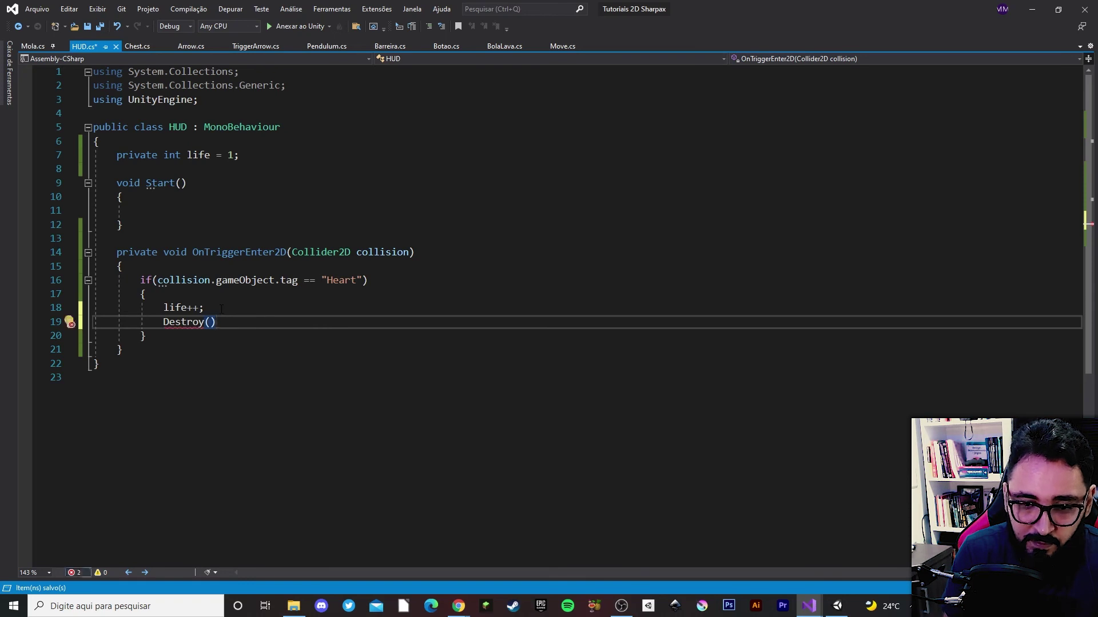
pyautogui.write(';;')
pyautogui.press('Left')
pyautogui.press('Left')
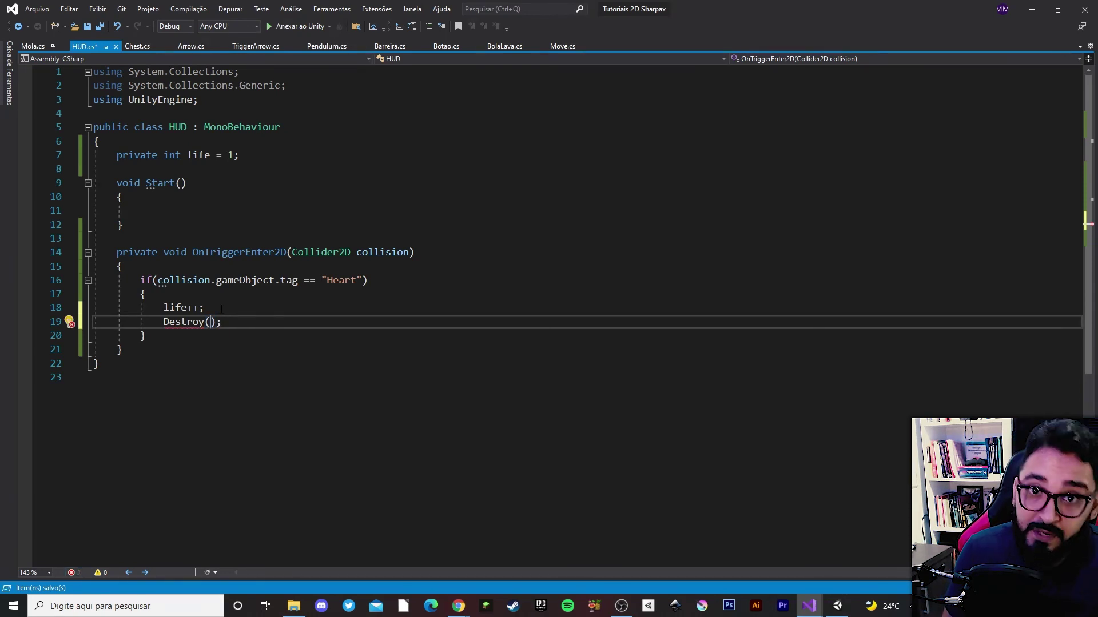
# Fill in Destroy(gameObject, 1f) and save the script
pyautogui.write('ame')
pyautogui.press('Tab')
pyautogui.write(',')
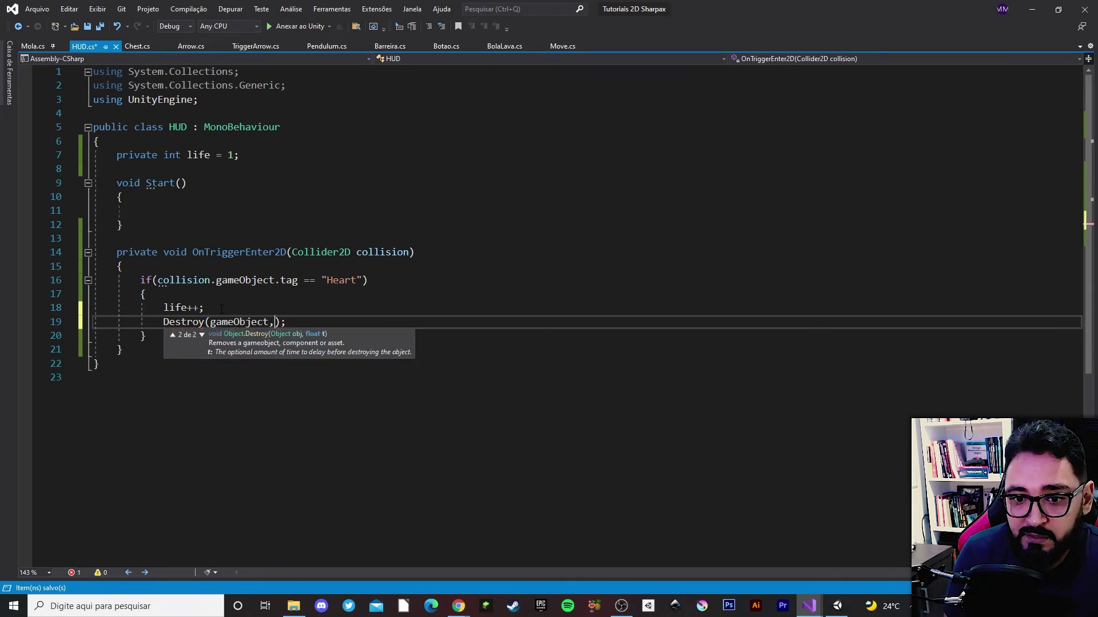
pyautogui.hotkey('ctrl', 's')
pyautogui.write('f')
pyautogui.hotkey('ctrl', 's')
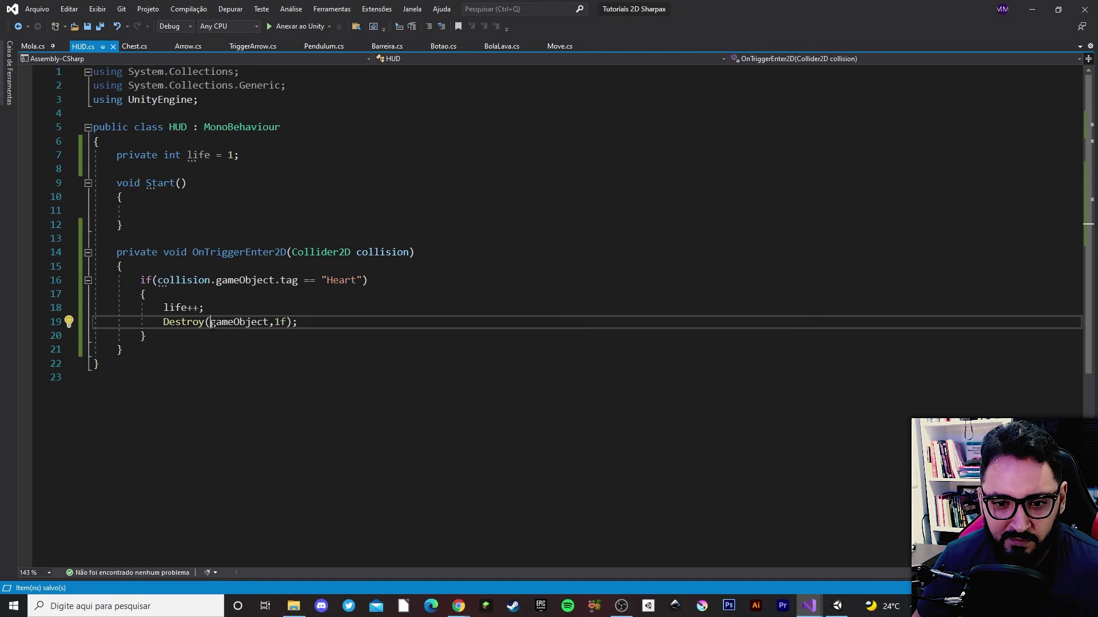
# Prefix gameObject with collision so the line reads Destroy(collision.gameObject, 1f)
pyautogui.doubleClick(213, 323)
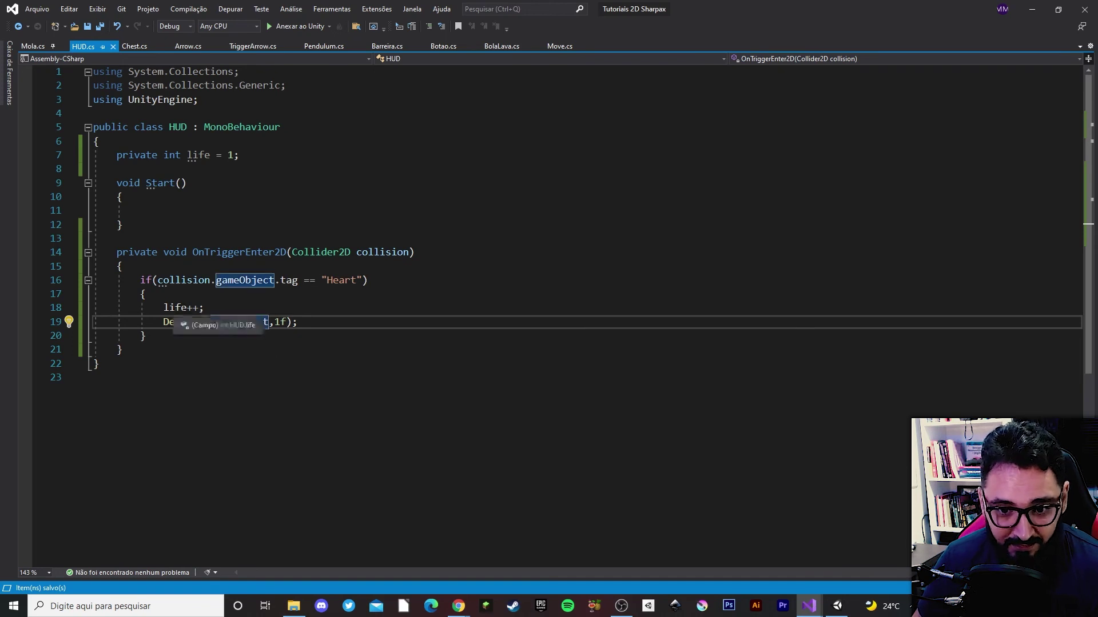
pyautogui.doubleClick(375, 254)
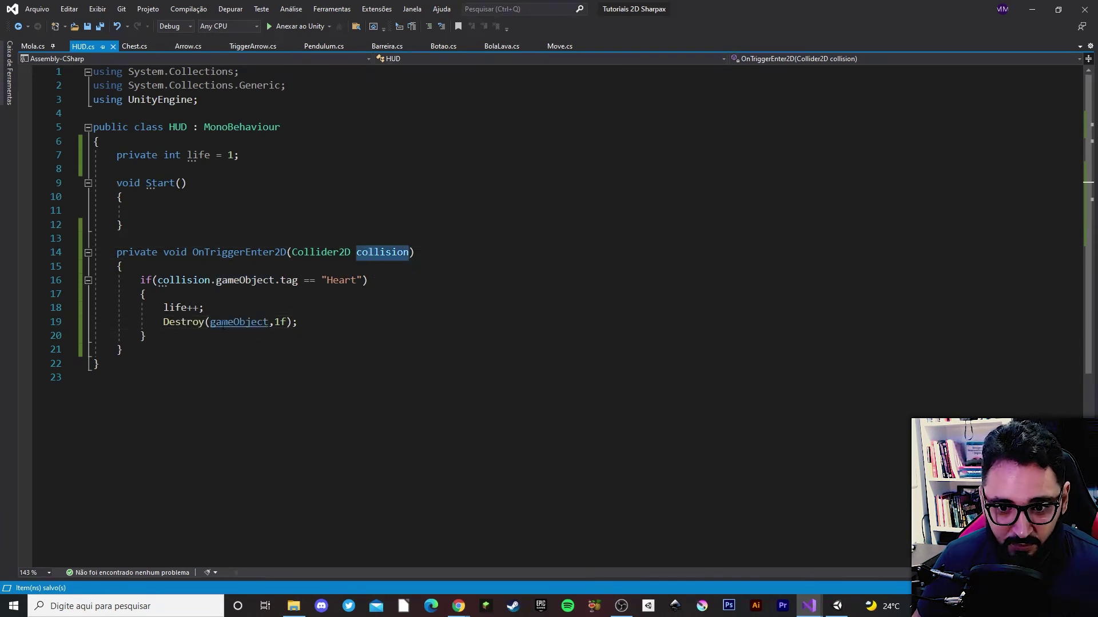
pyautogui.hotkey('ctrl', 'c')
pyautogui.click(210, 322)
pyautogui.hotkey('ctrl', 'v')
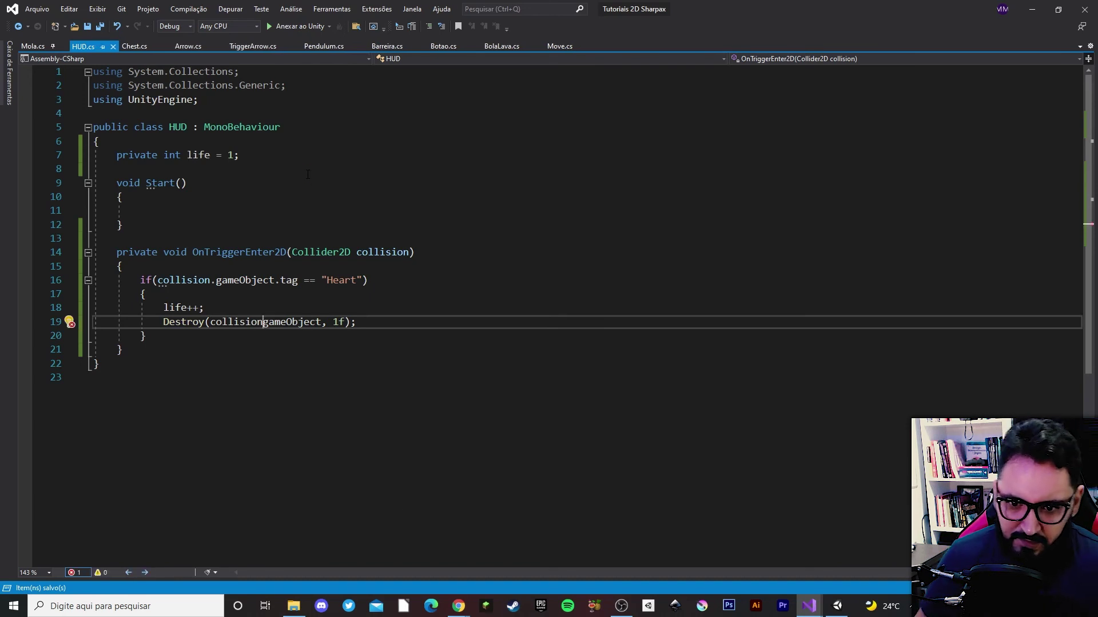
pyautogui.write('.')
pyautogui.press('Up')
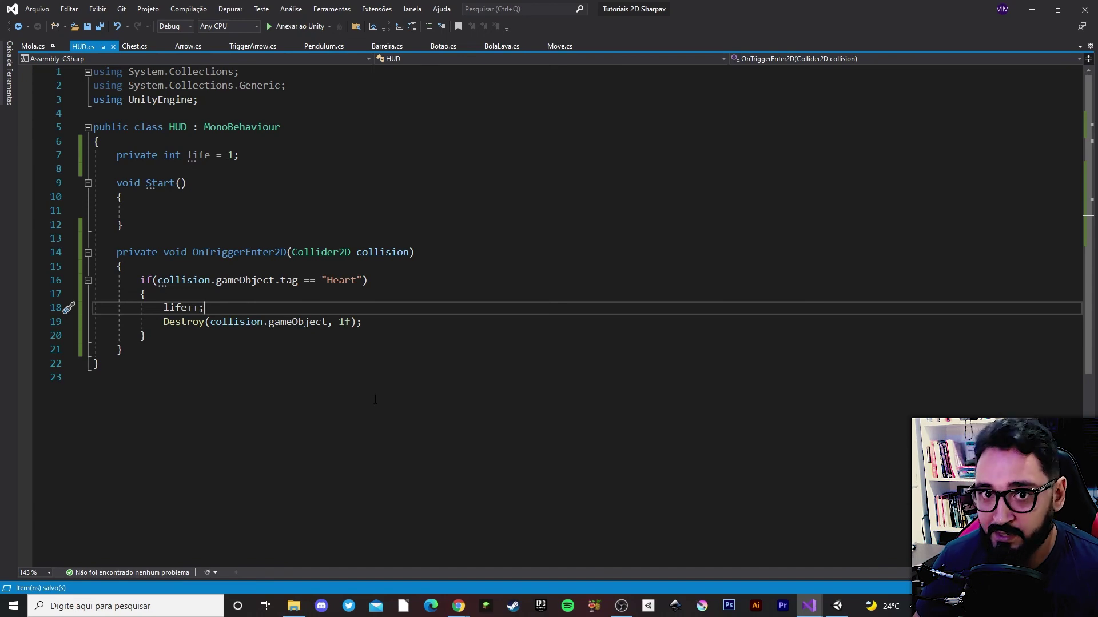
# Play-test in Unity, jumping into the heart and checking the Player's HUD script, then stop
pyautogui.click(836, 605)
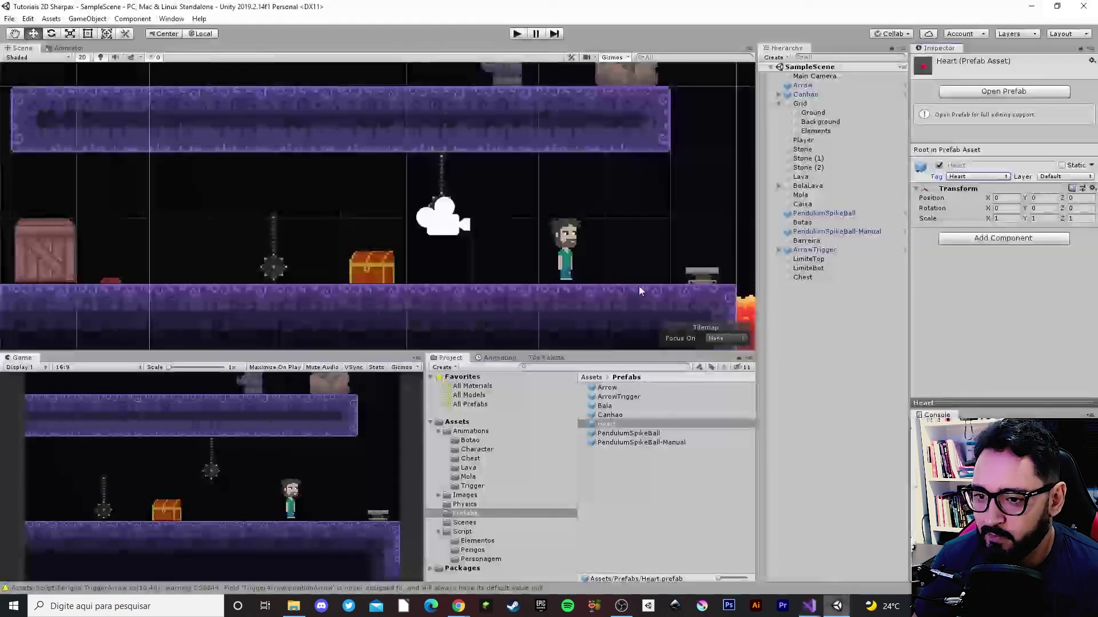
pyautogui.hotkey('ctrl', 'p')
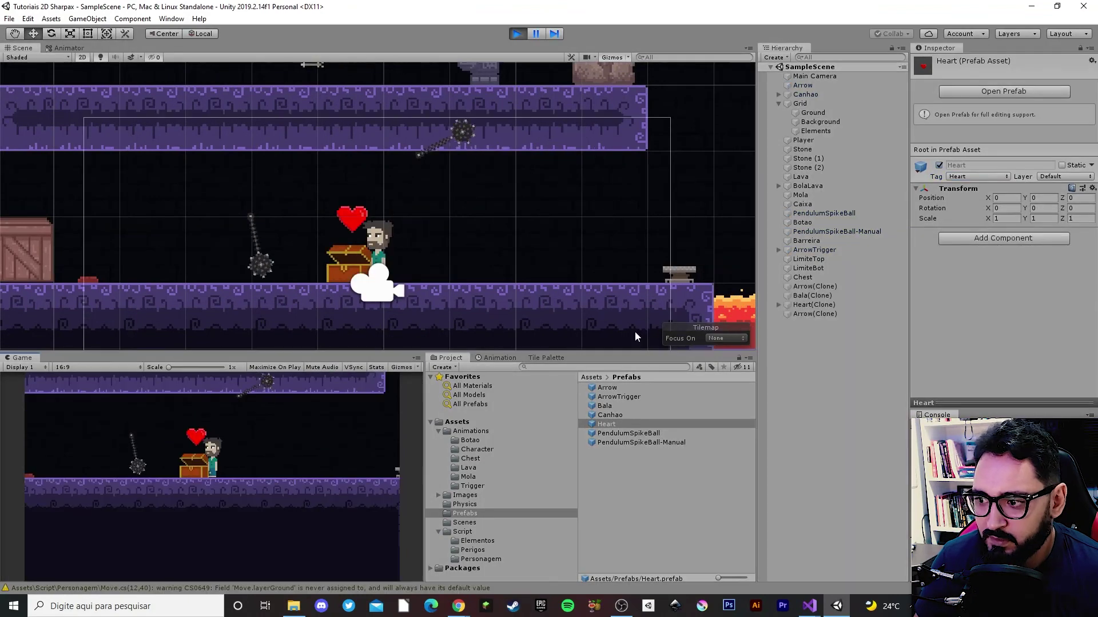
pyautogui.press('space')
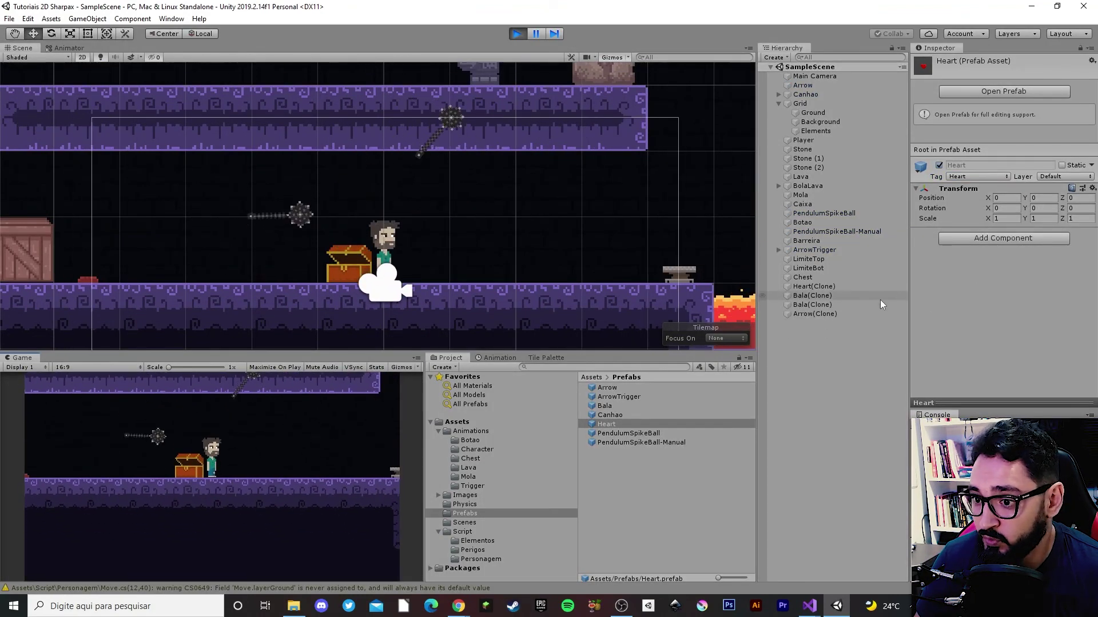
pyautogui.click(806, 140)
pyautogui.scroll(-5, 1034, 360)
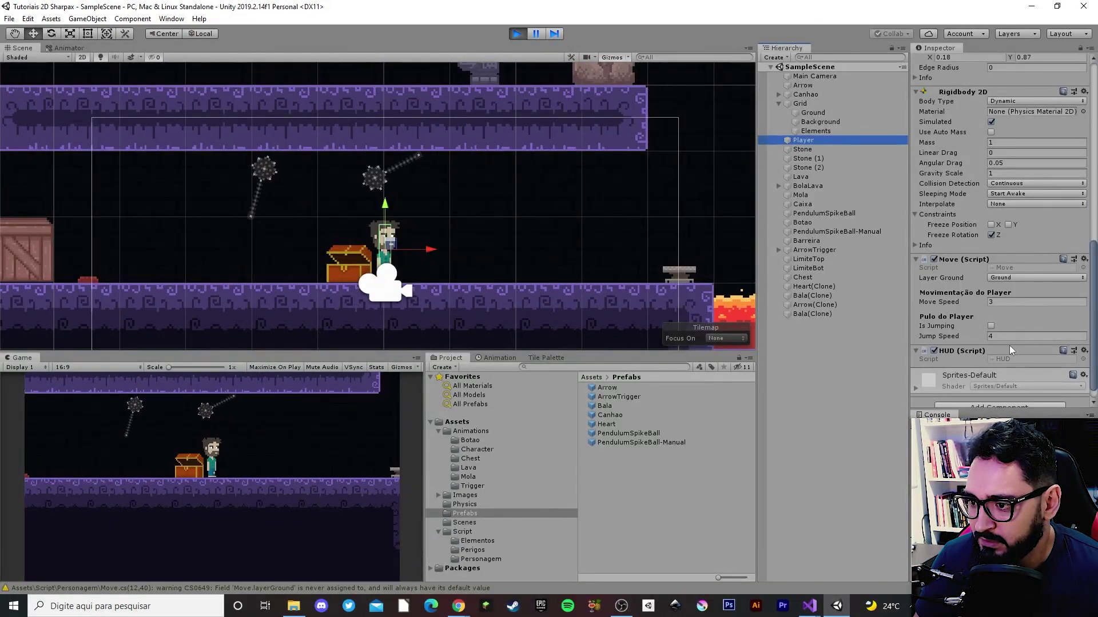
pyautogui.scroll(-1, 1029, 346)
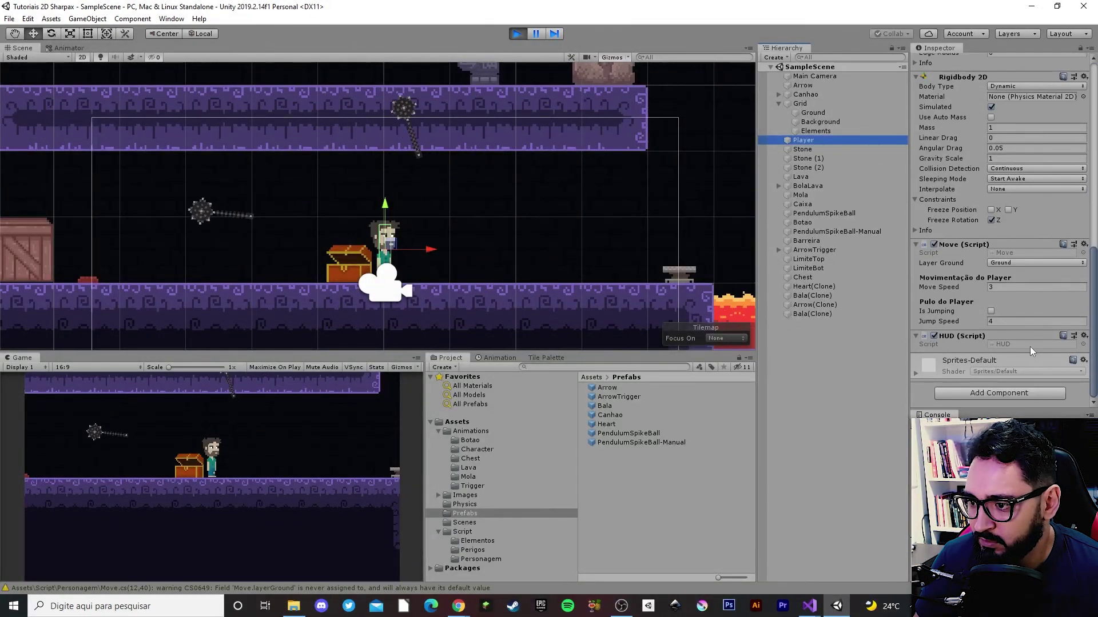
pyautogui.click(516, 34)
pyautogui.hotkey('alt', 'Tab')
# Add [SerializeField] before the private int life declaration
pyautogui.click(117, 155)
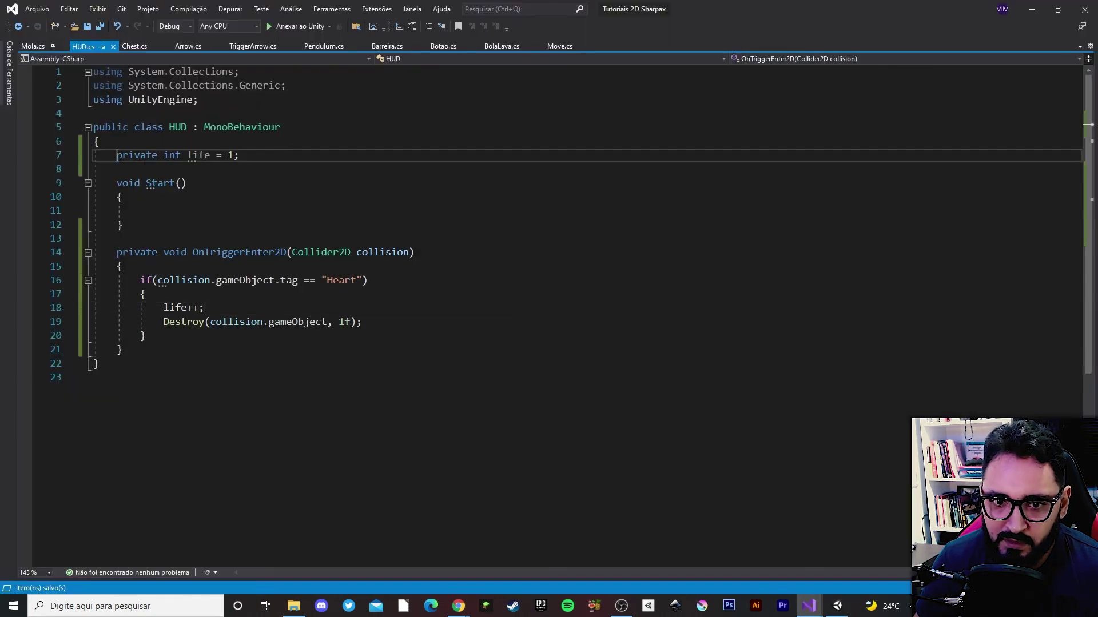
pyautogui.write('[seri')
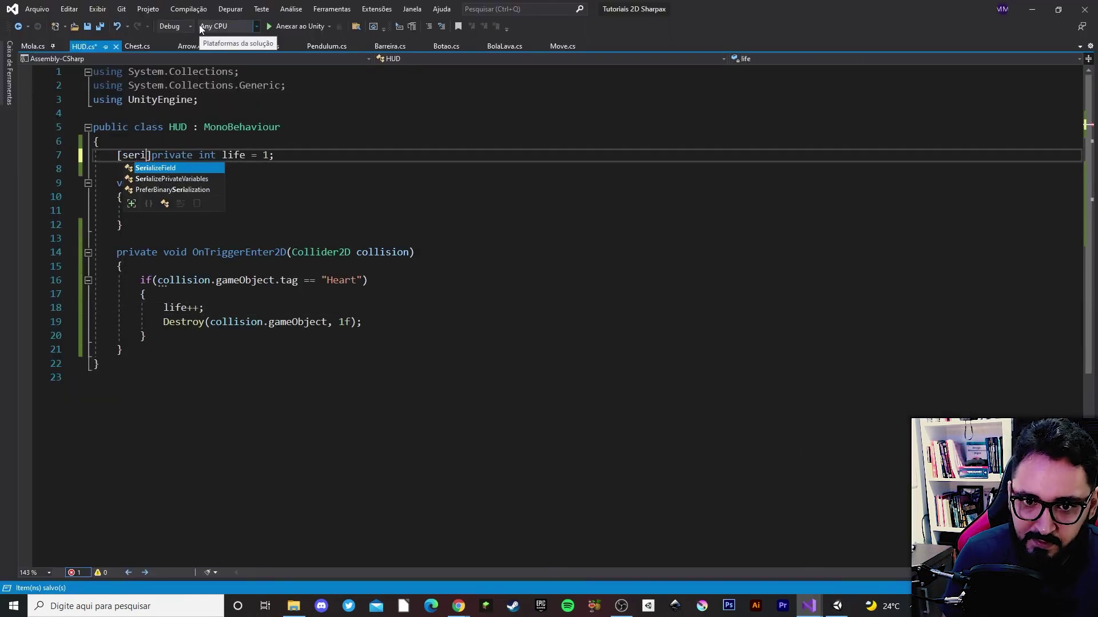
pyautogui.write('r')
pyautogui.press('Tab')
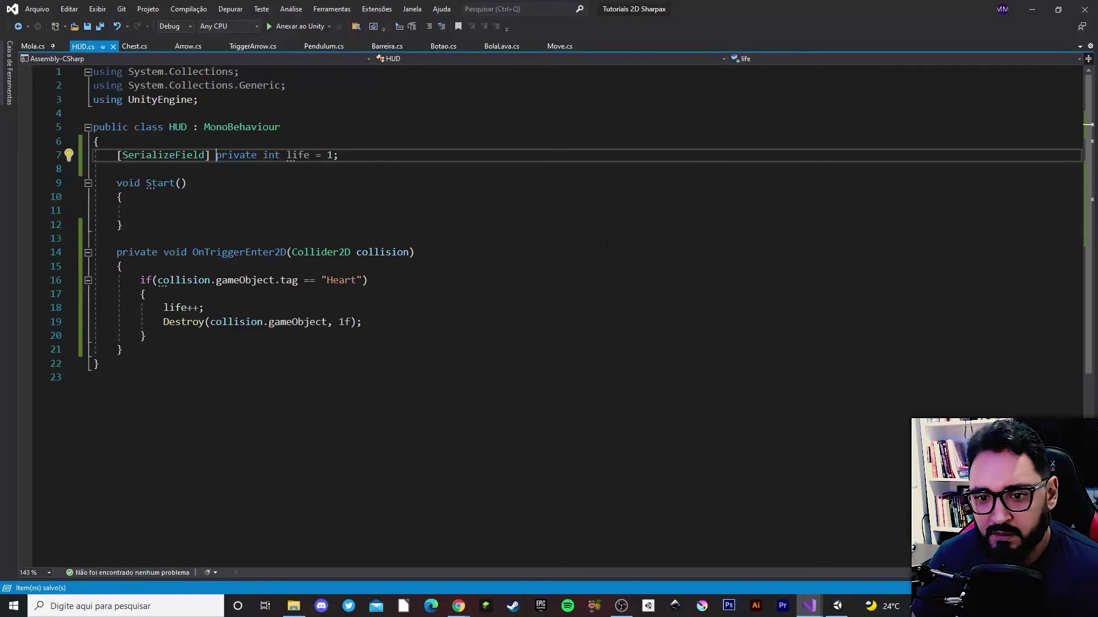
# Change the Destroy delay from 1f to 0.1f
pyautogui.click(339, 322)
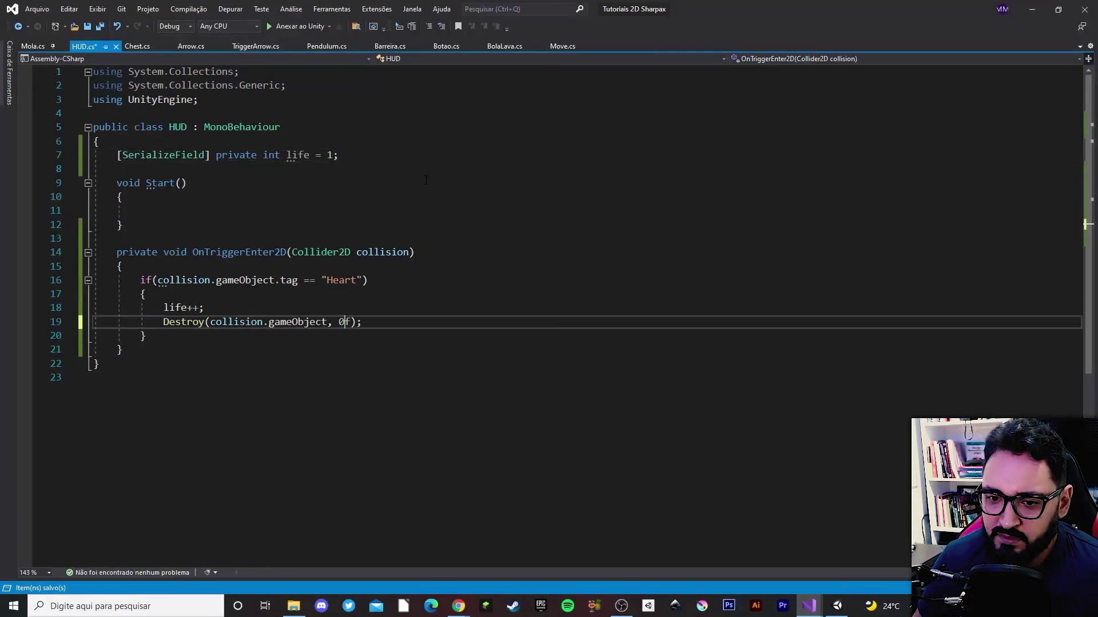
pyautogui.write('0,')
pyautogui.press('BackSpace')
pyautogui.write('.1')
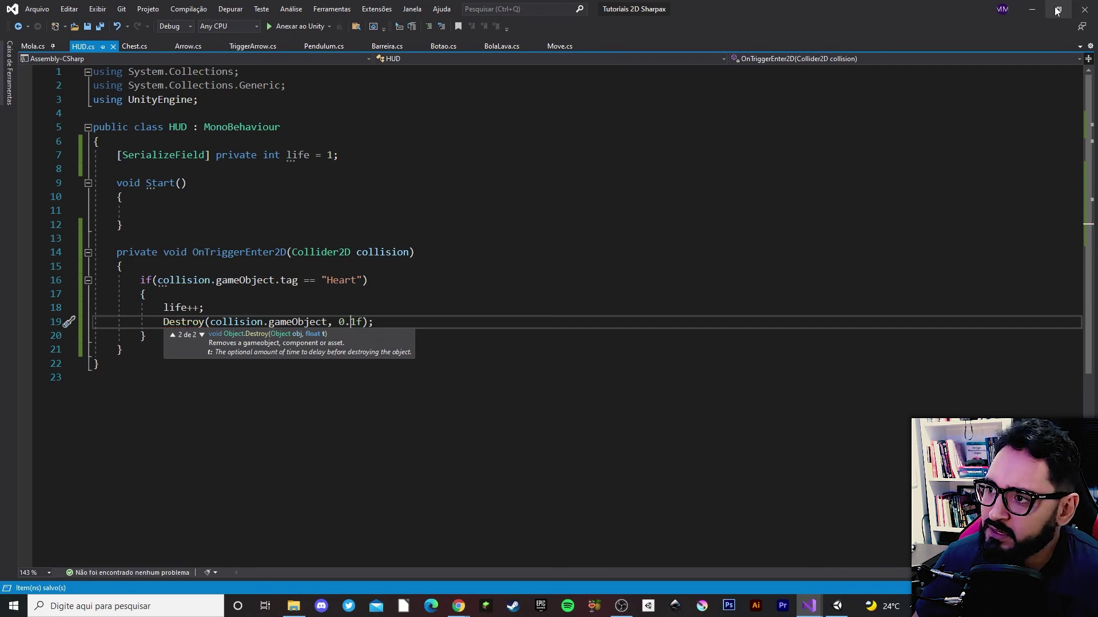
pyautogui.hotkey('alt', 'Tab')
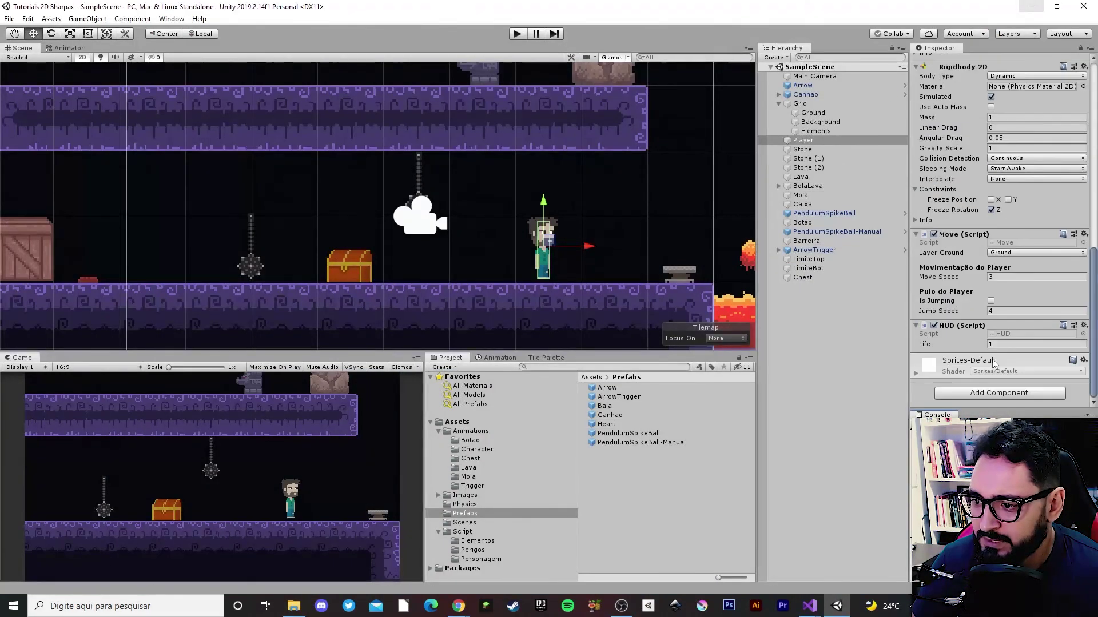
pyautogui.press('Right')
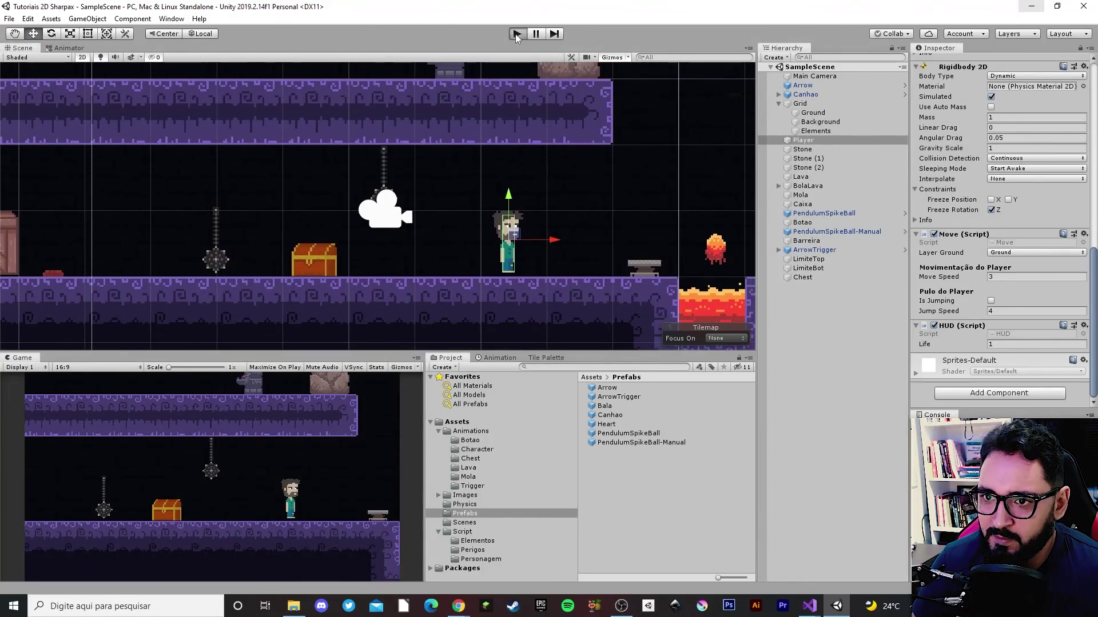
pyautogui.click(517, 34)
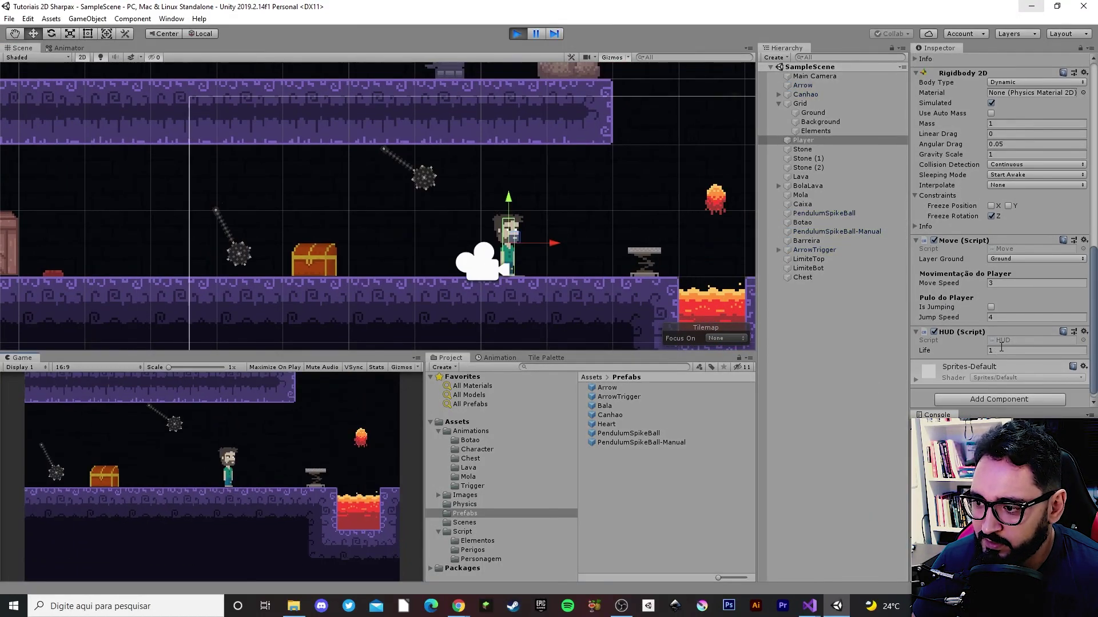
pyautogui.press('Left')
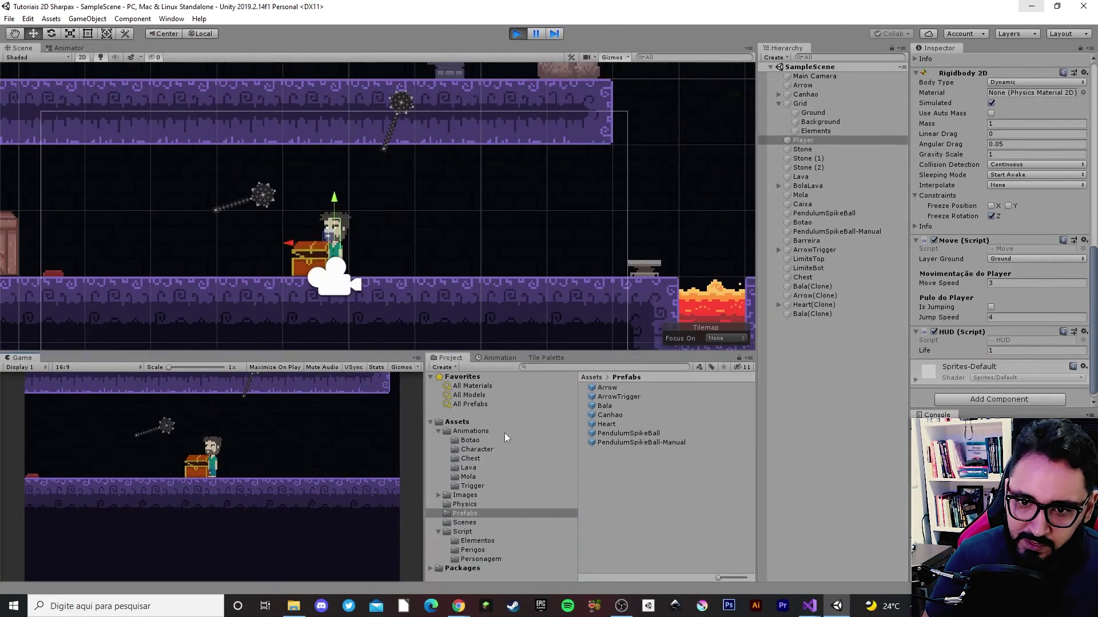
pyautogui.press('e')
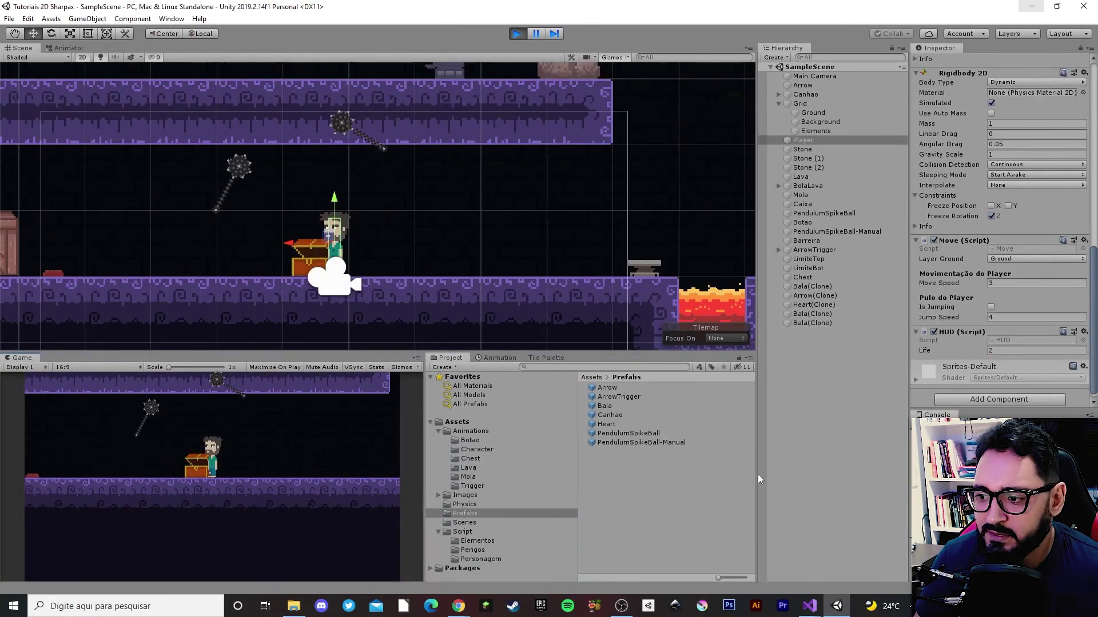
pyautogui.click(995, 351)
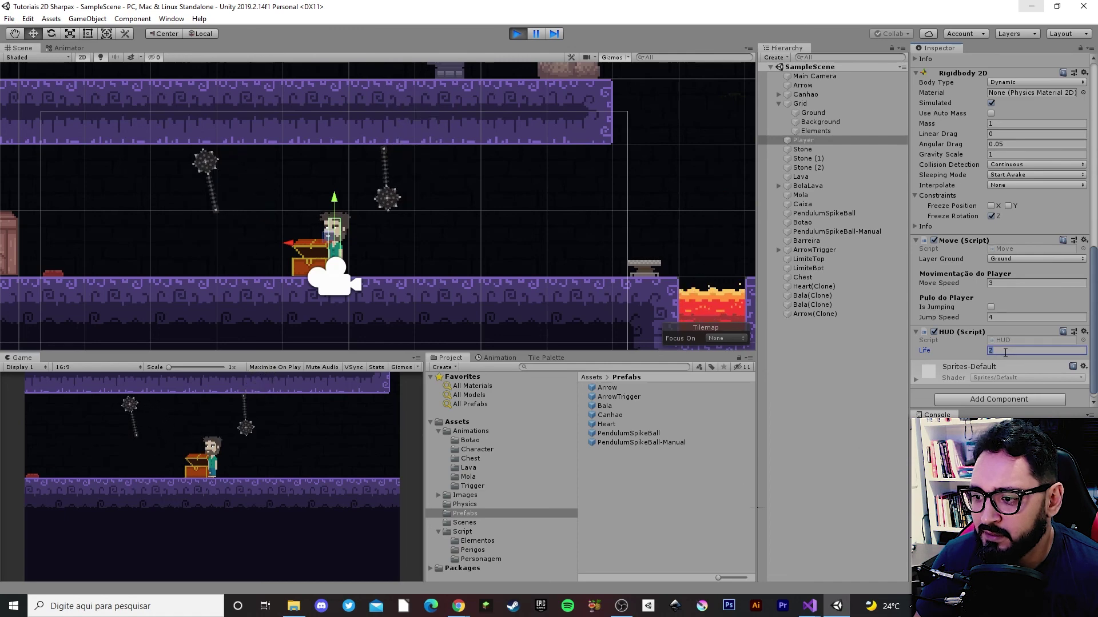
pyautogui.hotkey('ctrl', 'p')
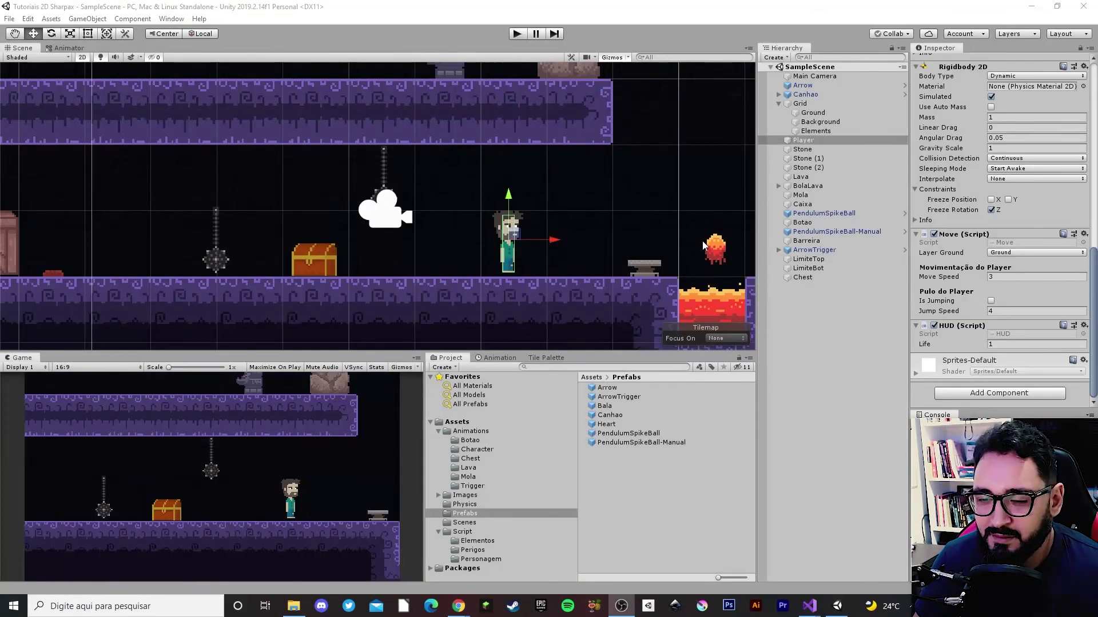